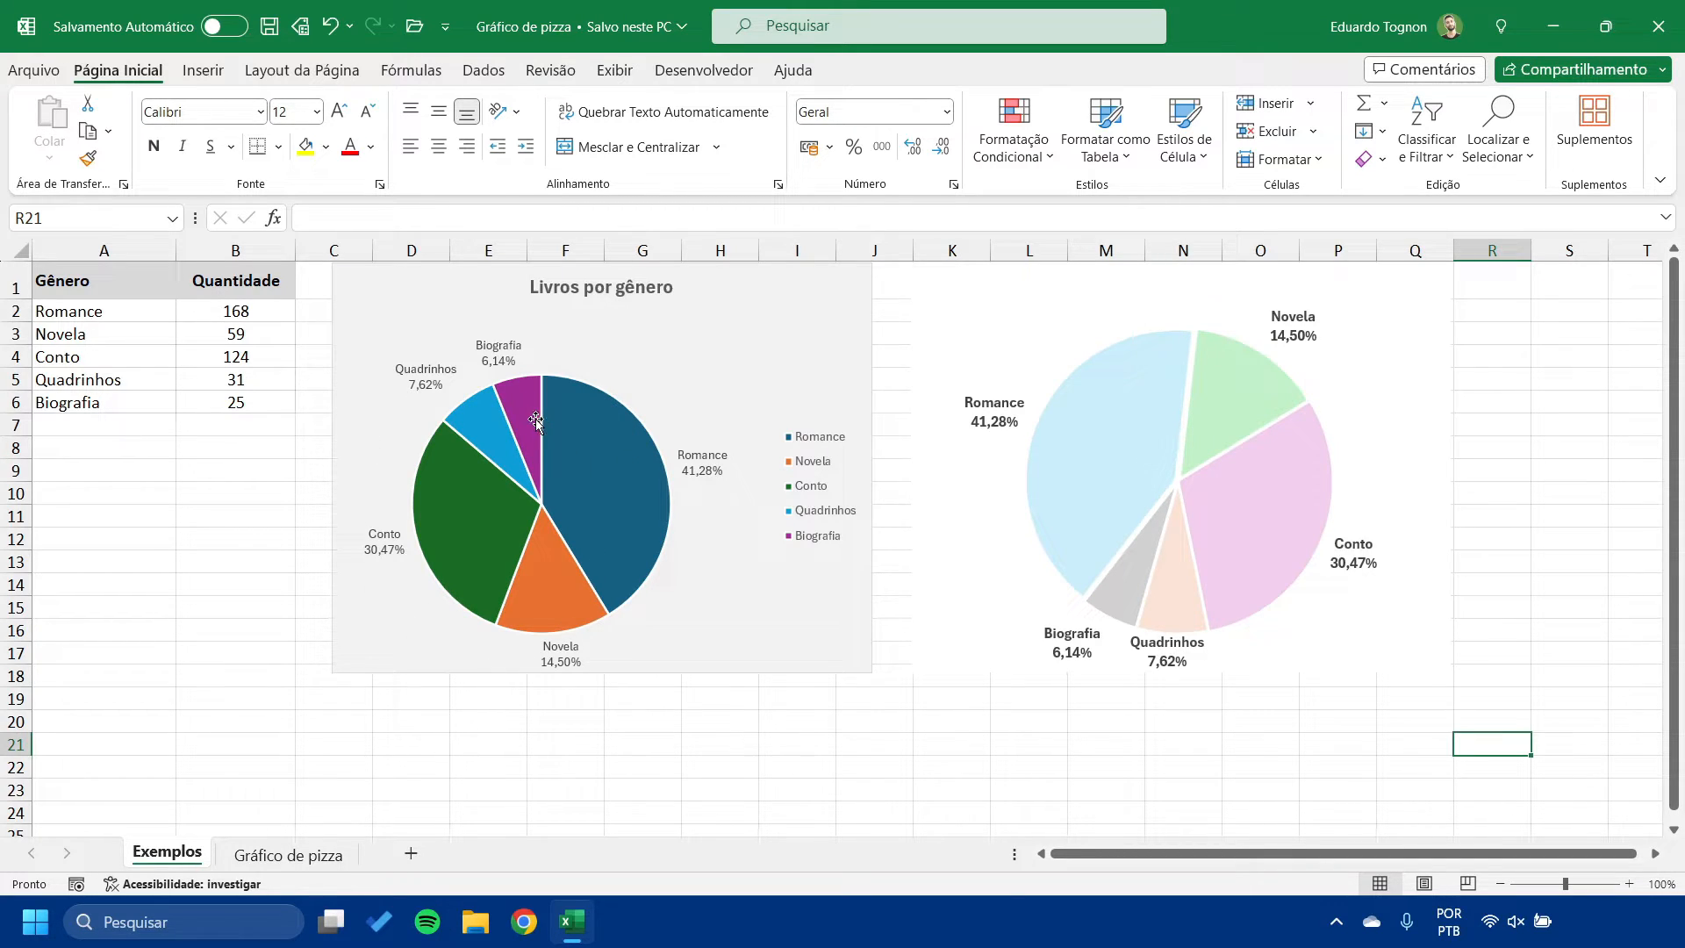
- Examine the two example pie charts on the Exemplos sheet, and switch to the Gráfico de pizza sheet
mouse_move(536, 421)
mouse_move(575, 465)
mouse_move(1078, 449)
mouse_move(1325, 517)
mouse_move(1189, 548)
mouse_move(1211, 509)
mouse_move(1217, 373)
click(329, 851)
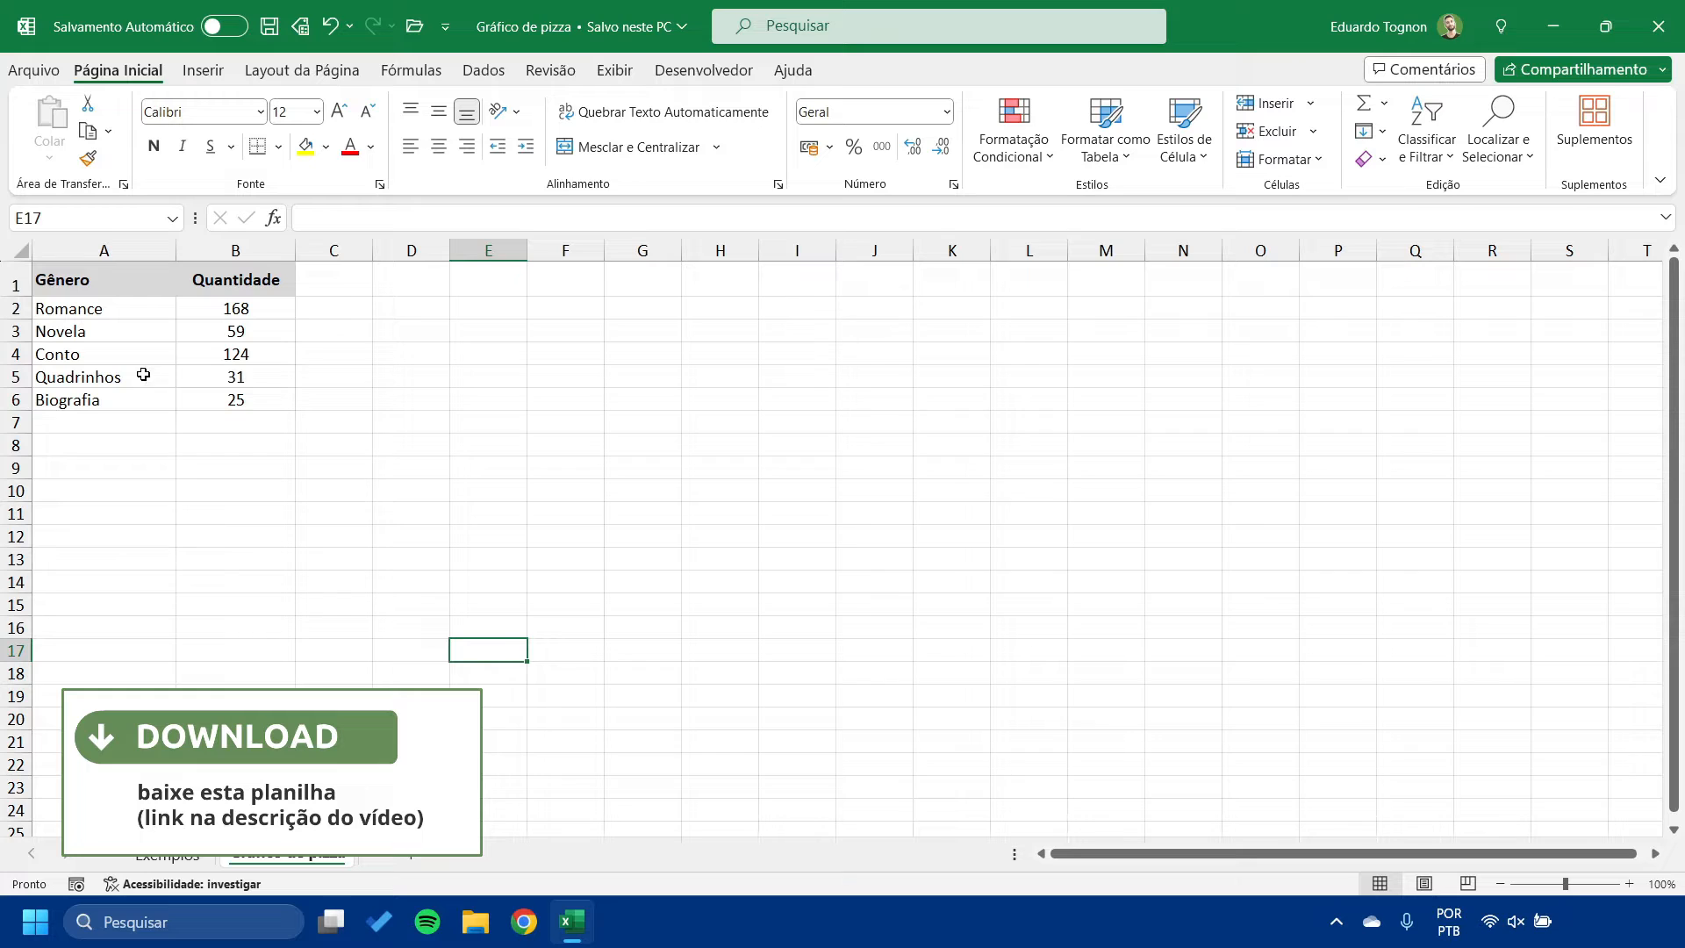
- Select the whole genre and quantity table, including its headers, in A1:B6
drag(126, 312, 238, 402)
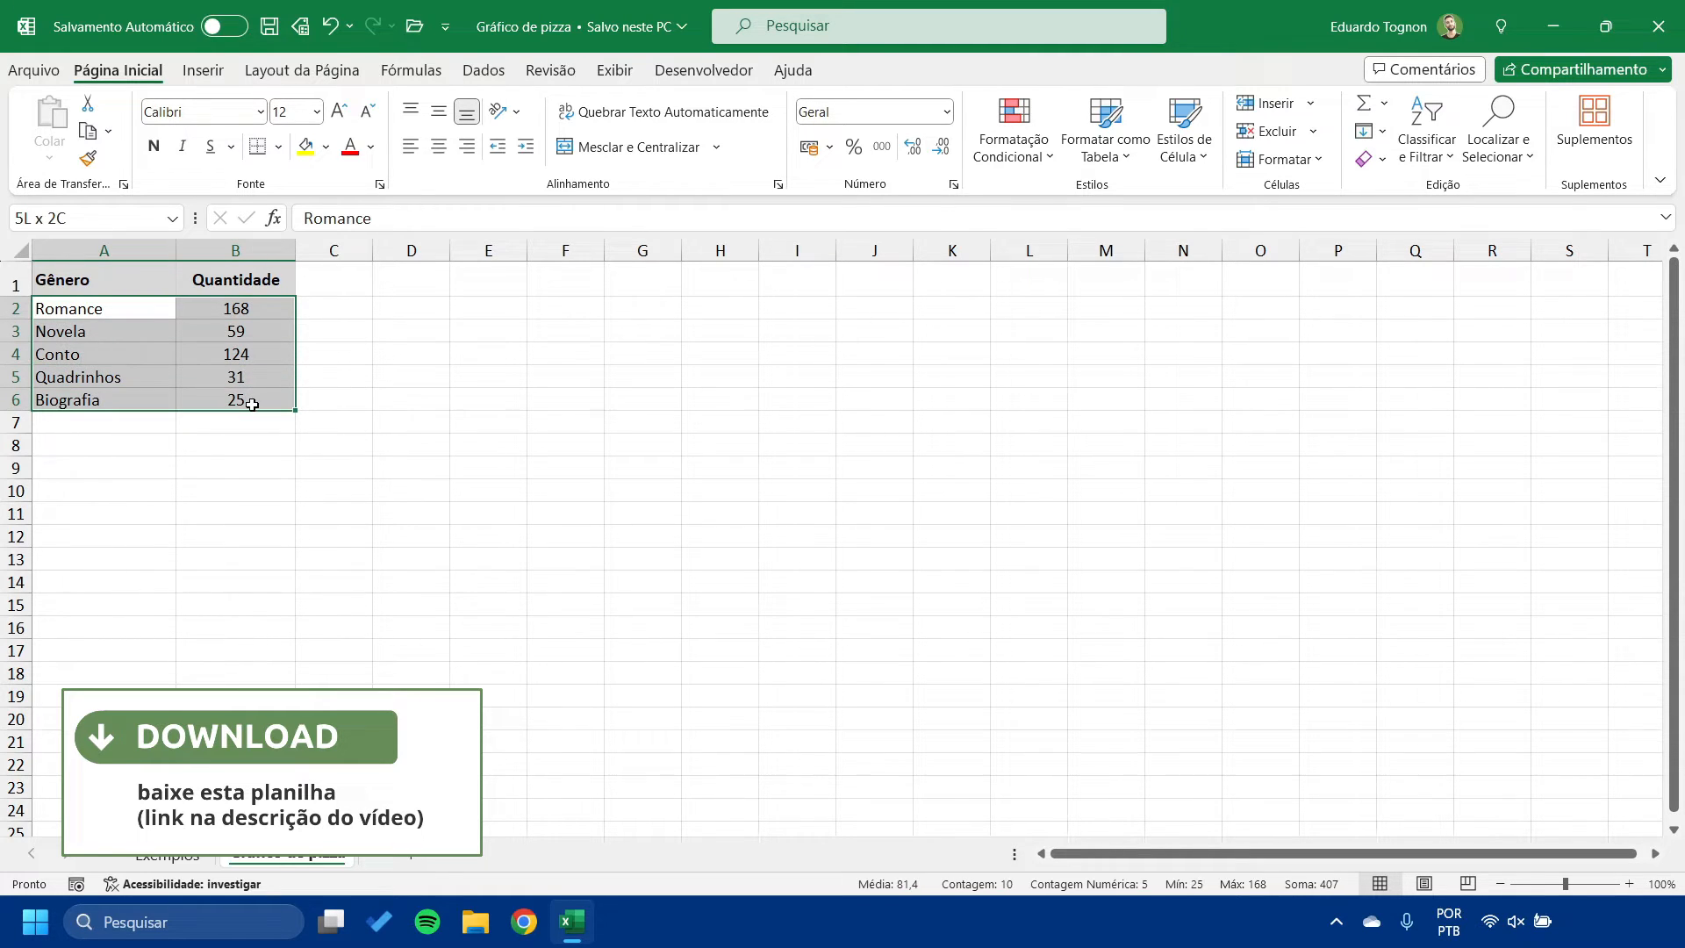
click(155, 286)
drag(155, 286, 252, 400)
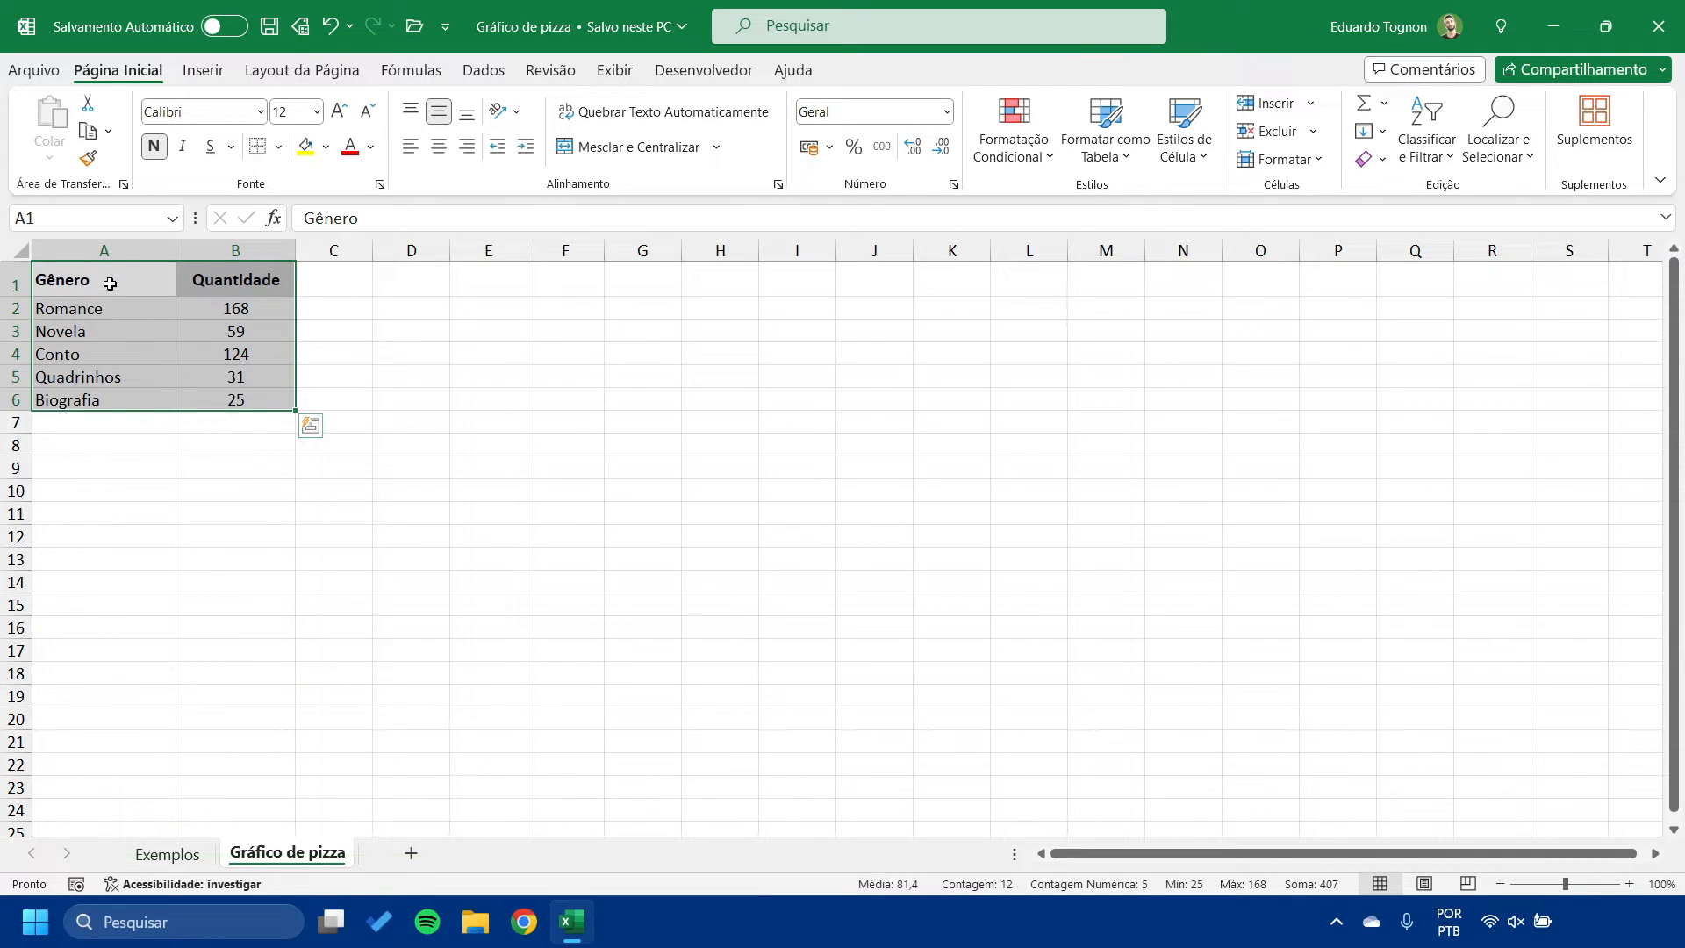
drag(109, 279, 255, 402)
drag(117, 312, 299, 395)
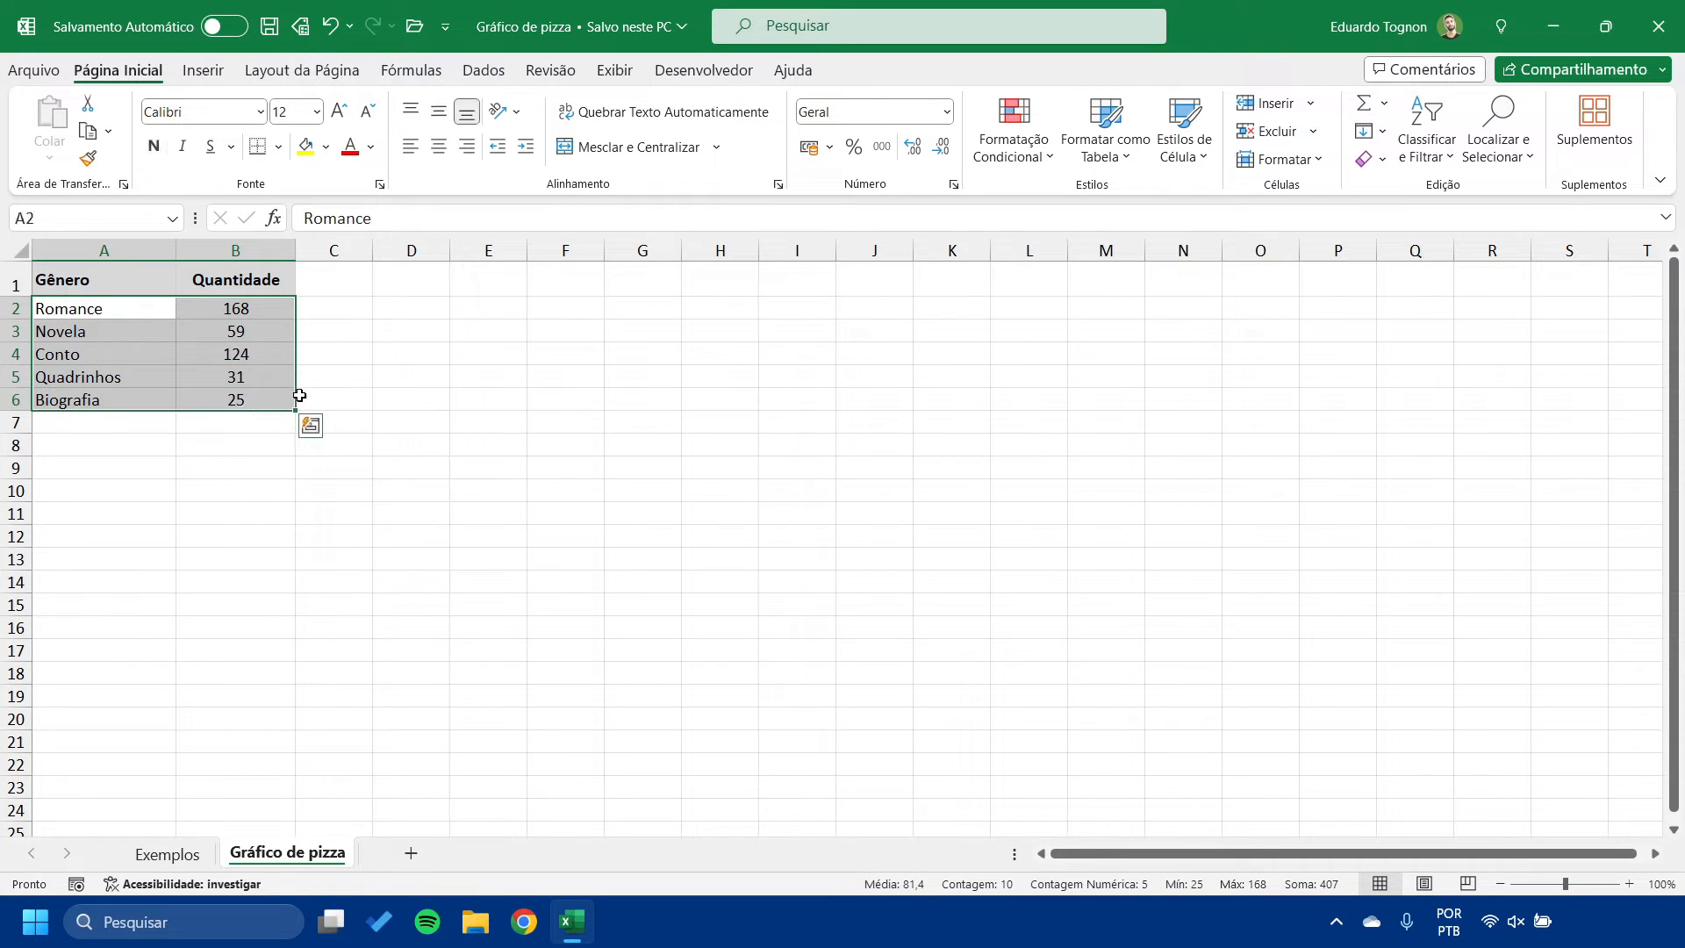
click(572, 418)
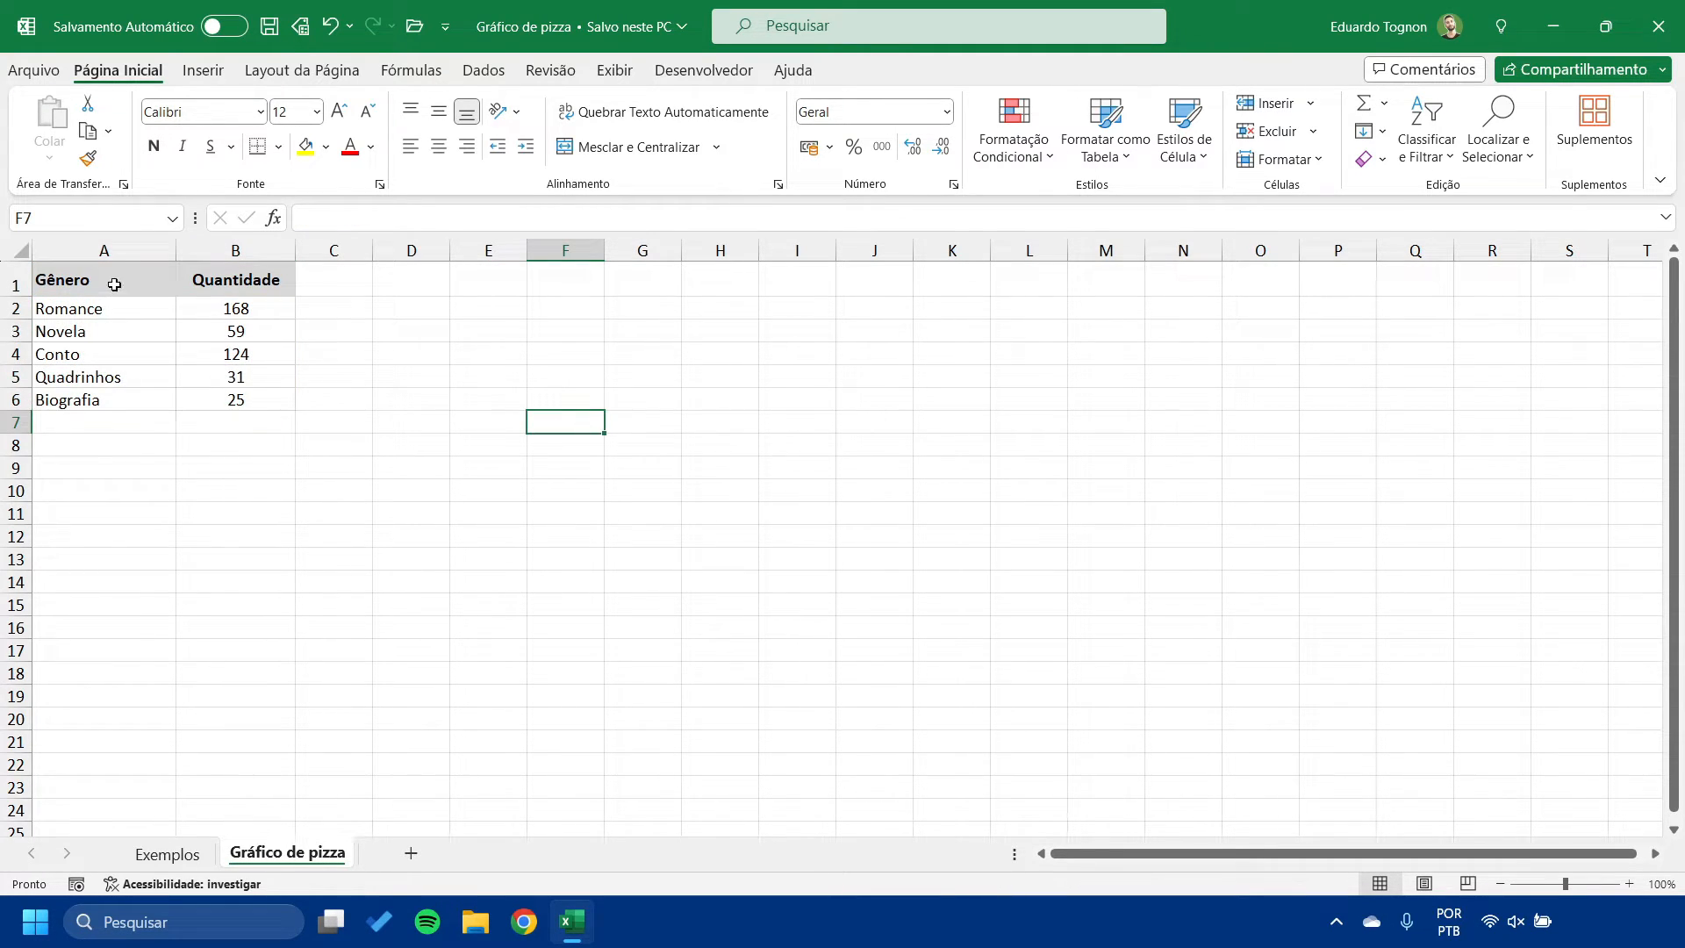
drag(114, 284, 246, 399)
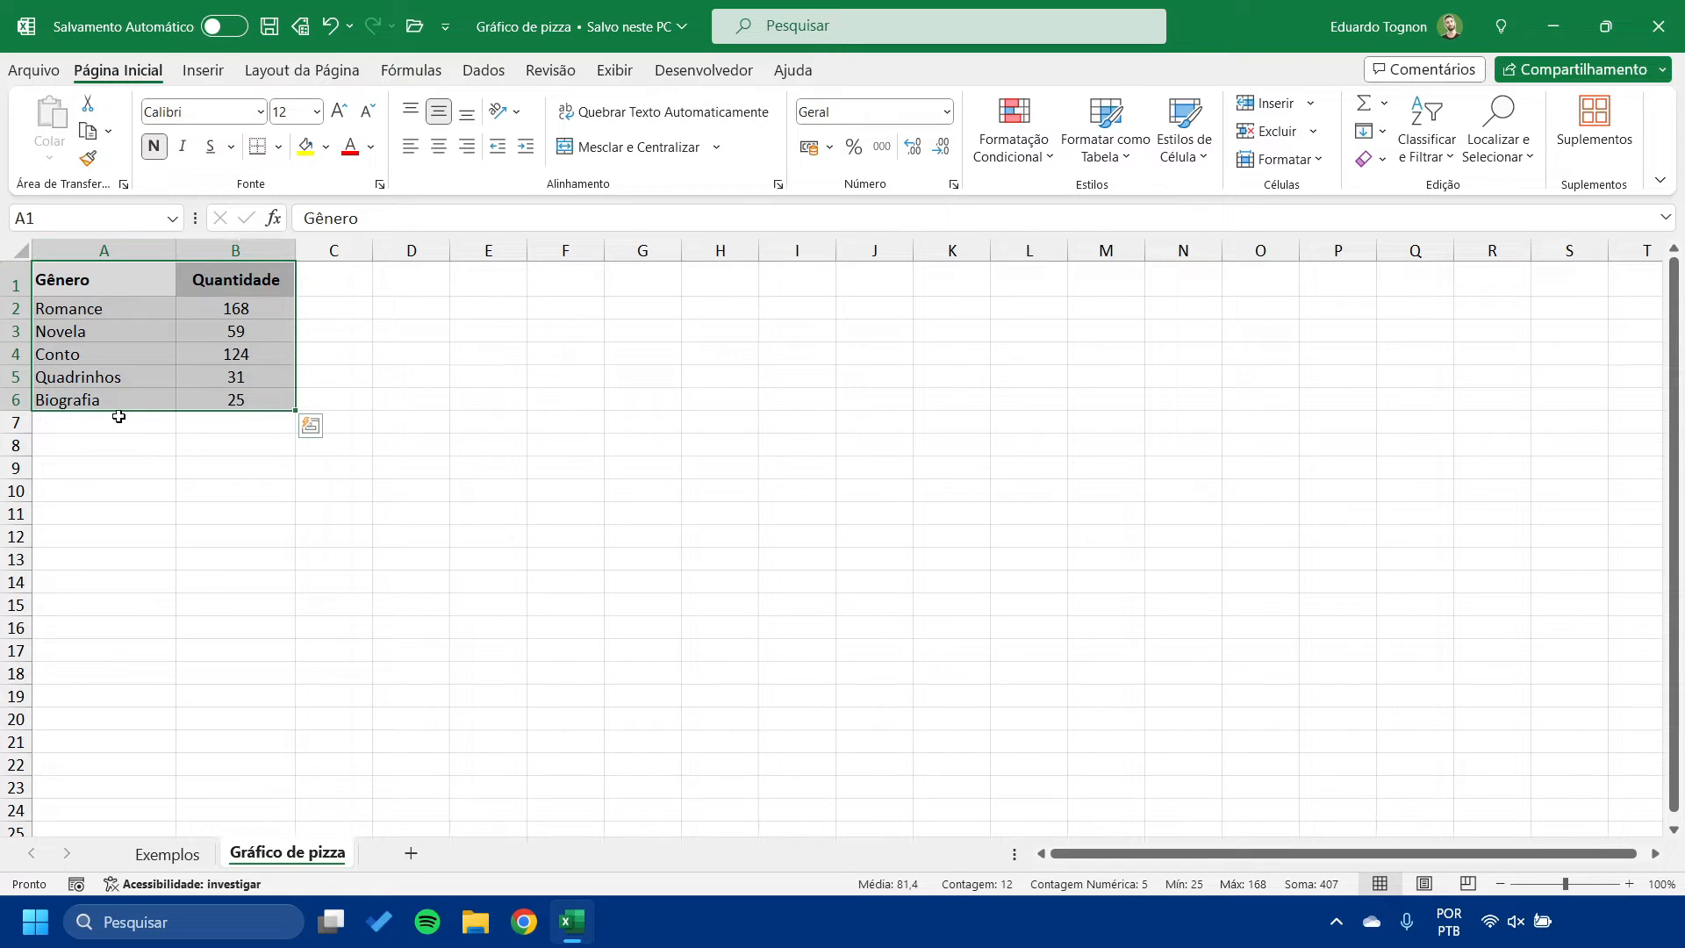
- Insert a basic 2D pie chart from the selected table data
click(195, 72)
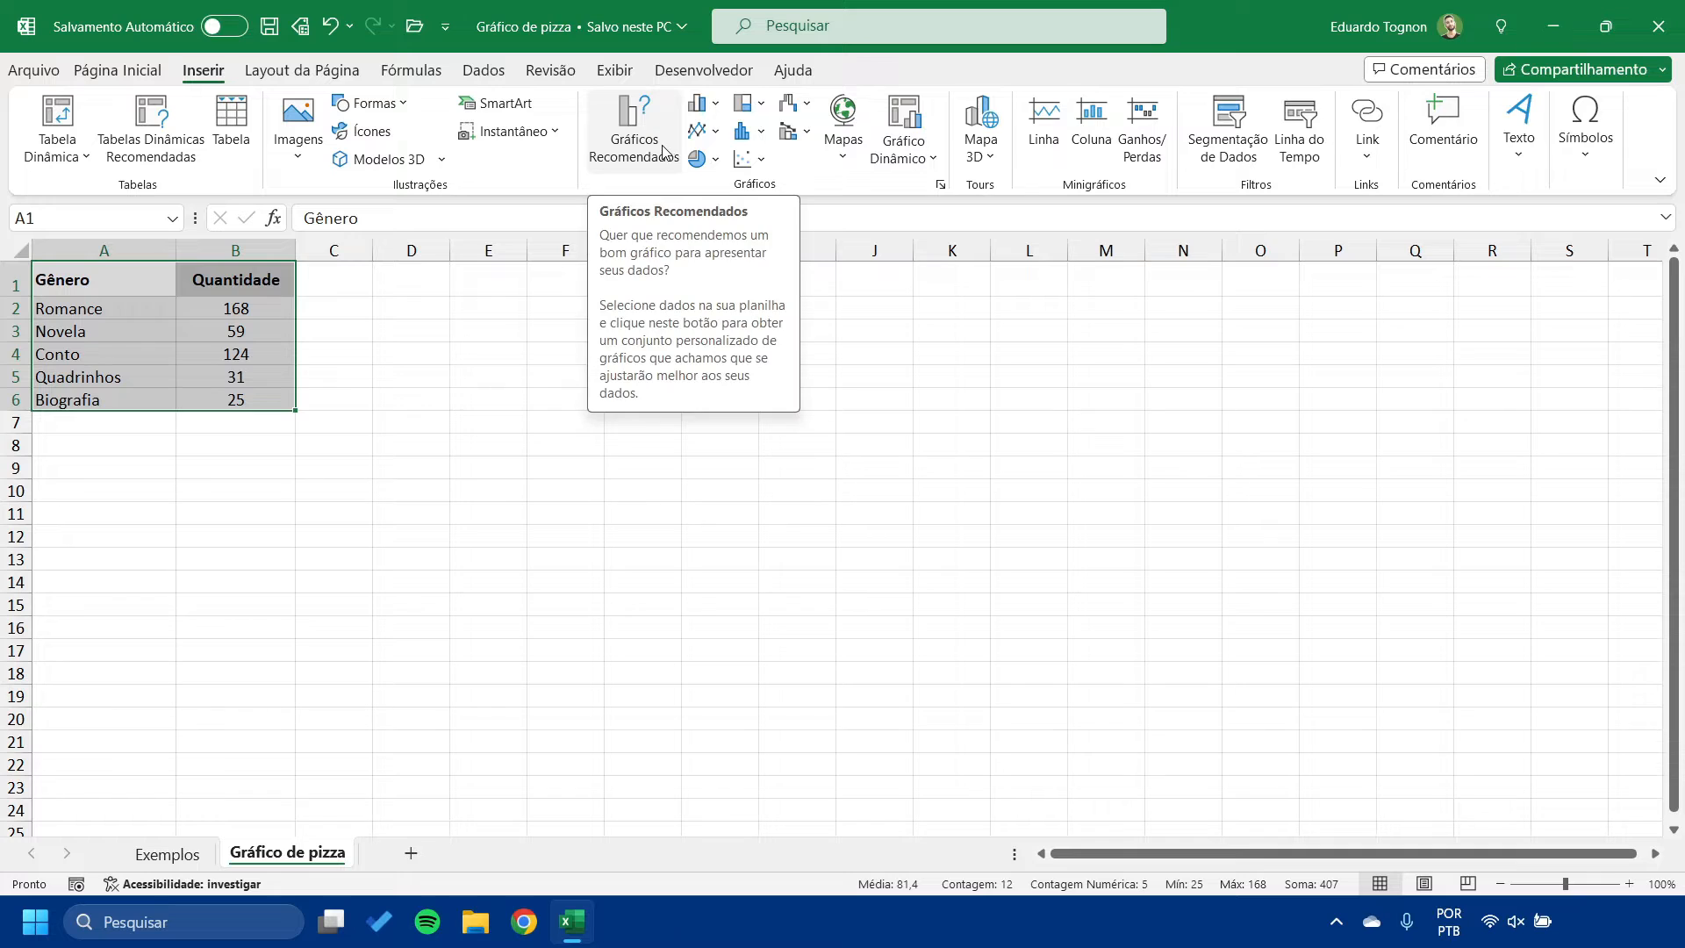
click(626, 147)
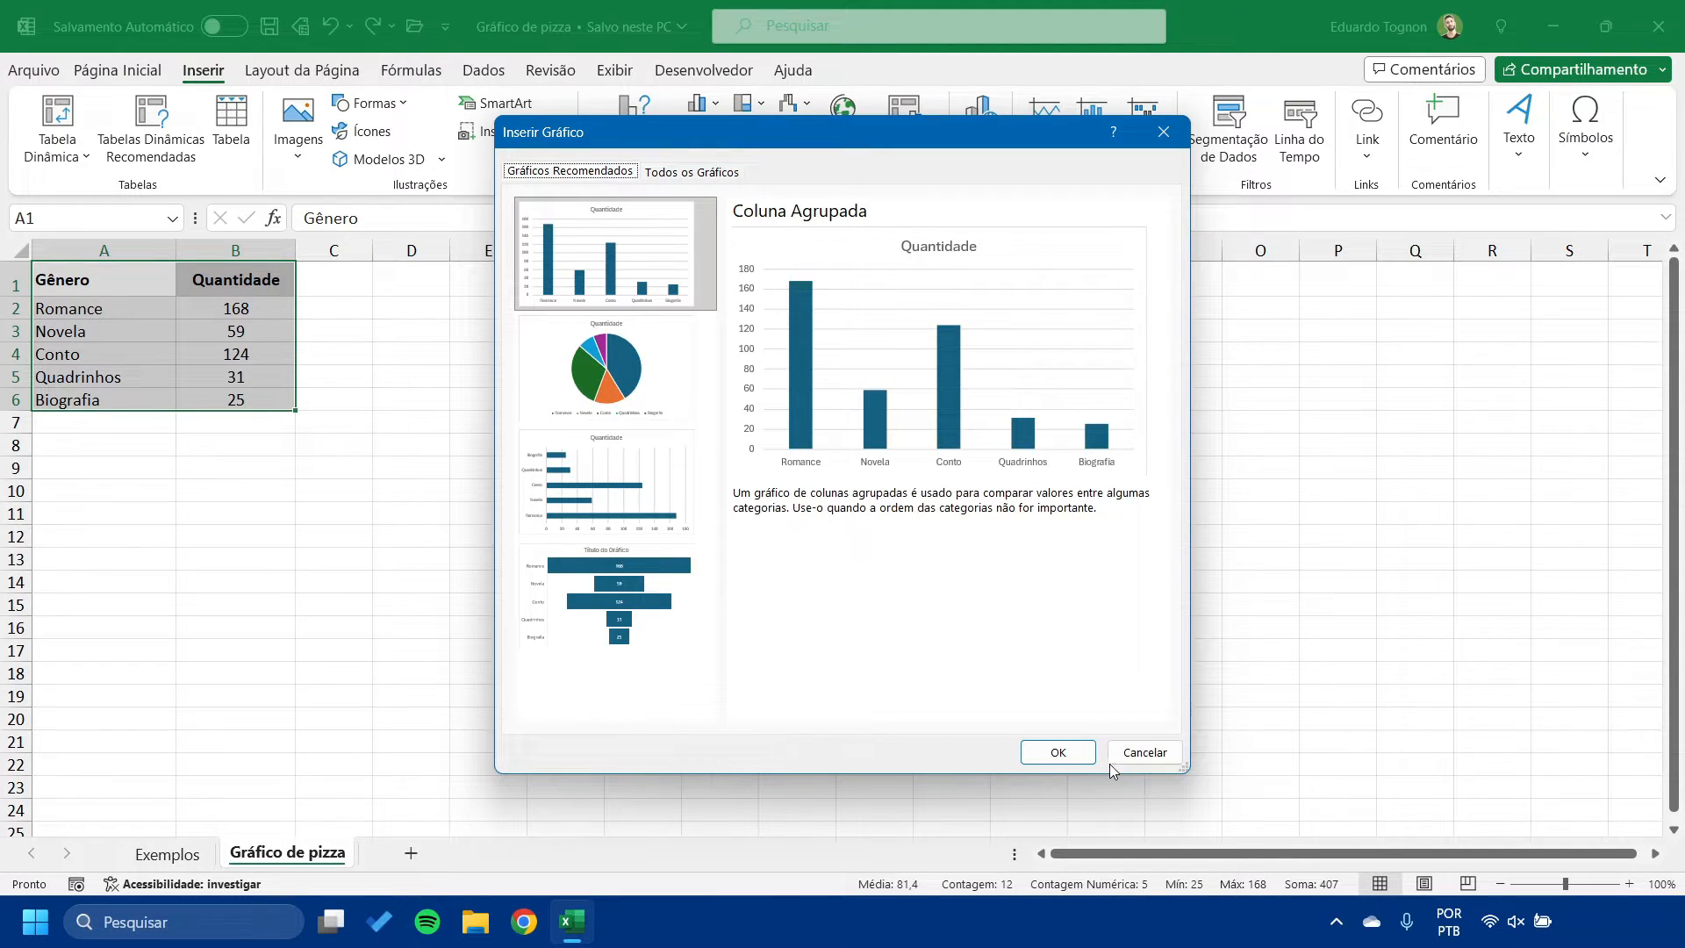
click(1136, 753)
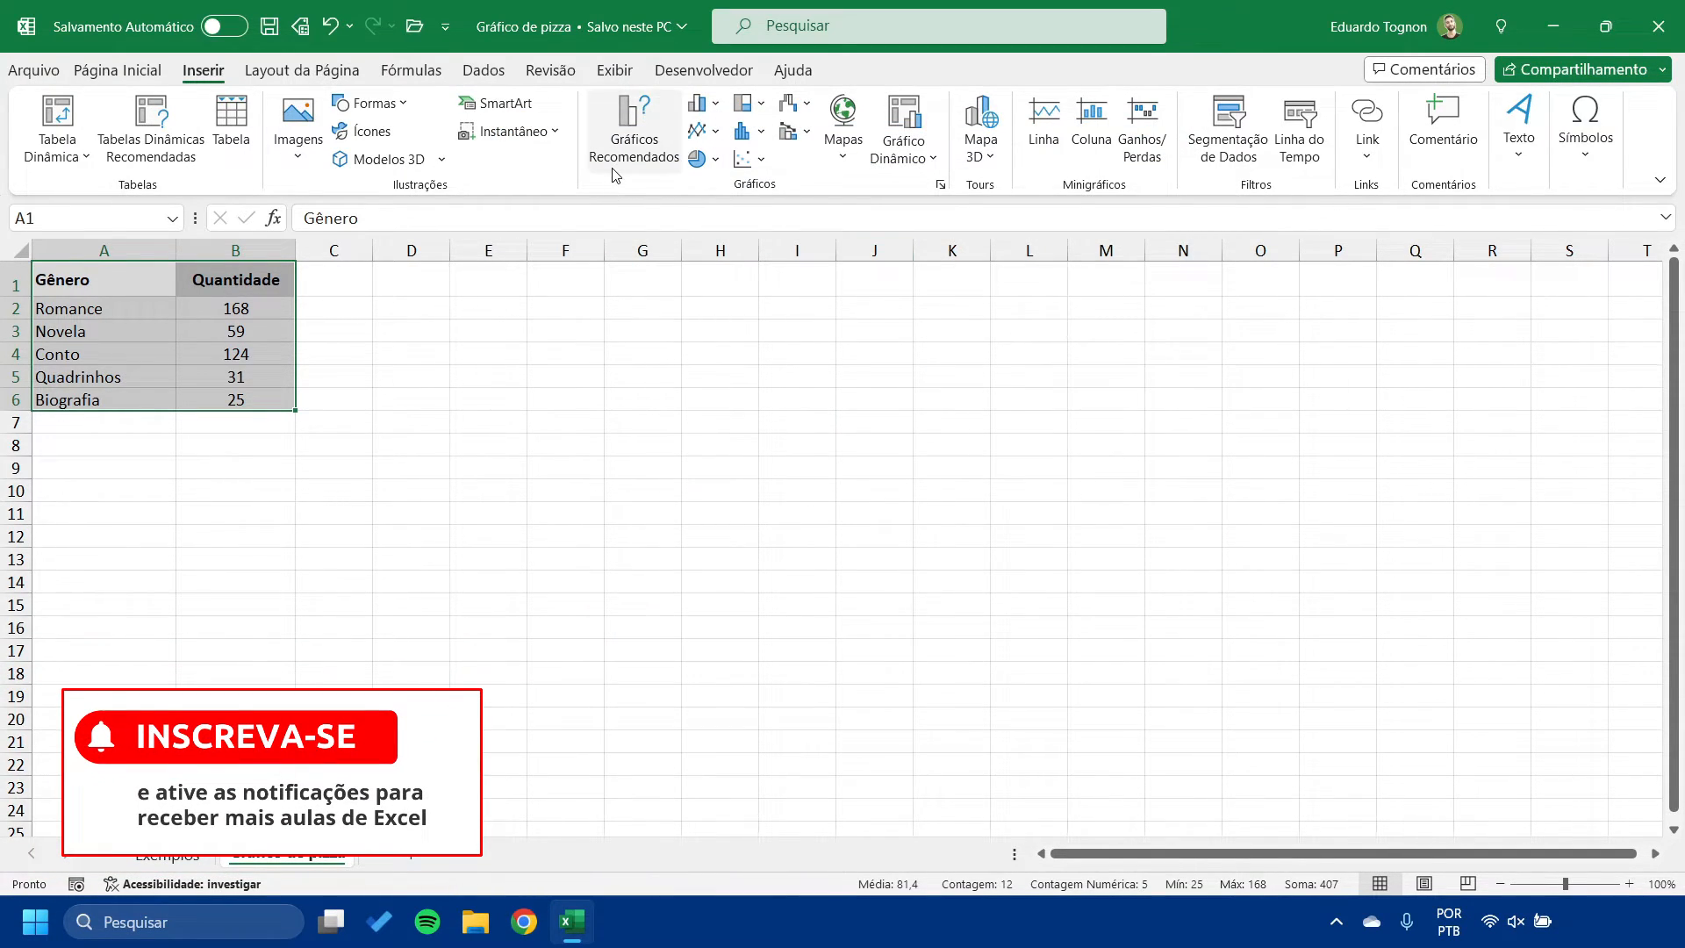
click(716, 162)
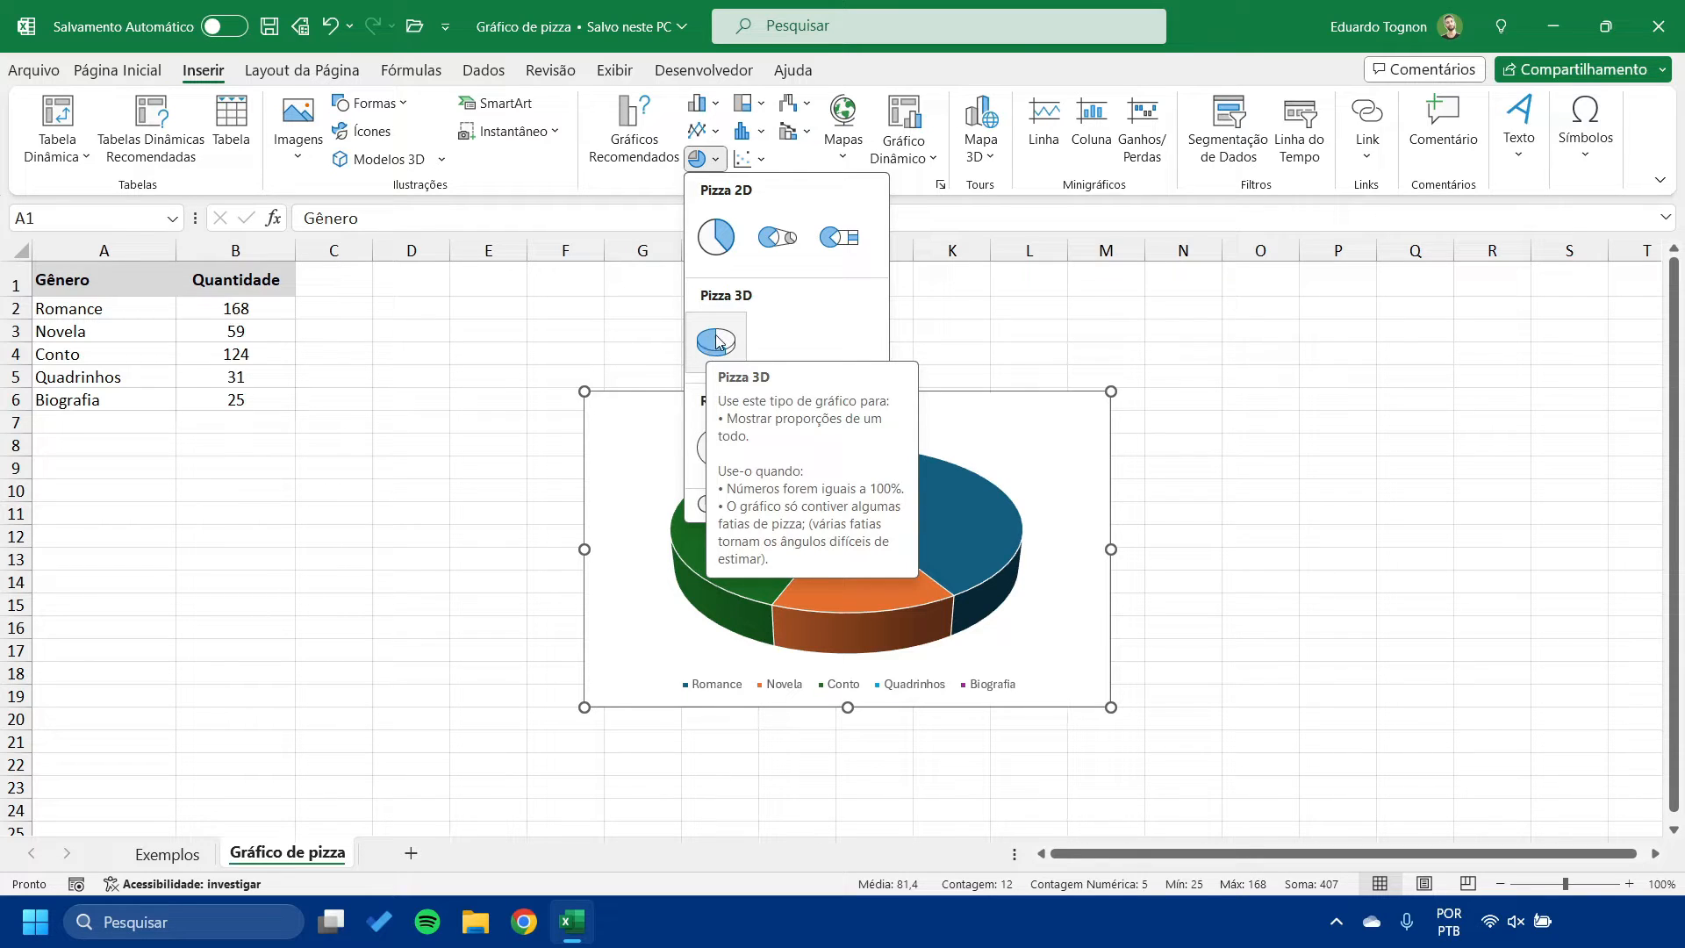
click(719, 255)
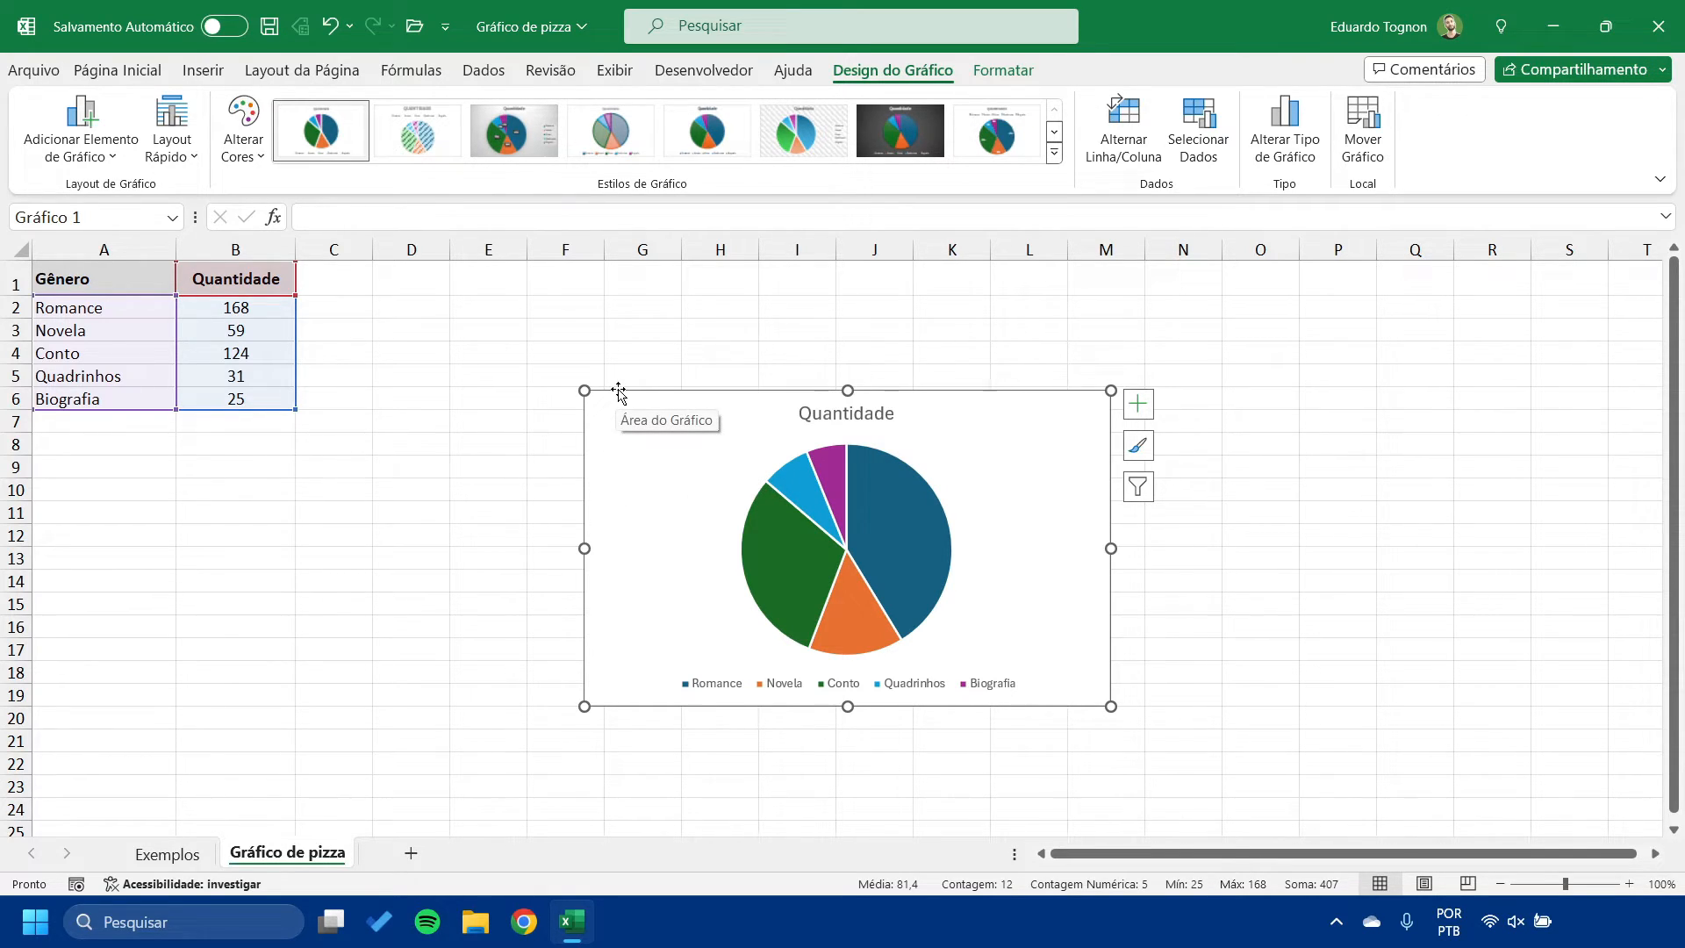
- Move the pie chart next to the data table and enlarge it to about 14.43 cm wide by 10.02 cm high
mouse_move(618, 392)
mouse_down()
mouse_move(333, 268)
mouse_move(346, 274)
mouse_up()
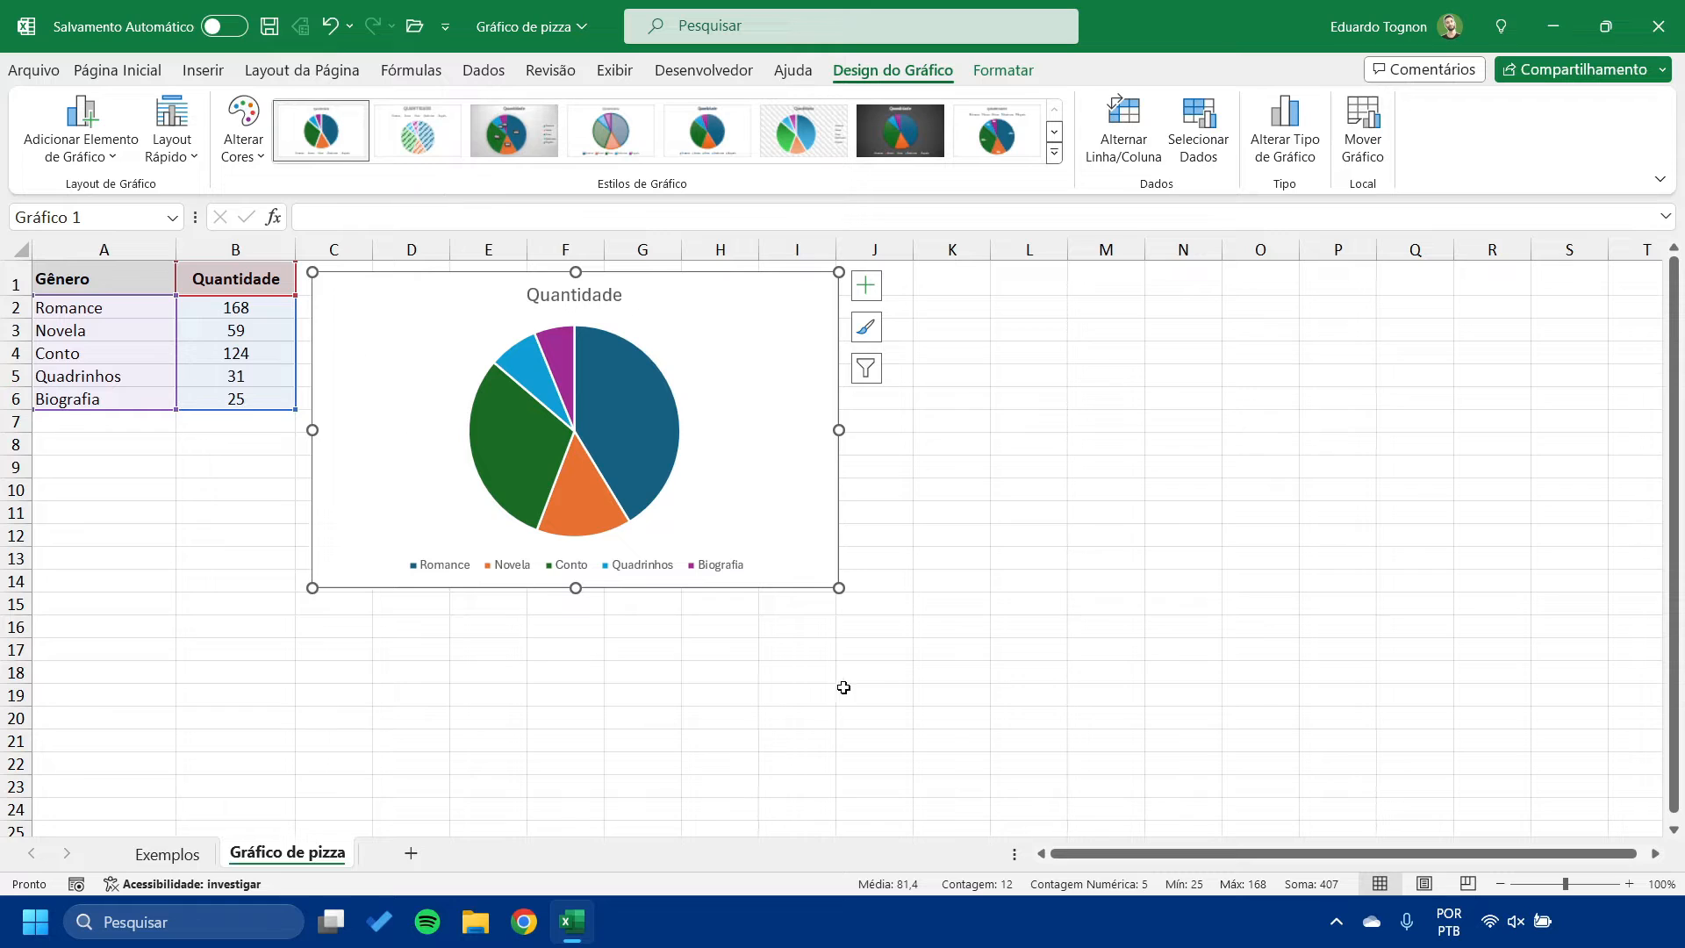
drag(839, 587, 911, 688)
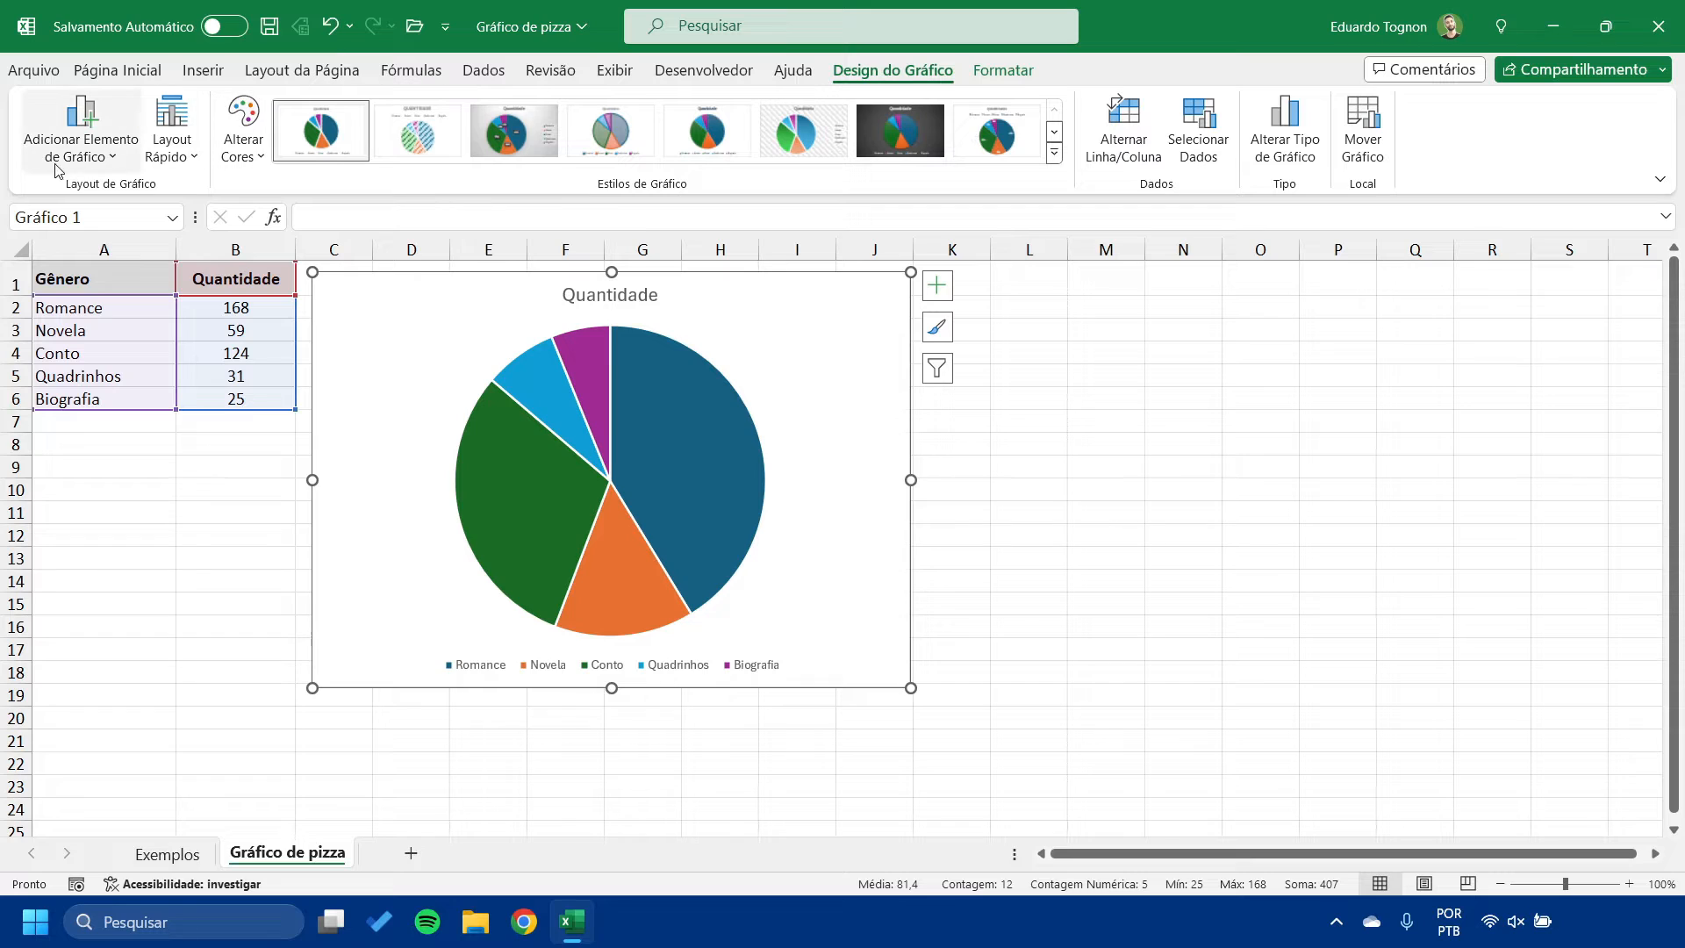
click(94, 170)
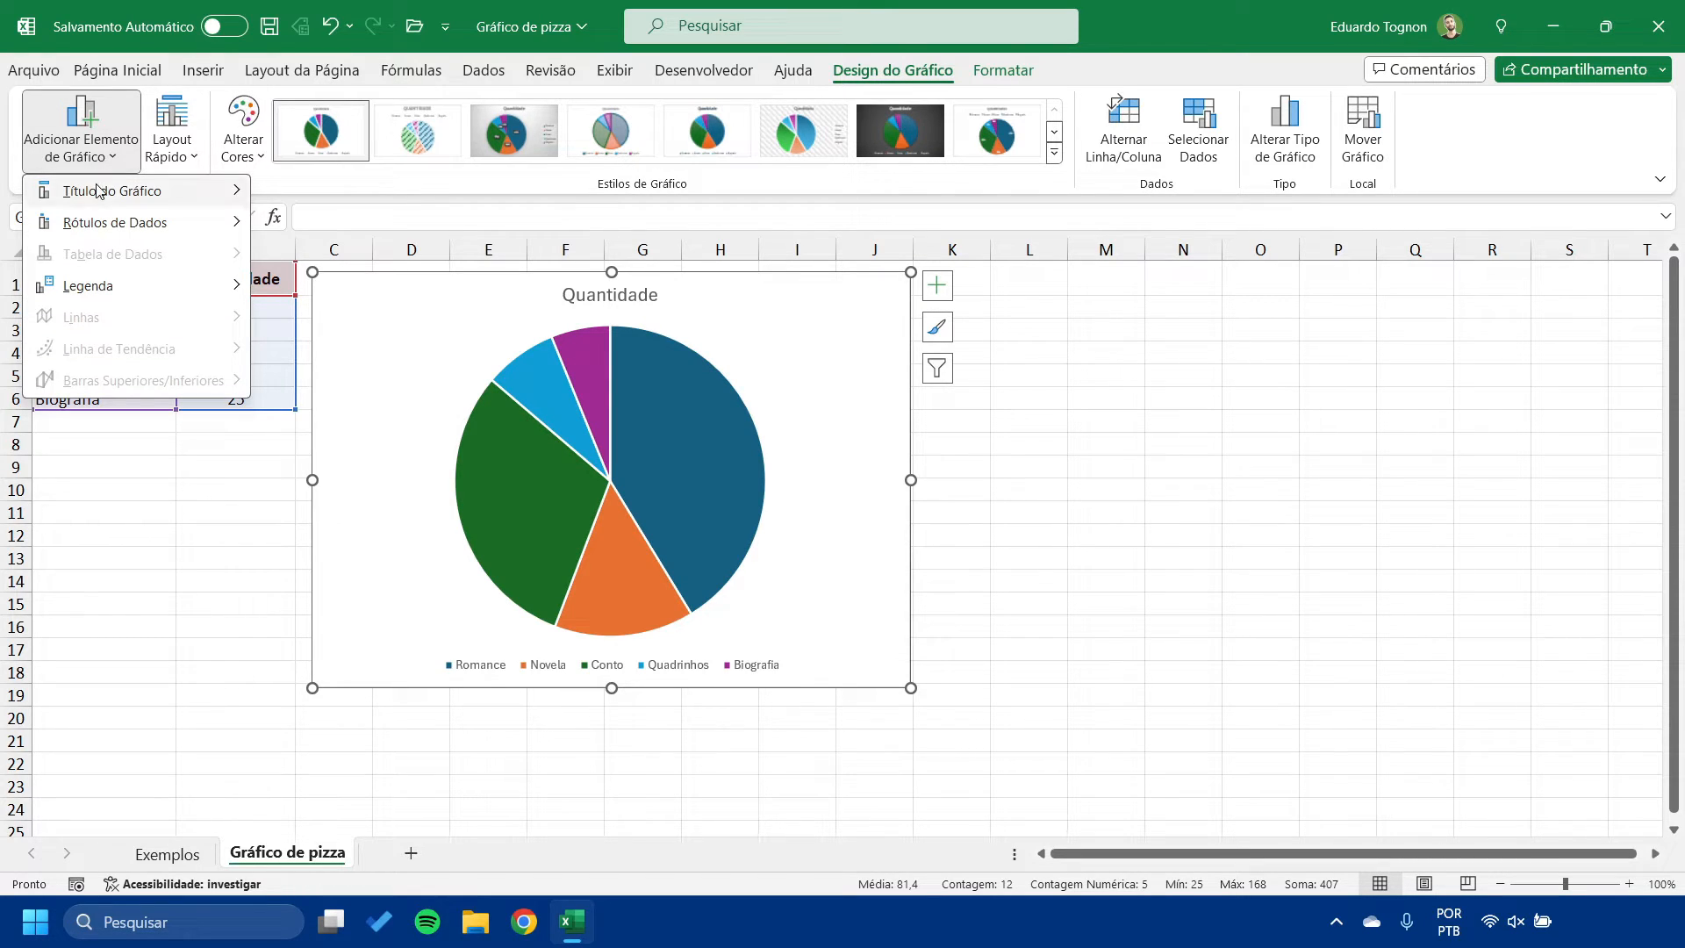
mouse_move(117, 227)
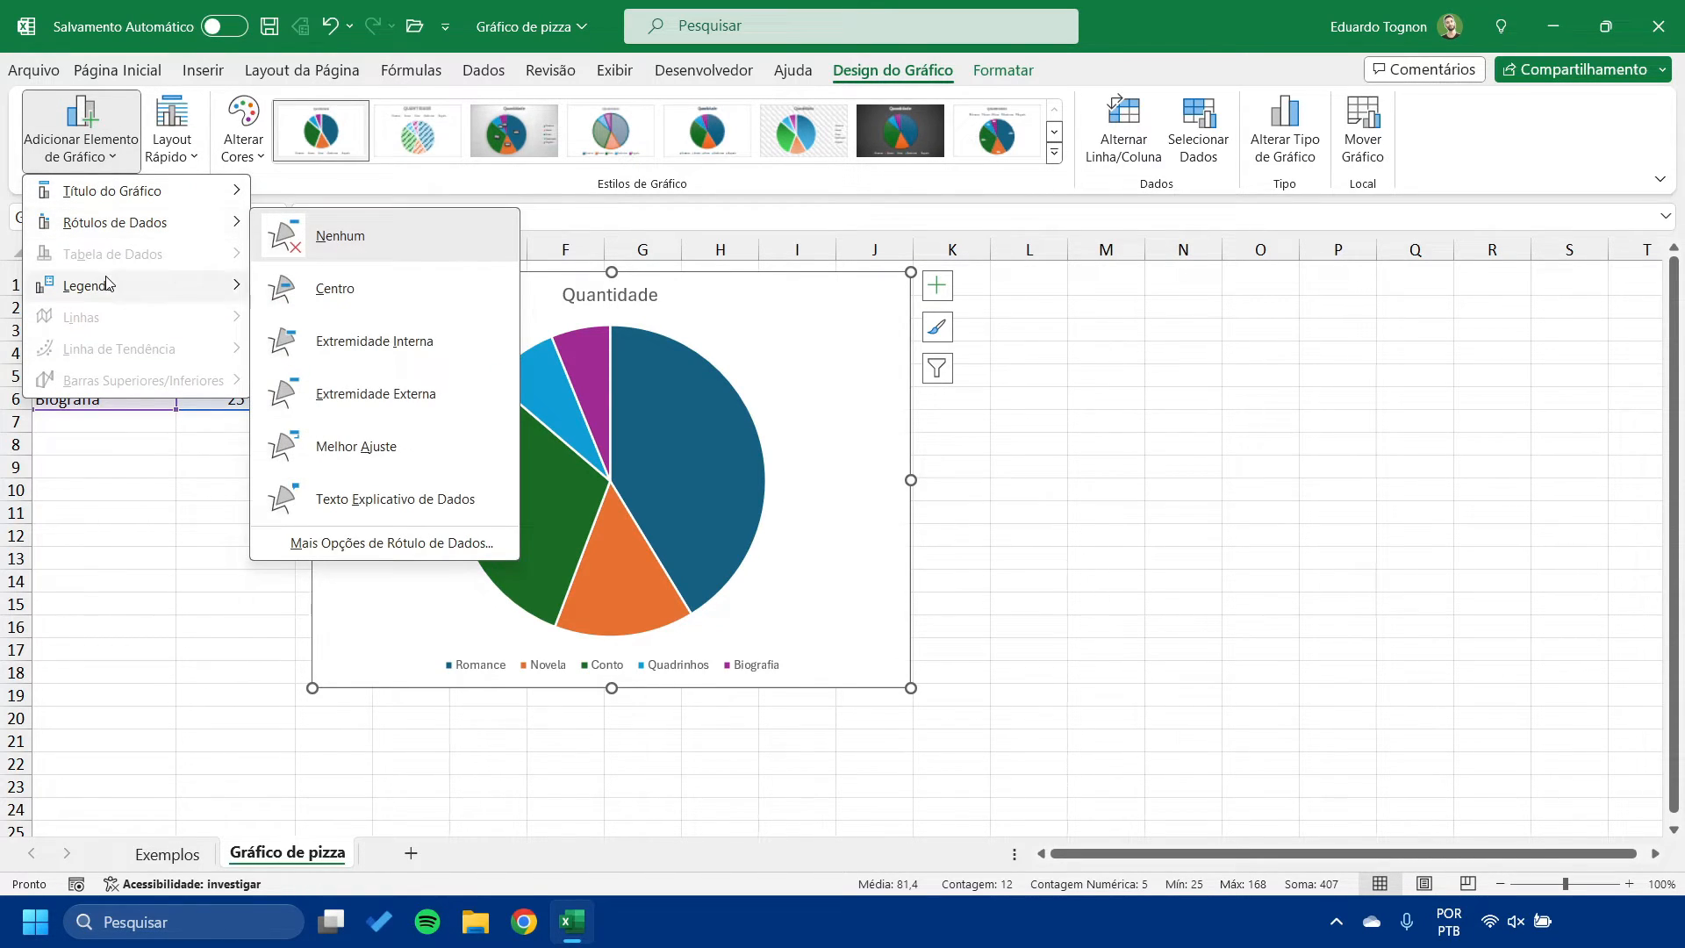
mouse_move(107, 282)
click(100, 151)
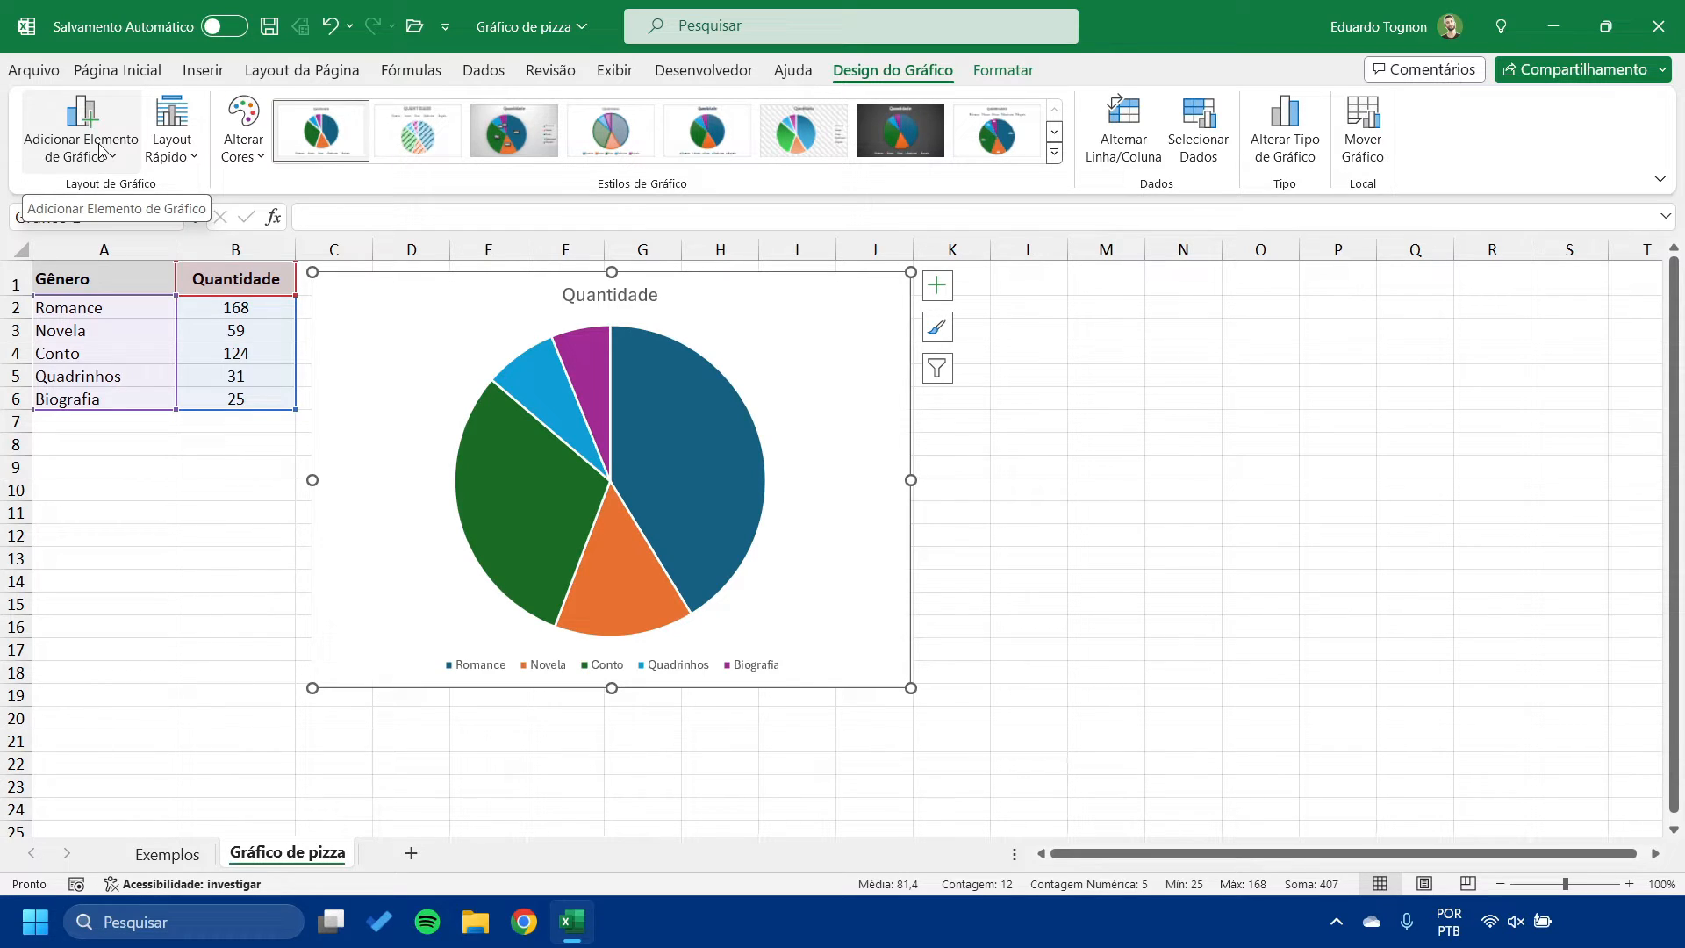
click(192, 154)
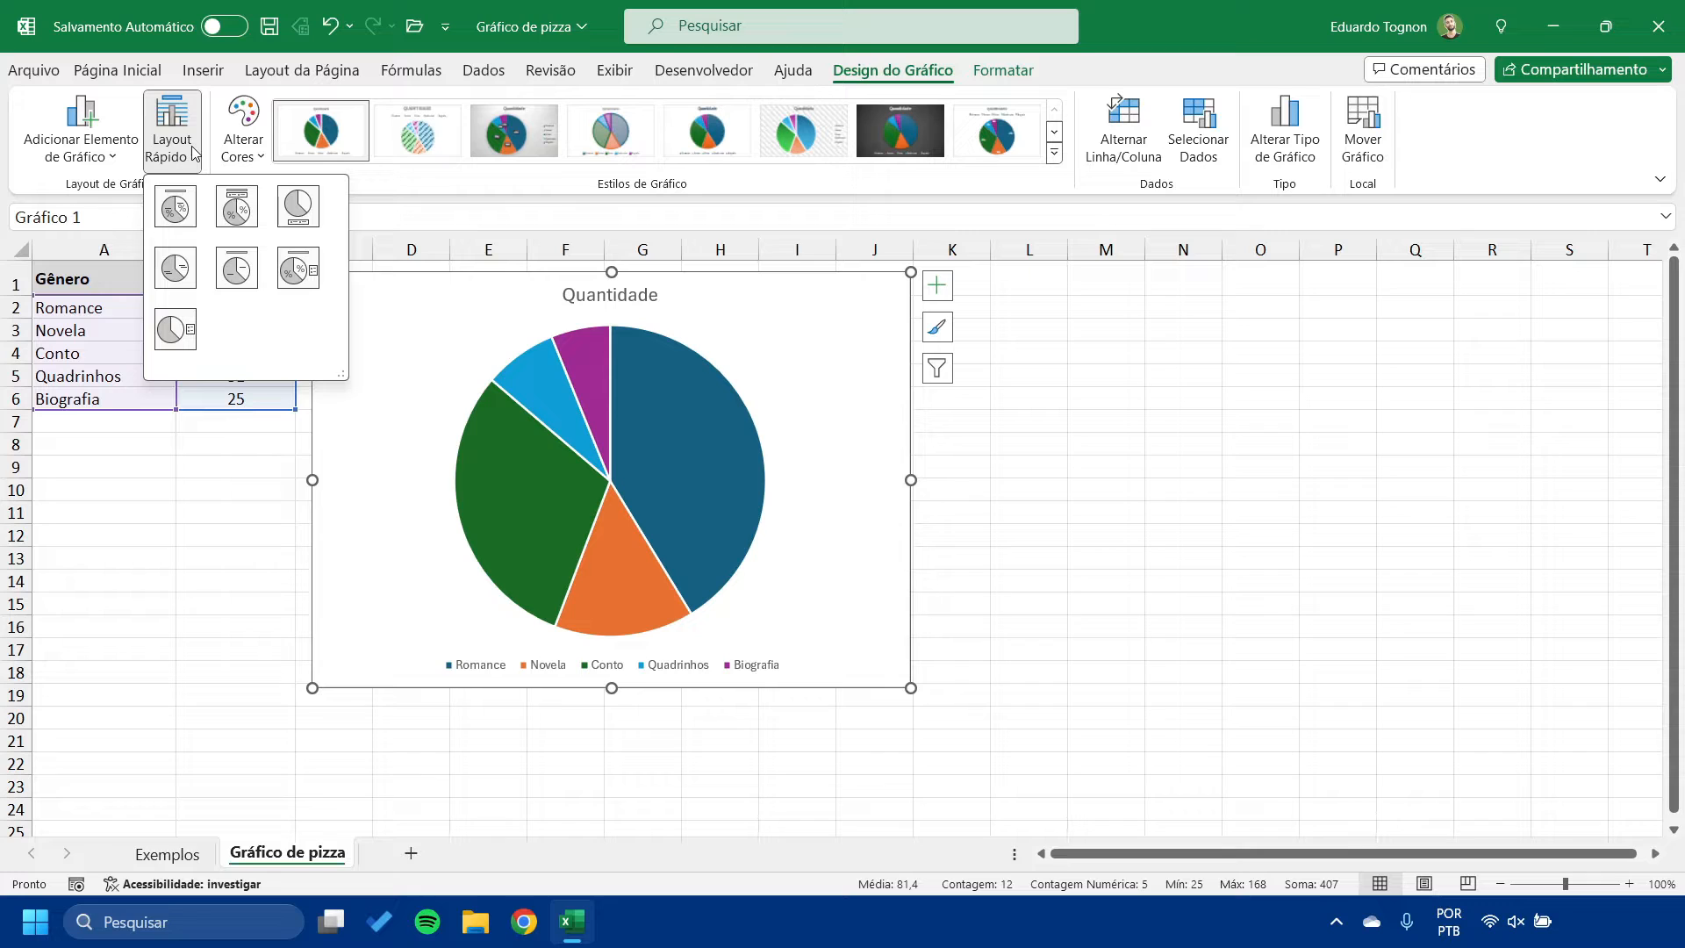
click(192, 154)
click(192, 154)
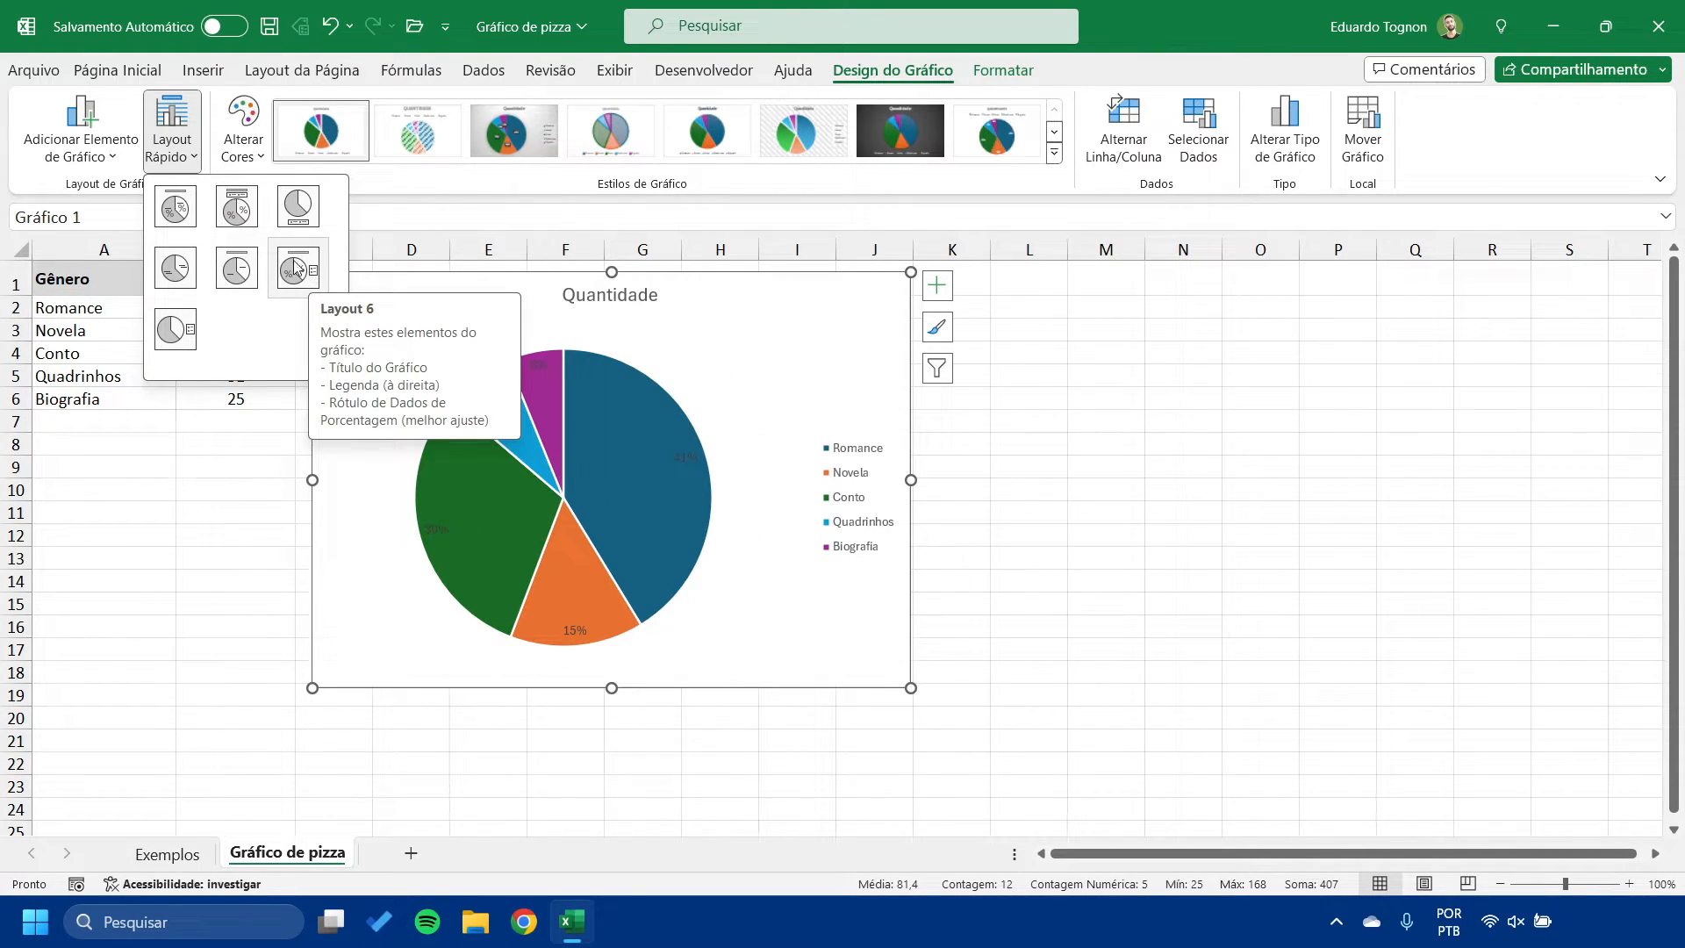
- Recolor the pie chart with the third Colorido palette, which starts with orange and light blue
click(242, 145)
click(242, 145)
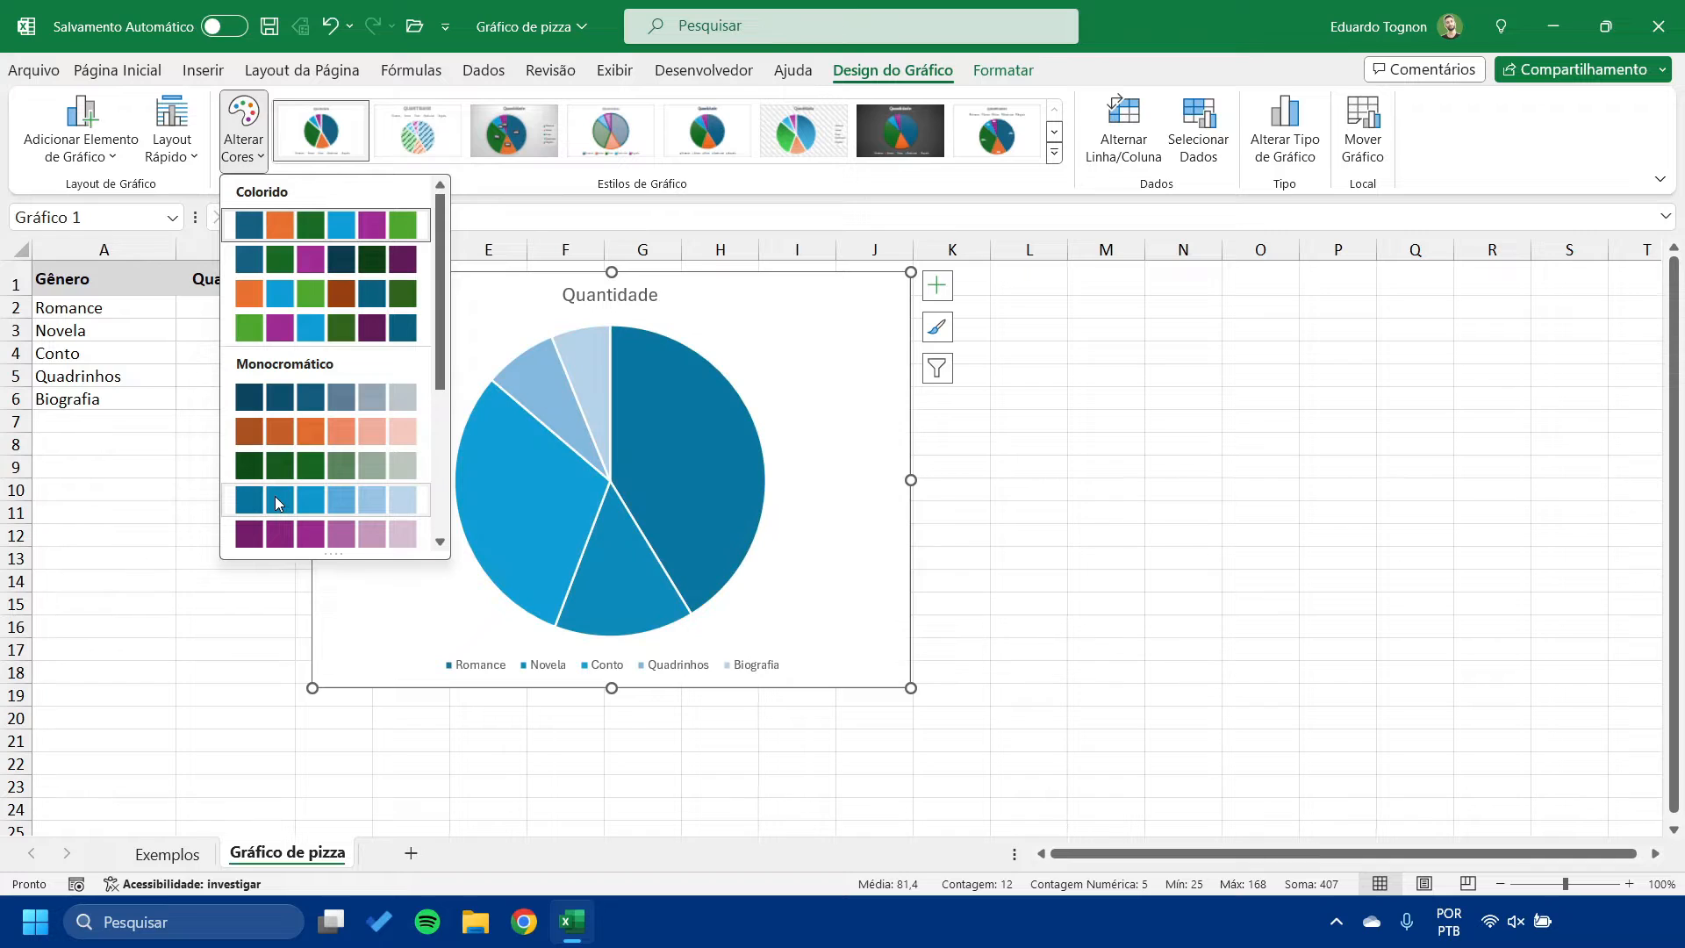
click(293, 293)
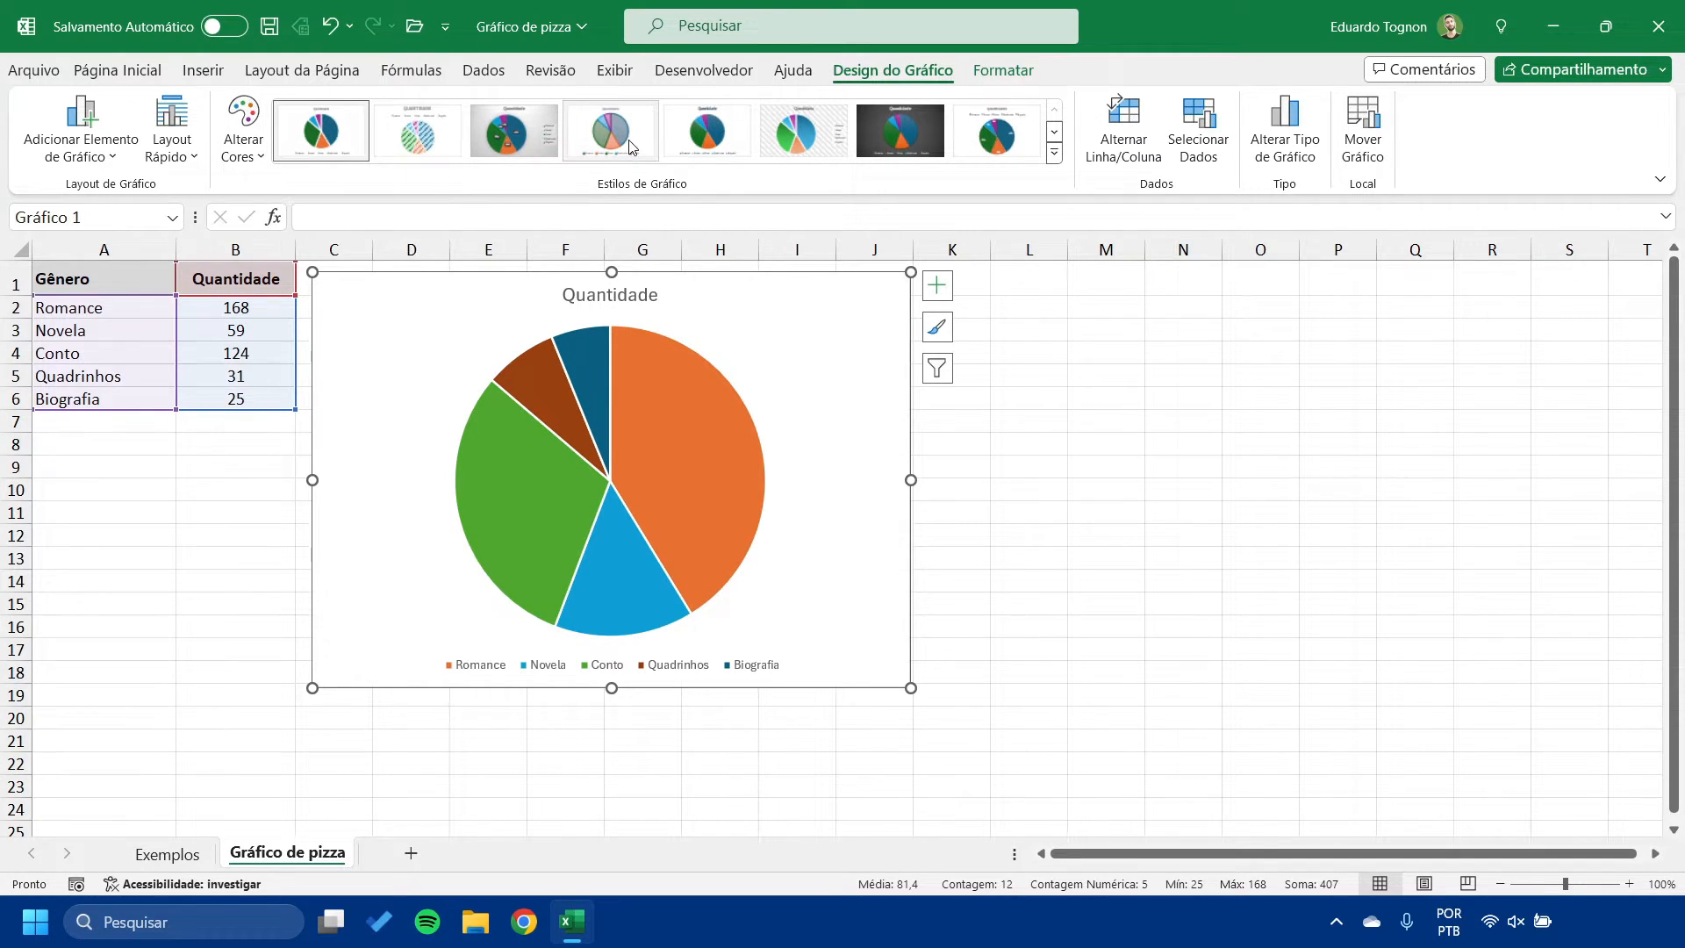
click(1053, 155)
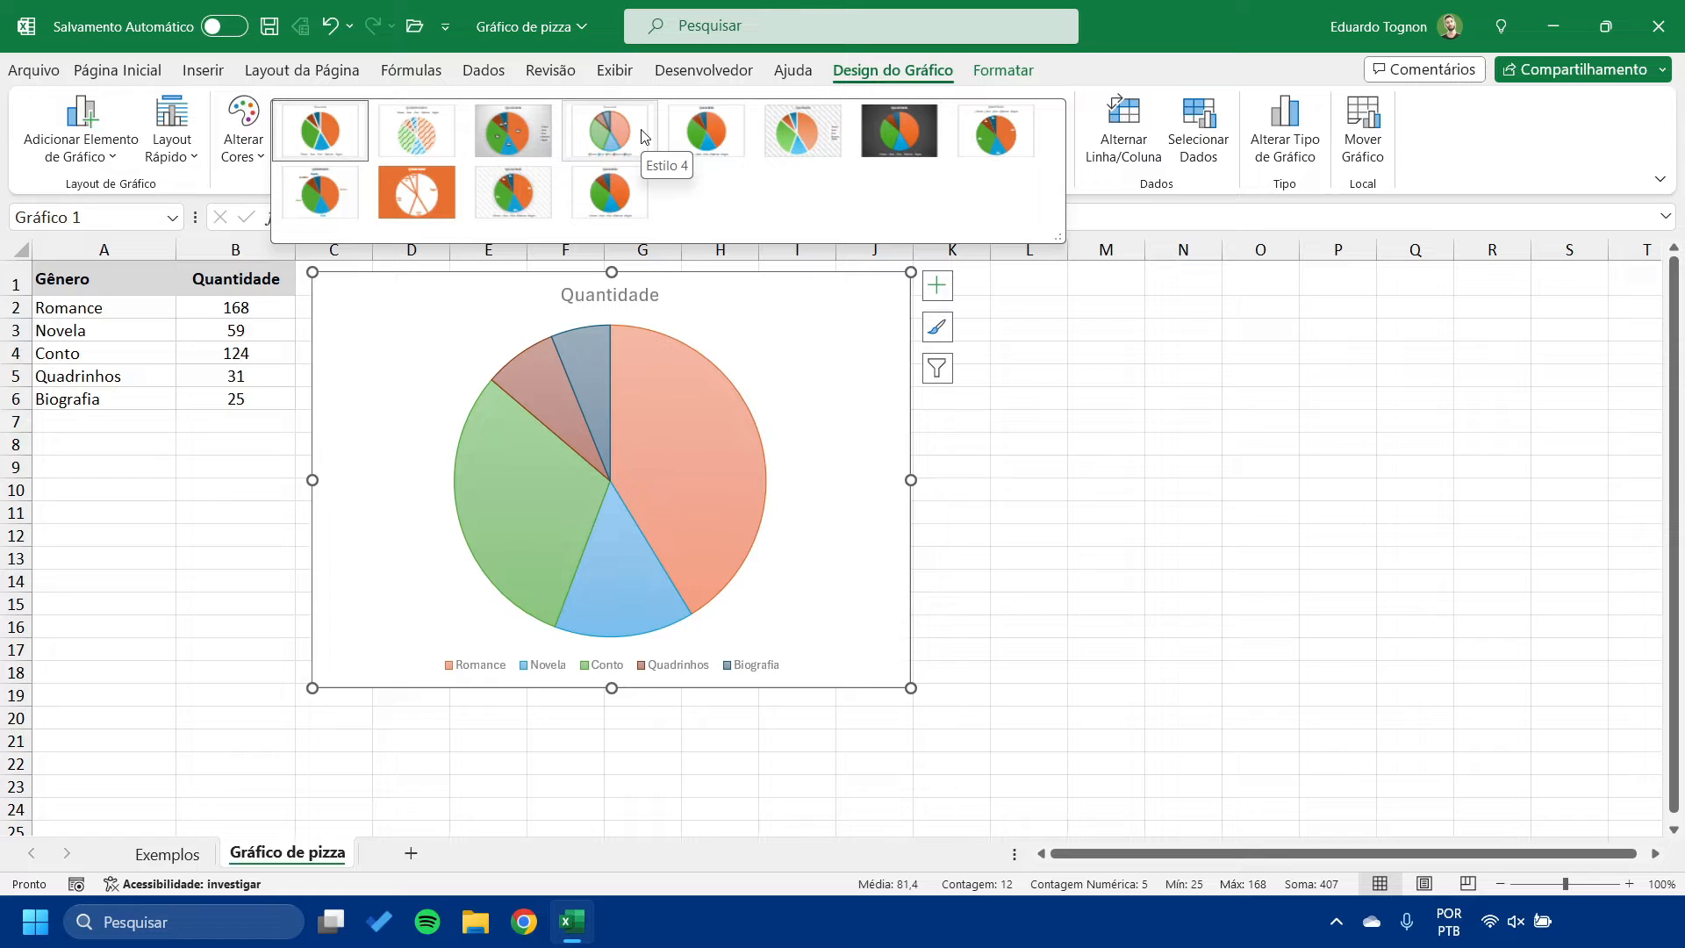
click(1194, 544)
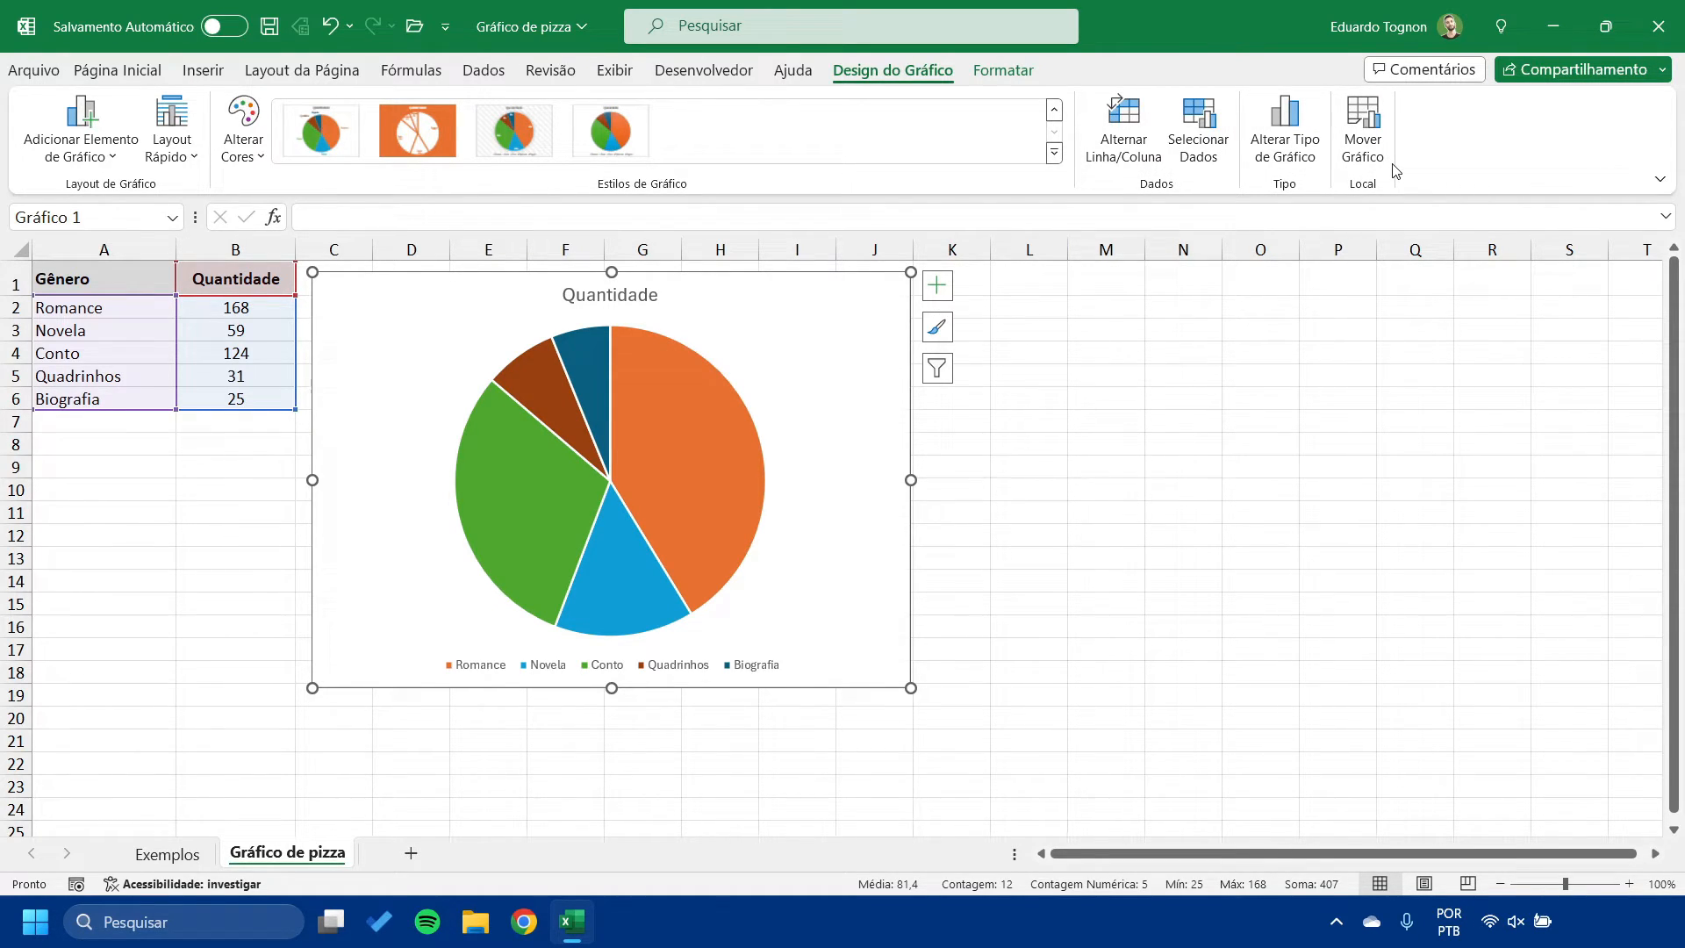
- Select the plot area, chart area, Quantidade series, Conto slice, title and legend in turn to identify each chart part for formatting
click(1005, 72)
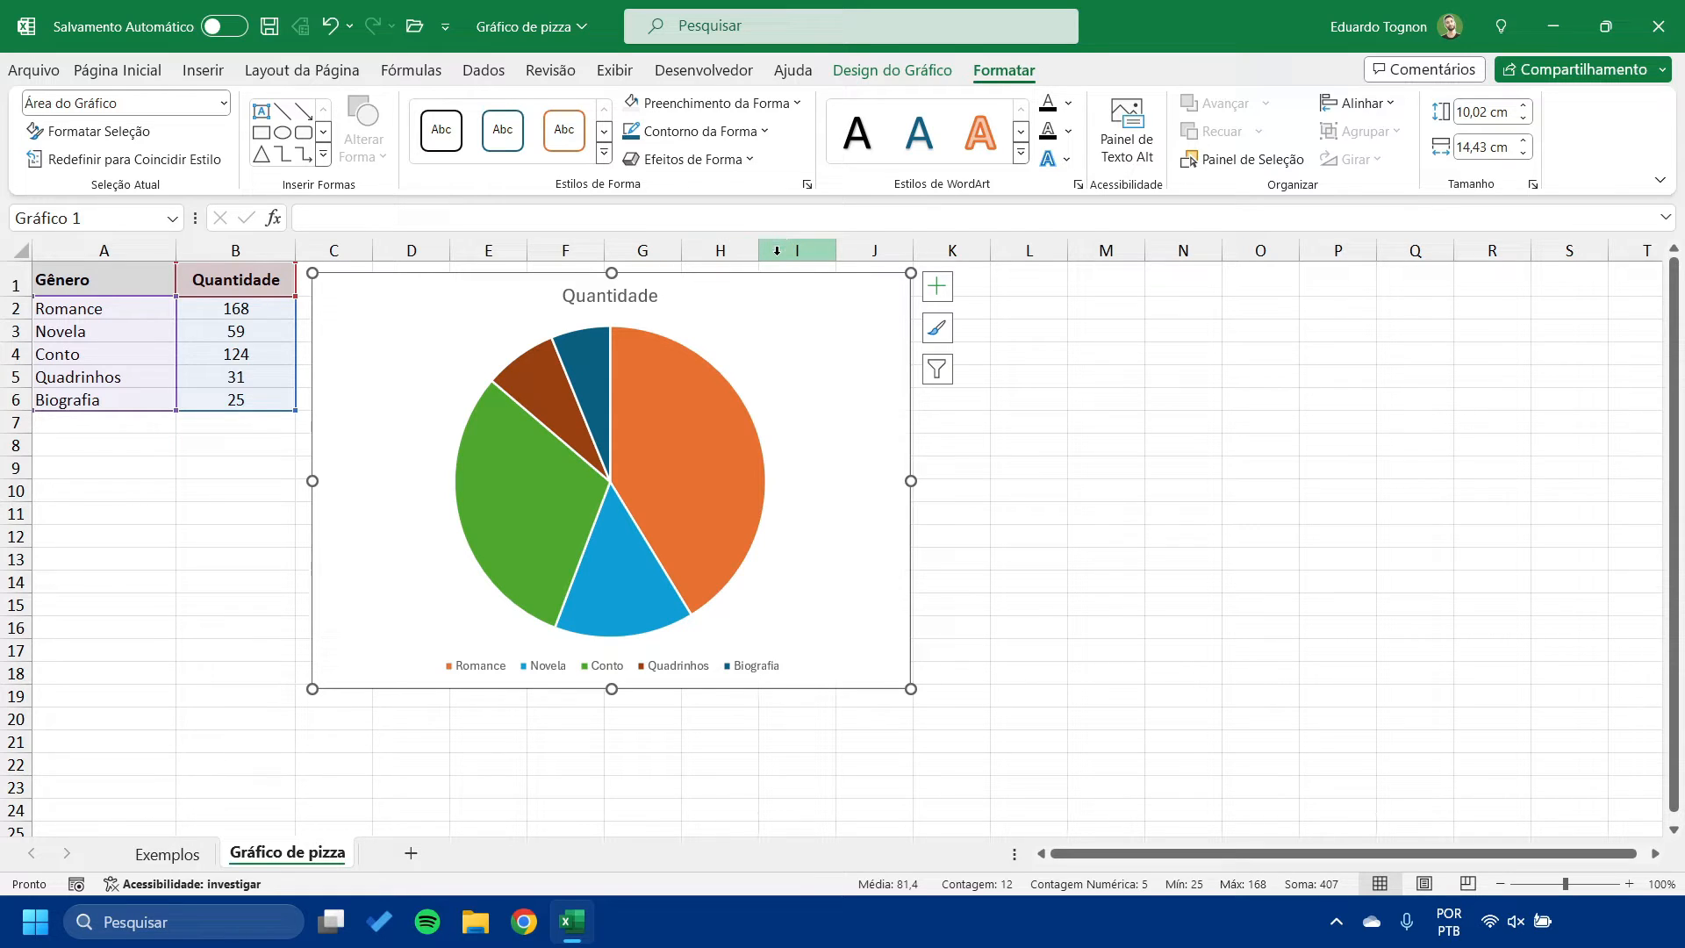
click(496, 333)
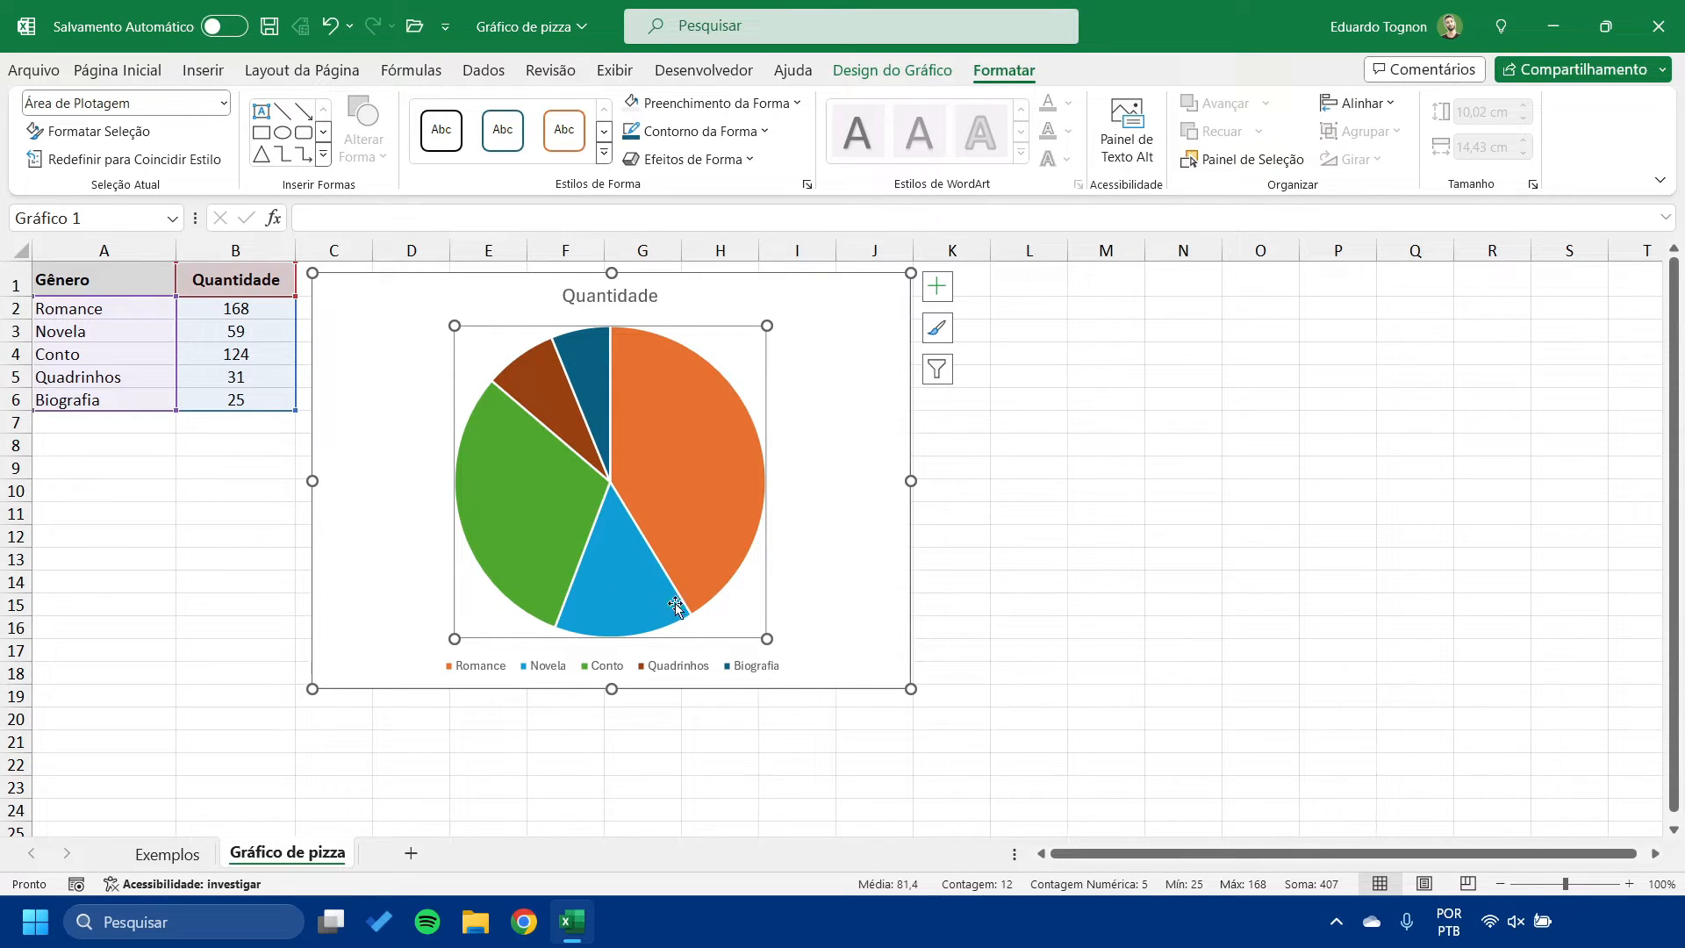
click(349, 309)
click(491, 360)
mouse_move(500, 516)
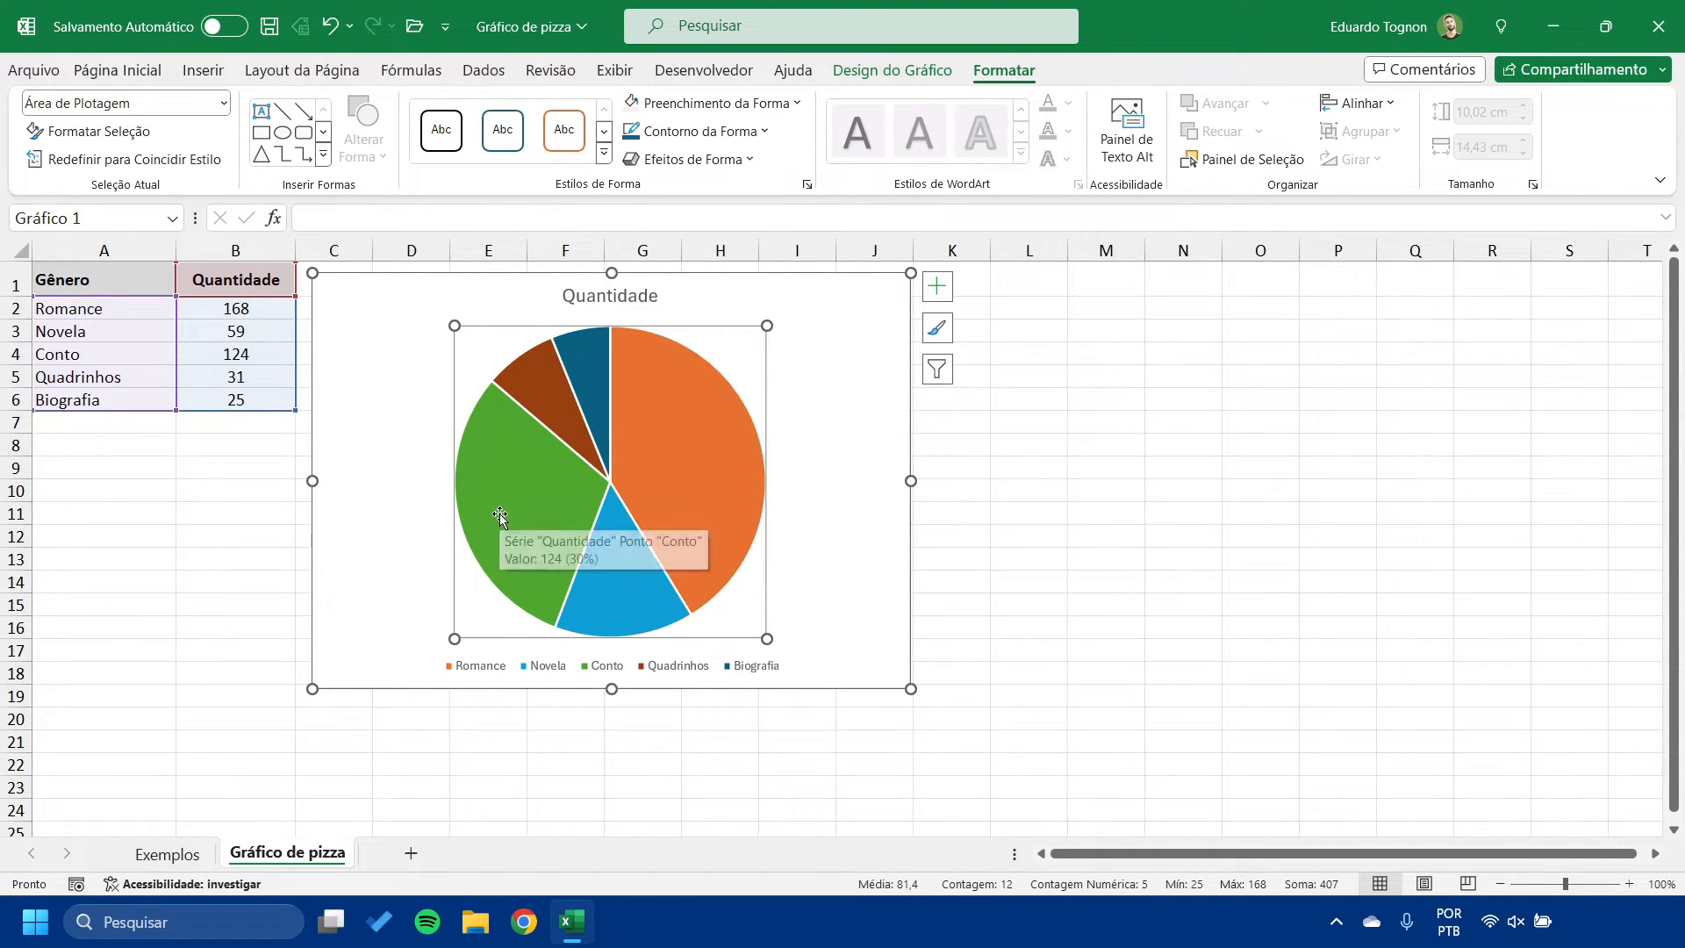
click(408, 338)
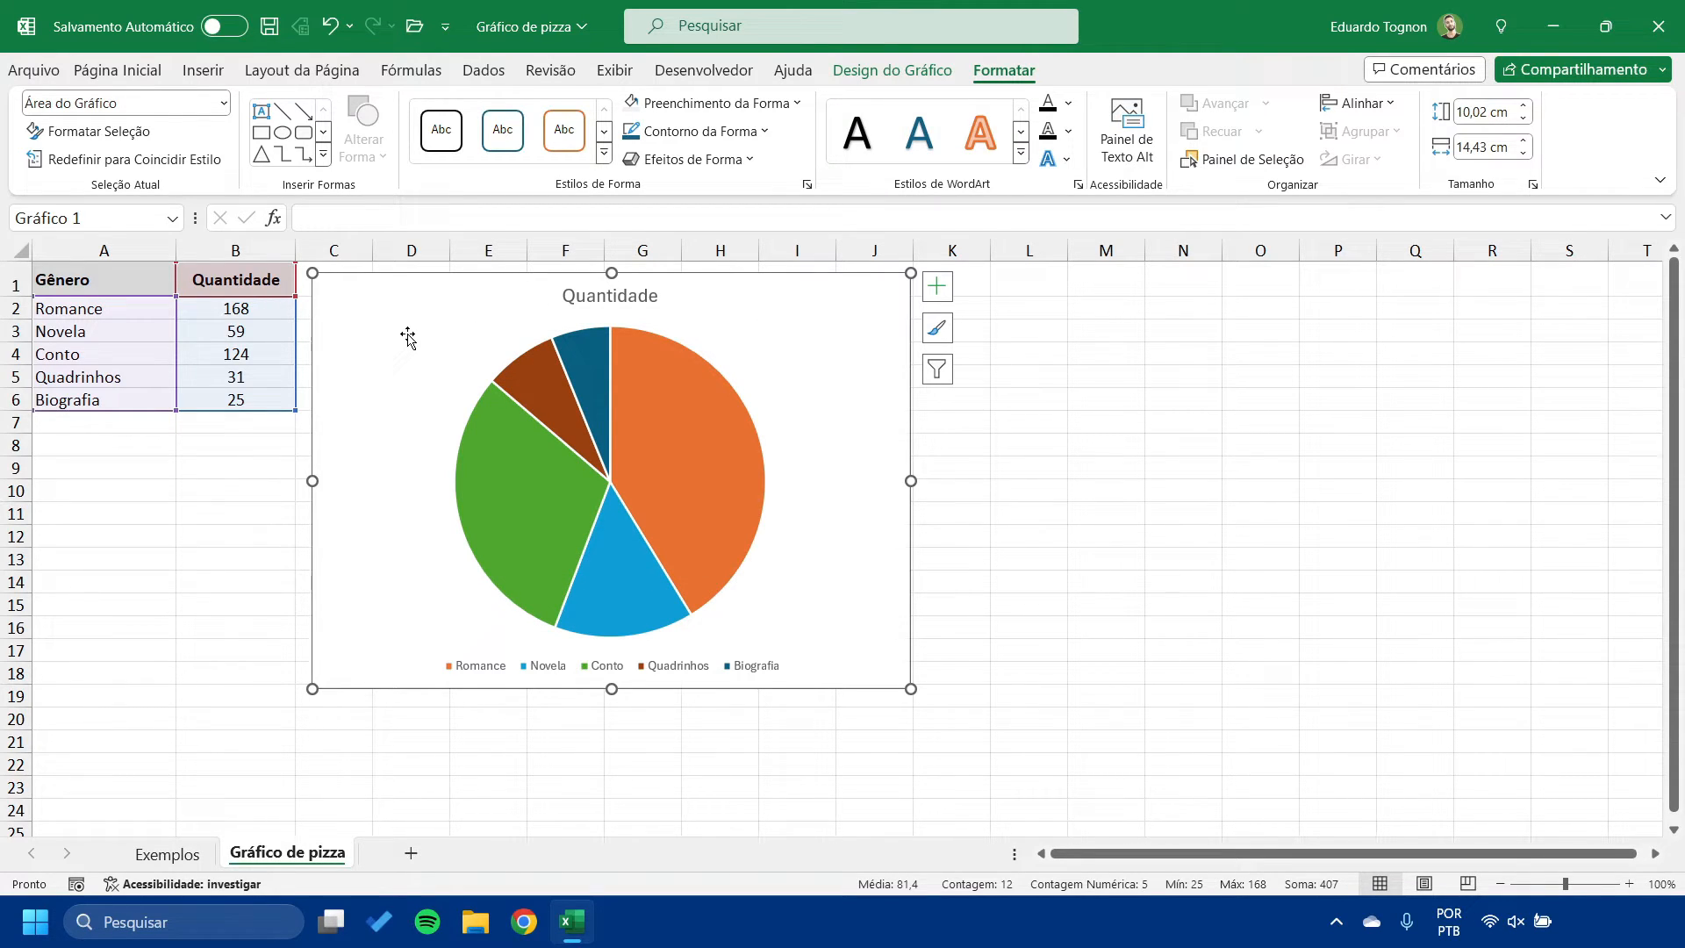
click(485, 347)
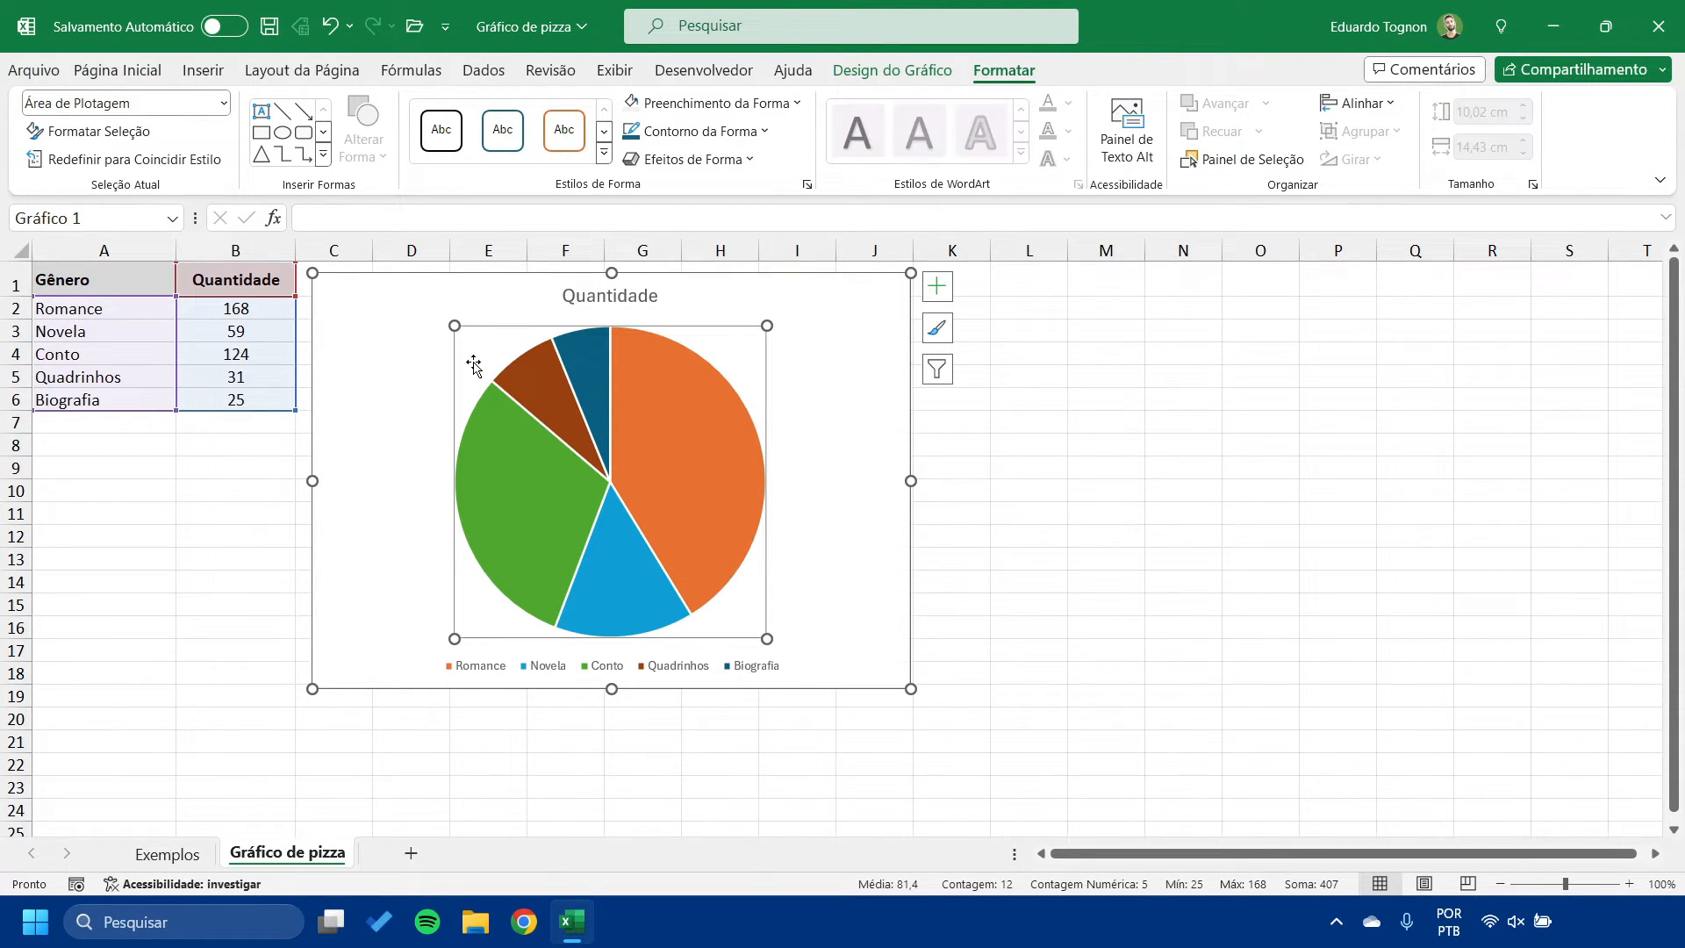
click(505, 449)
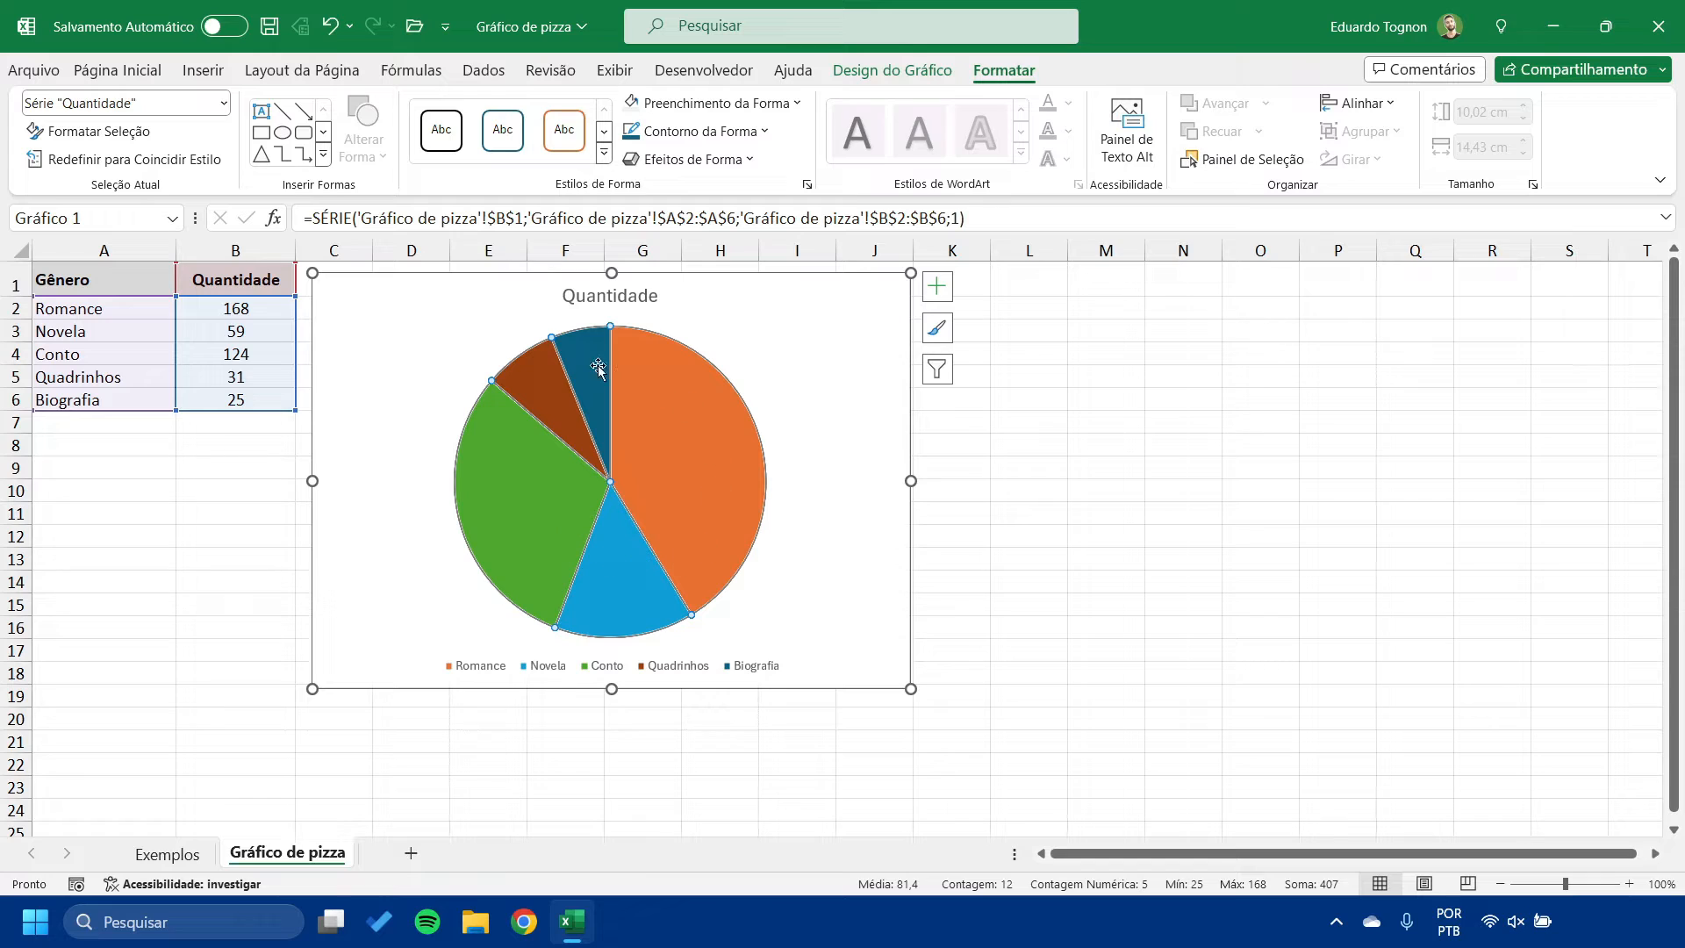
click(485, 469)
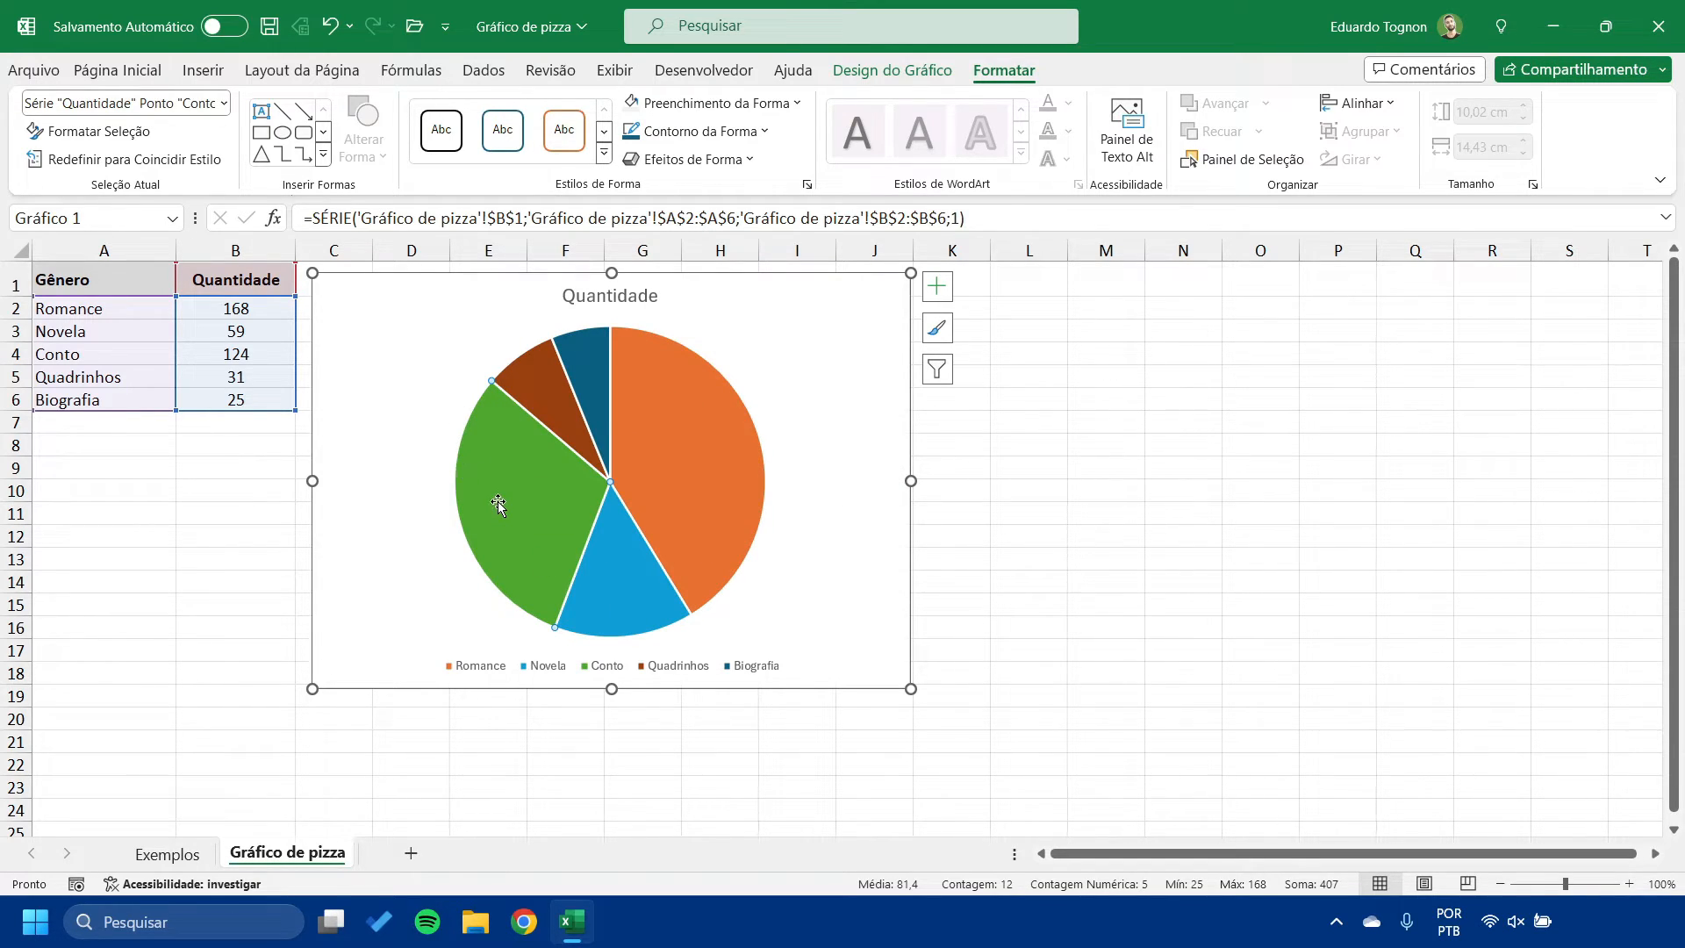
mouse_move(497, 502)
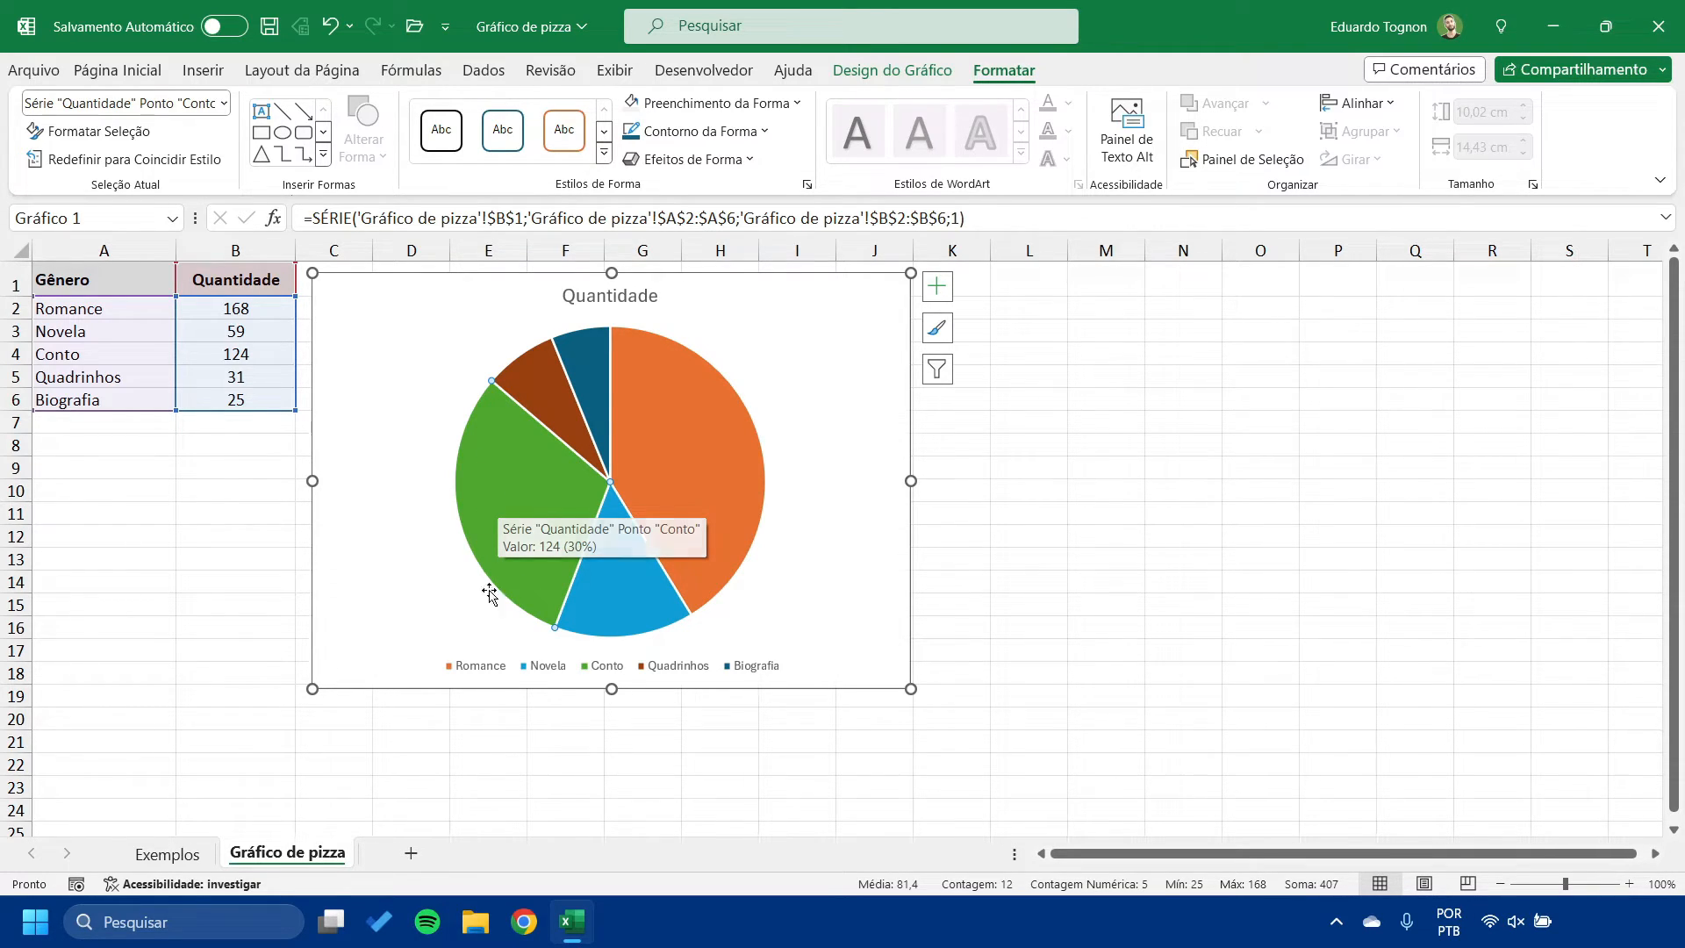
click(591, 291)
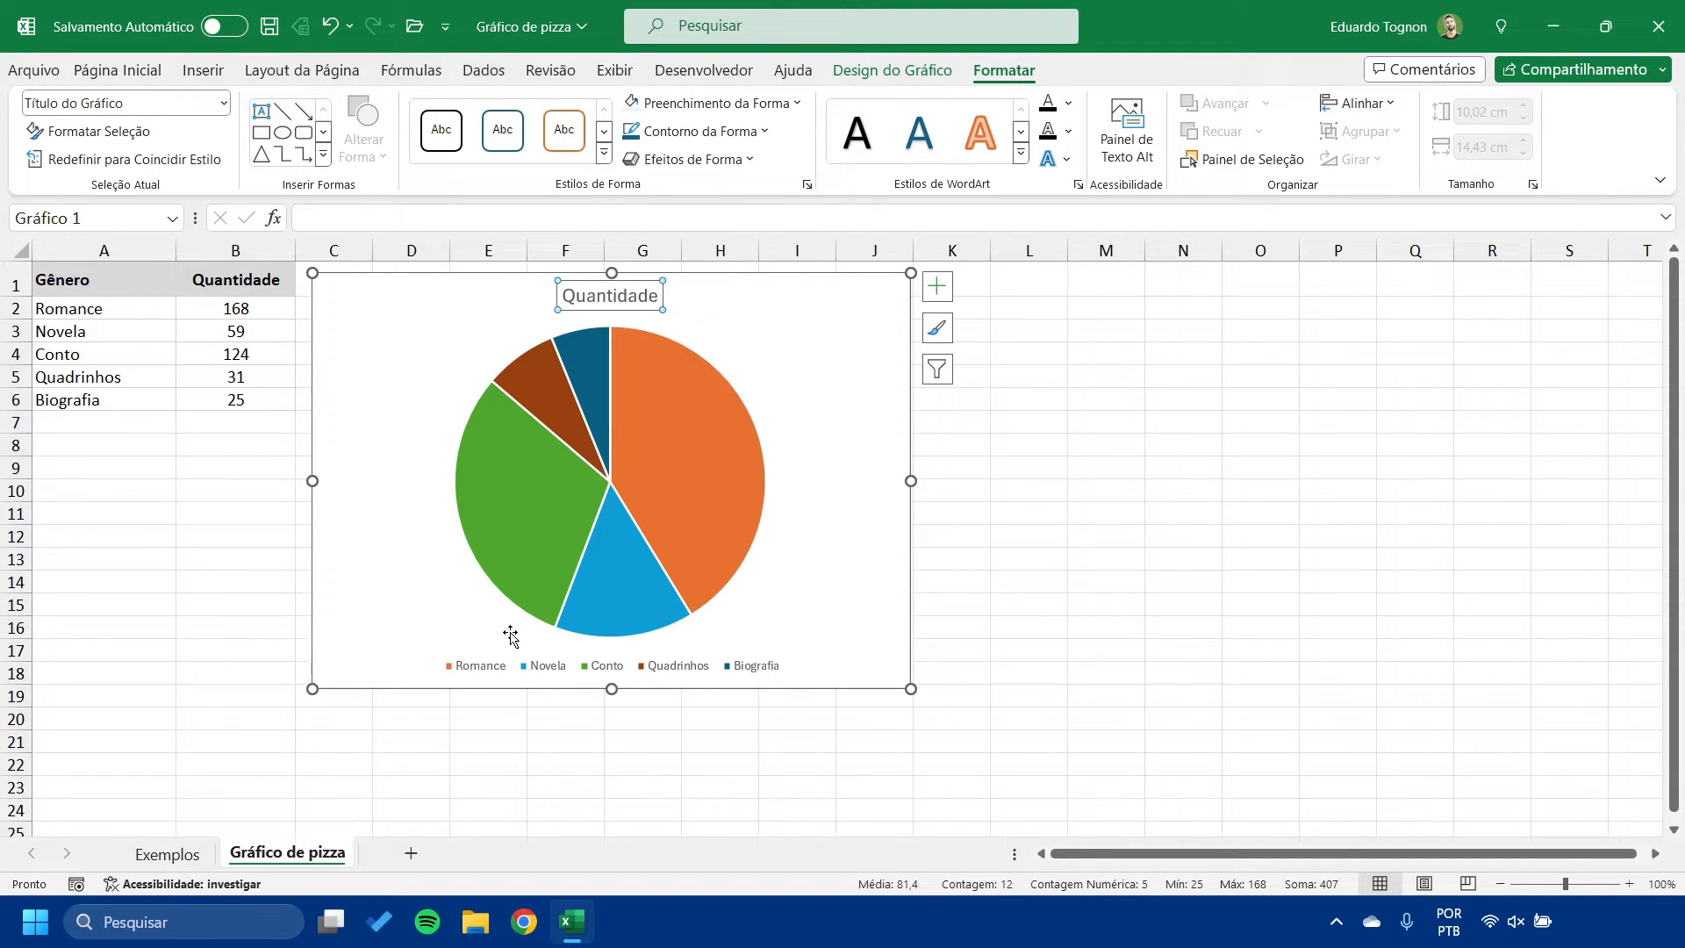
click(494, 674)
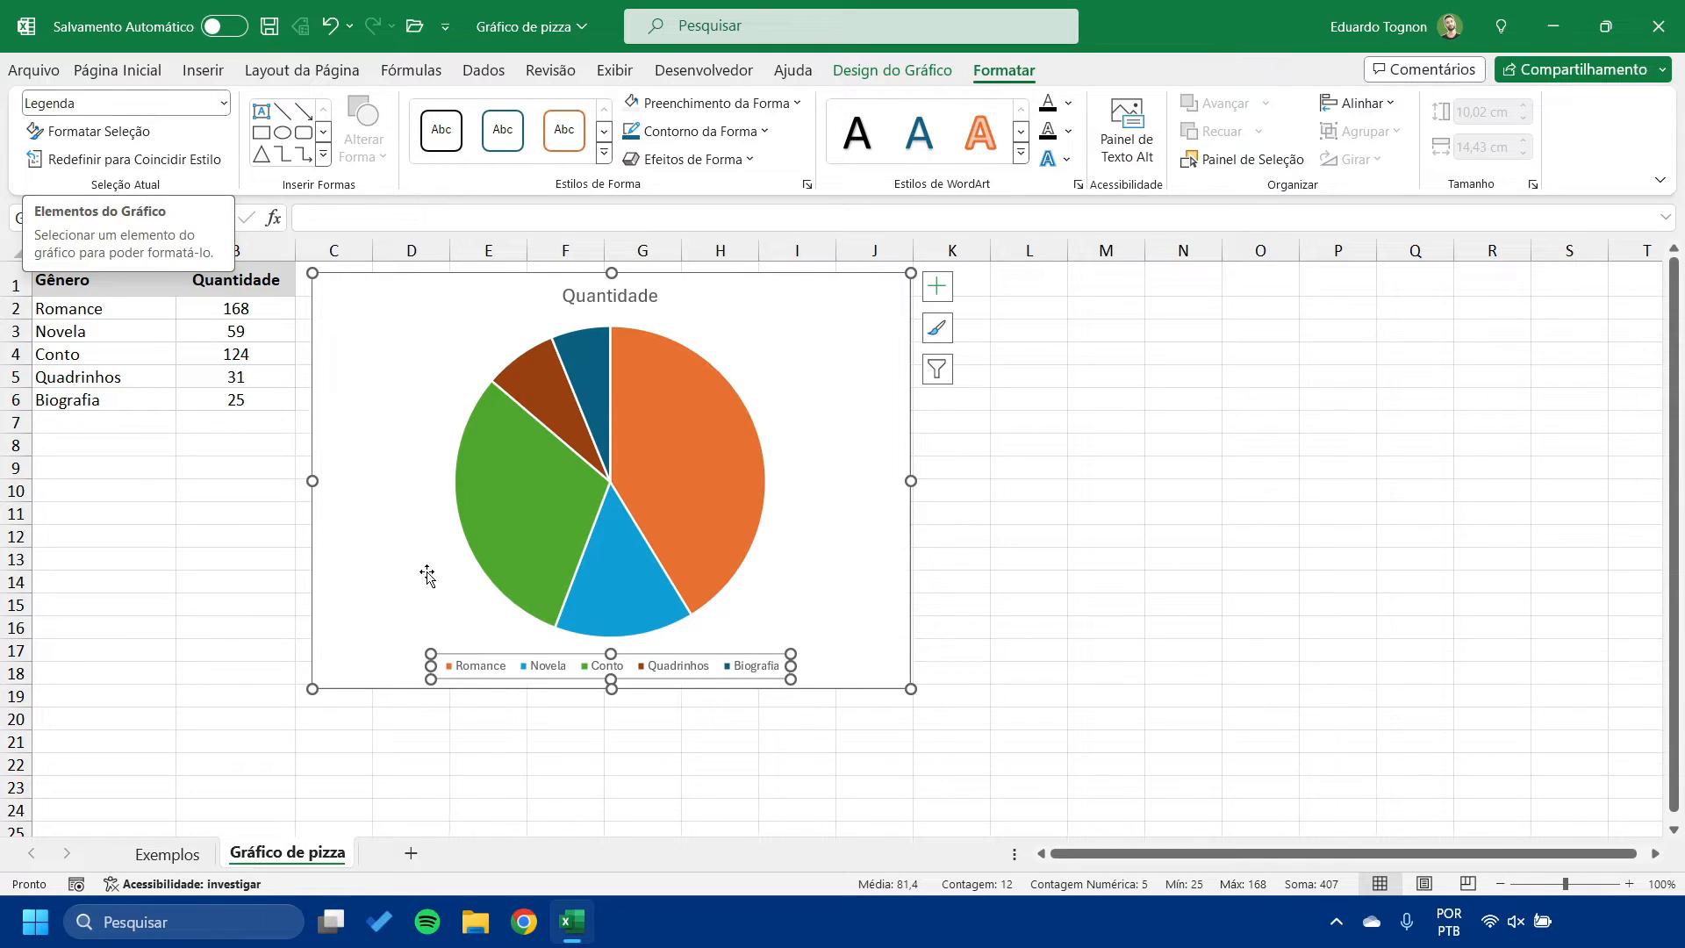
- Select the chart title, the chart area and the plot area in turn to identify each of these chart elements
click(224, 103)
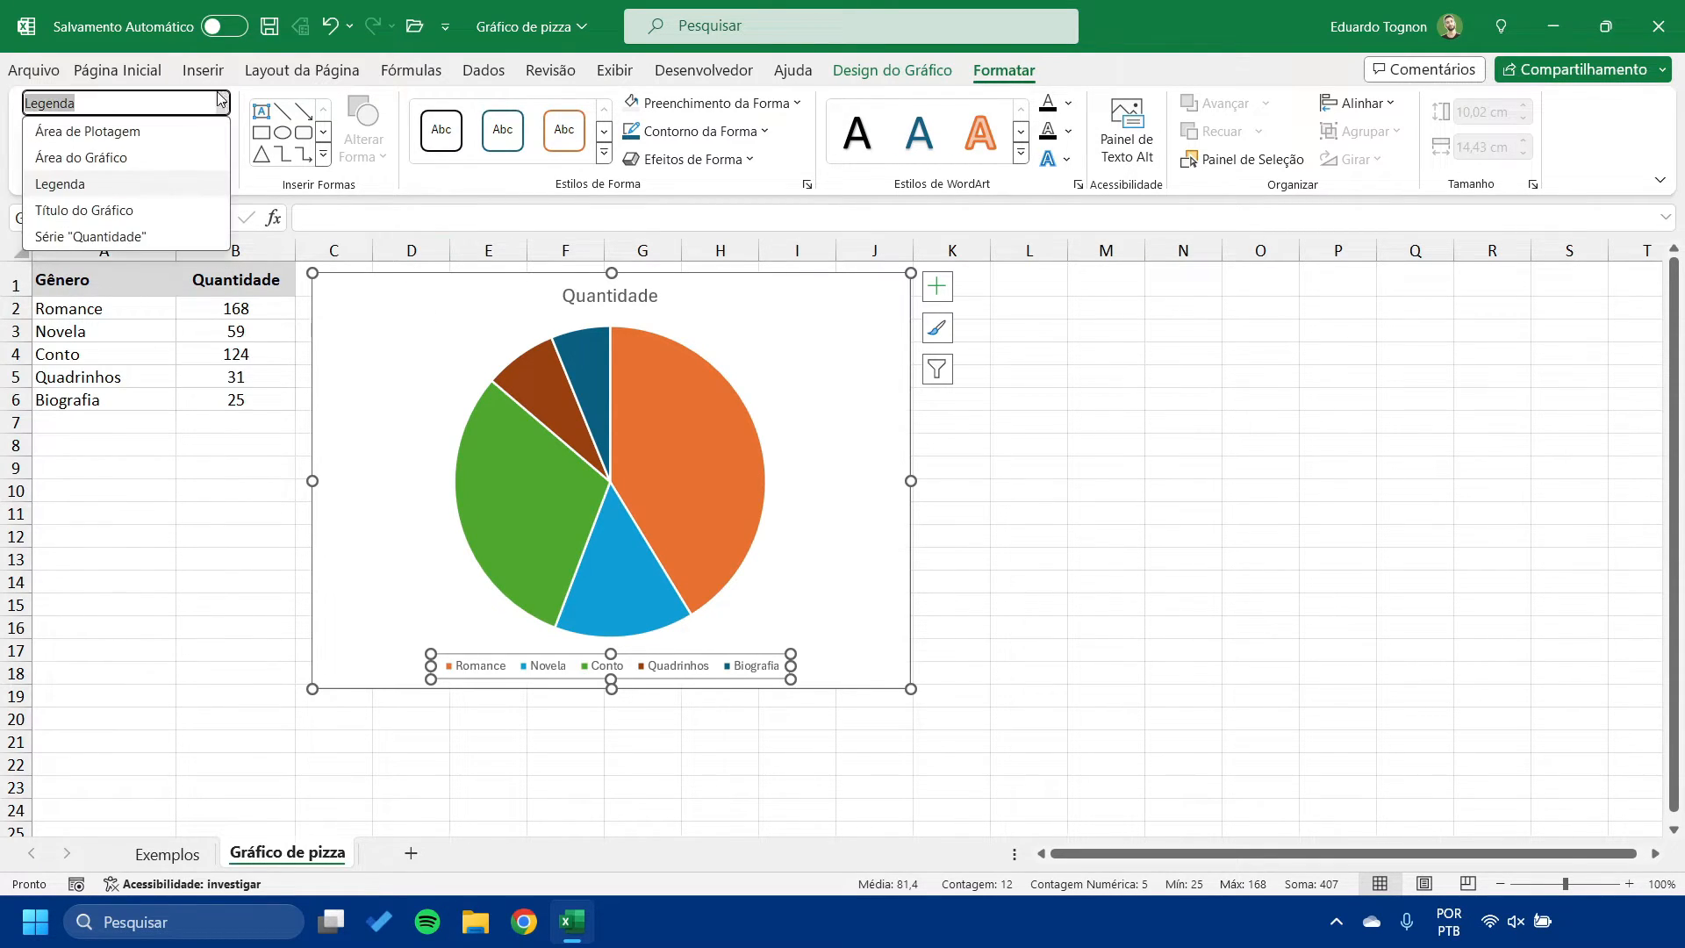
click(66, 207)
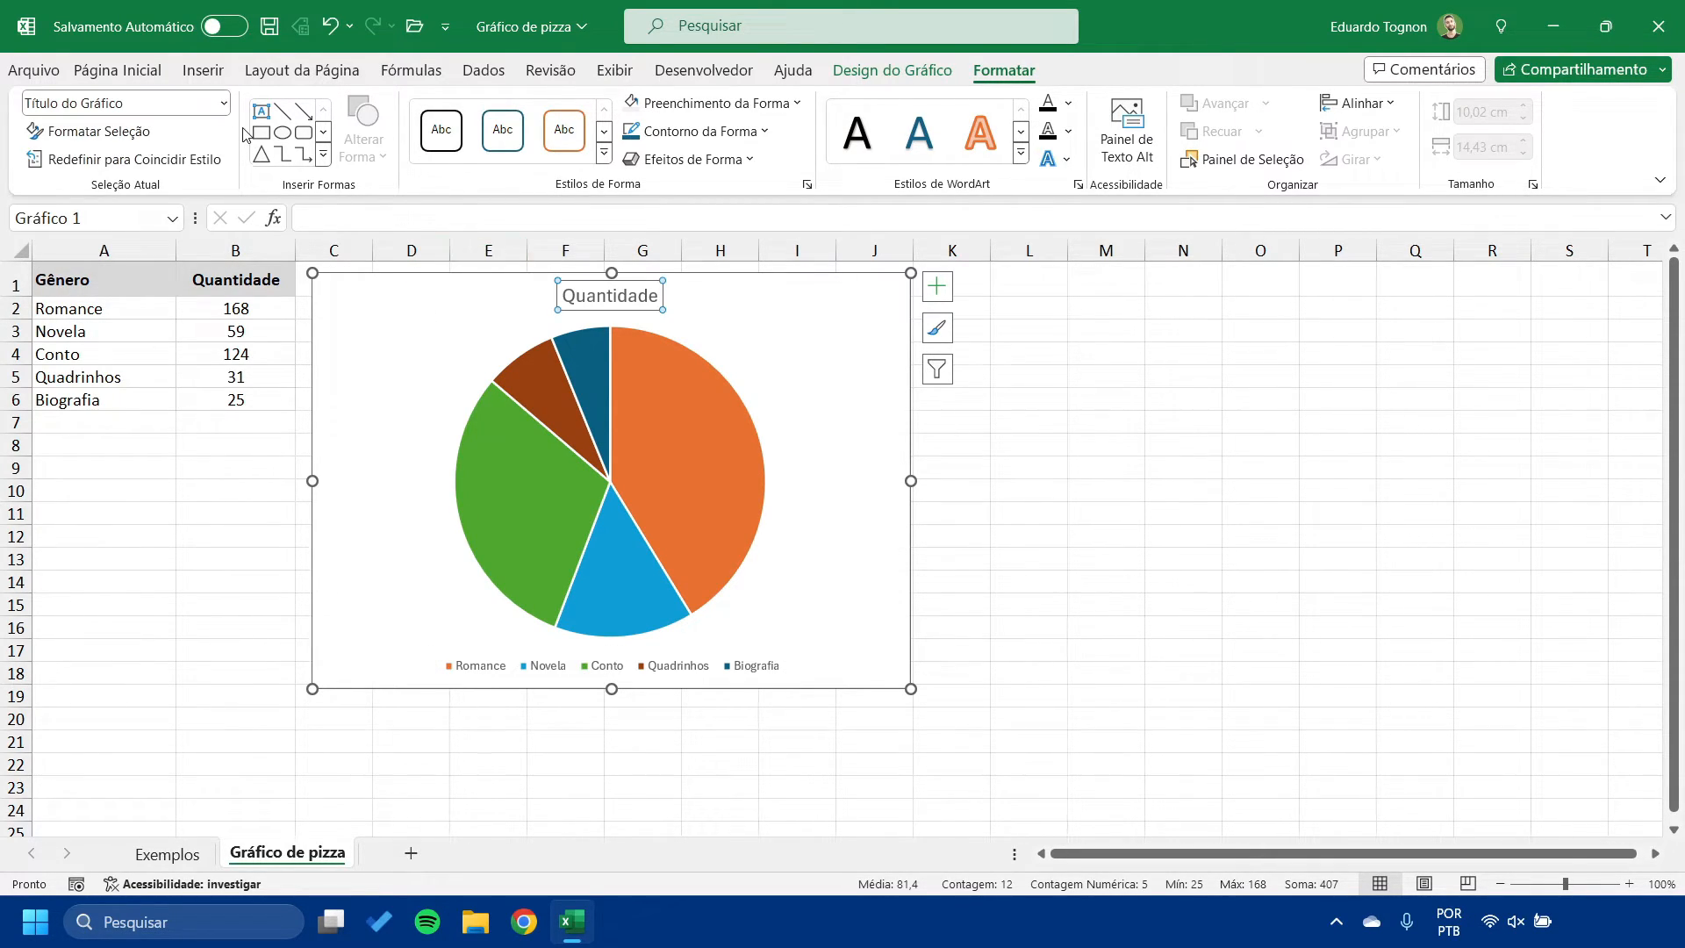
click(223, 103)
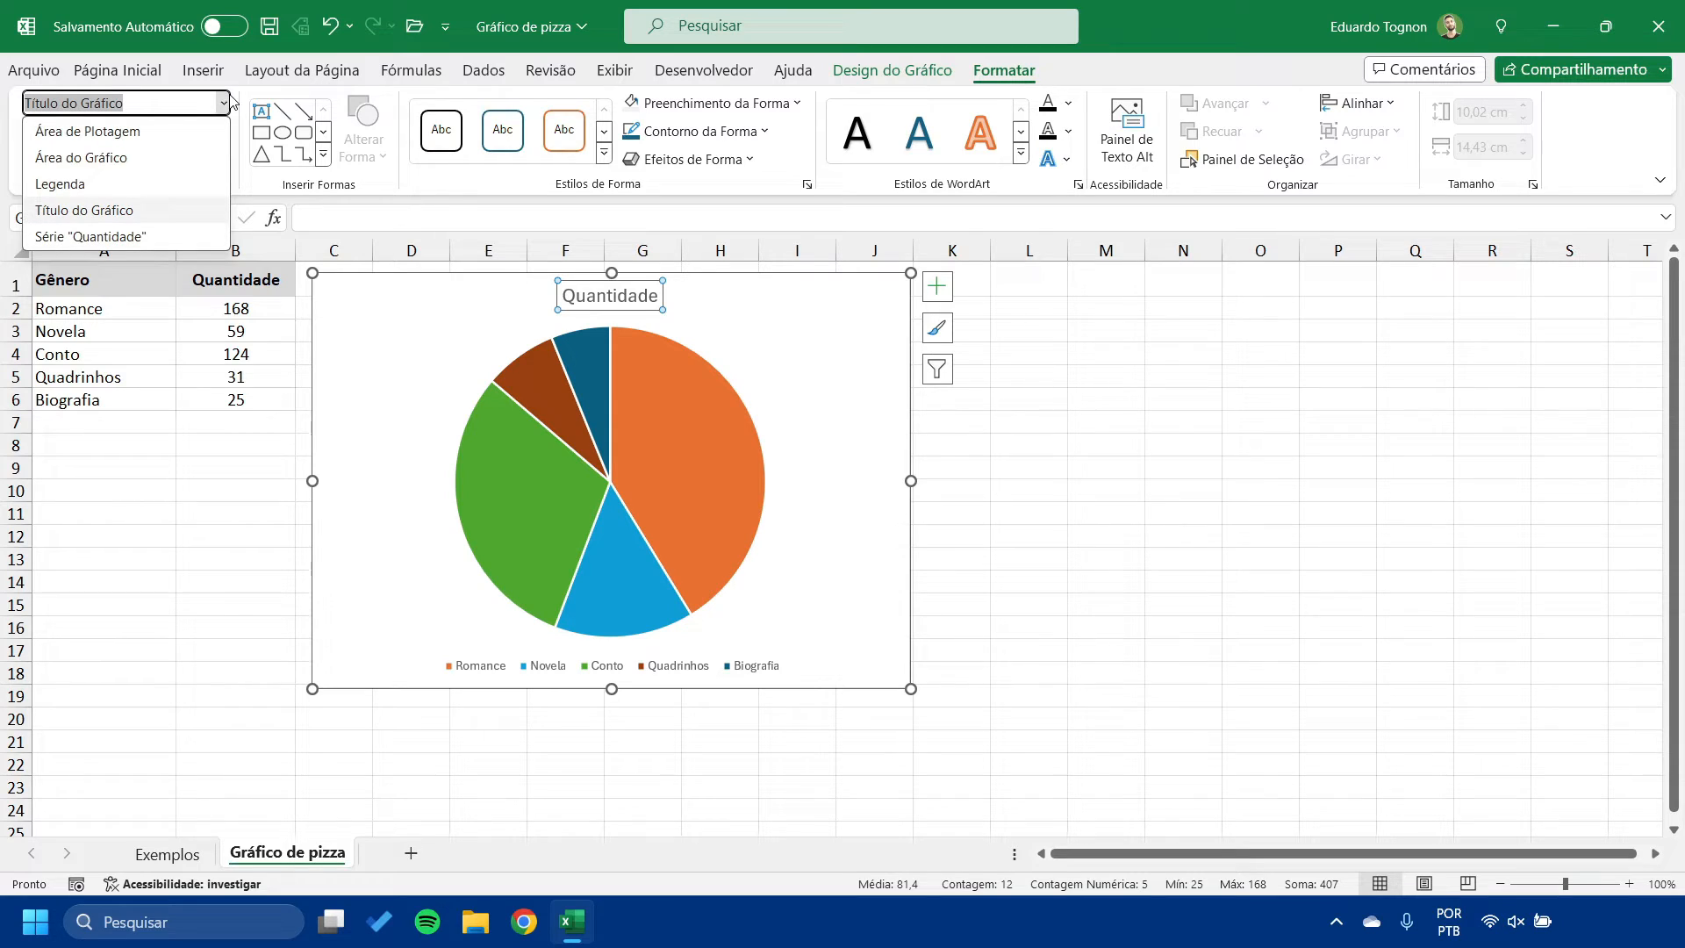
click(97, 158)
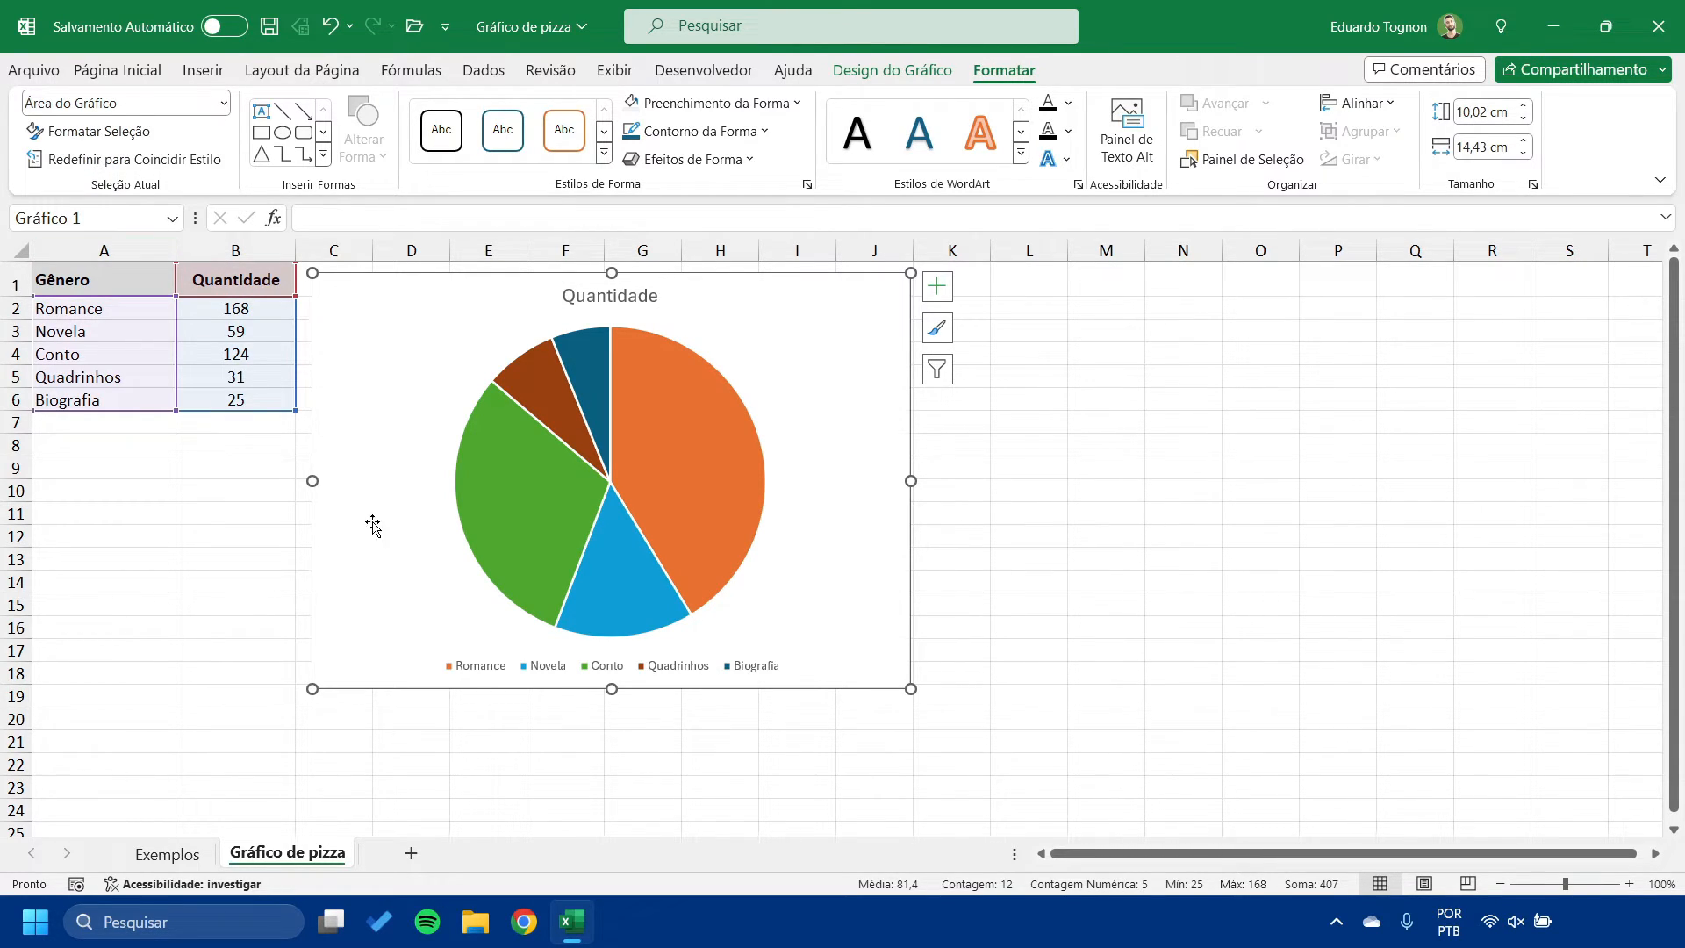
click(224, 103)
click(71, 132)
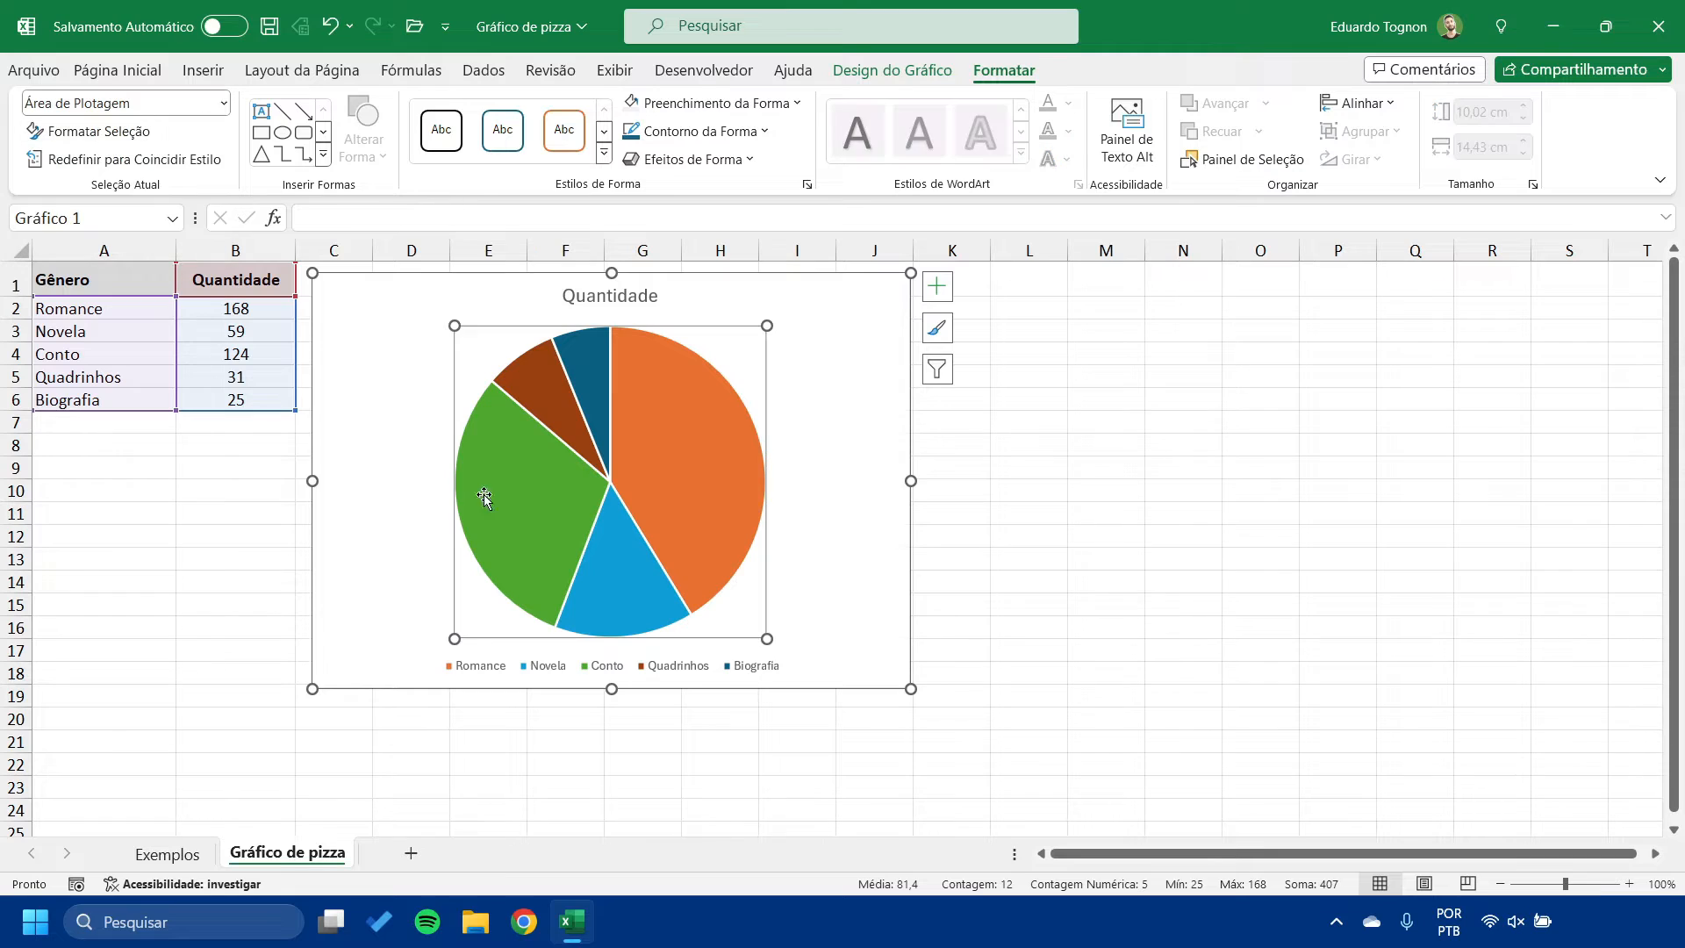
- Make the chart title bold and increase its font size to 16
mouse_move(534, 408)
click(607, 302)
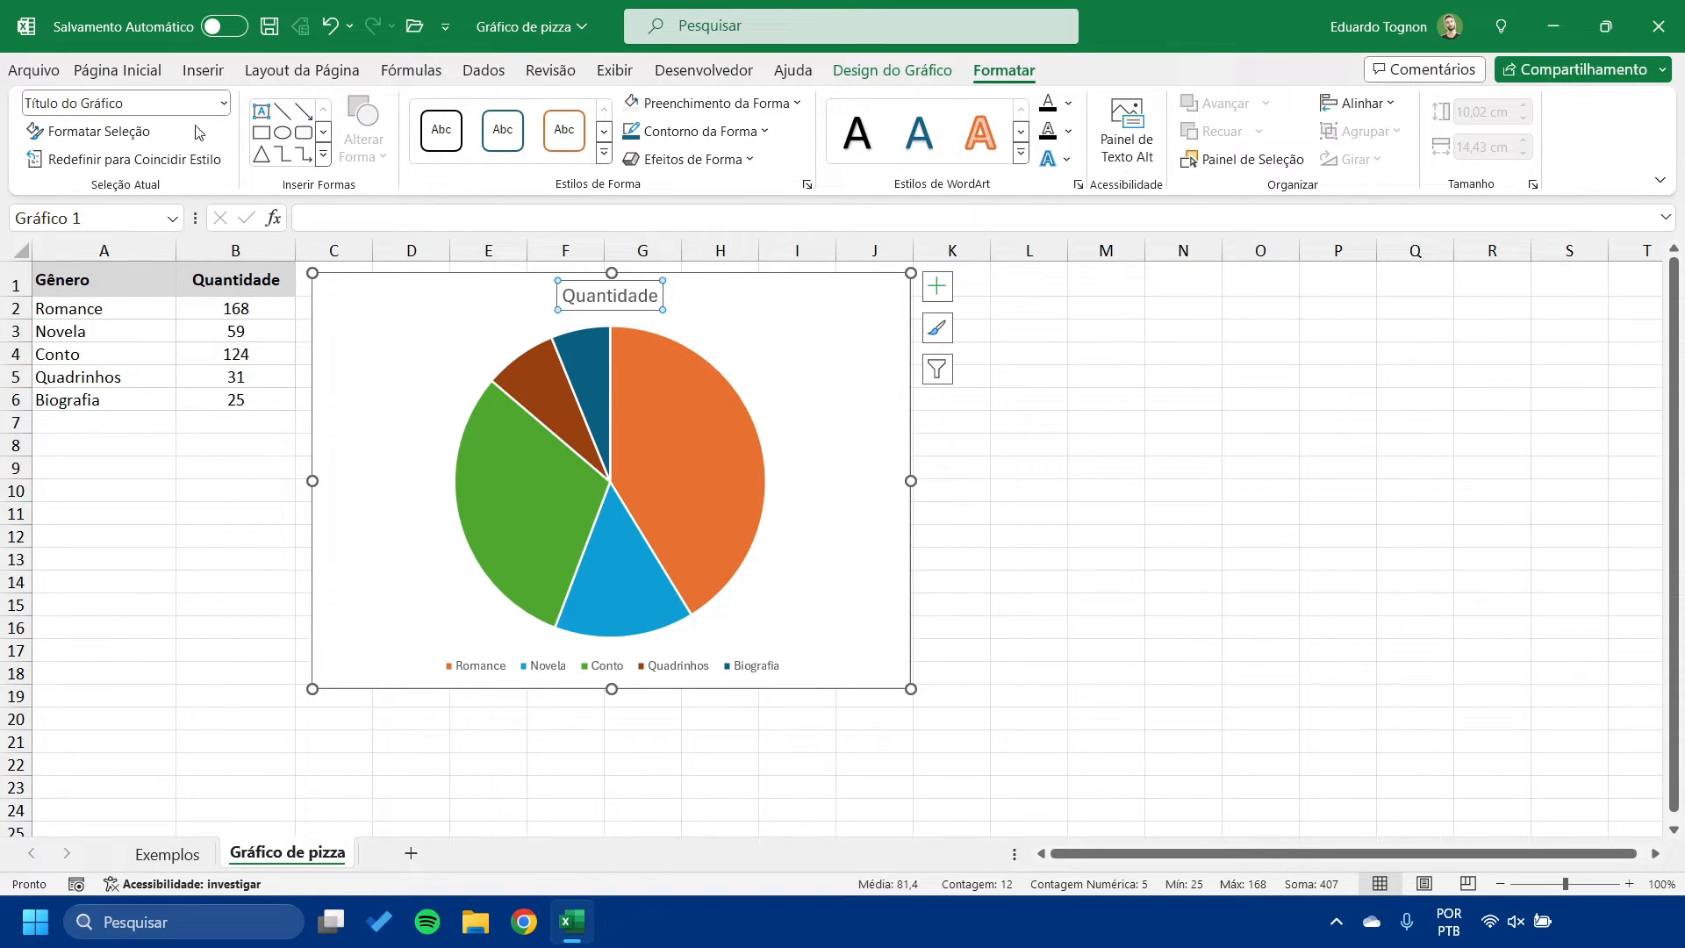
click(98, 72)
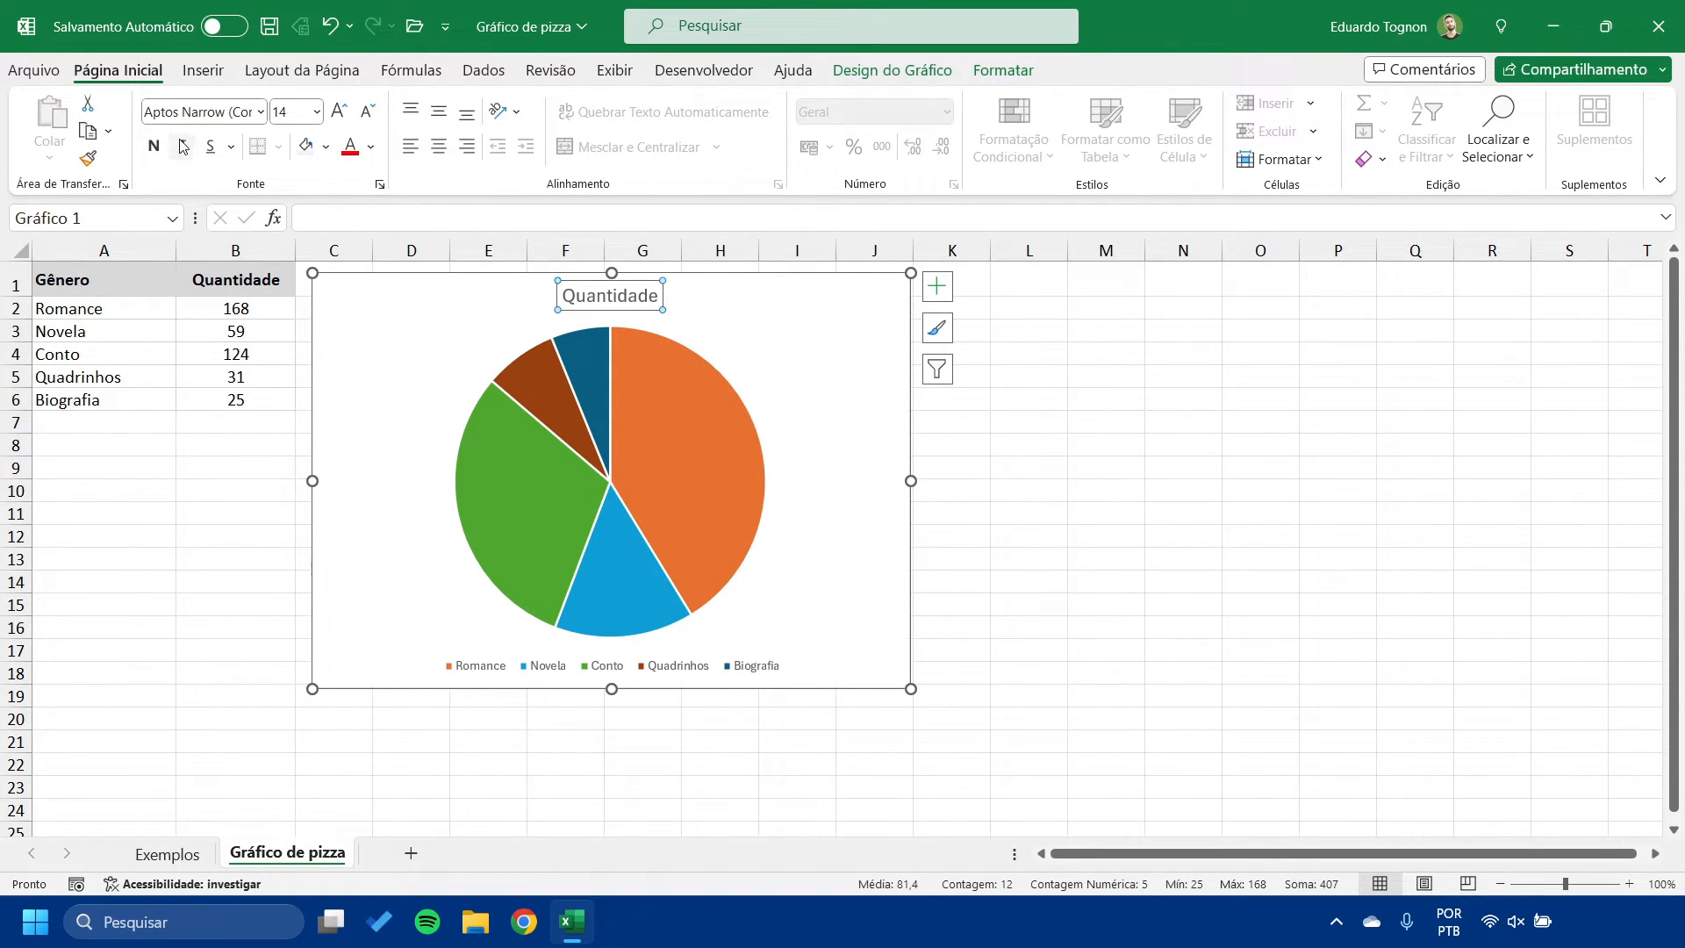
click(154, 145)
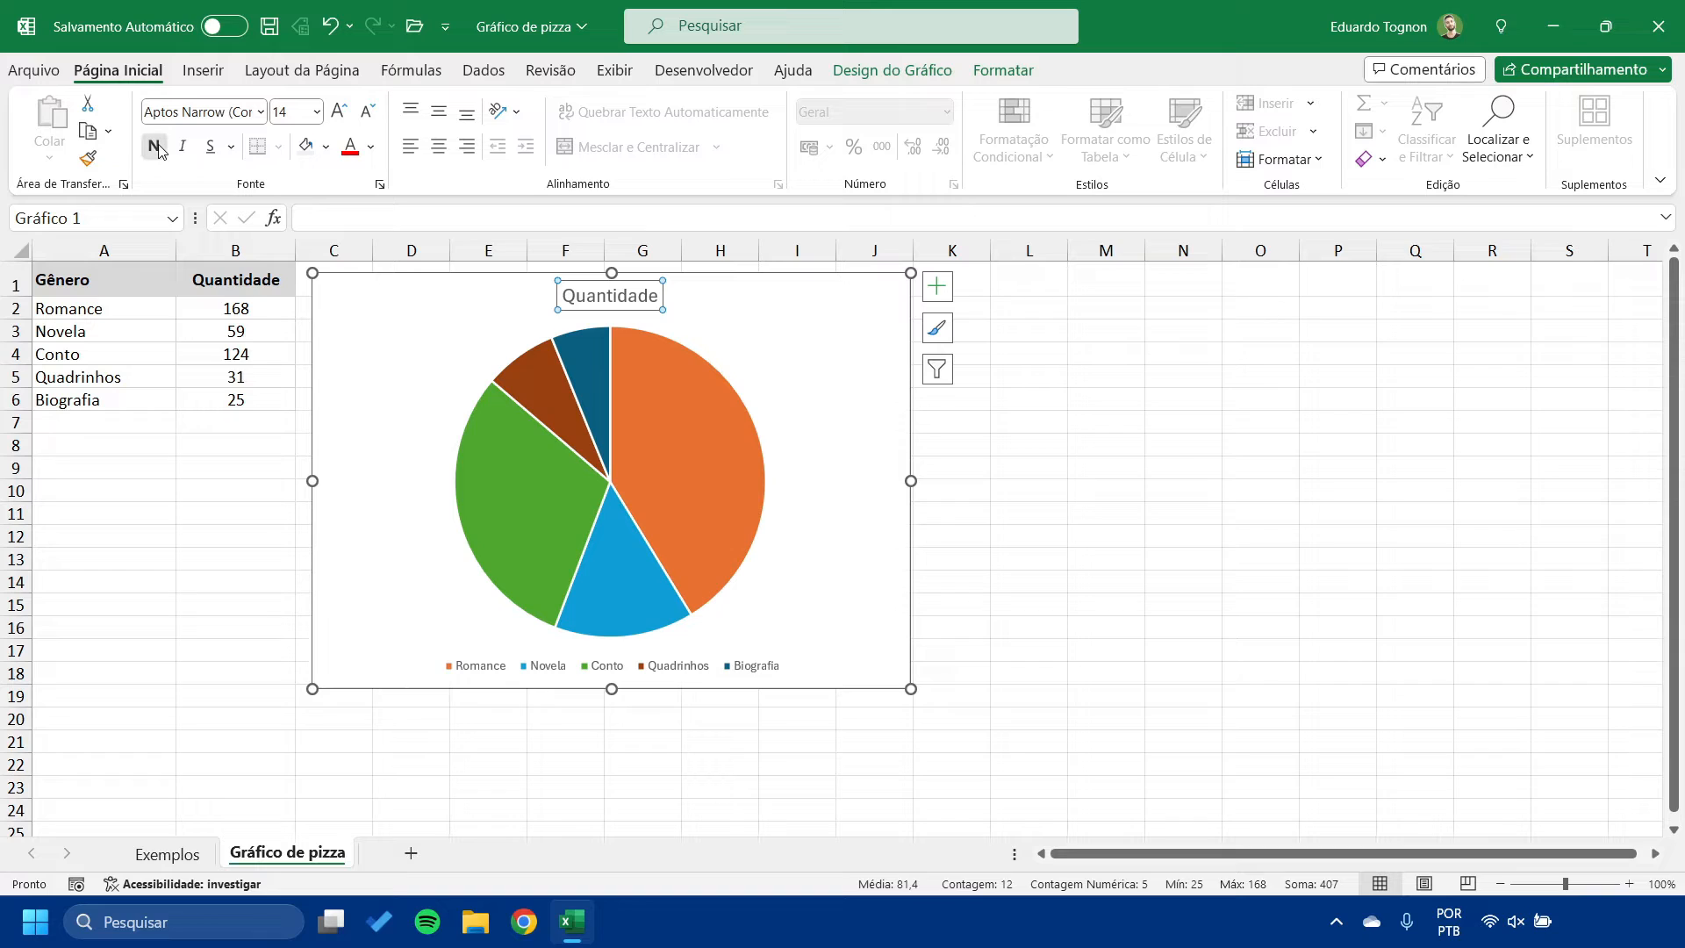
click(337, 114)
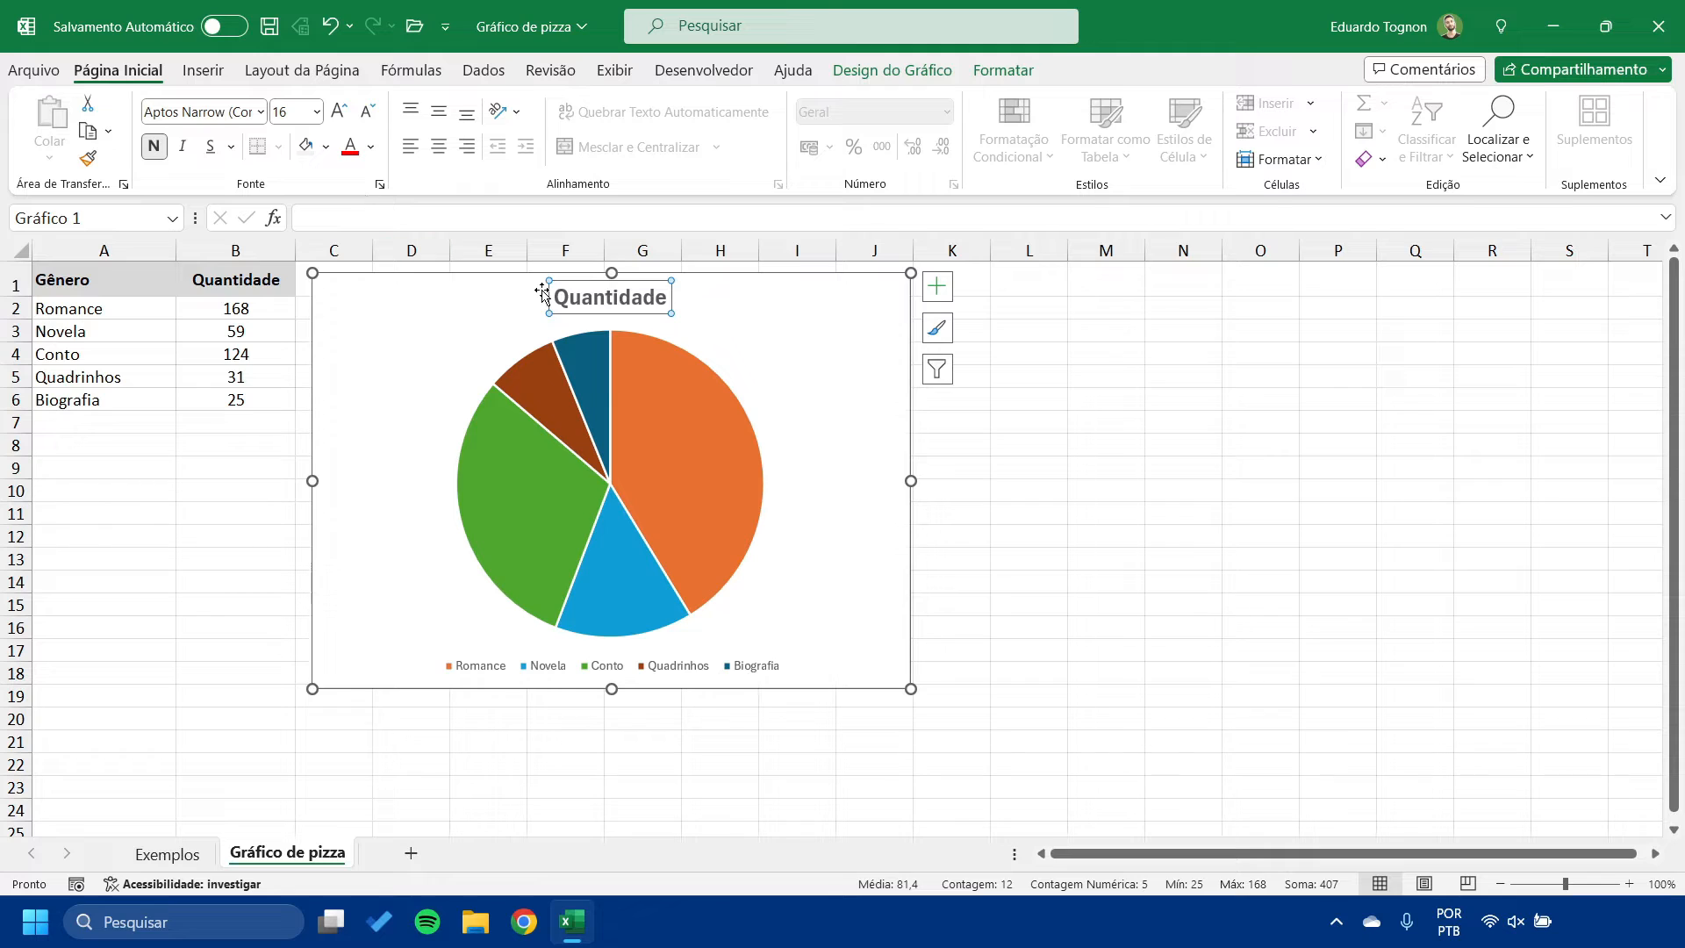
- Extend the chart title text to read "Quantidade por gênero"
click(645, 298)
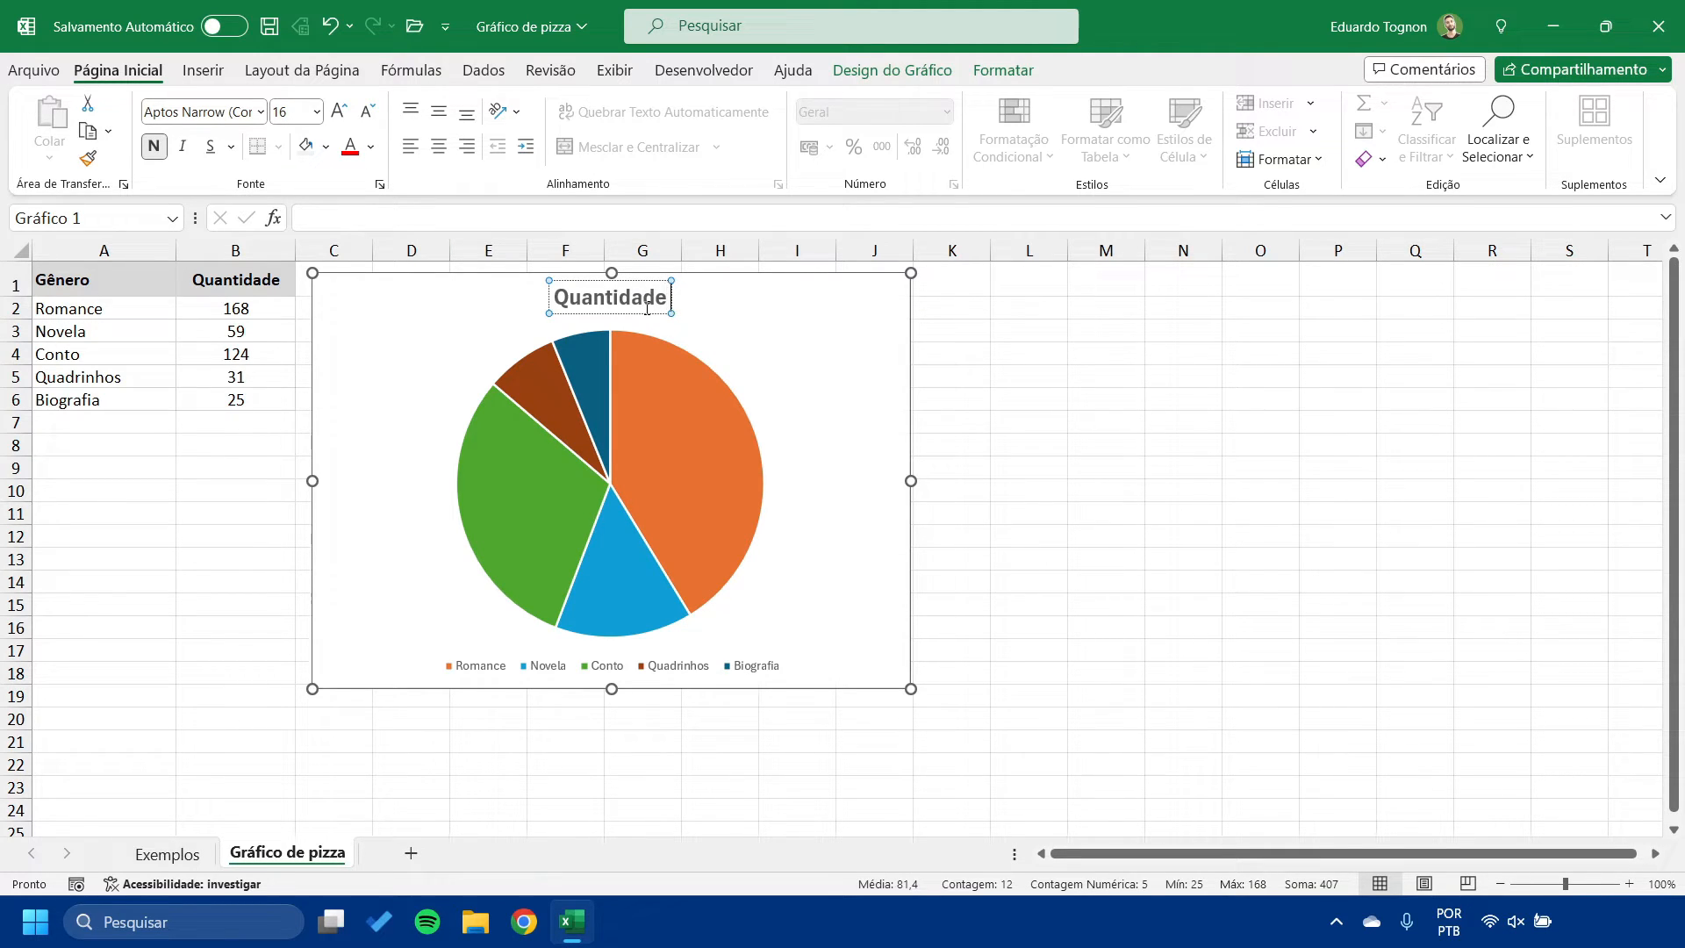
text(por gêner)
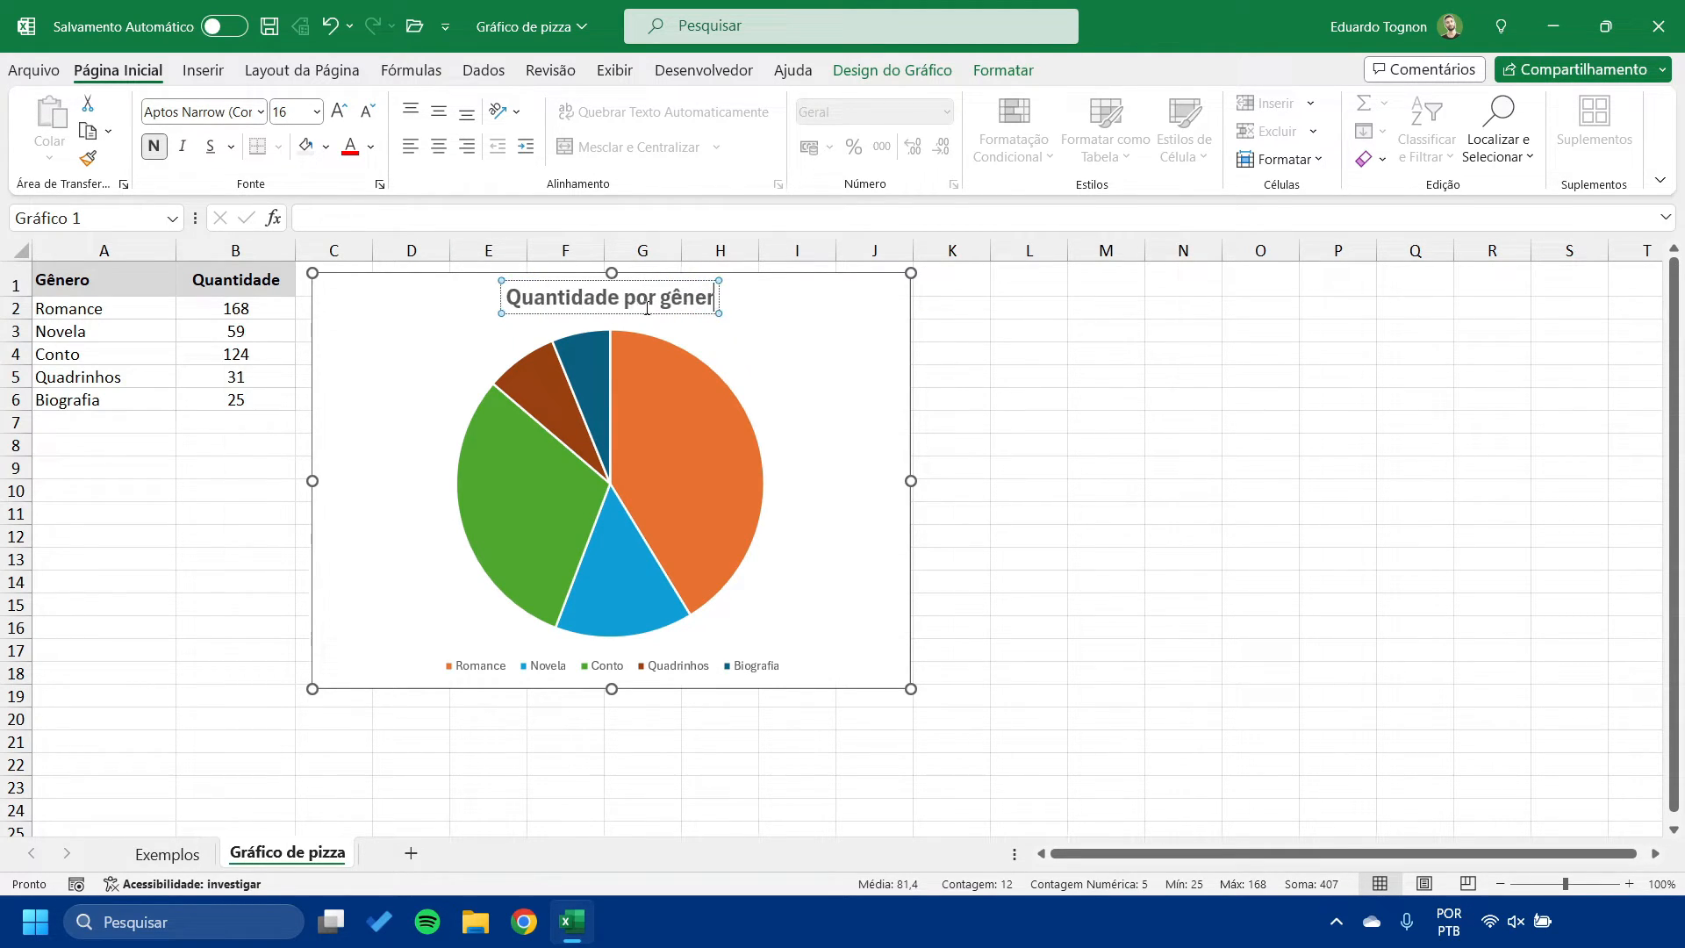
text(o)
key(Escape)
- Increase the font size of the chart legend to 10,5
click(483, 668)
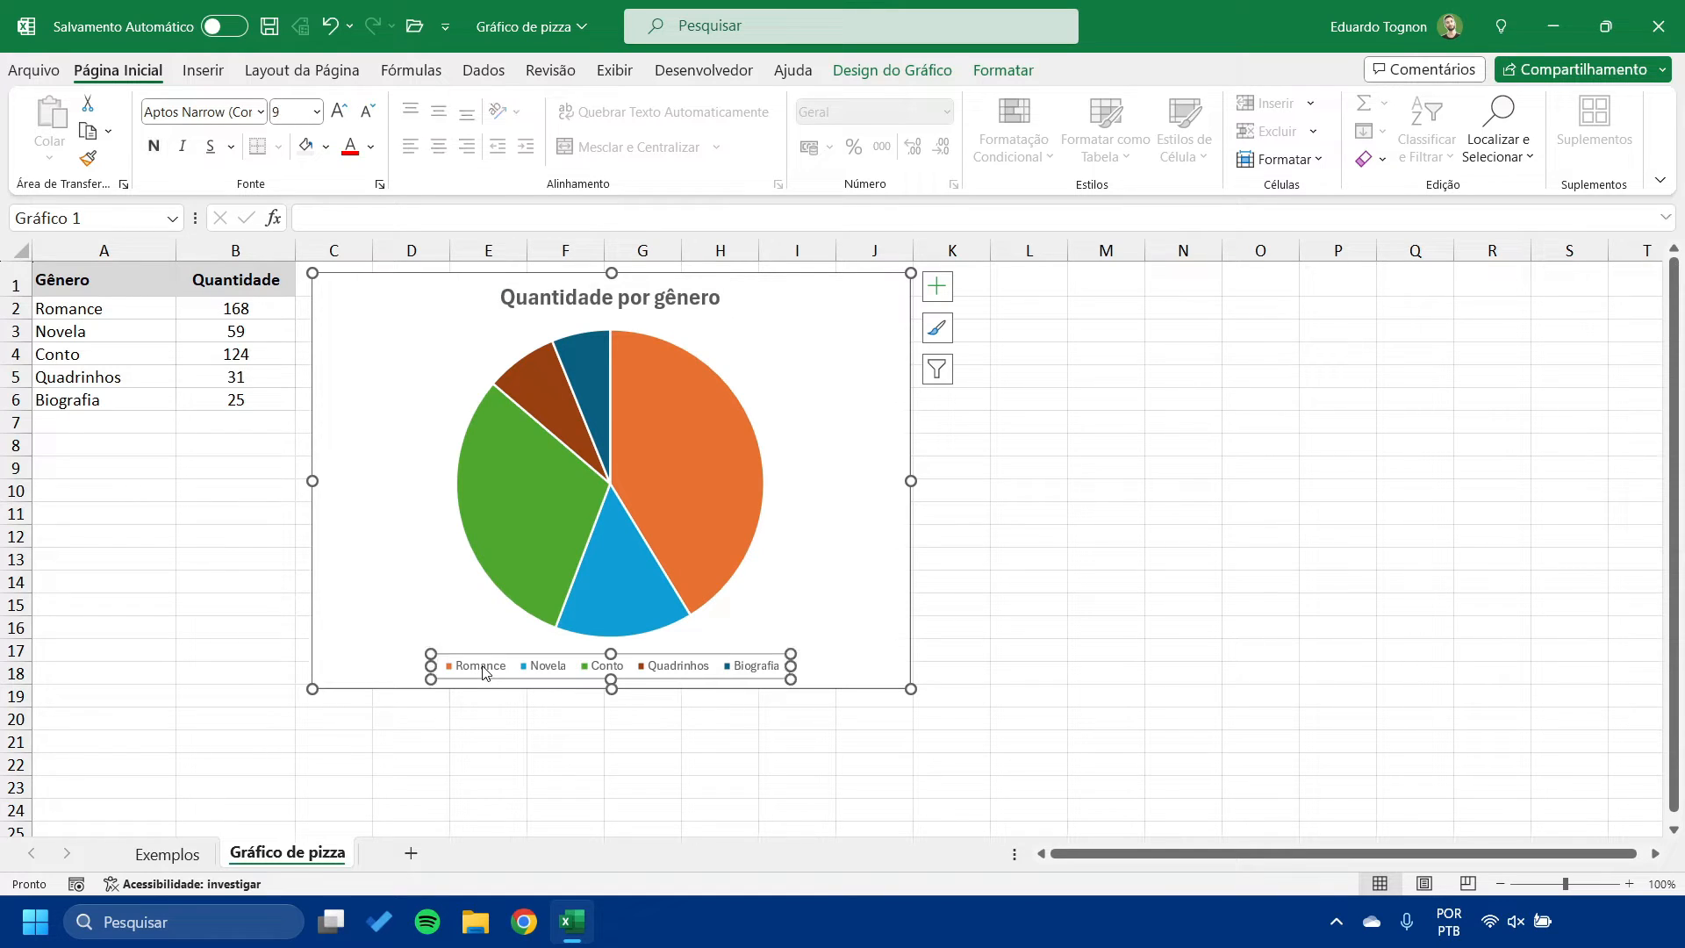
click(338, 112)
click(339, 112)
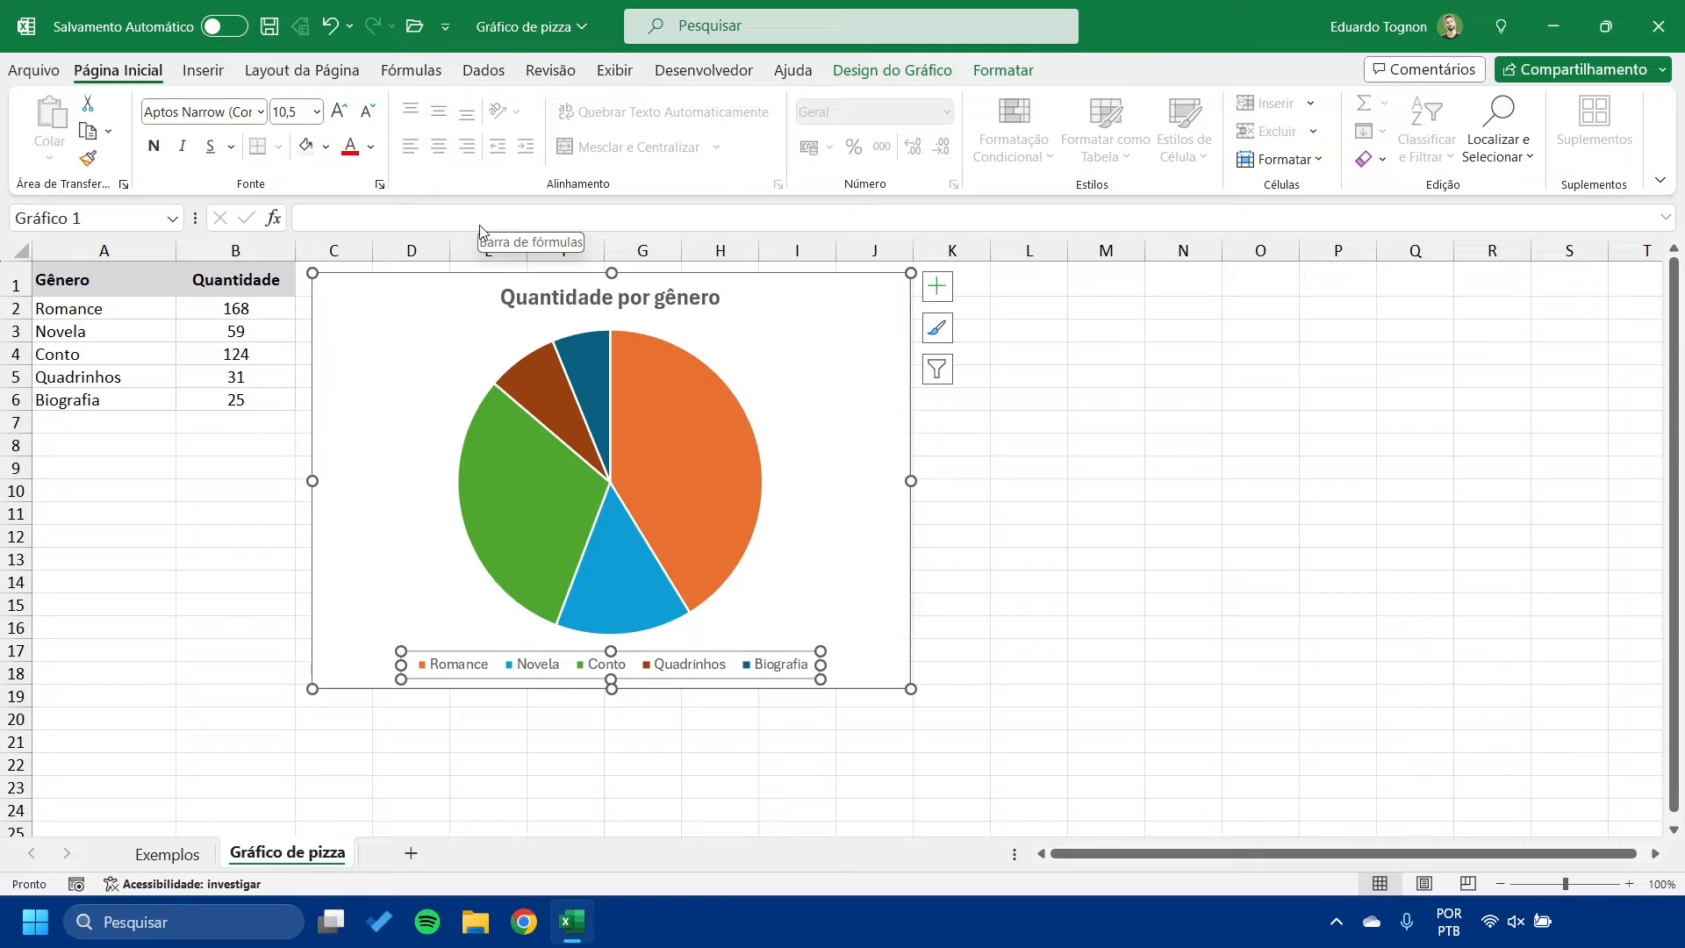
- Fill only the Romance slice of the pie with the standard dark red color
click(700, 430)
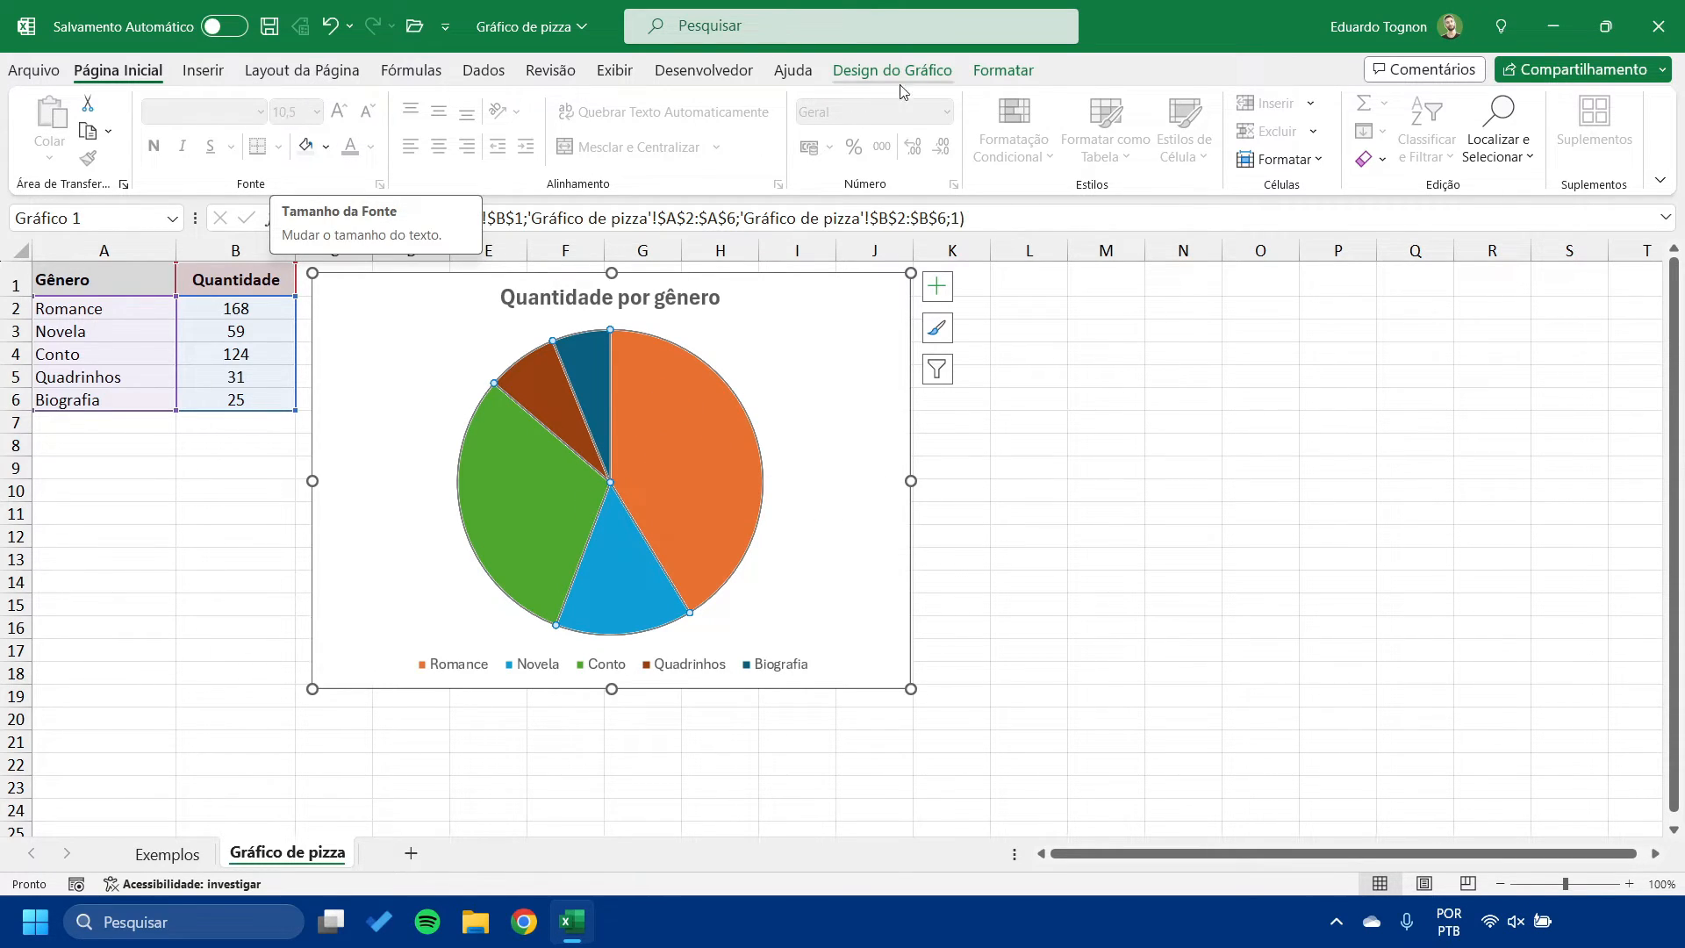
click(1000, 76)
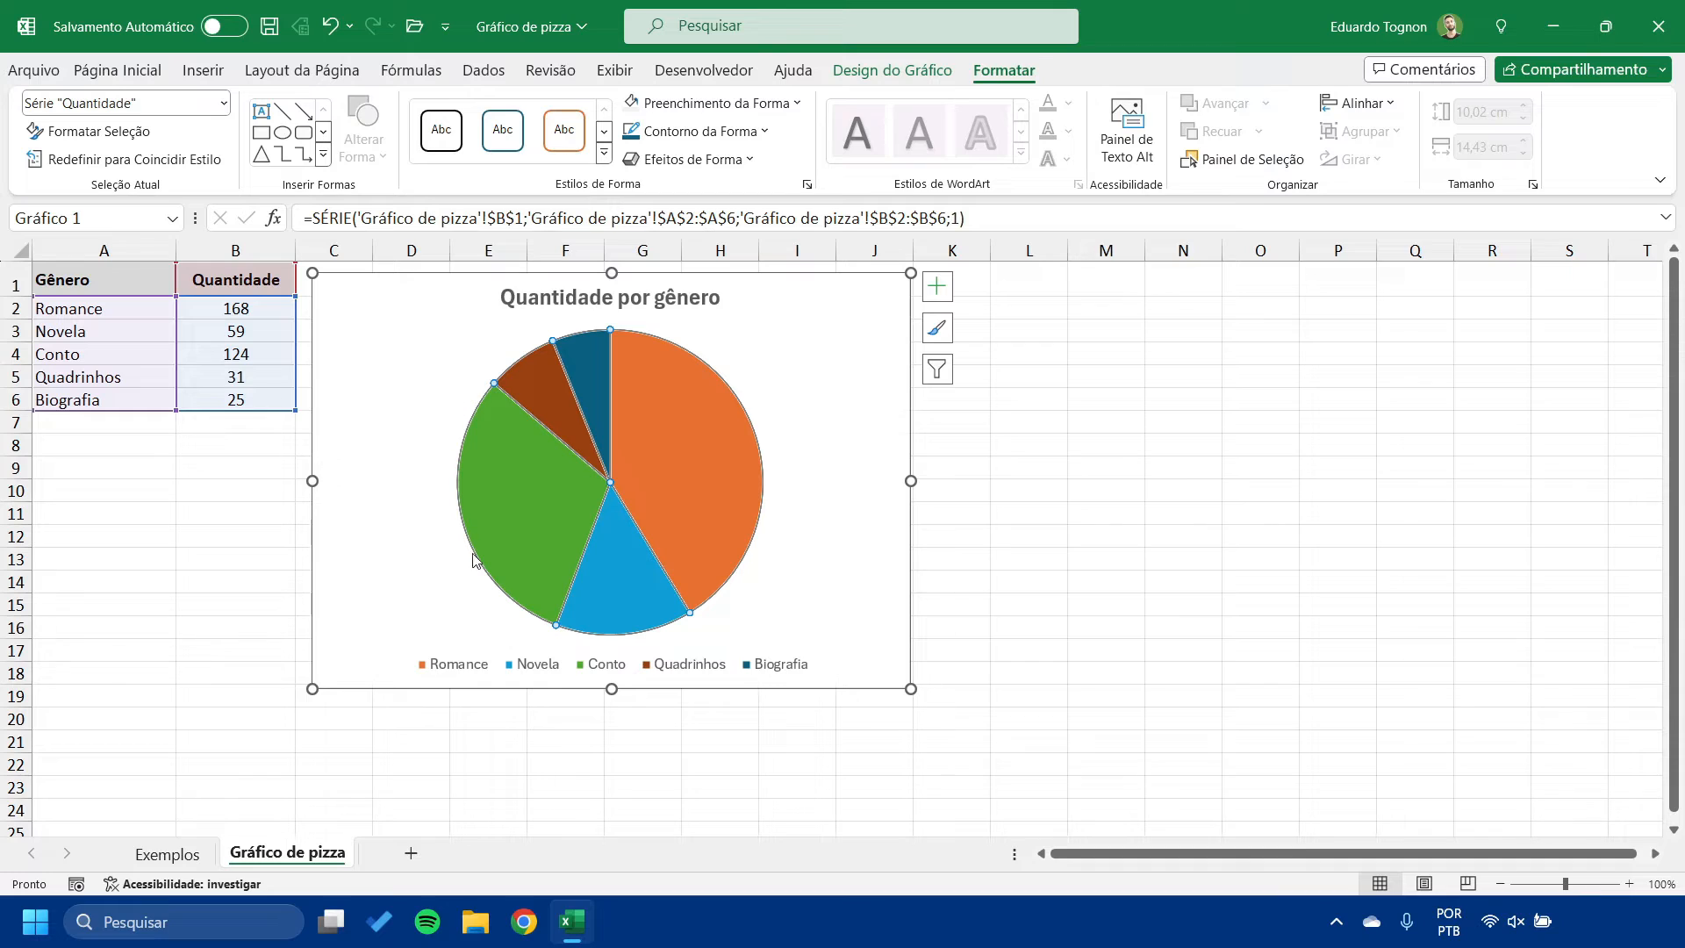
mouse_move(587, 340)
mouse_move(664, 502)
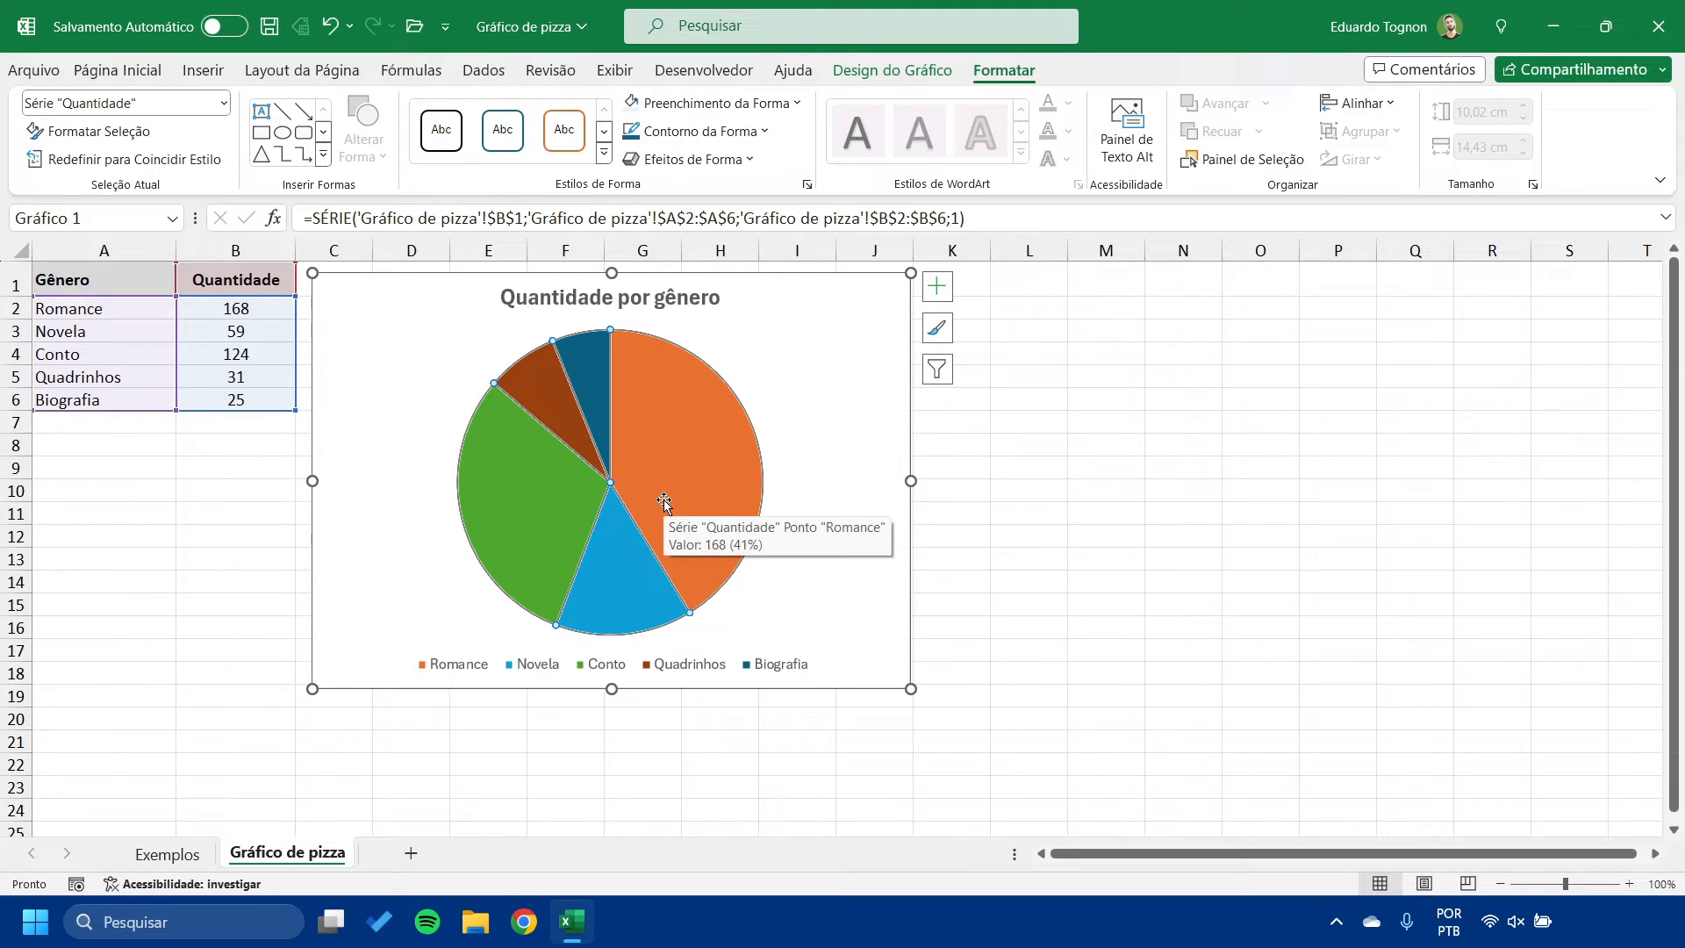
click(676, 420)
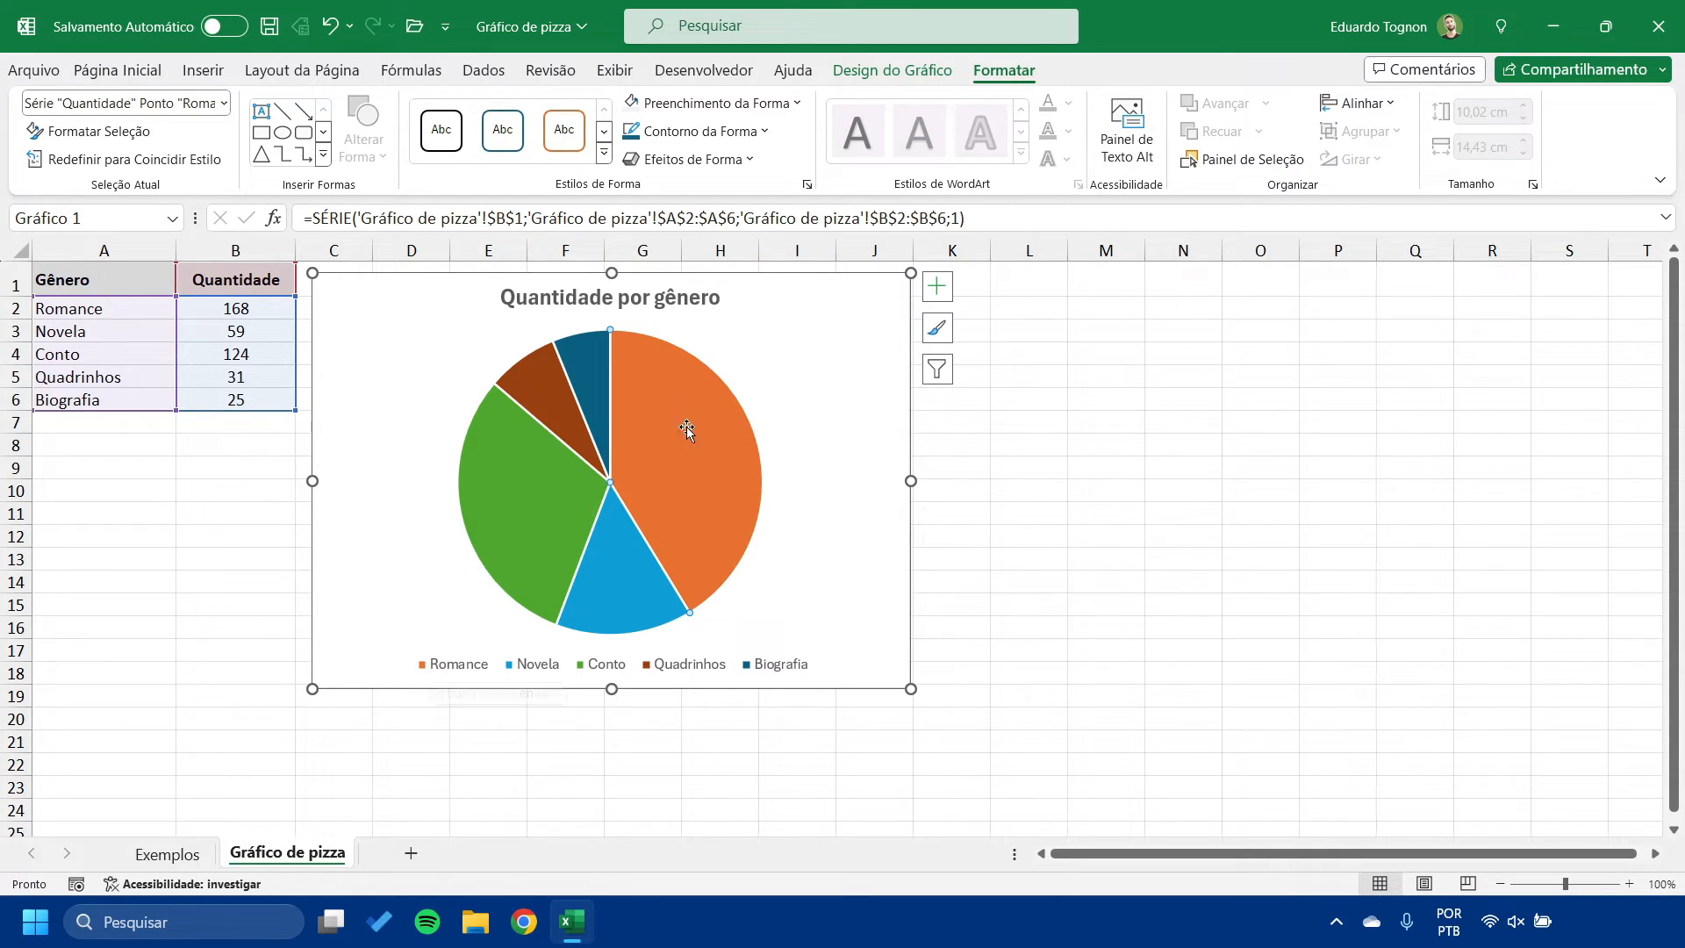
click(723, 107)
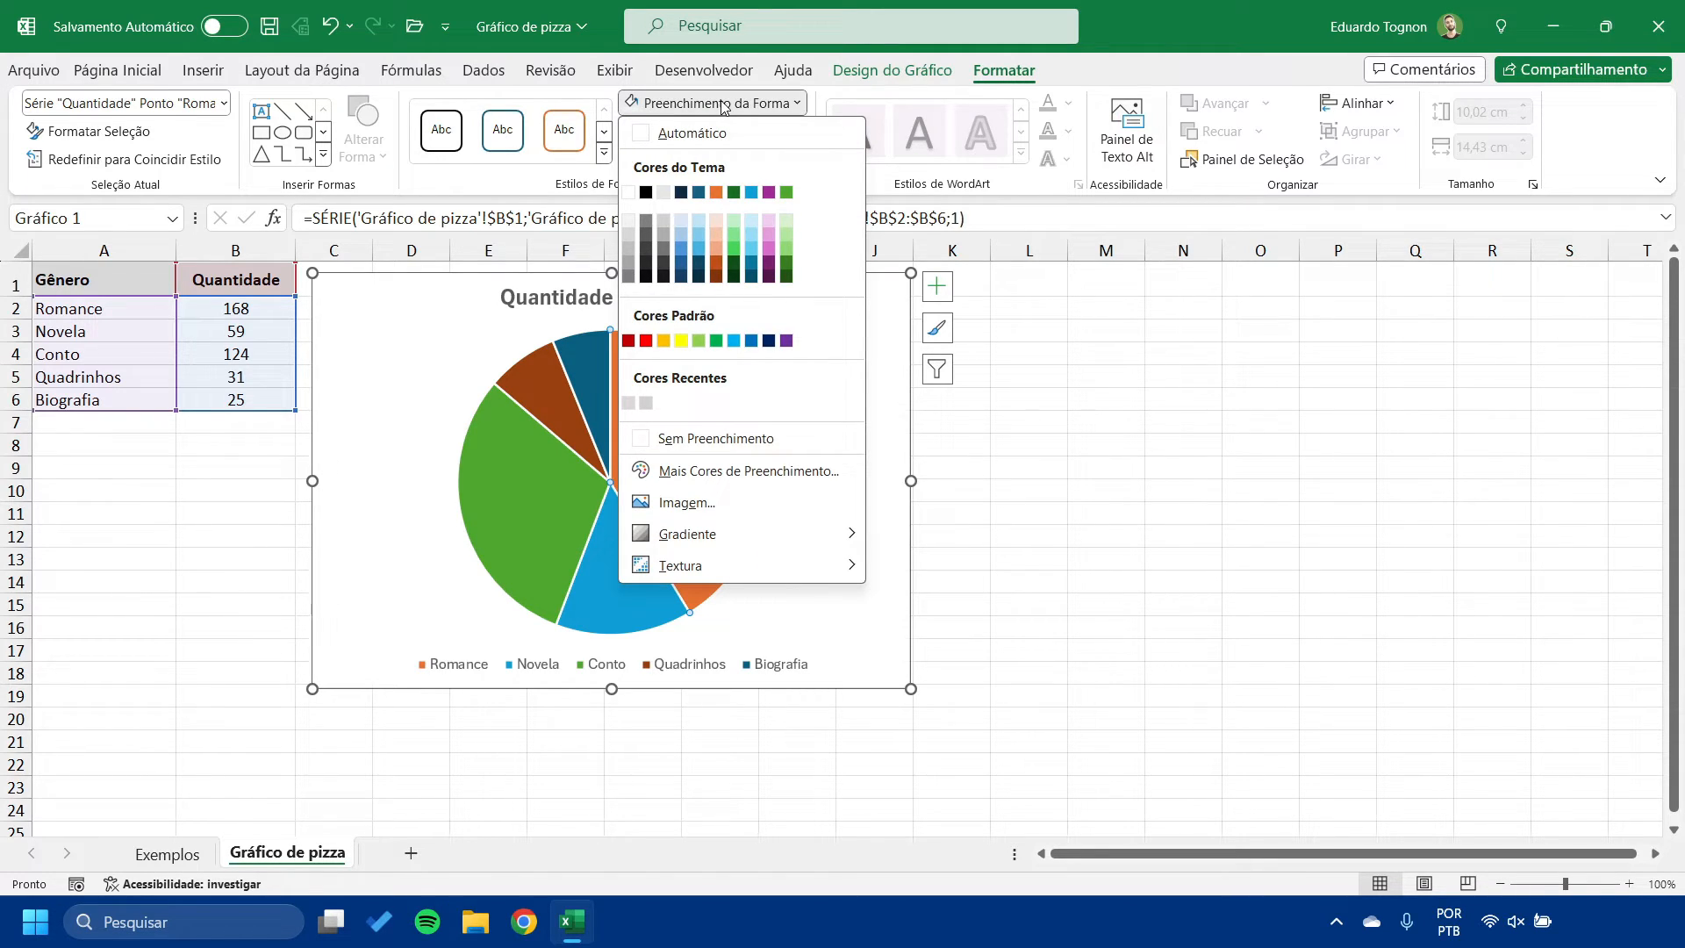
click(628, 341)
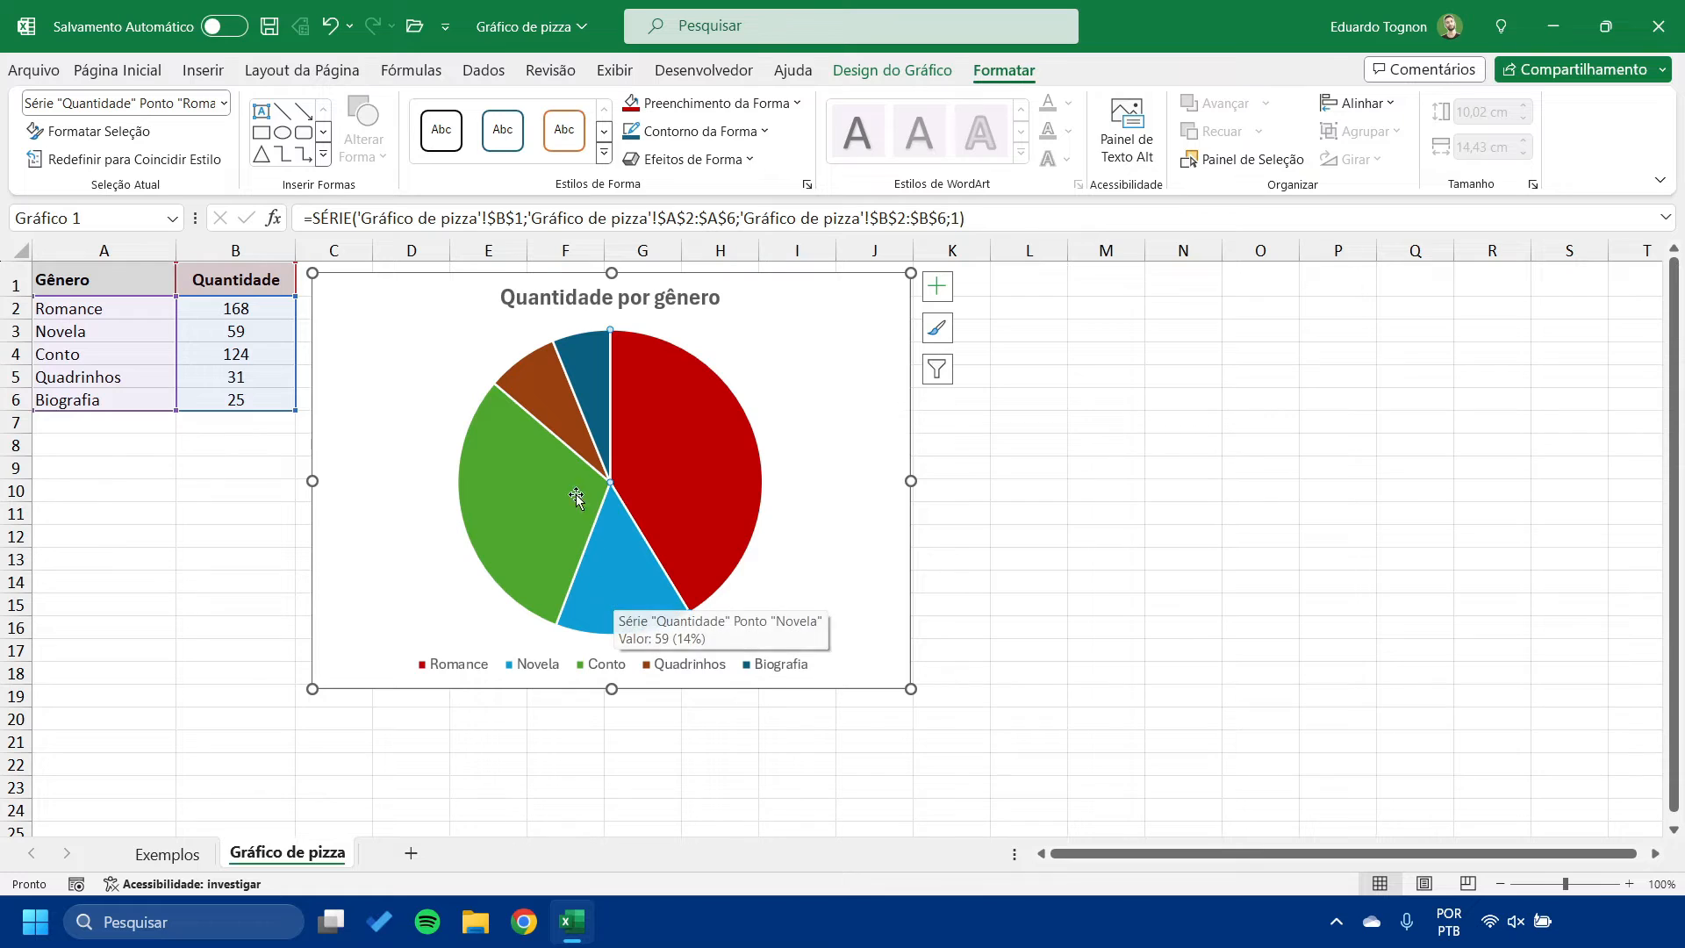
- Fill only the Quadrinhos slice of the pie with the standard golden-orange color
click(540, 398)
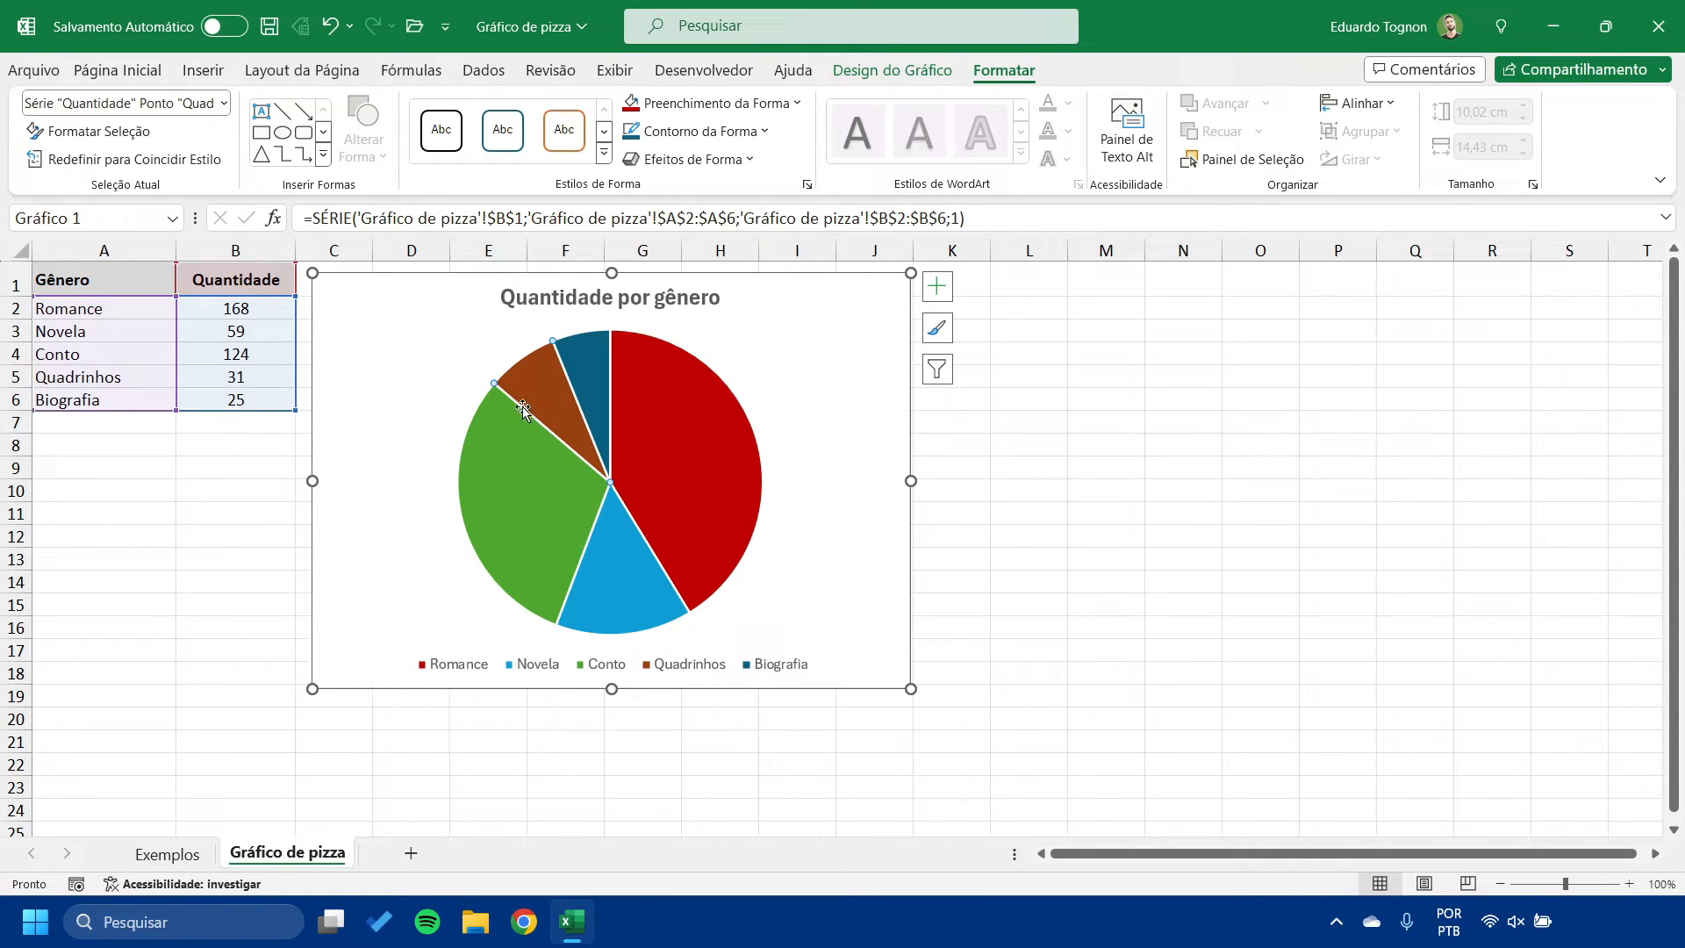
click(667, 107)
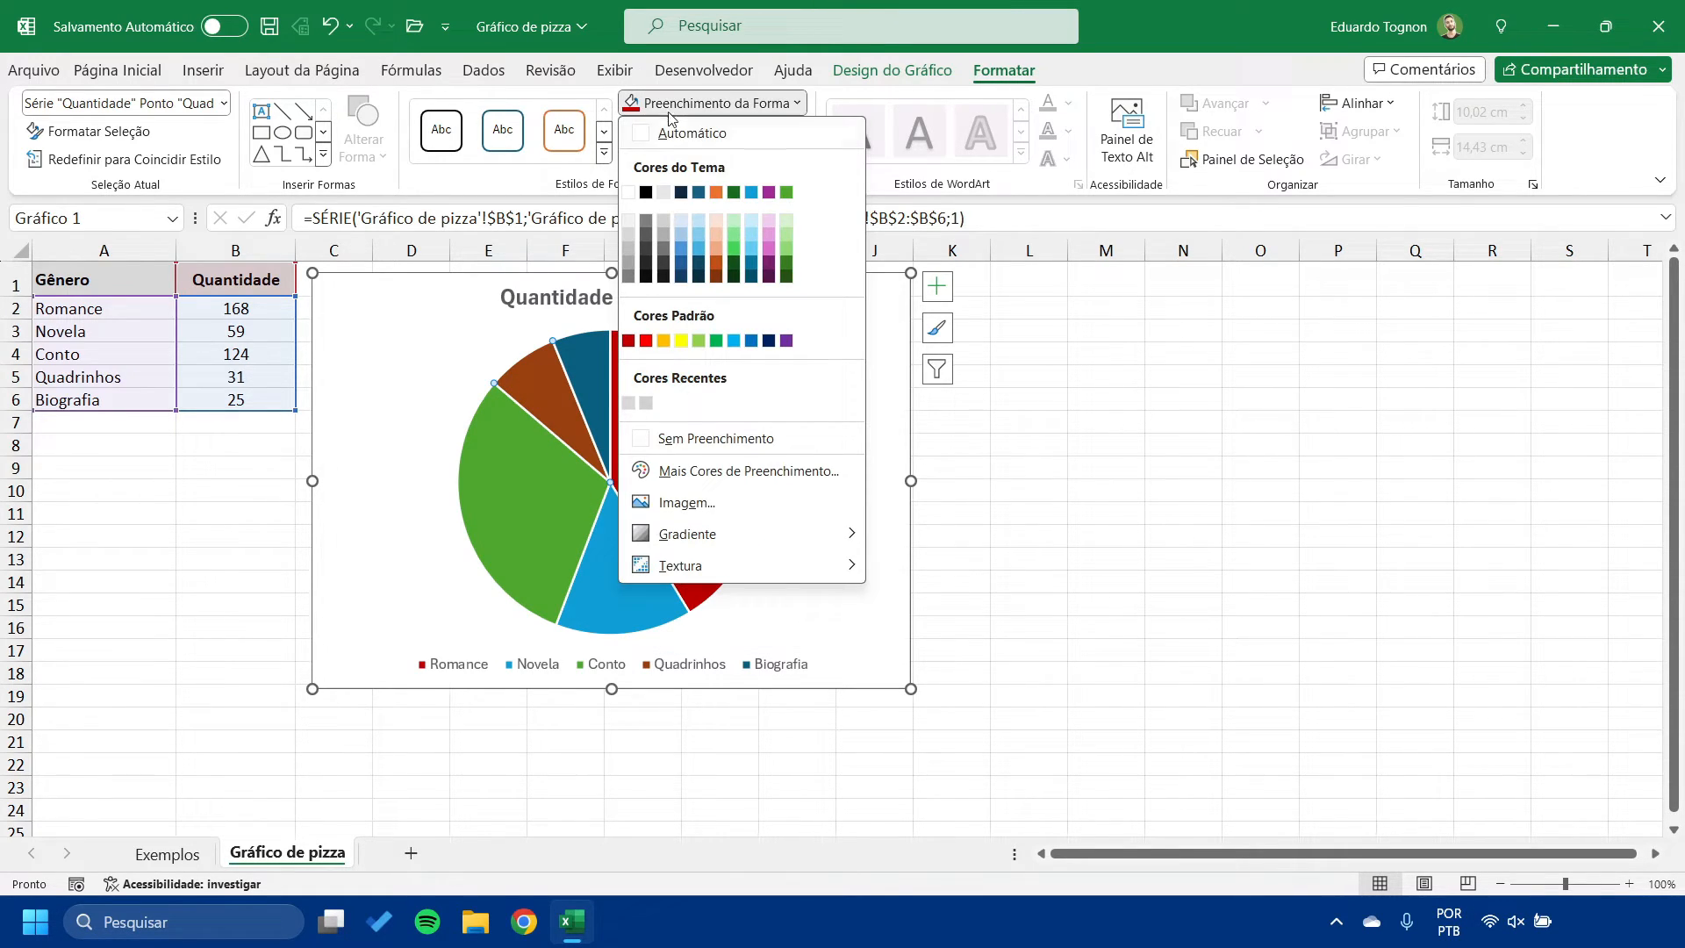
click(663, 341)
click(826, 423)
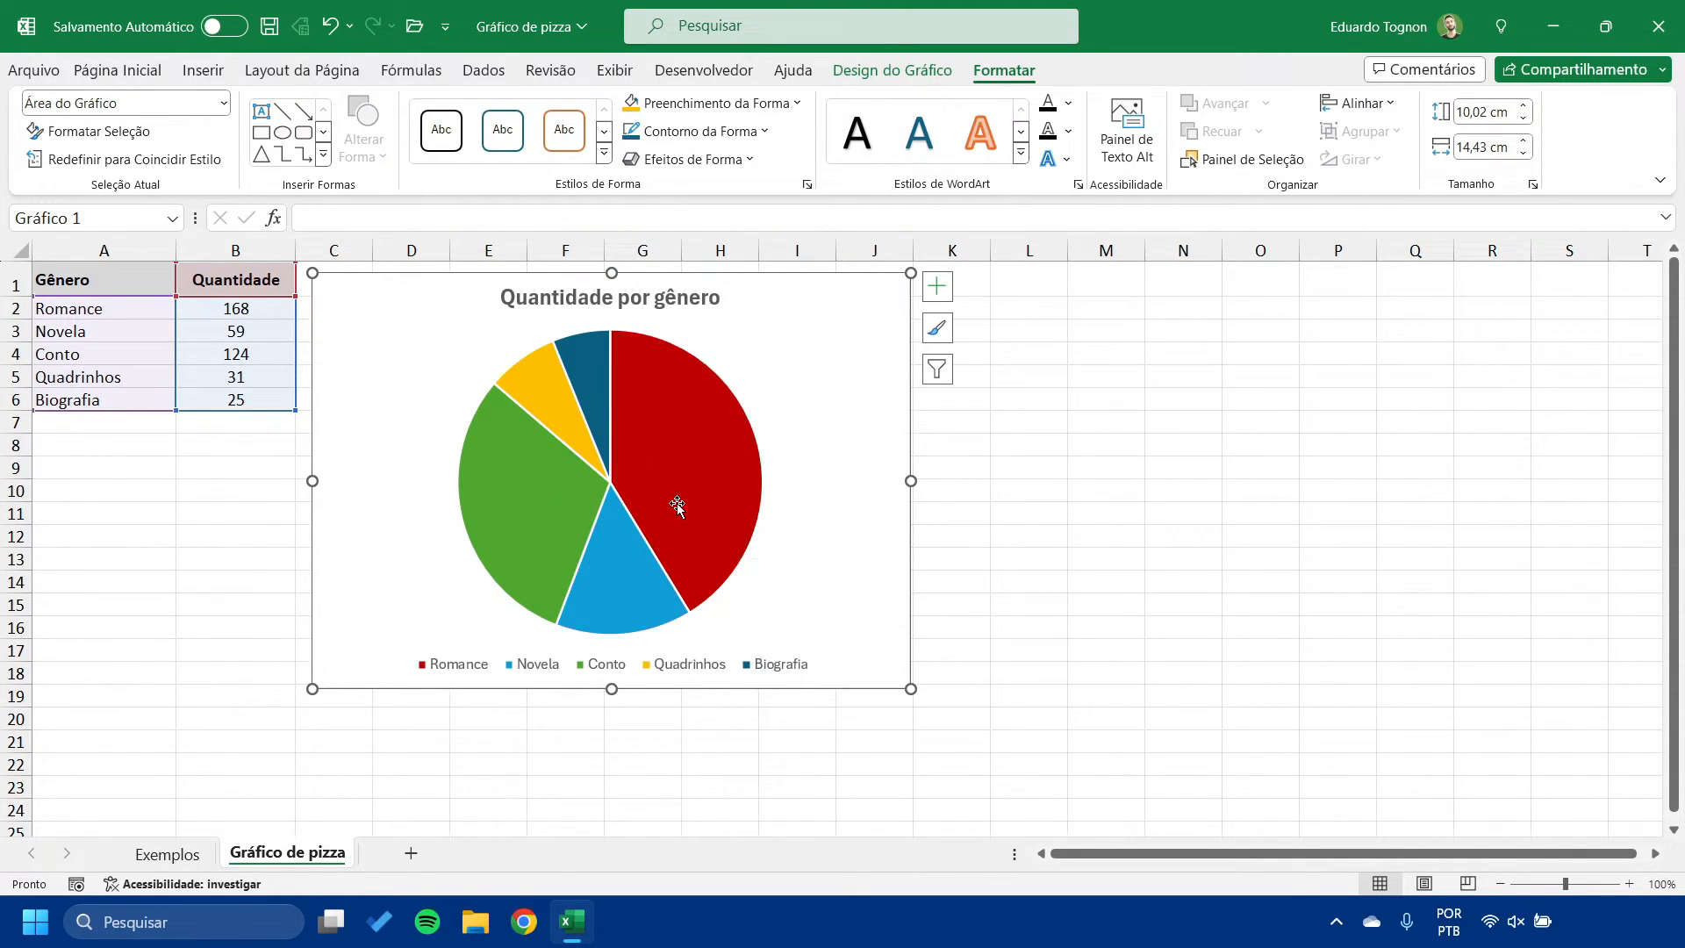
- Review the shape outline options for the chart area and for the Romance slice
mouse_move(677, 507)
mouse_move(628, 593)
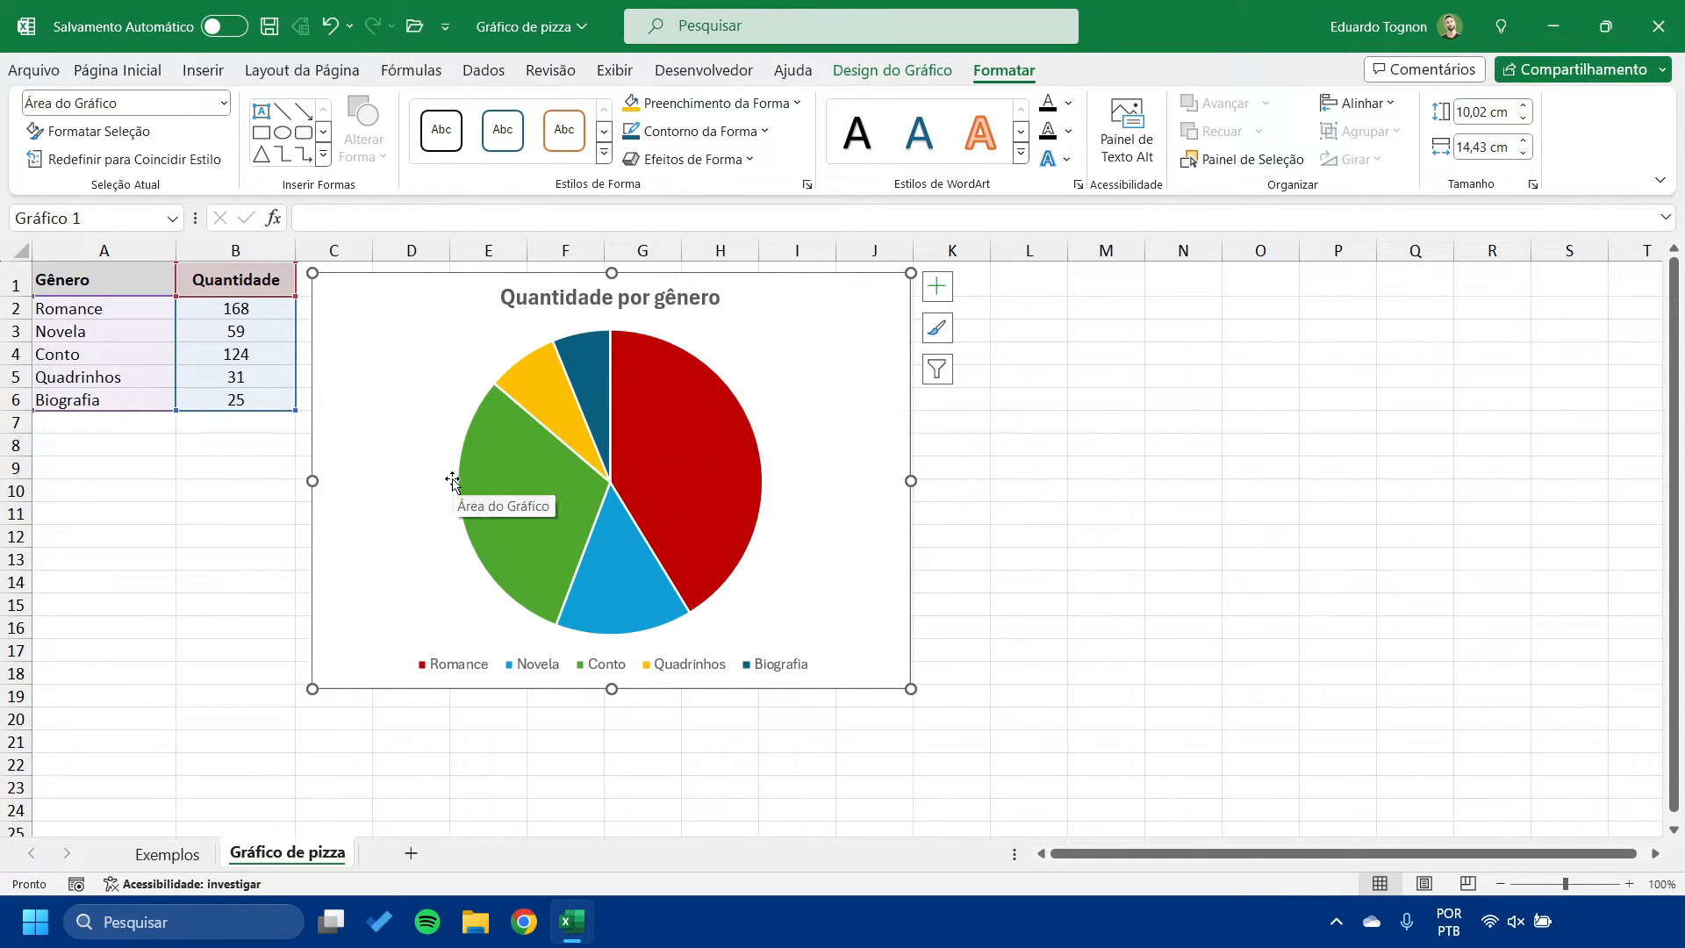
click(696, 134)
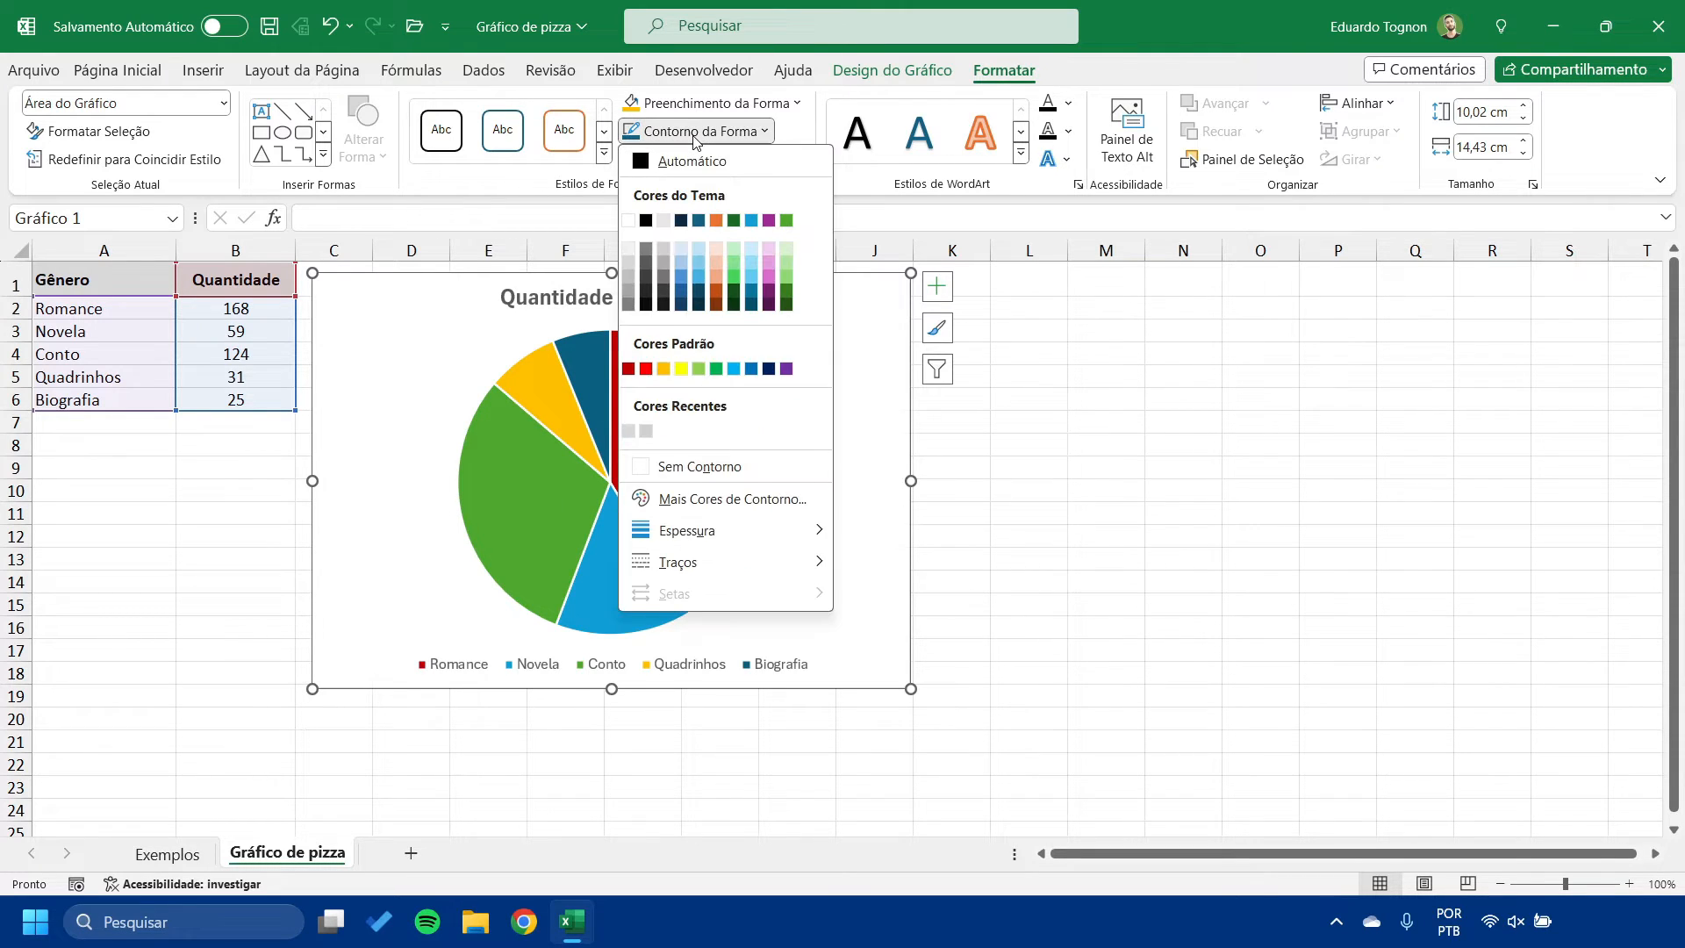
click(696, 133)
click(669, 449)
click(671, 413)
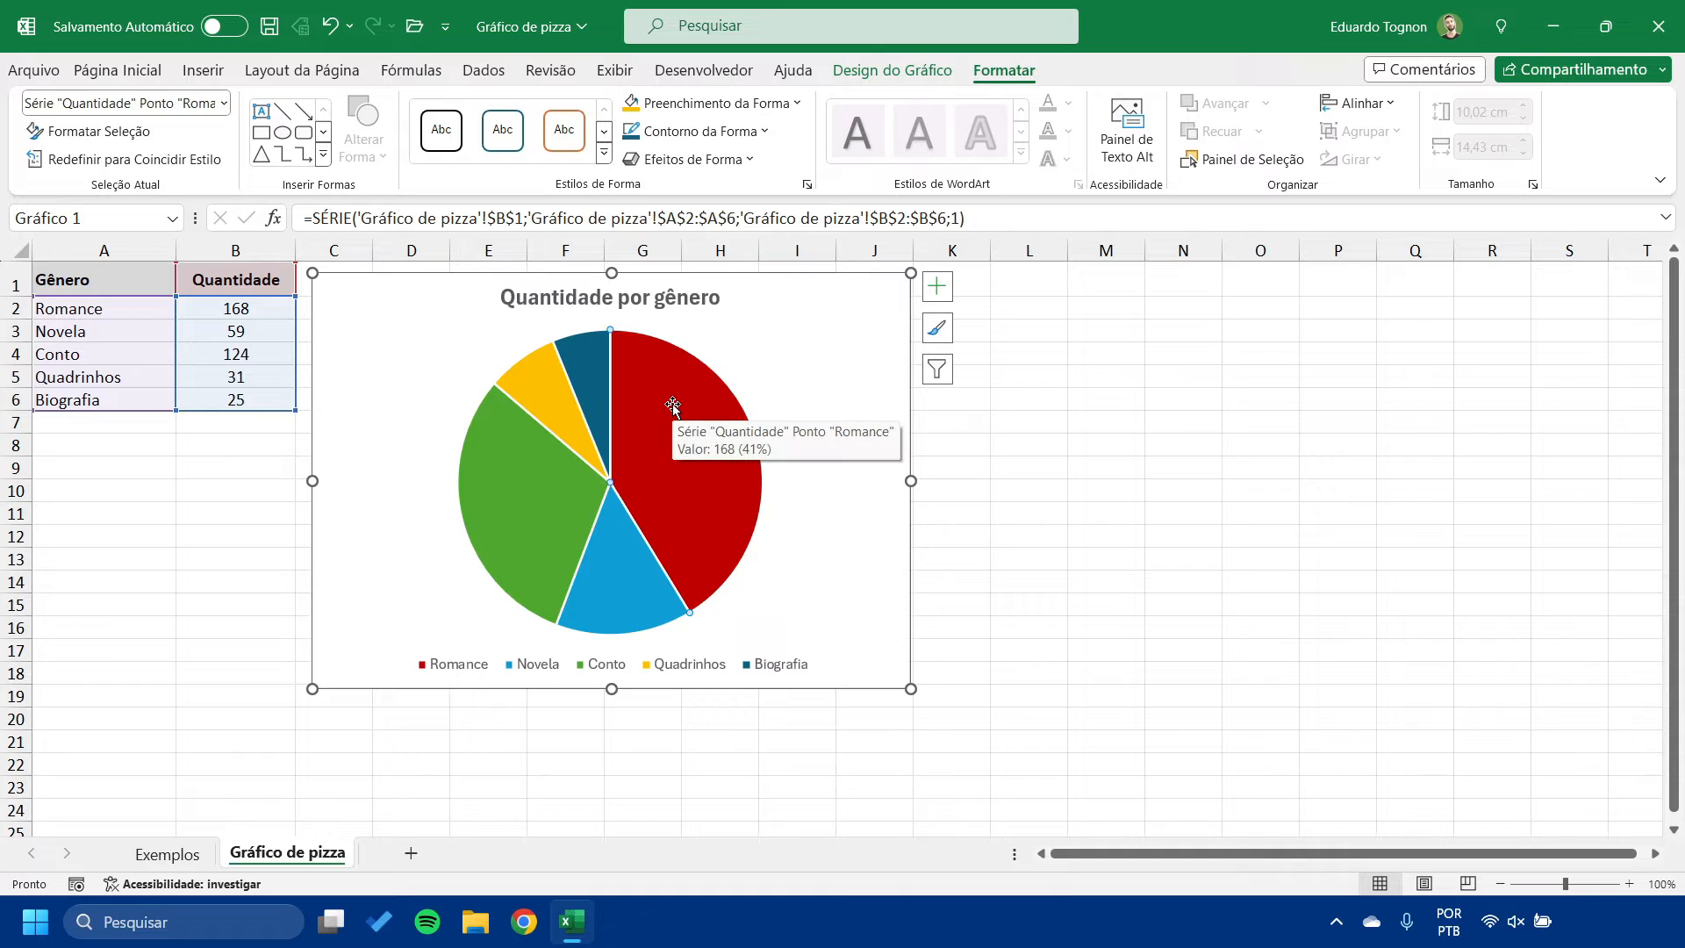
click(684, 131)
click(684, 133)
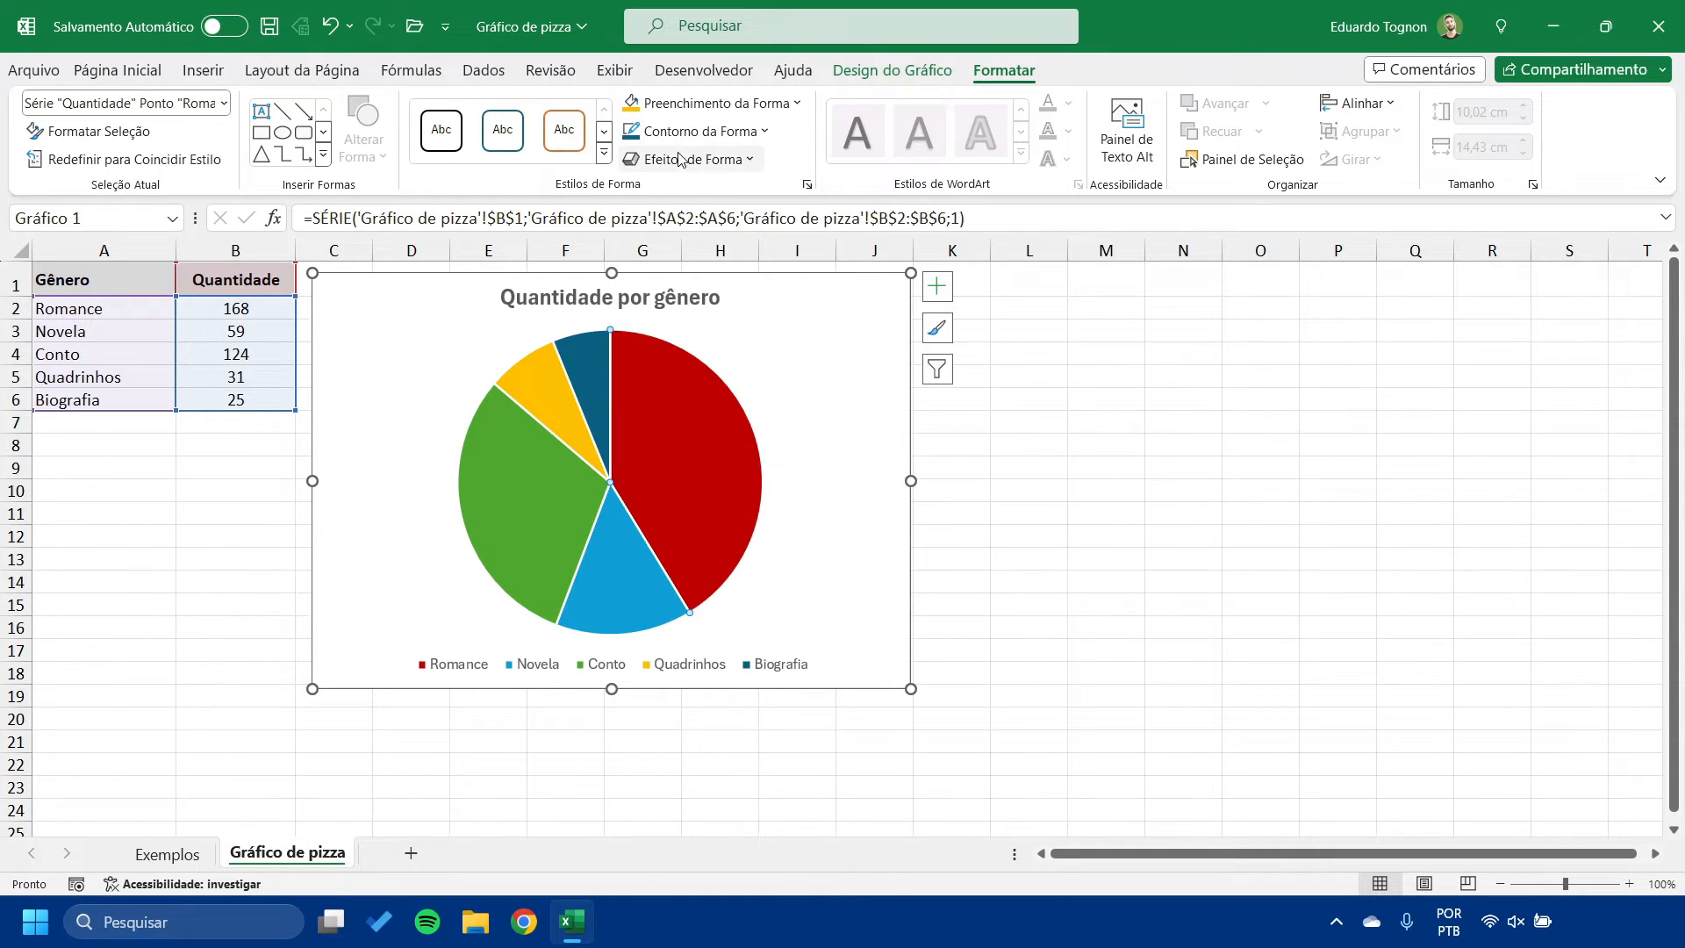
- Browse the shape effects available for the Romance slice, such as 3D rotation, glow and shadow, without applying any
click(683, 160)
mouse_move(682, 244)
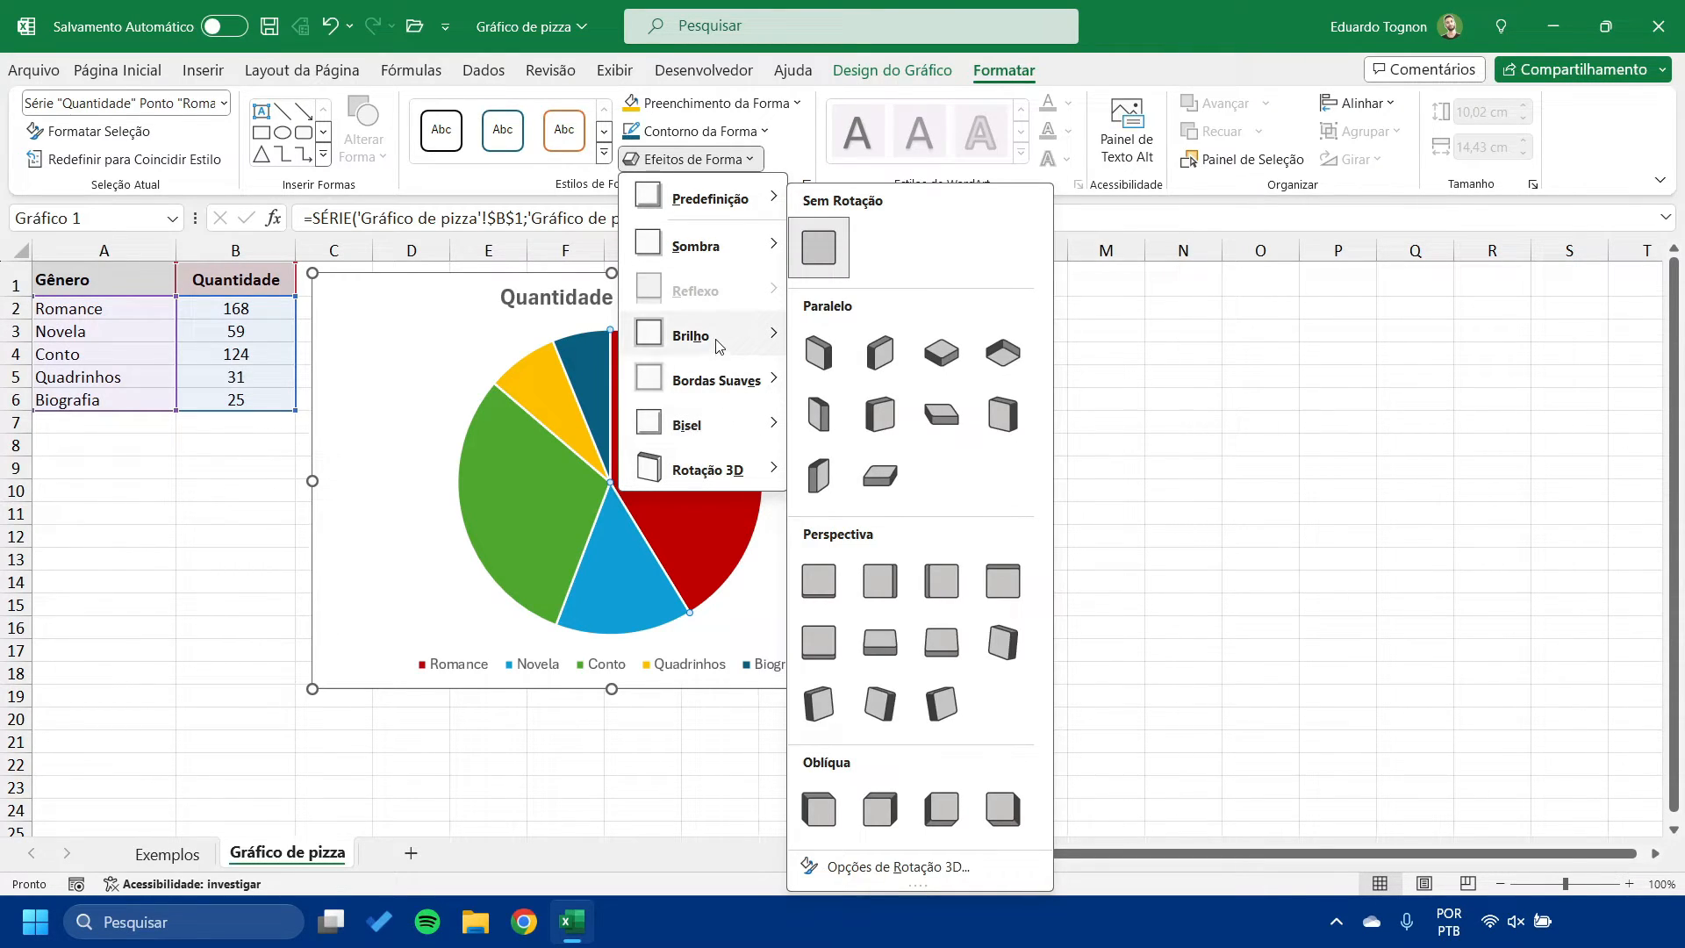
mouse_move(718, 345)
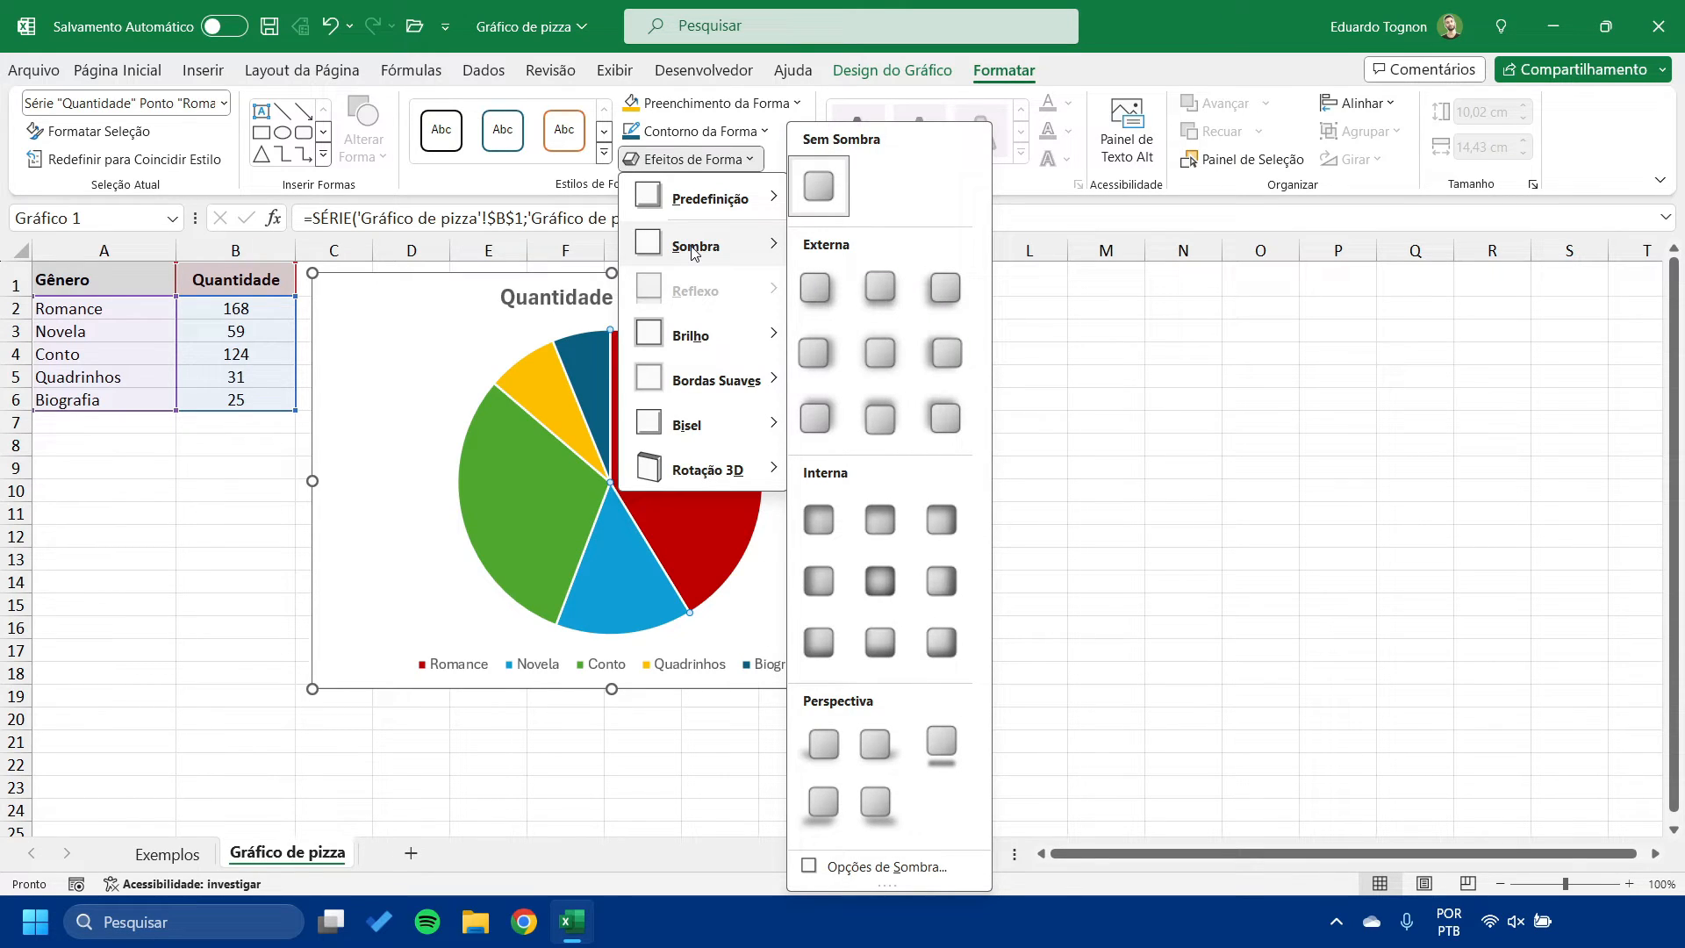
click(693, 161)
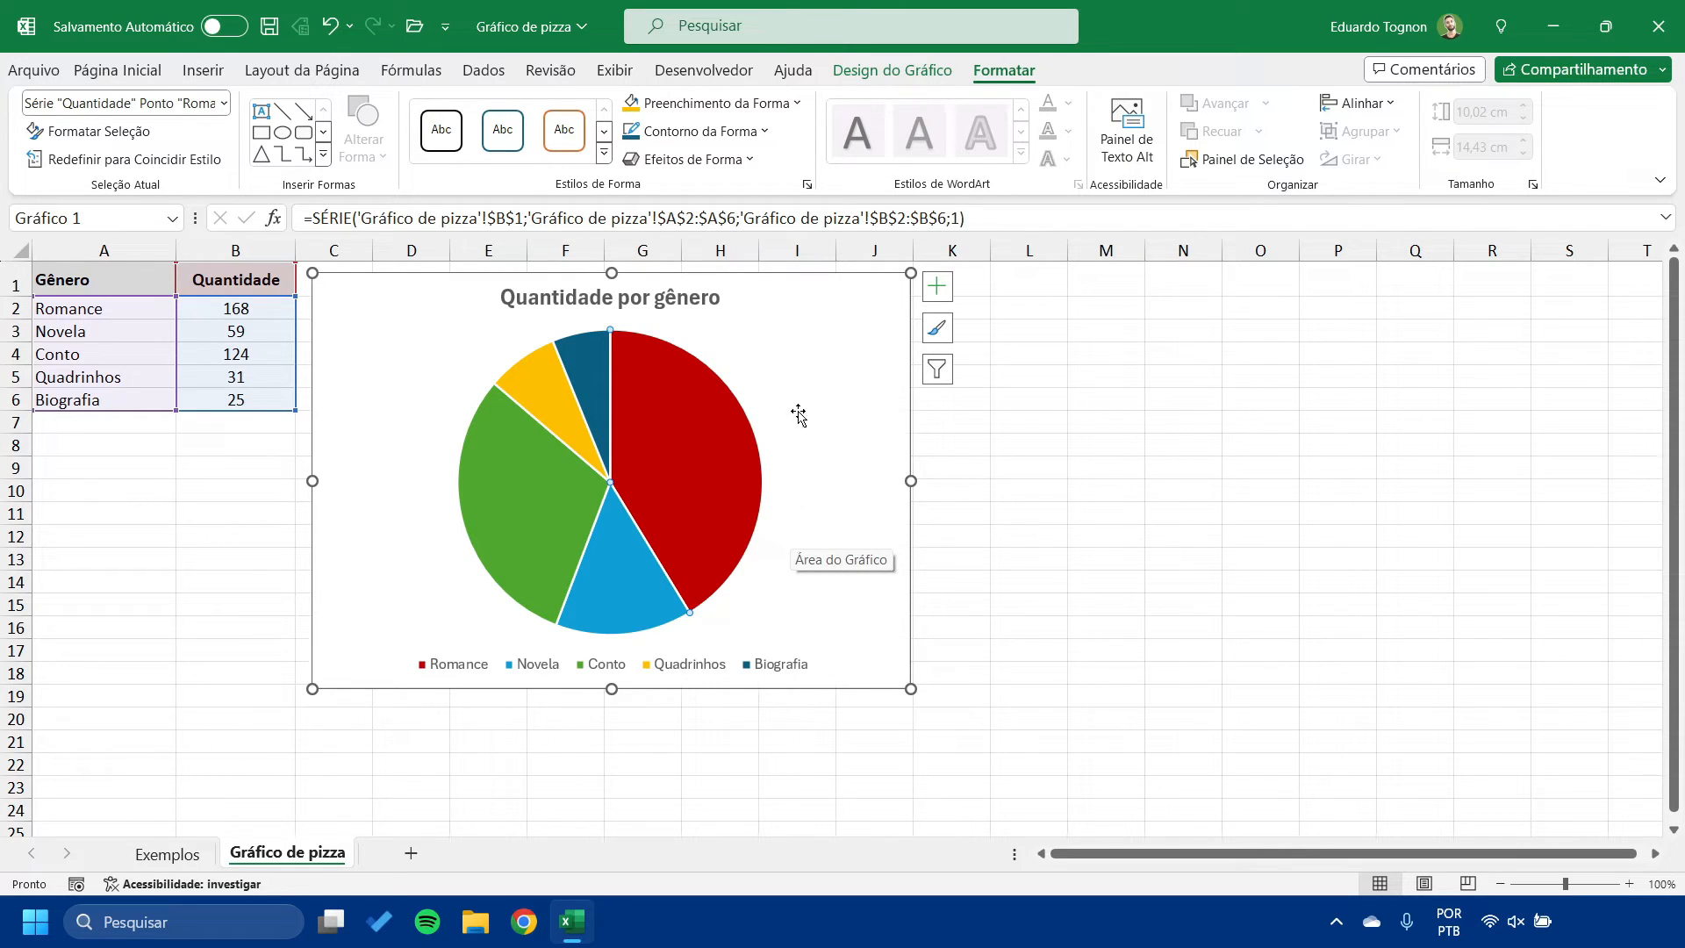
click(797, 364)
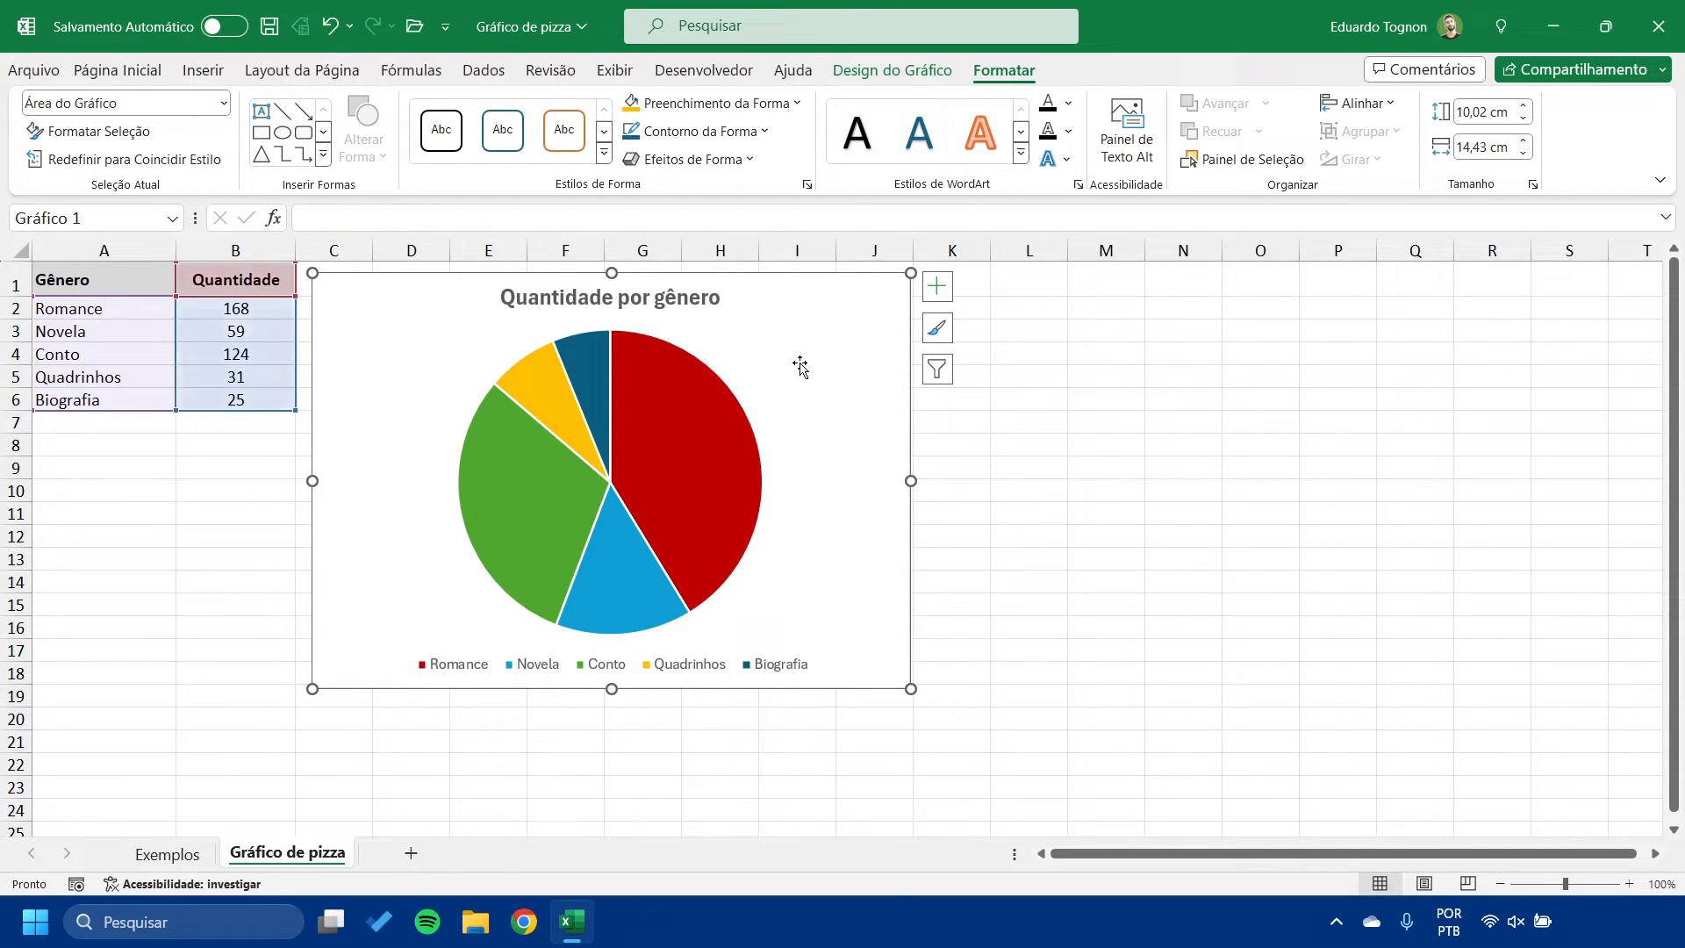
- Remove the legend from the chart elements and add it back so it sits to the right of the pie
click(938, 287)
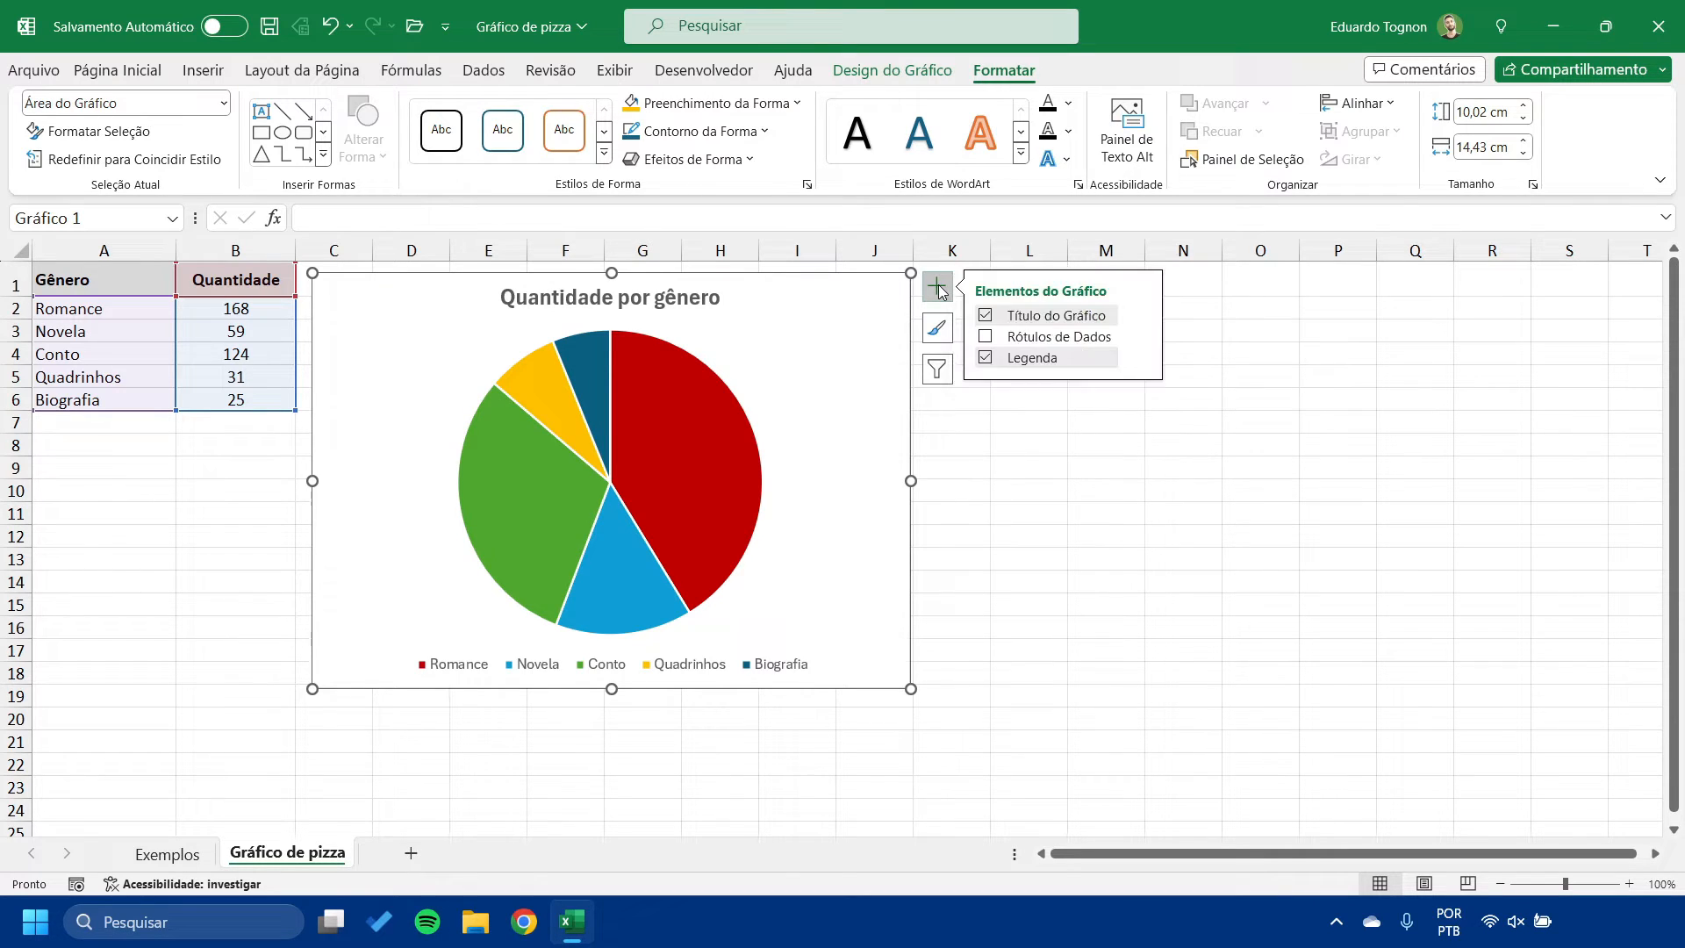
click(939, 288)
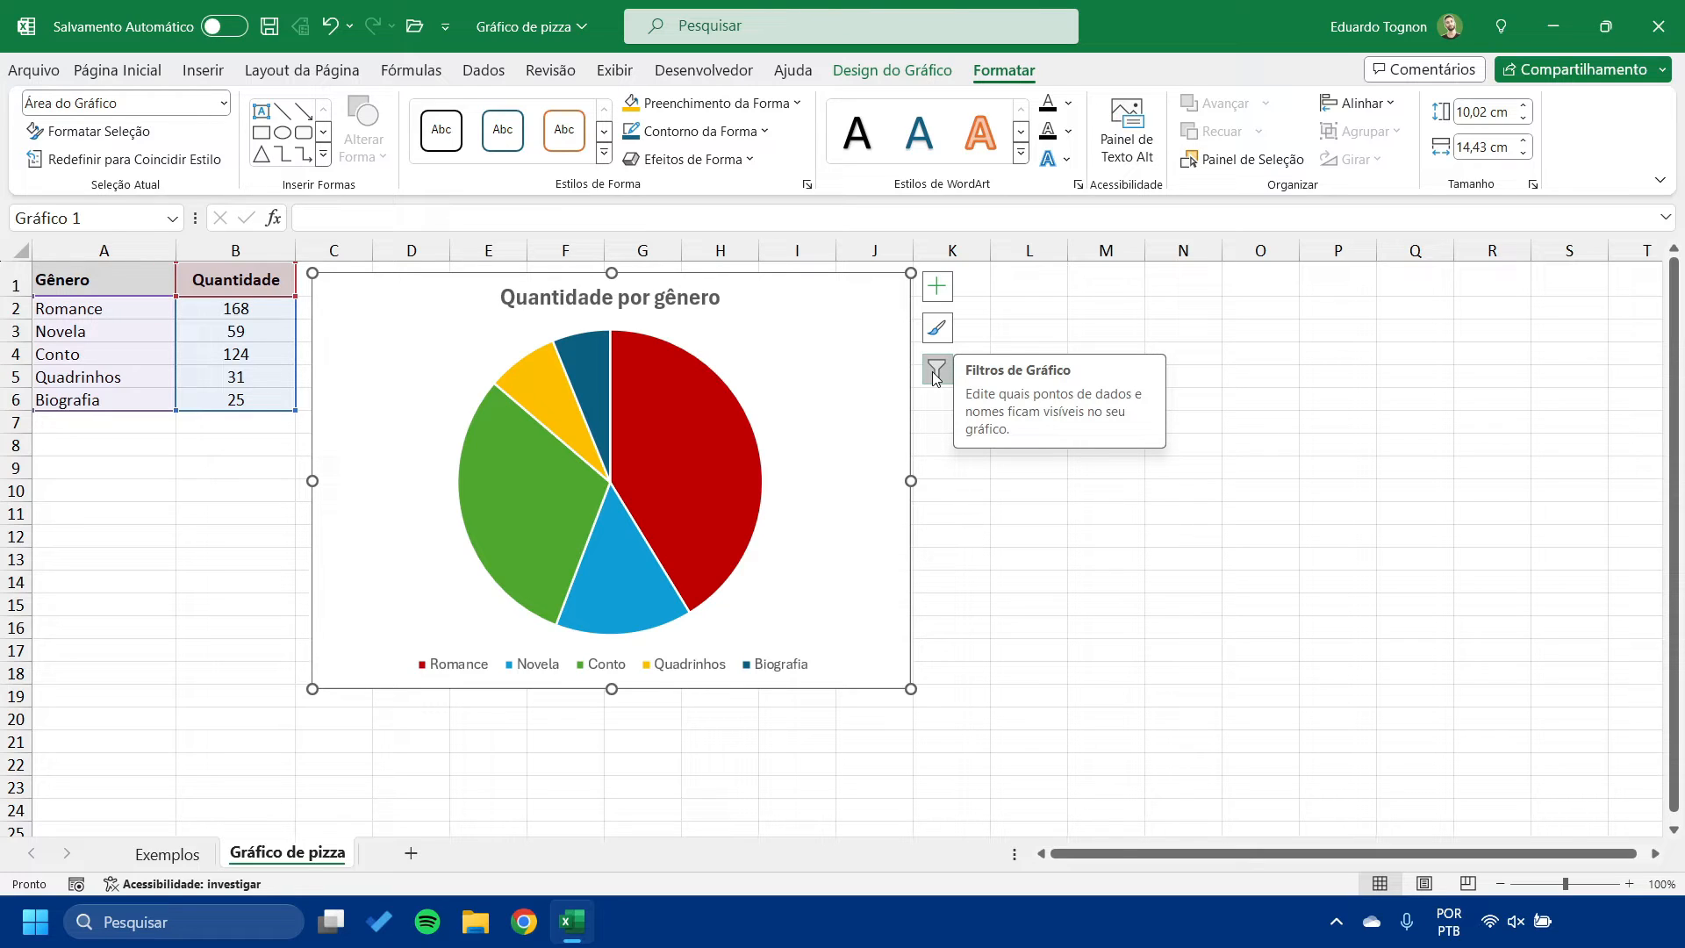
click(938, 287)
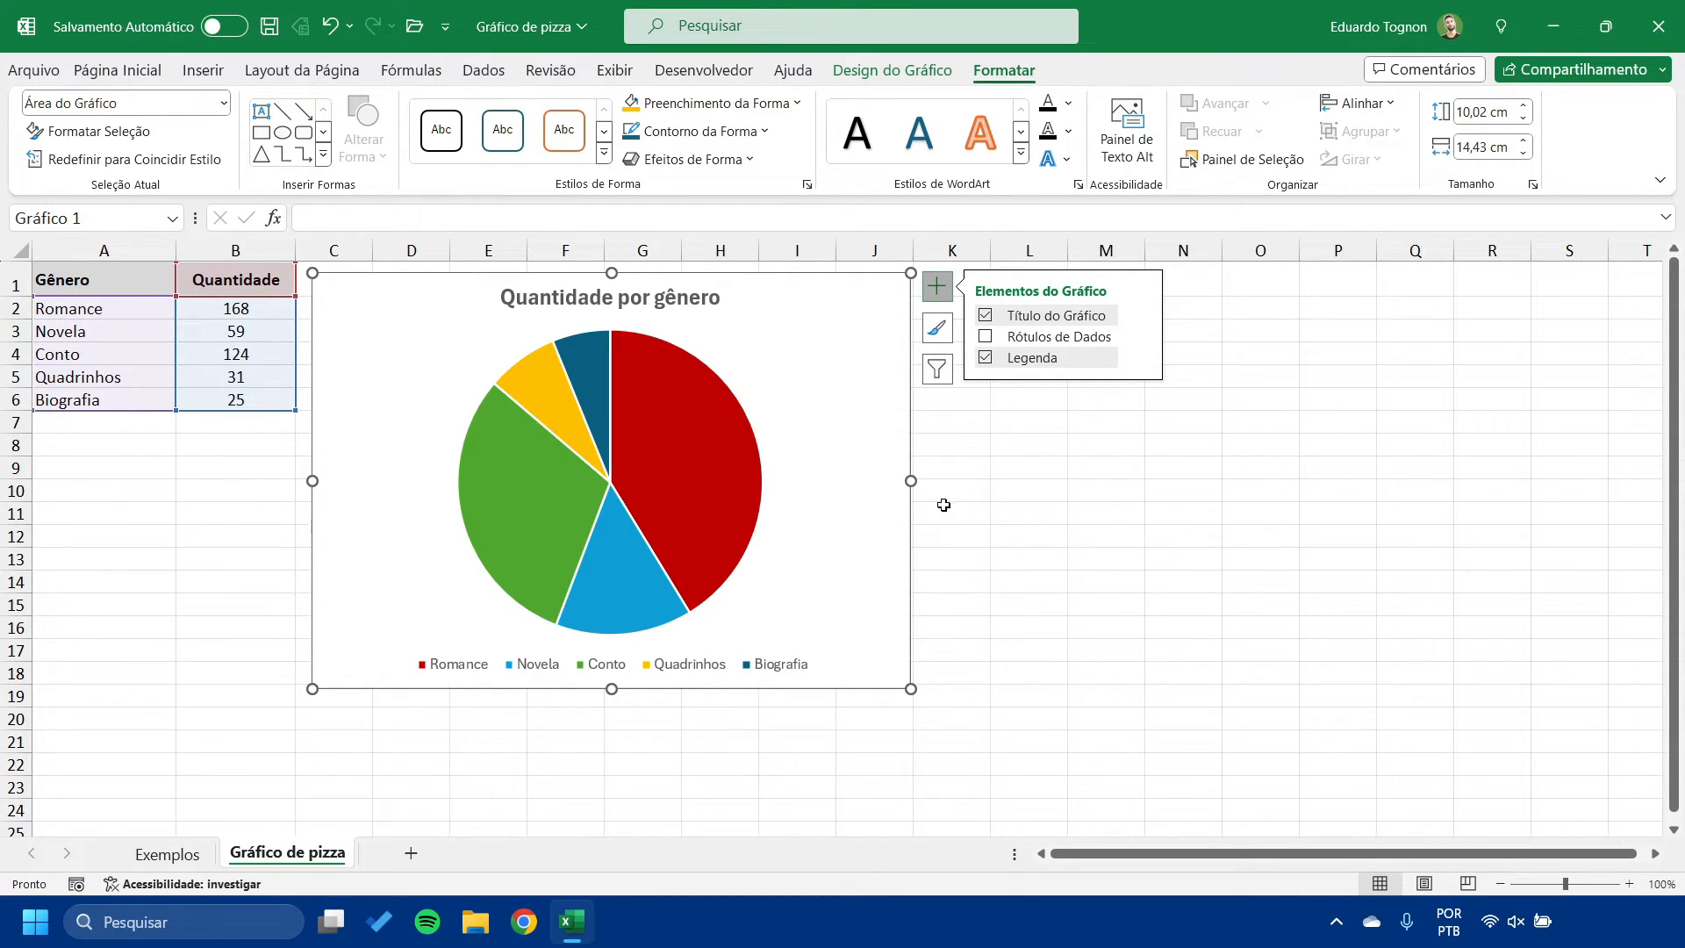
click(984, 358)
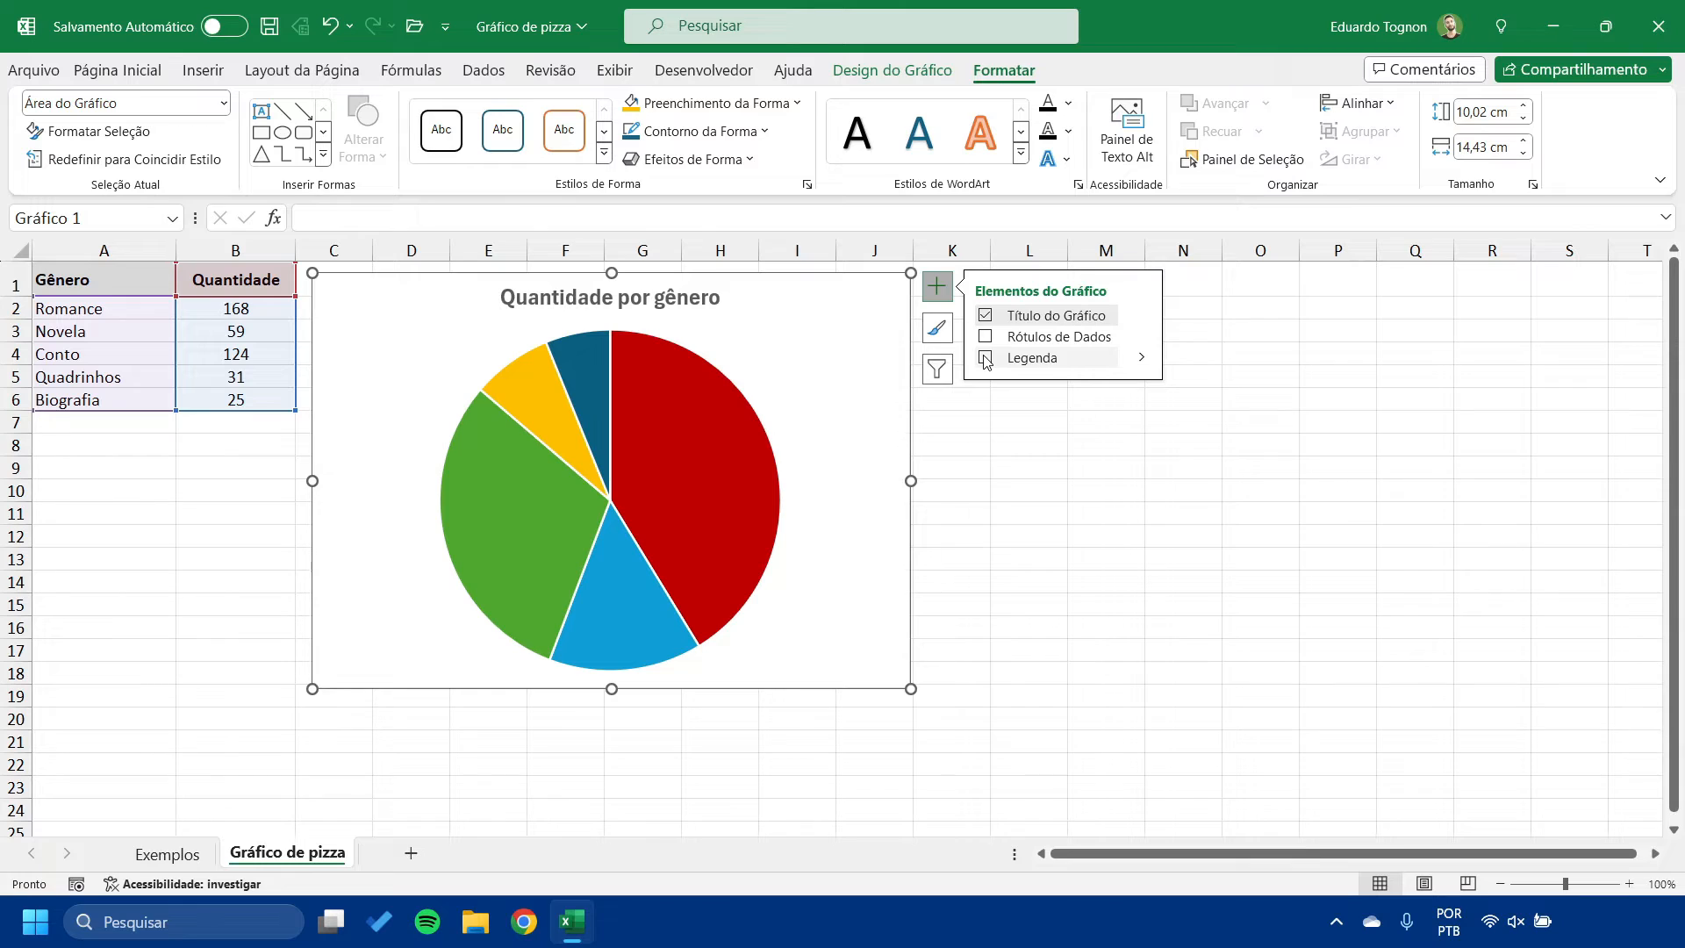
click(985, 358)
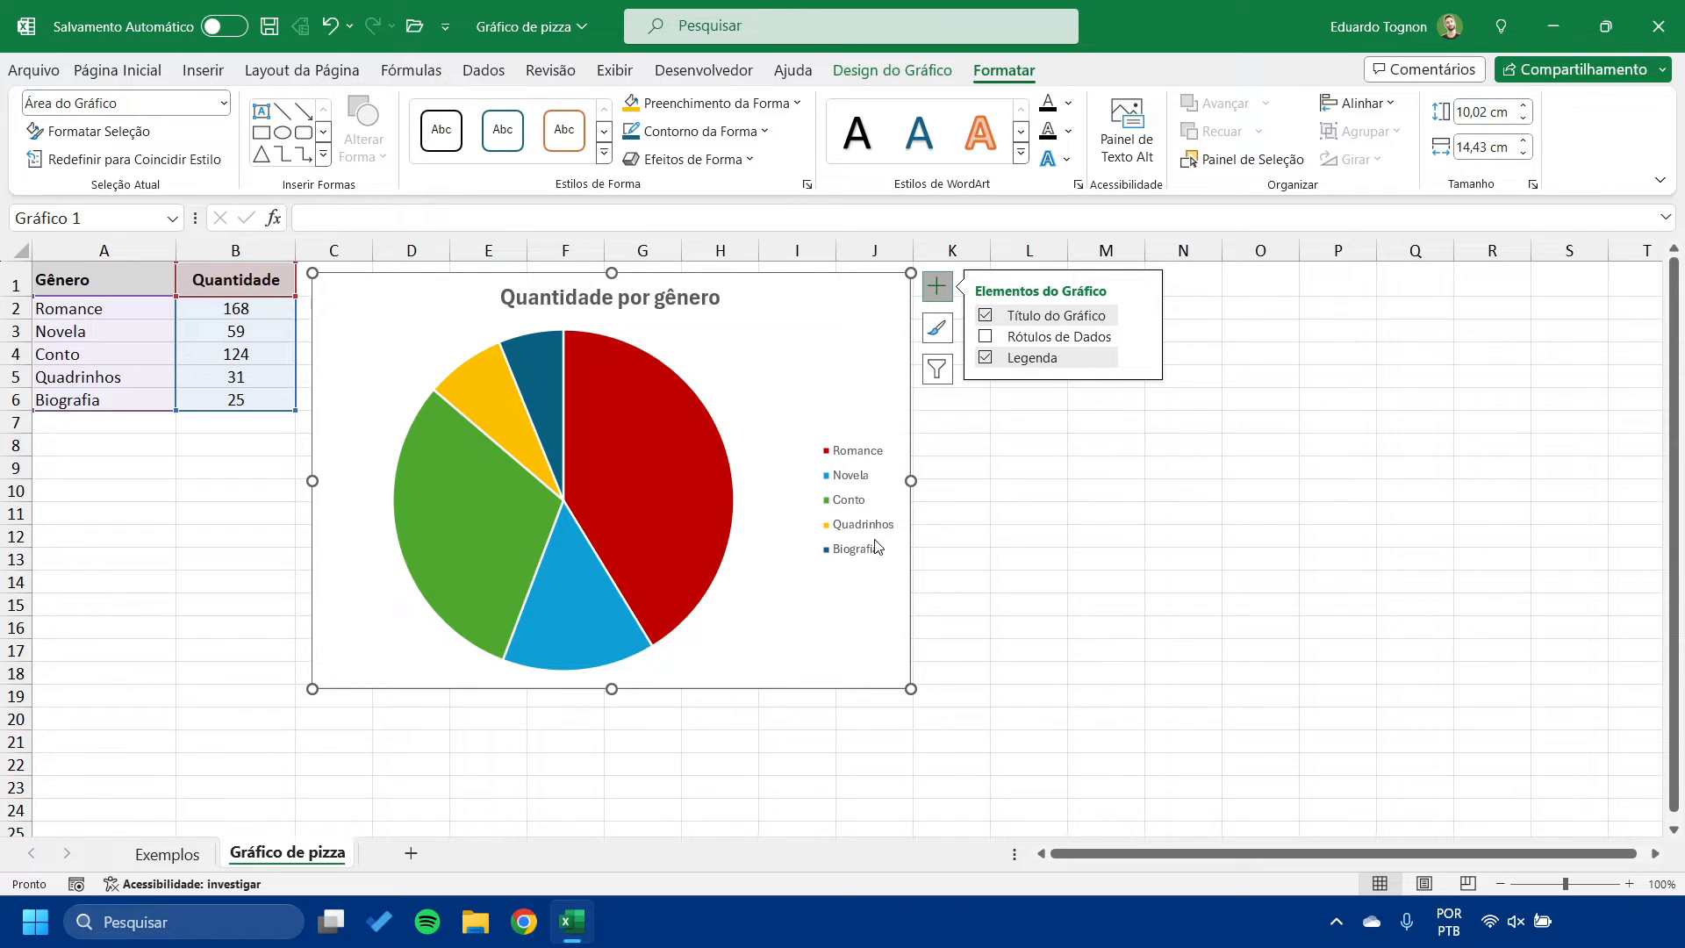
- Move the chart legend below the pie using the Parte Inferior position
click(1142, 360)
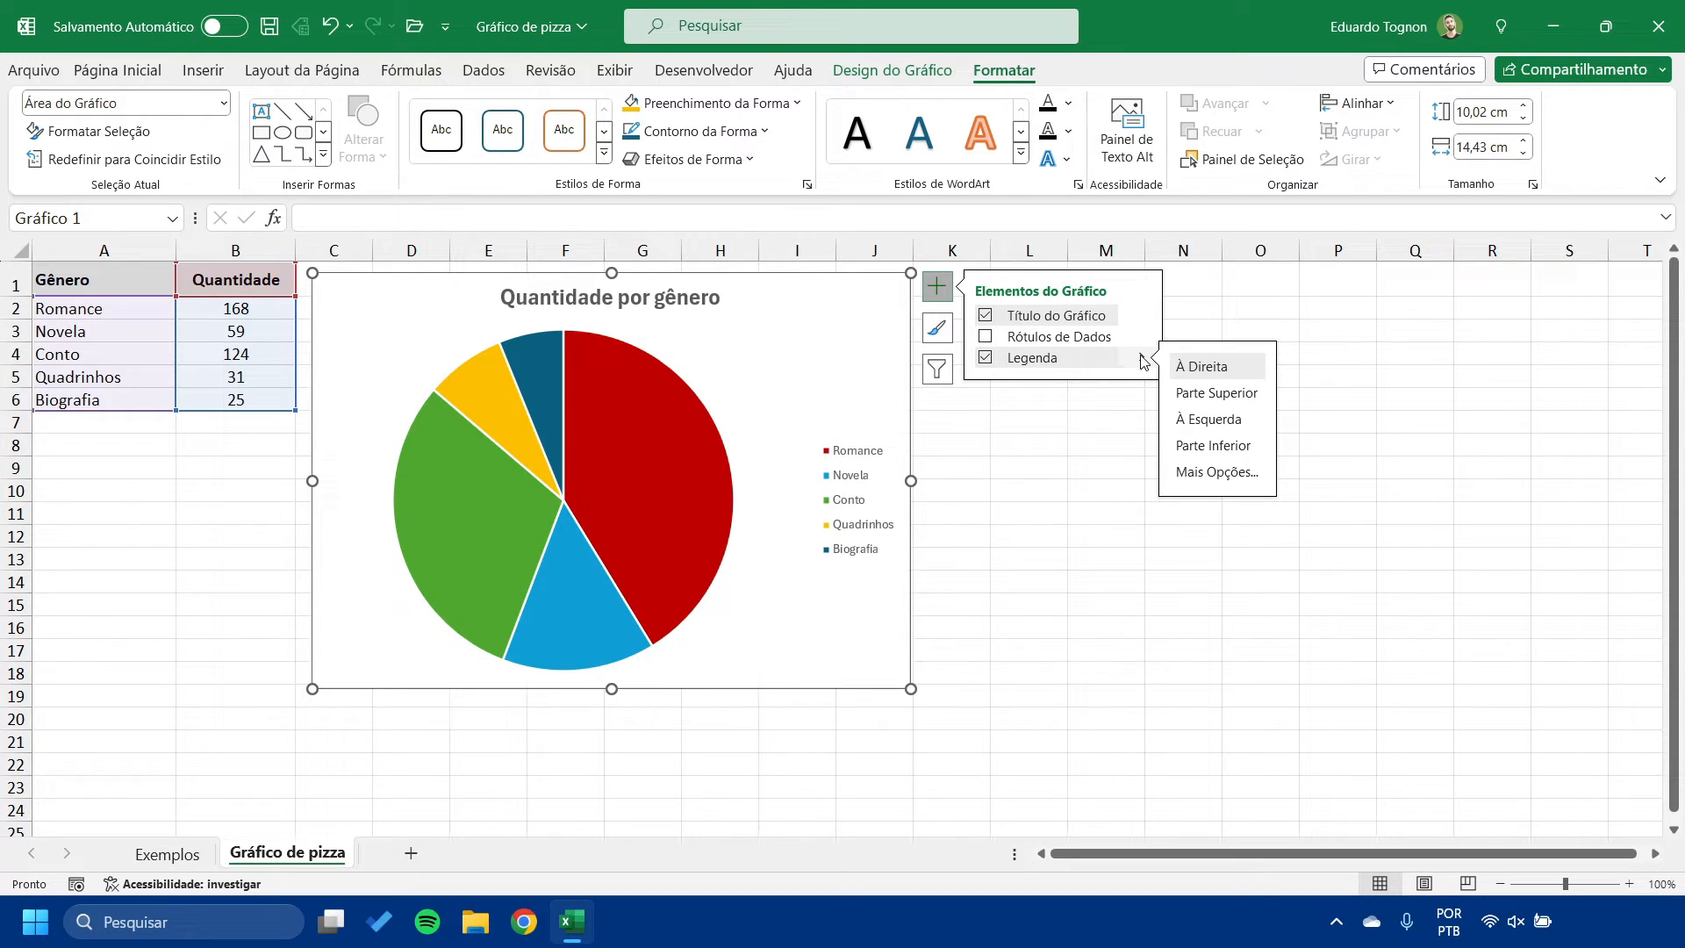
click(1199, 397)
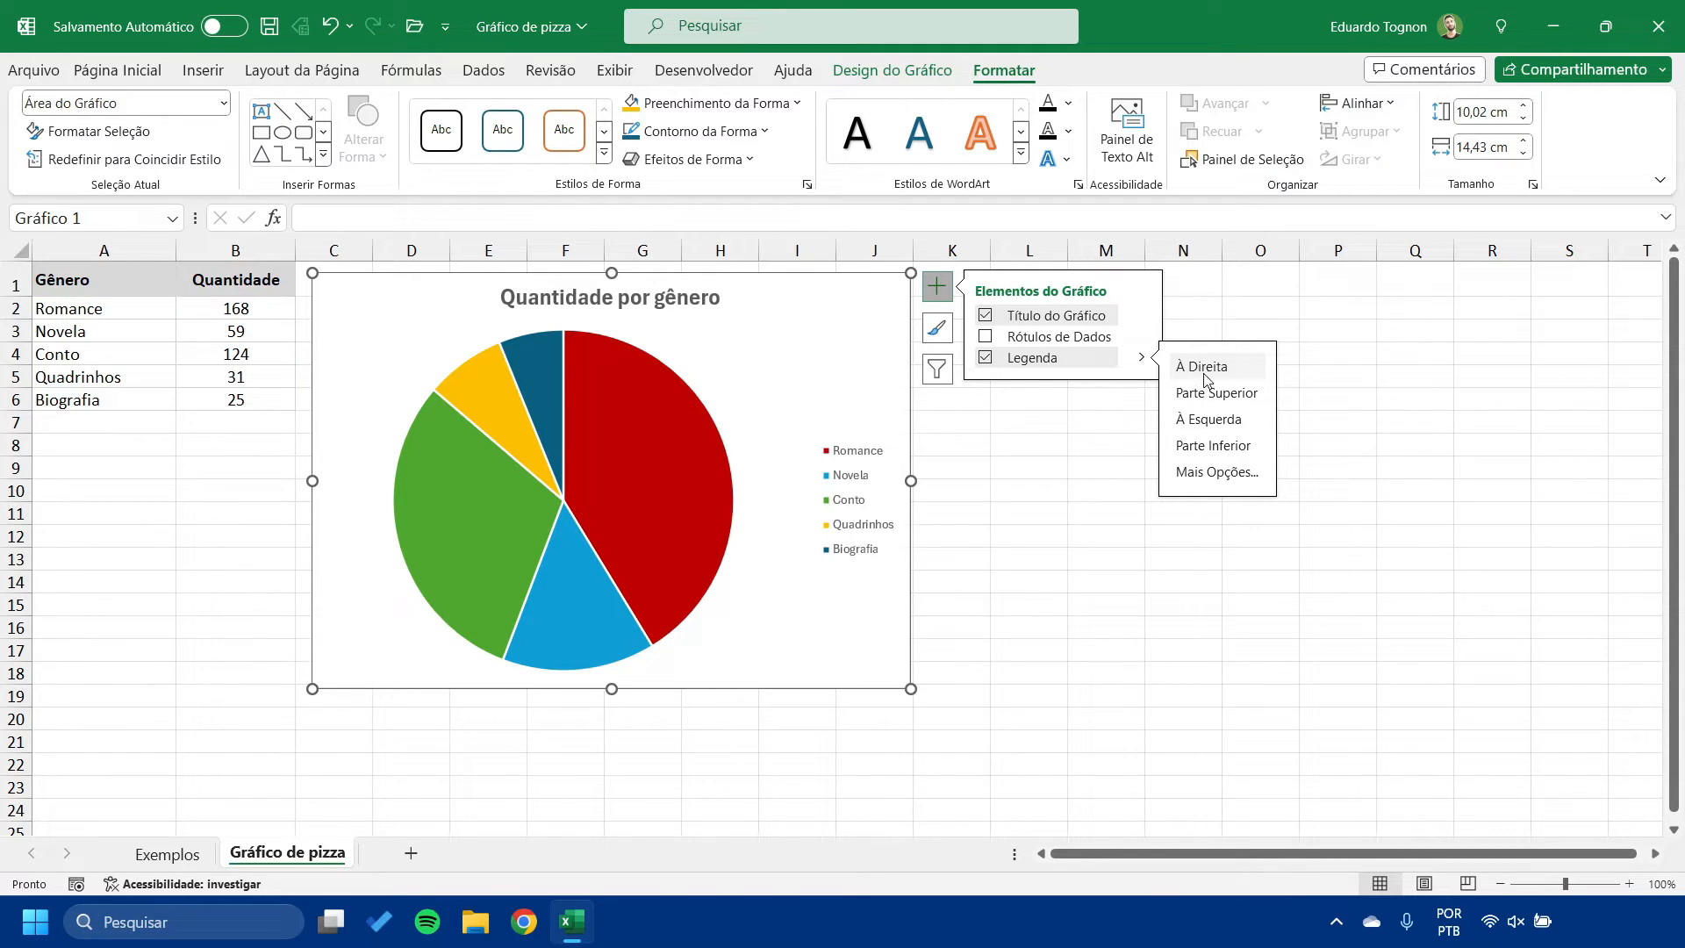
click(1208, 449)
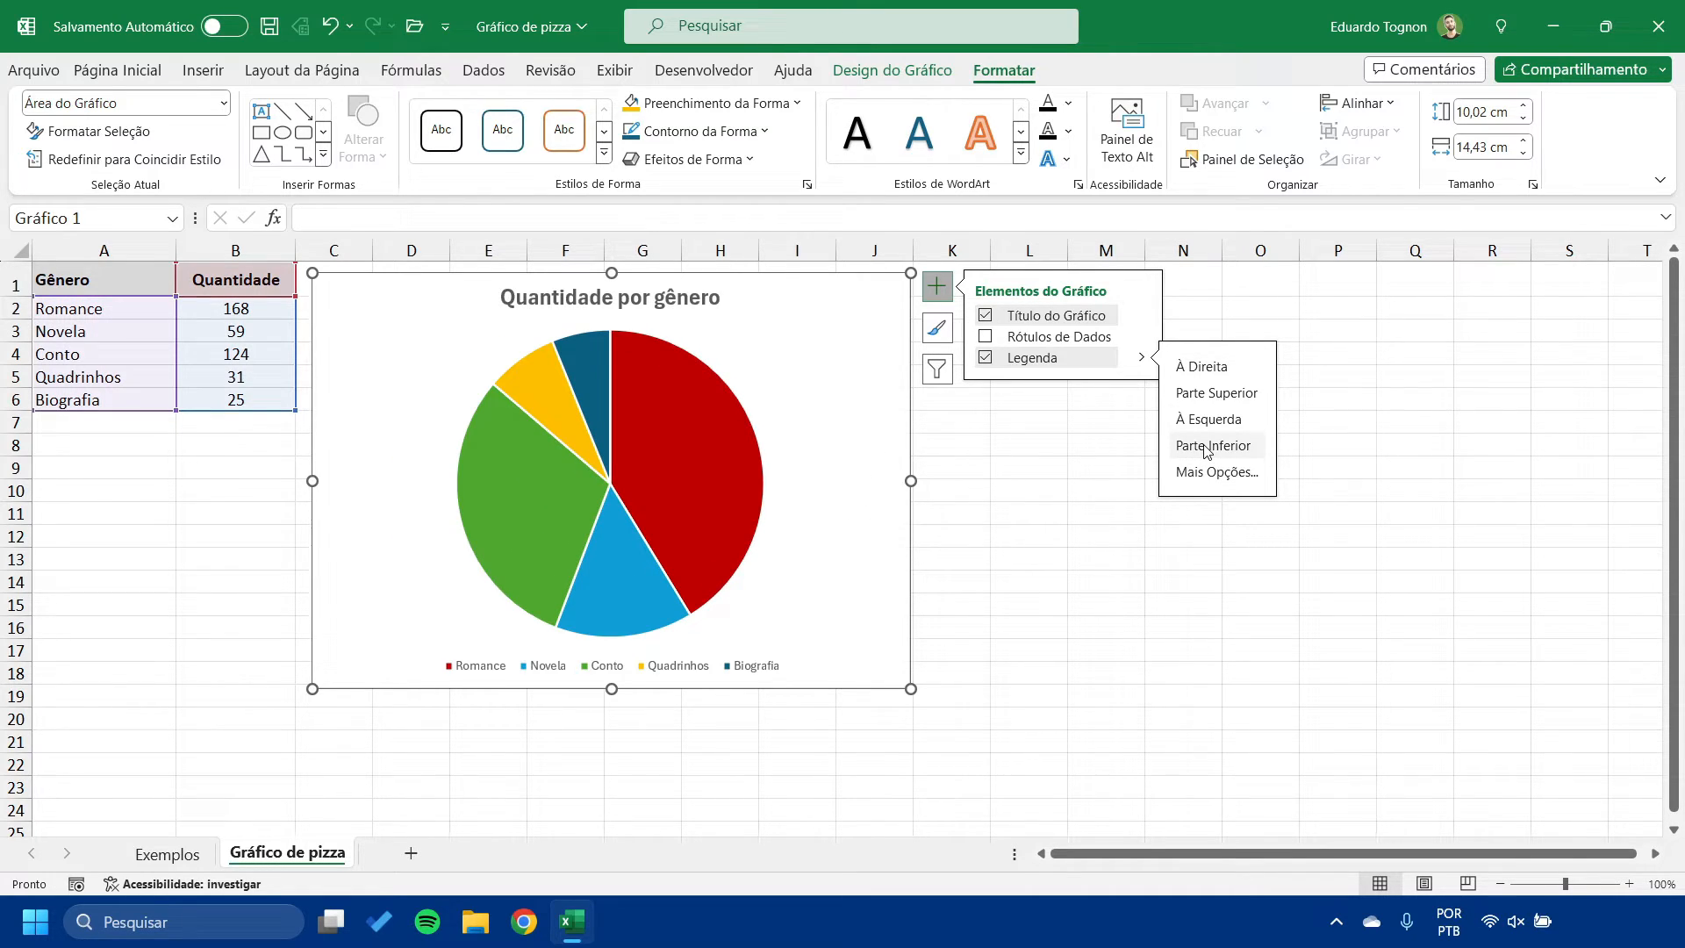
- Increase the font size of the chart legend to 10,5
click(702, 672)
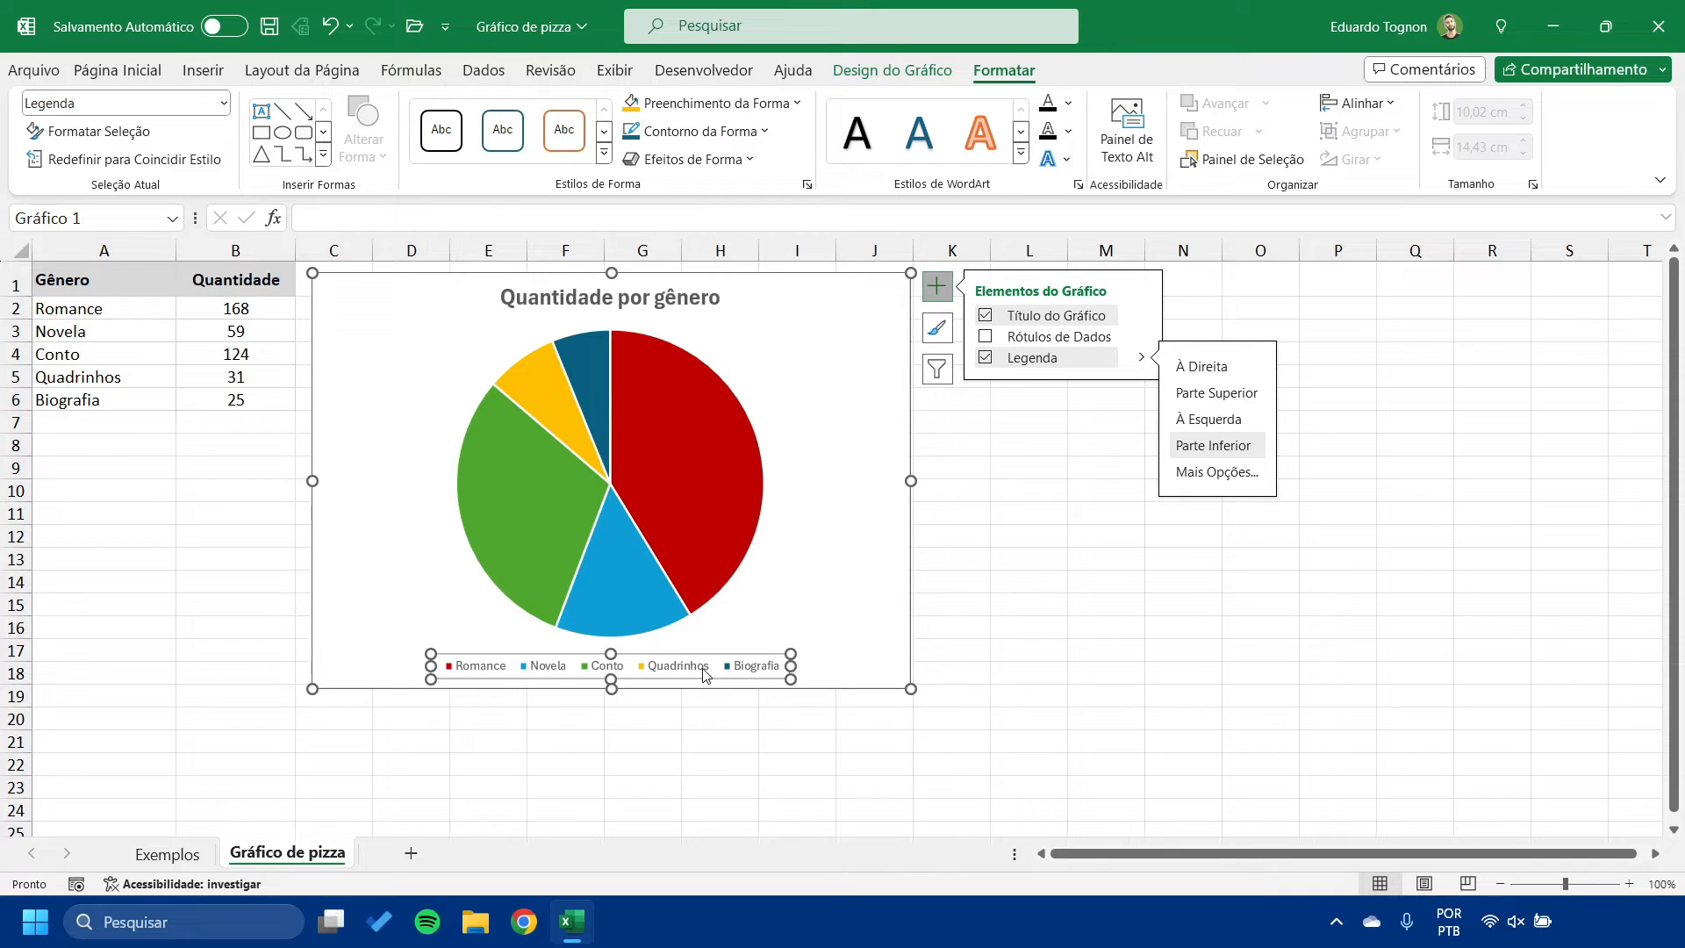
click(119, 76)
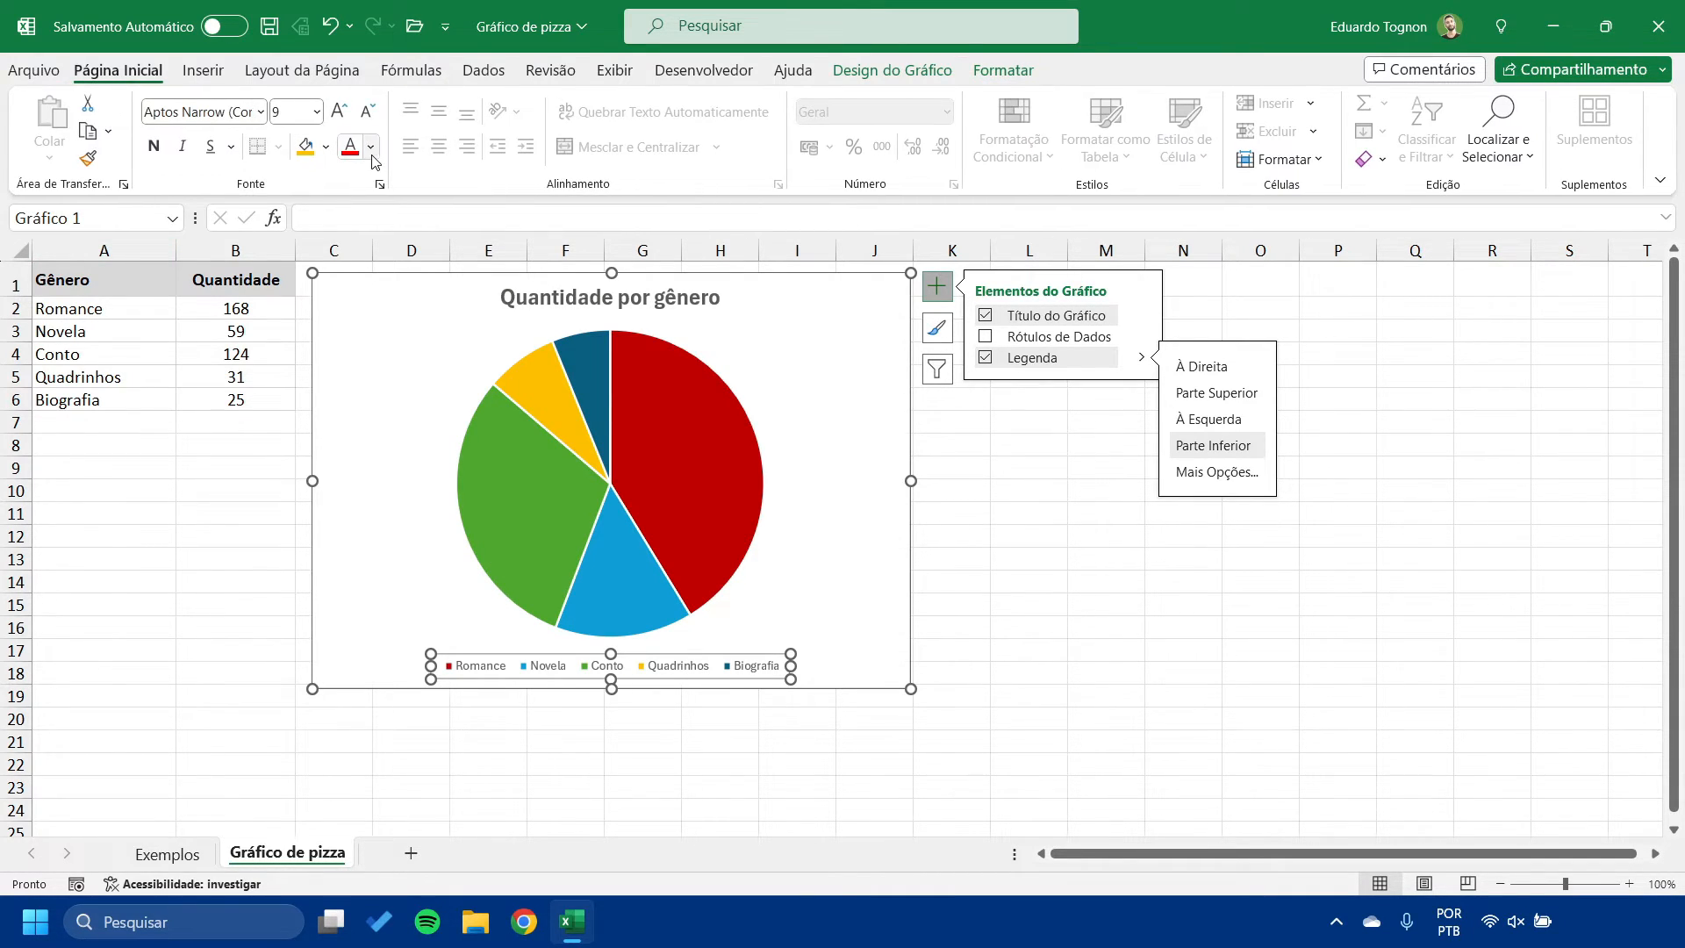
click(339, 112)
click(339, 112)
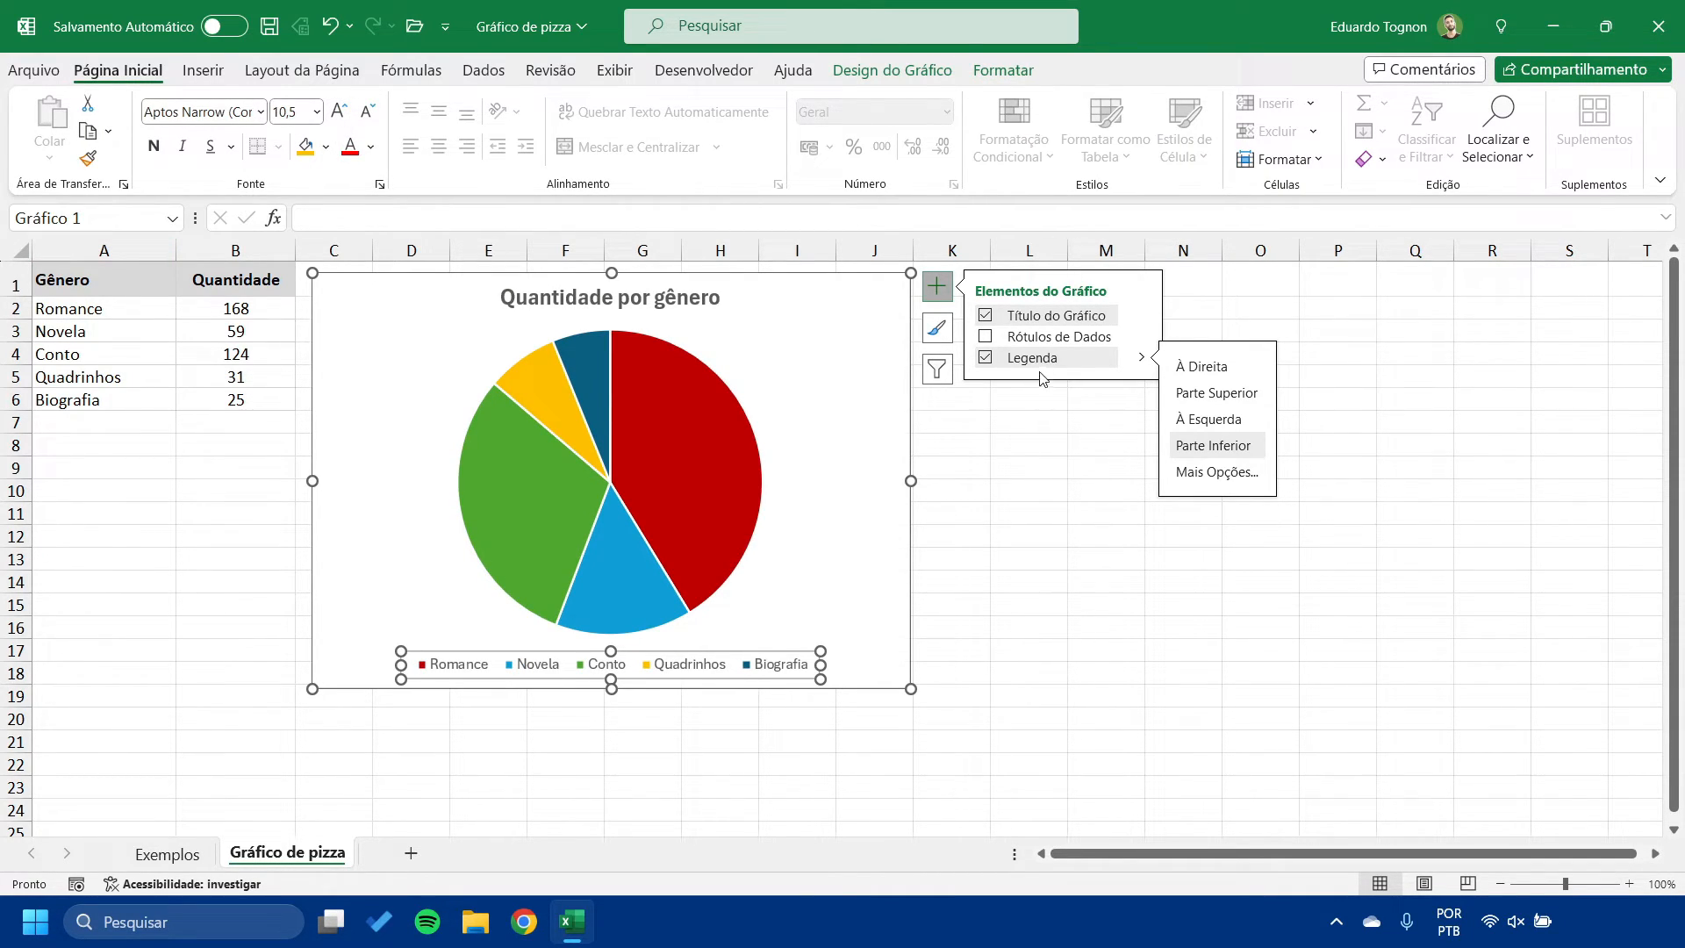
- Add data labels to the pie chart in the Extremidade Externa position
click(1142, 316)
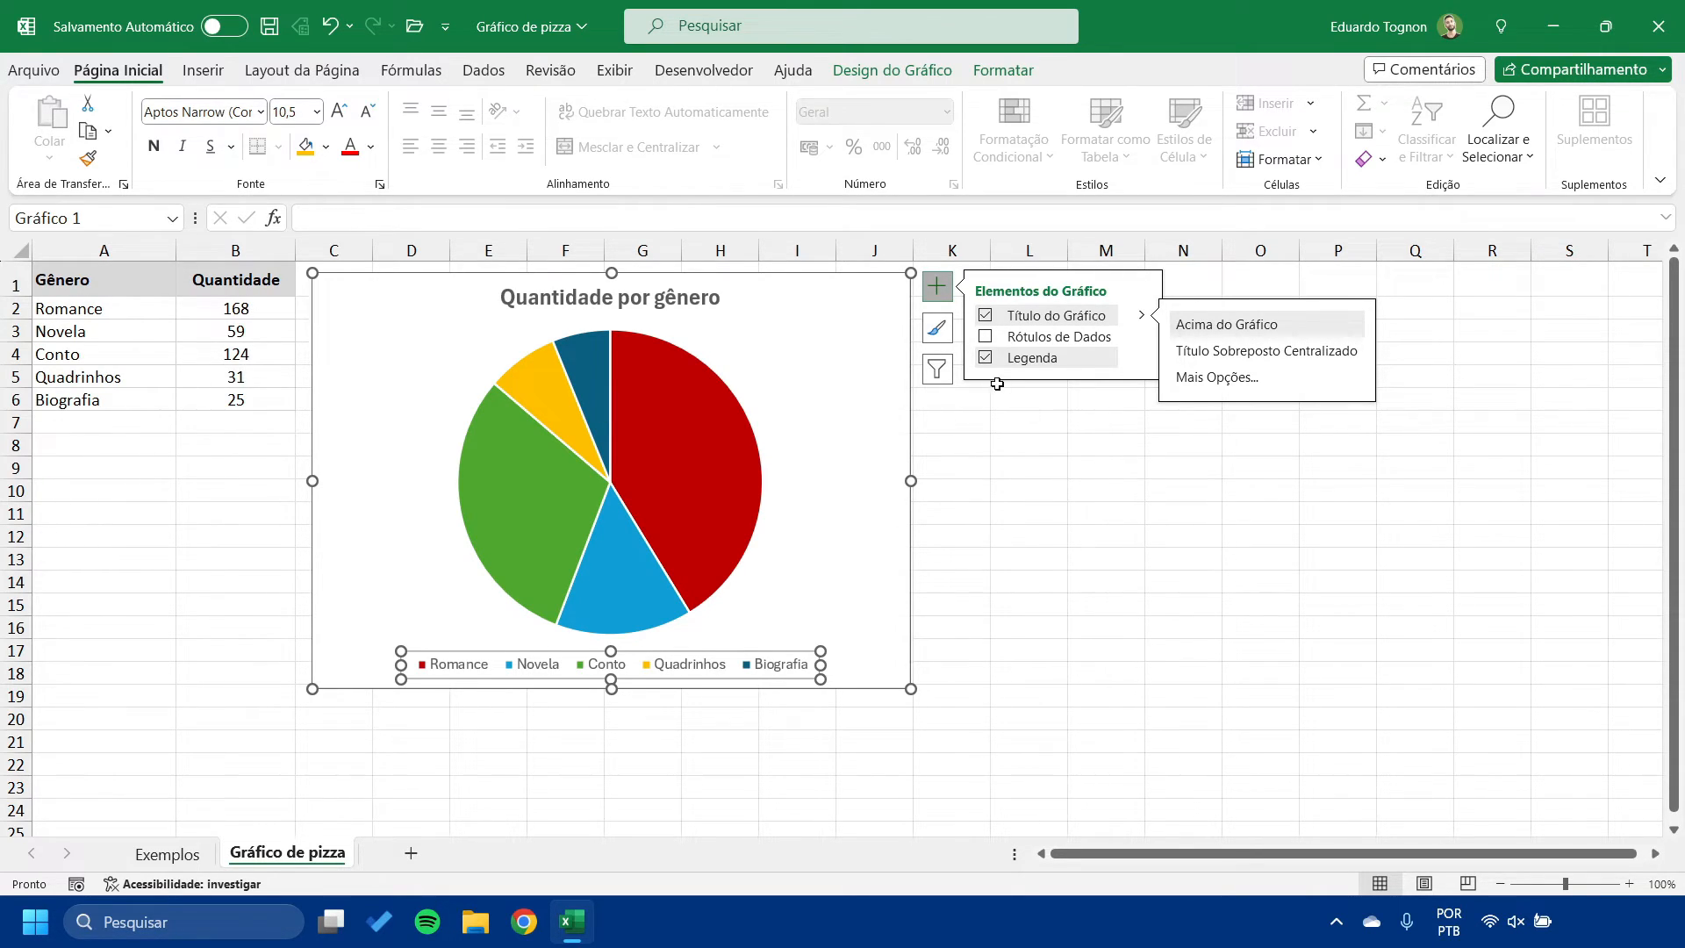
click(1142, 342)
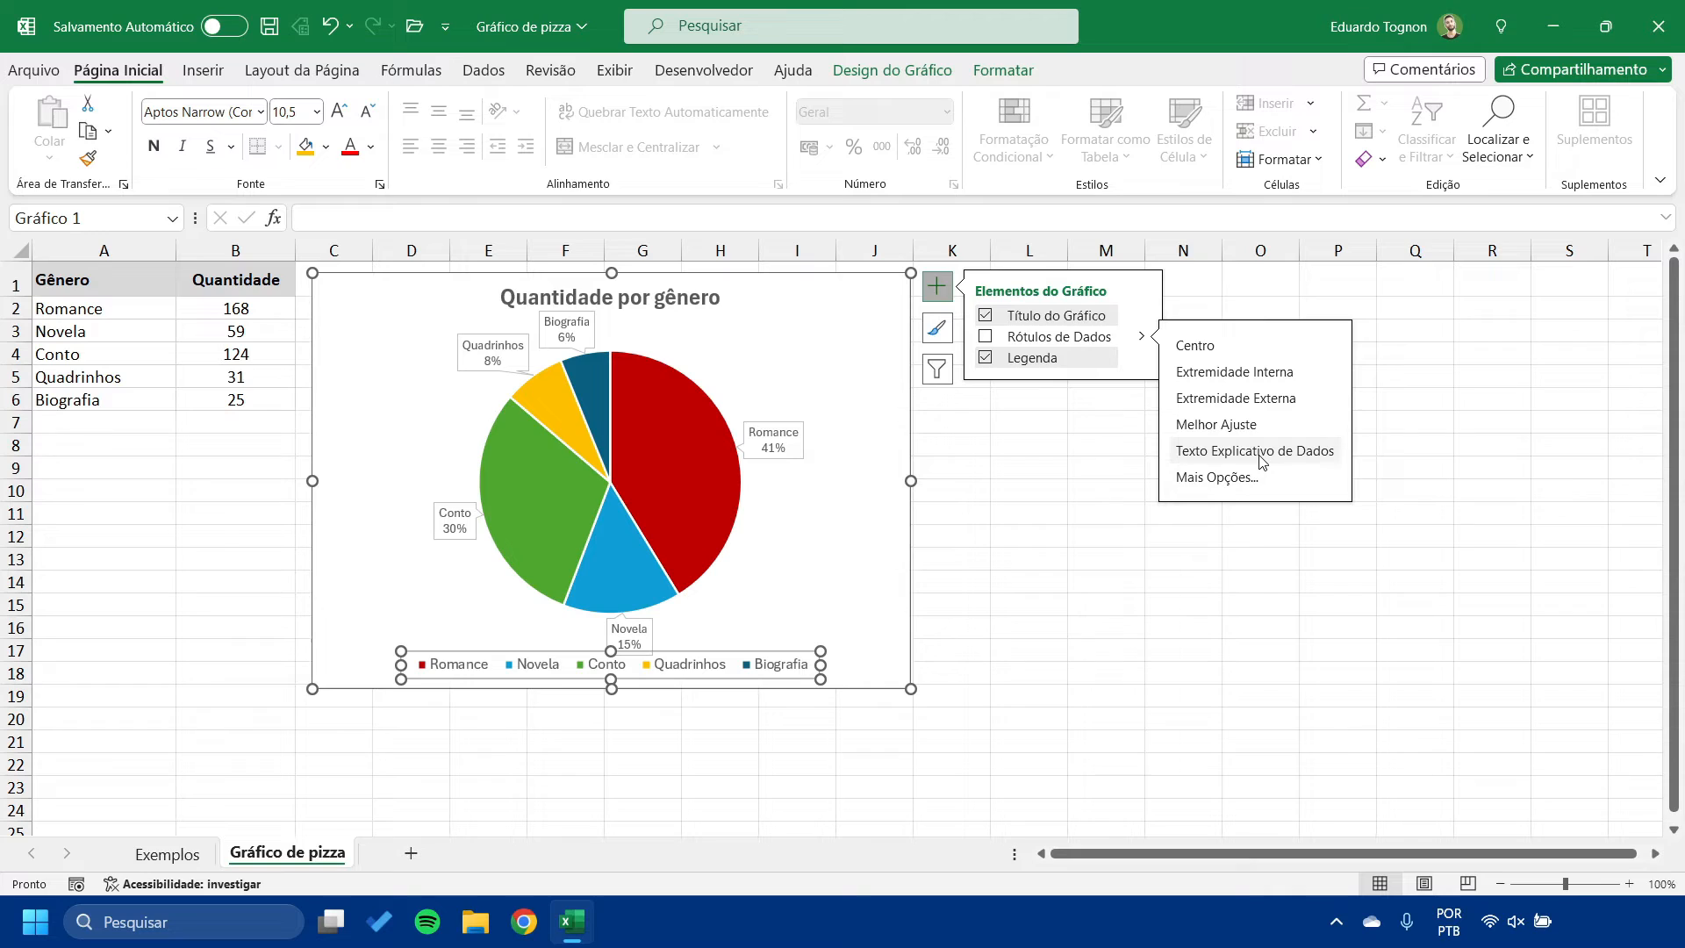
click(1274, 400)
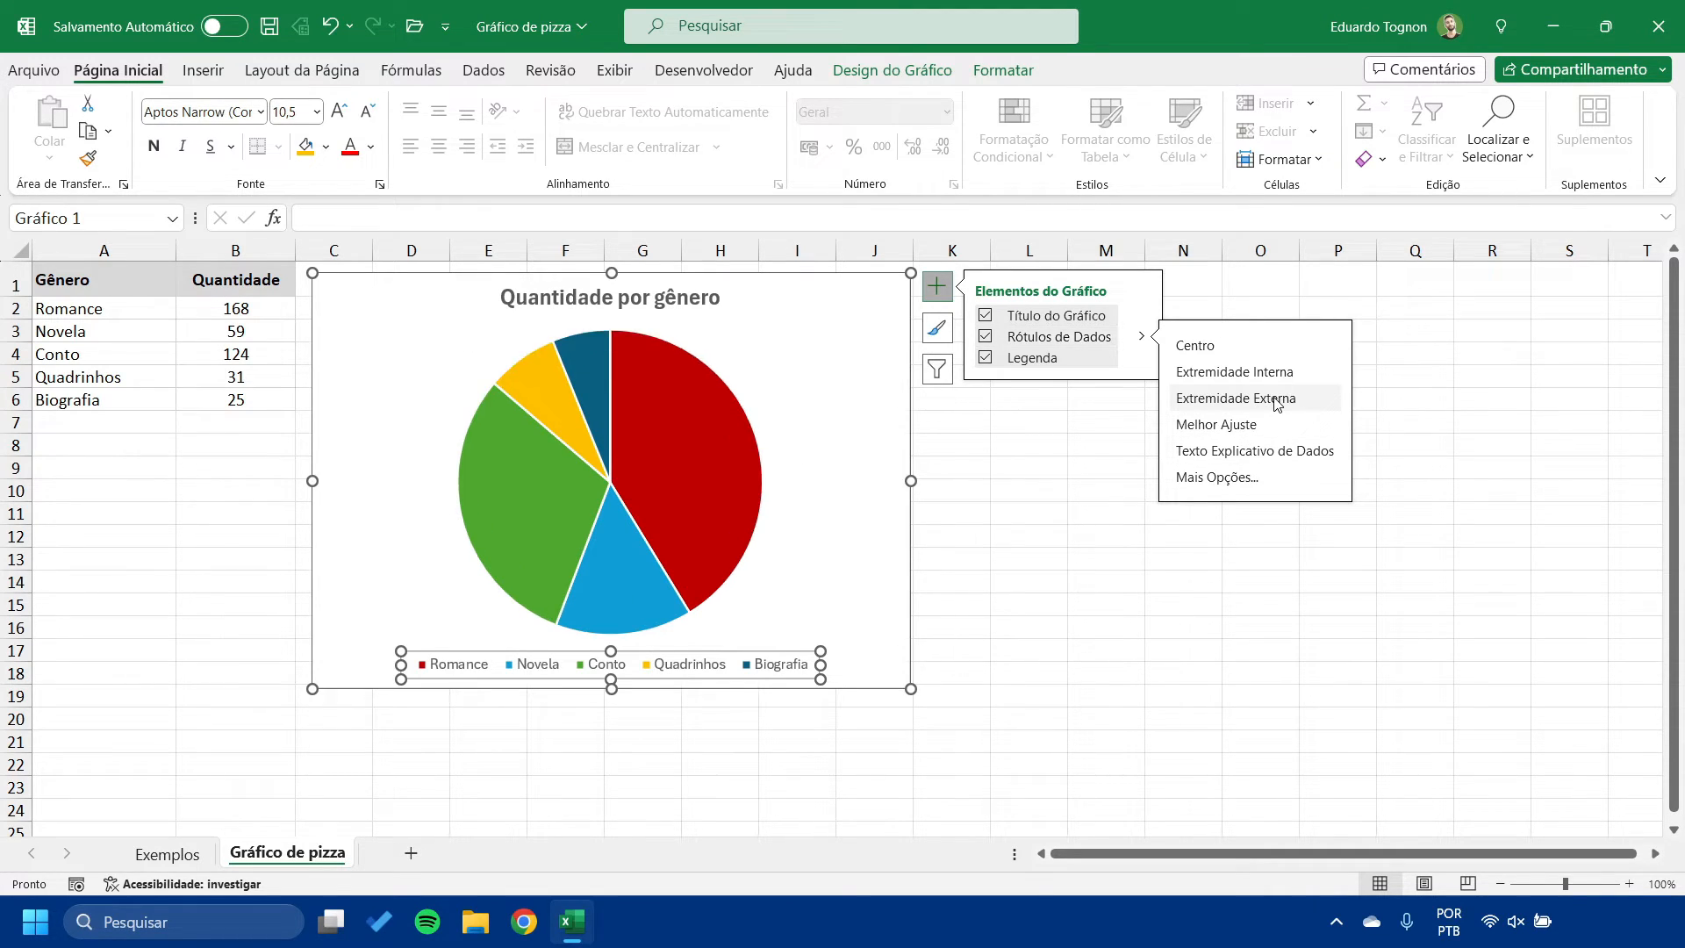
- Review the data label formatting options for fill, effects, size and label content
click(1220, 478)
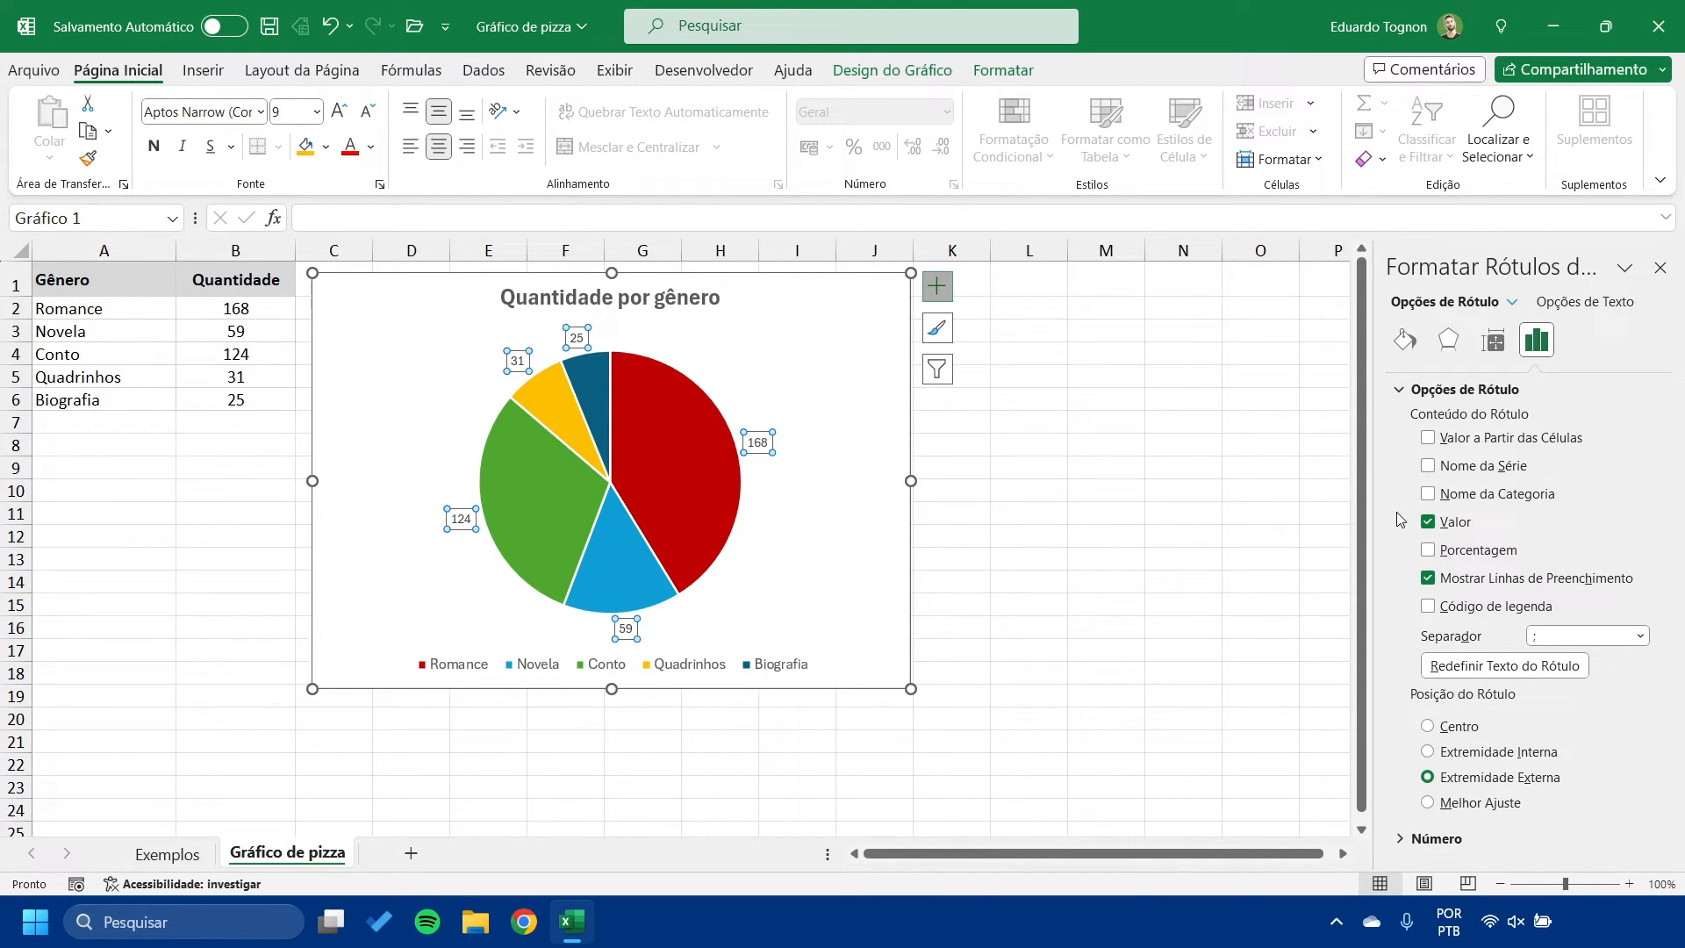
right_click(675, 428)
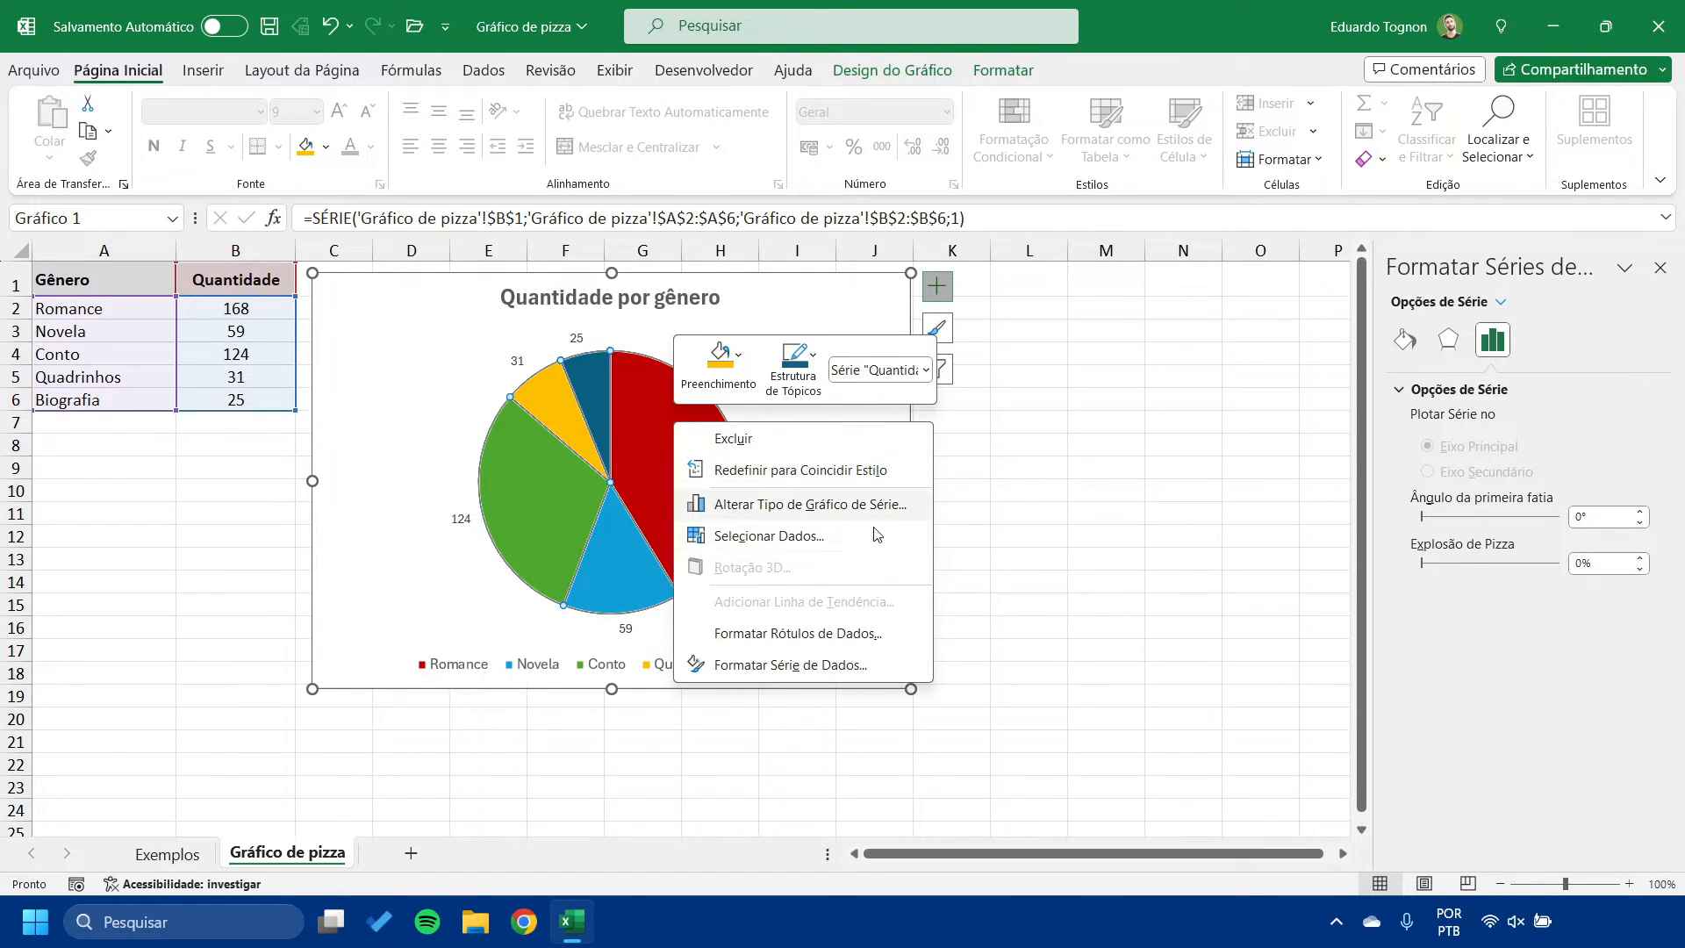
click(818, 633)
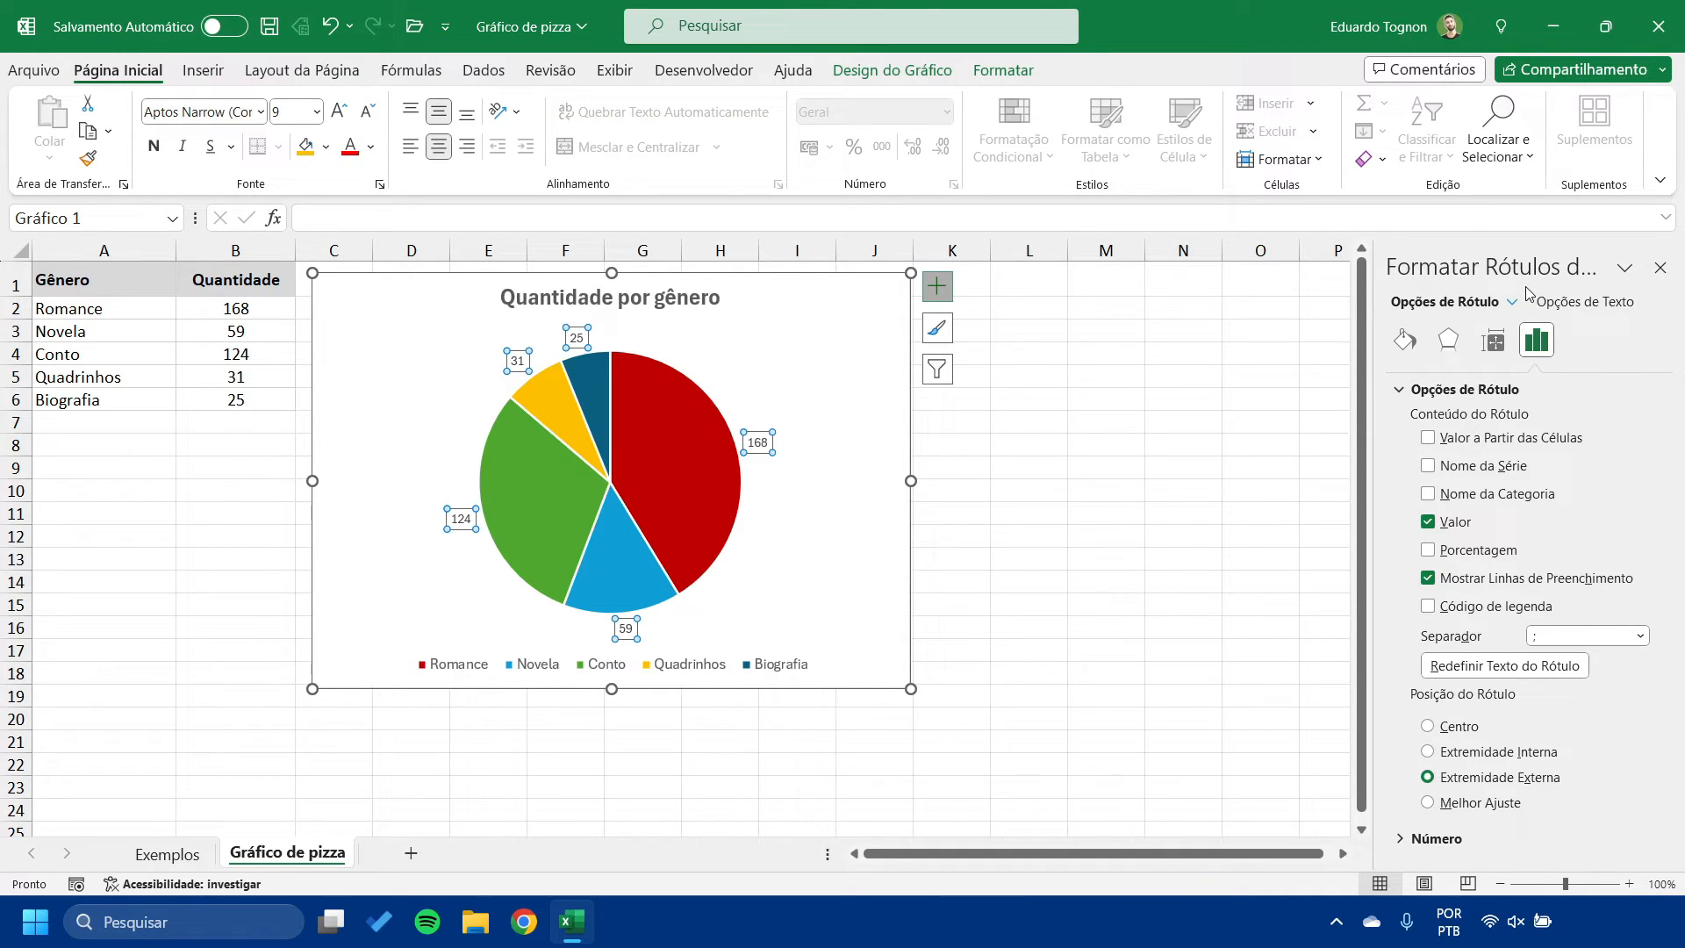
click(1405, 341)
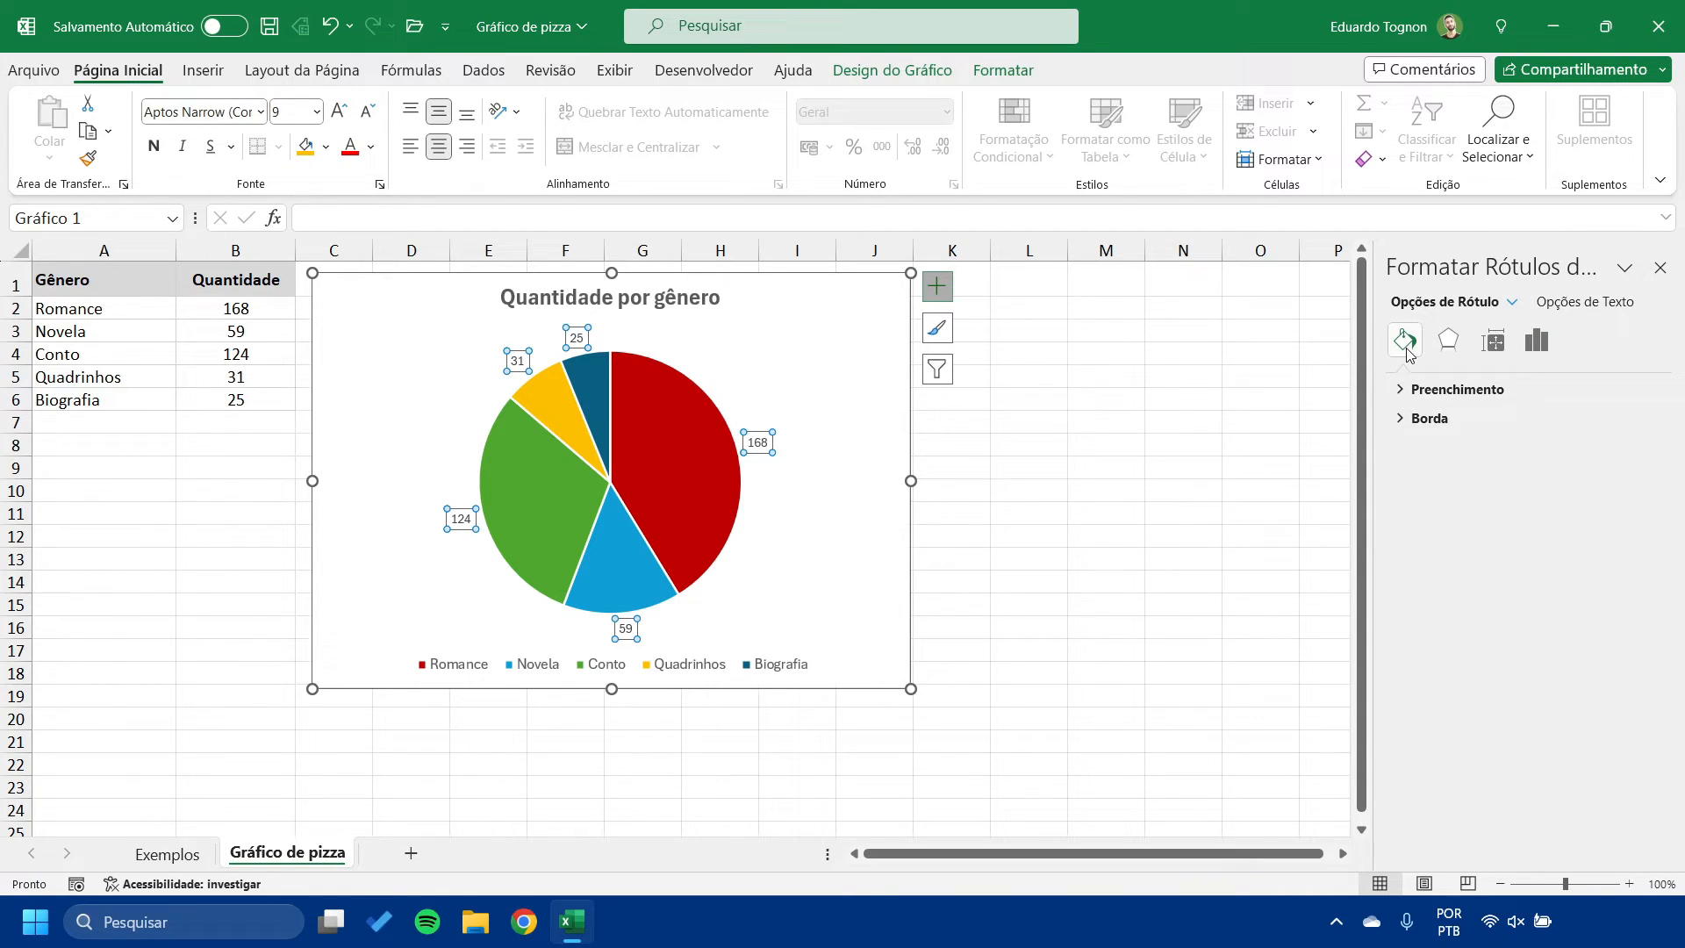
click(1448, 340)
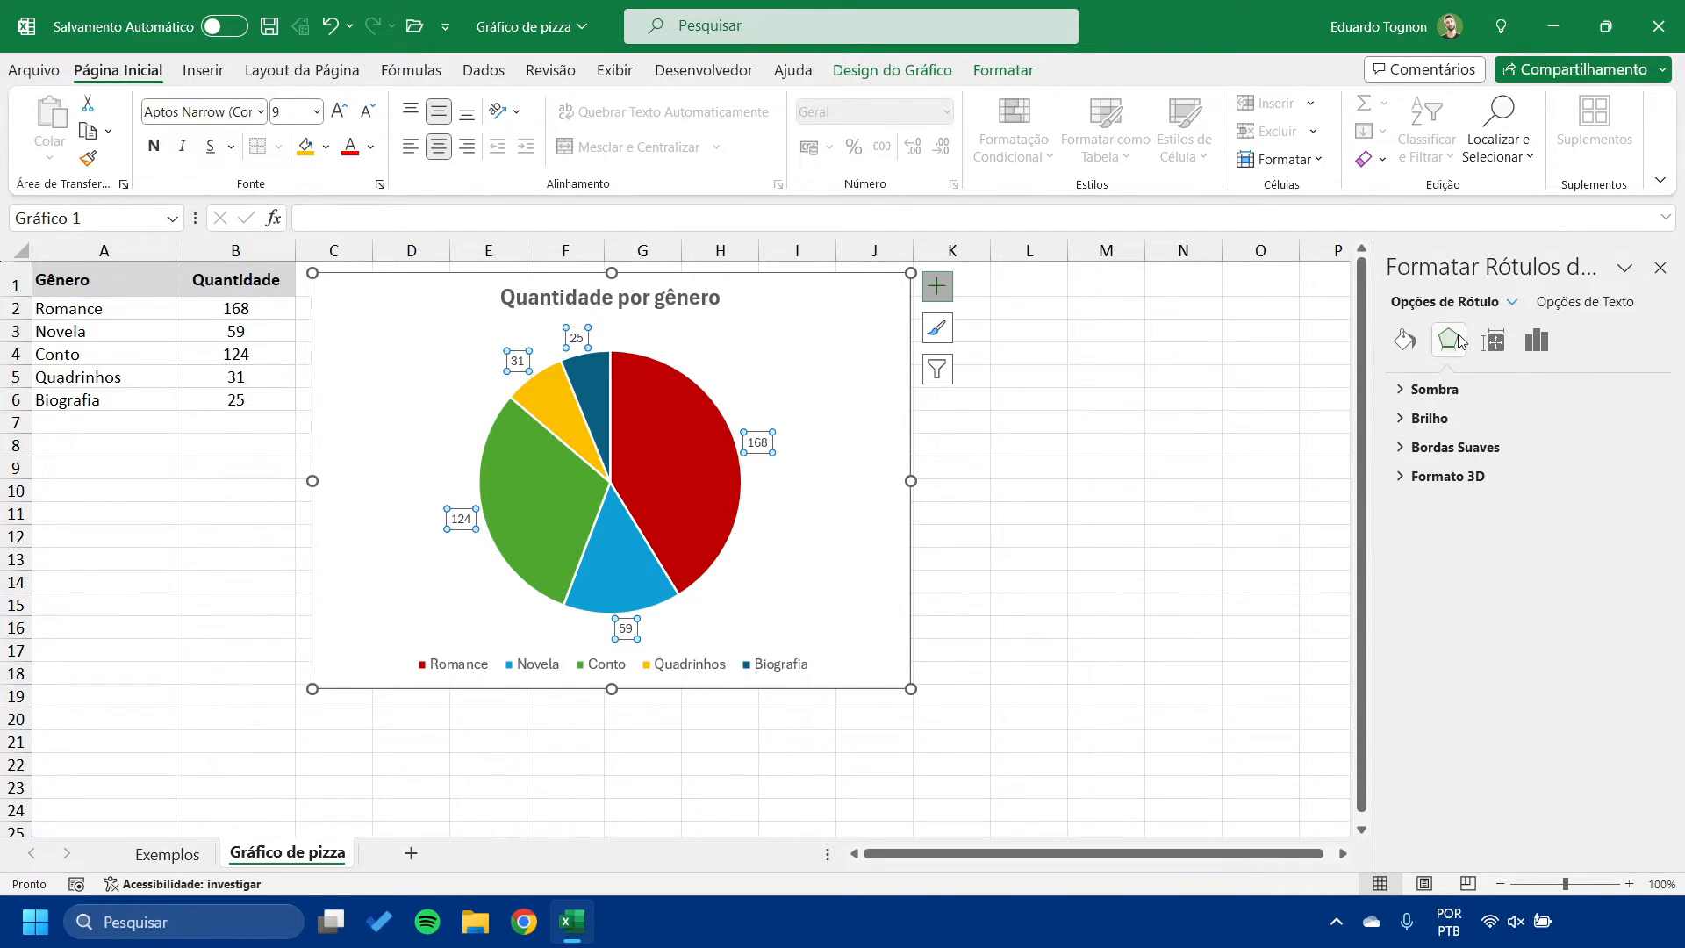
click(1493, 341)
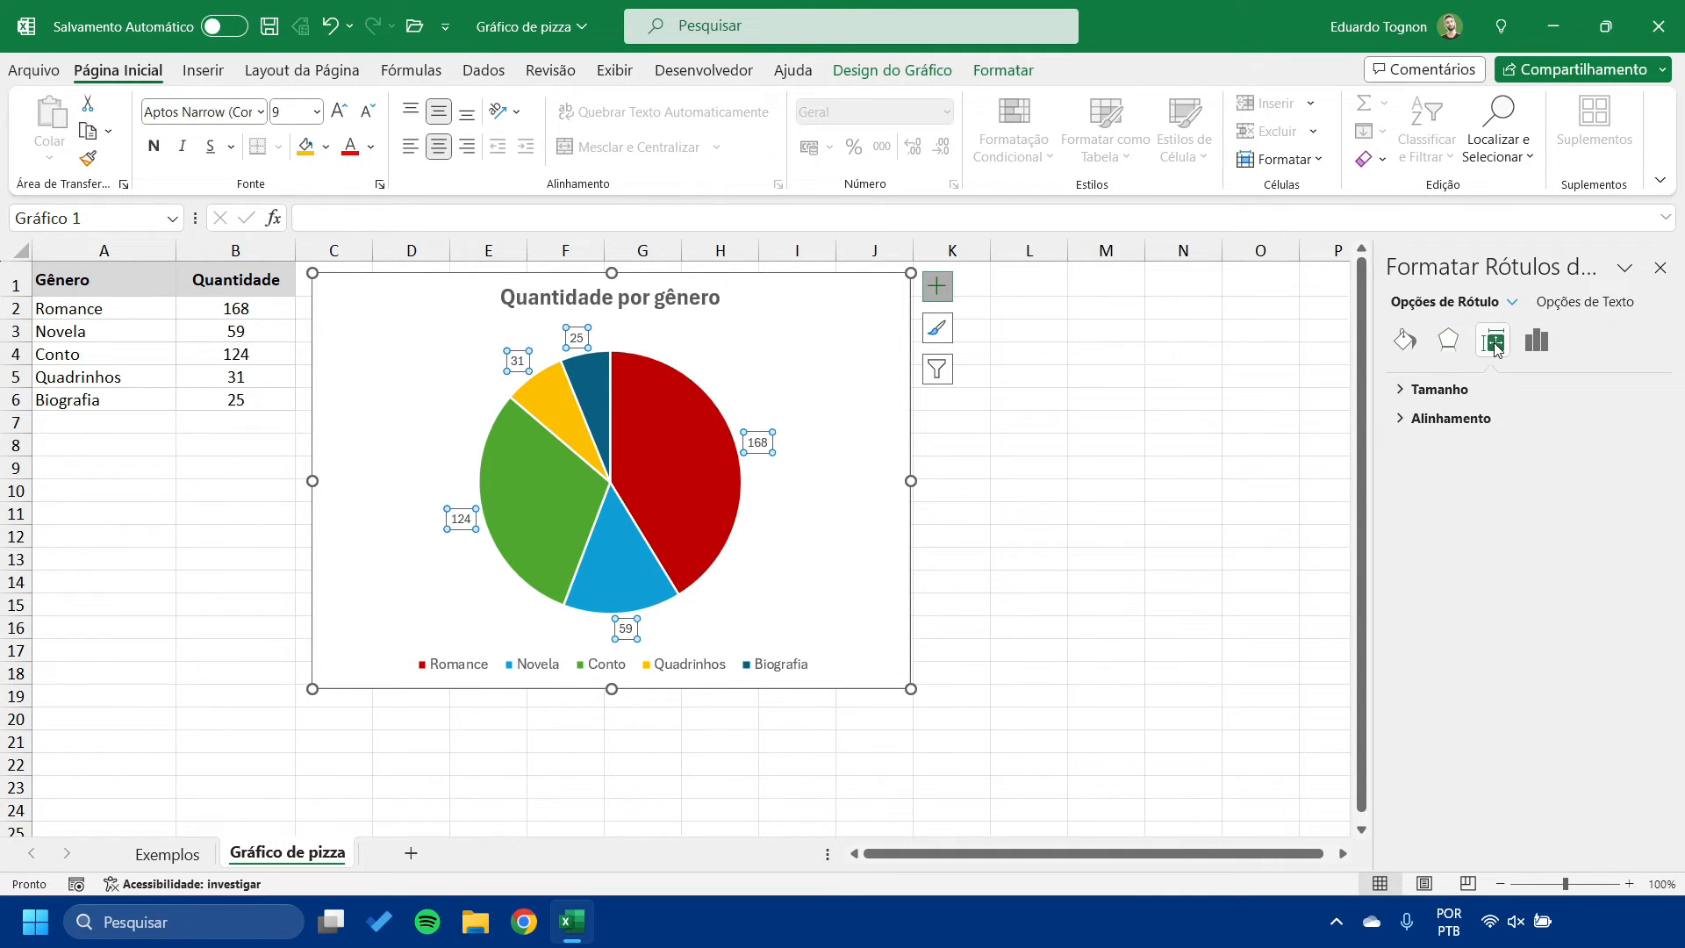
click(1535, 342)
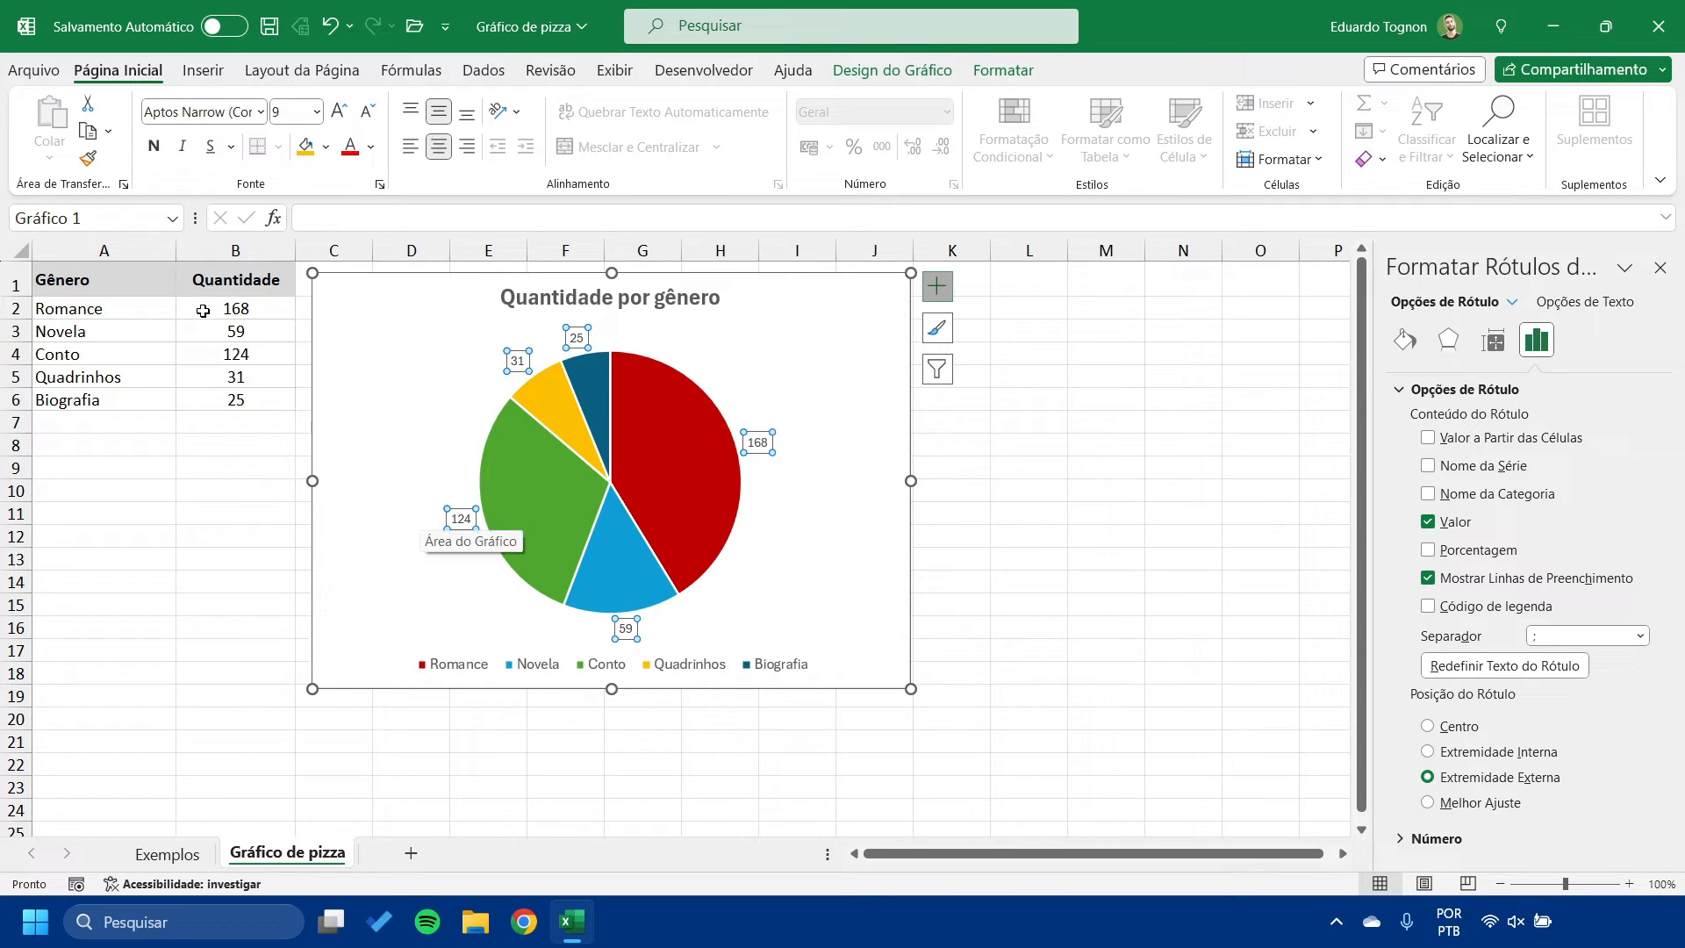
- Compare the formatting options offered for the pie series, the data labels and the legend, including the legend's effects and position settings
click(521, 451)
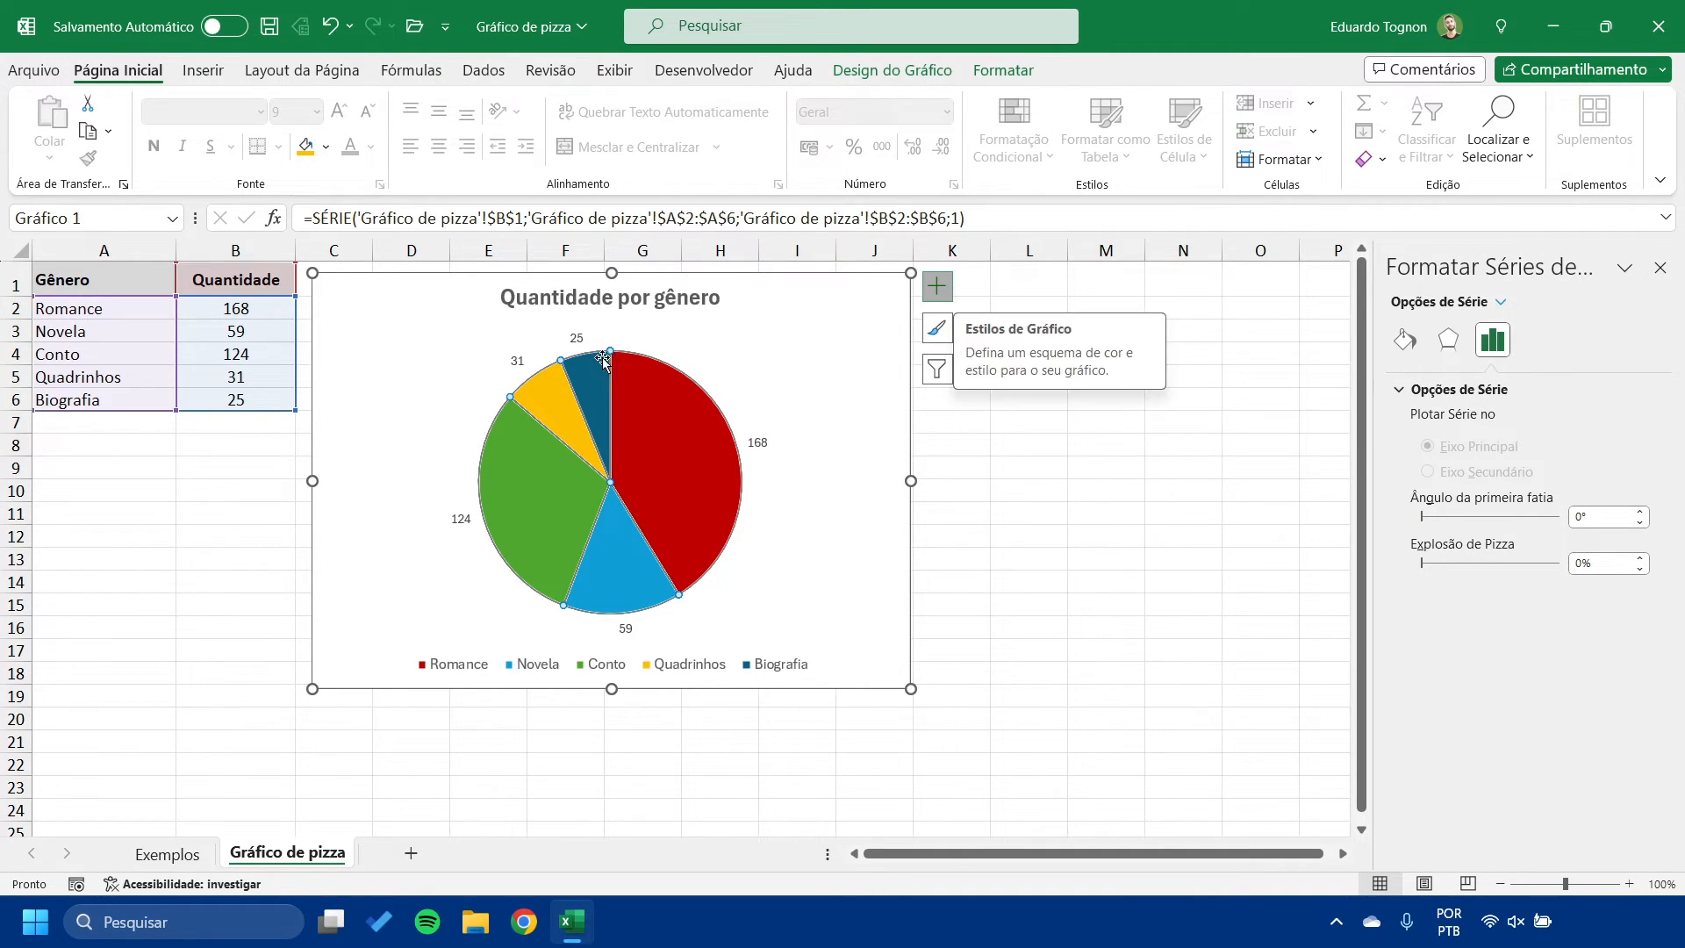
click(577, 341)
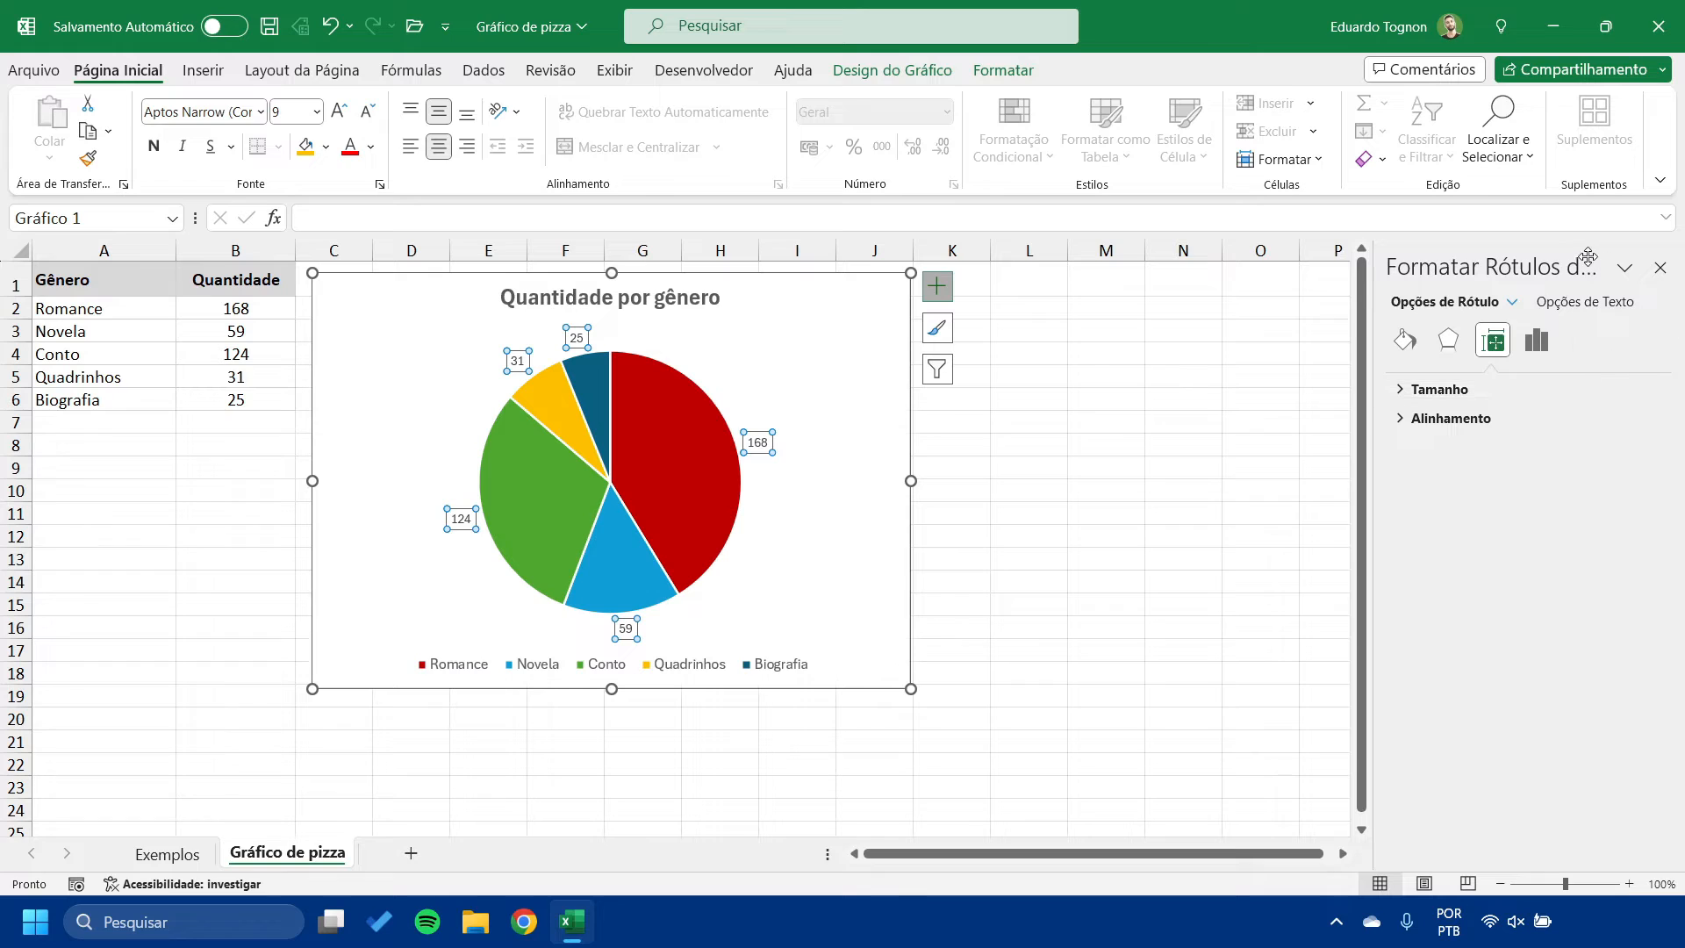
click(583, 664)
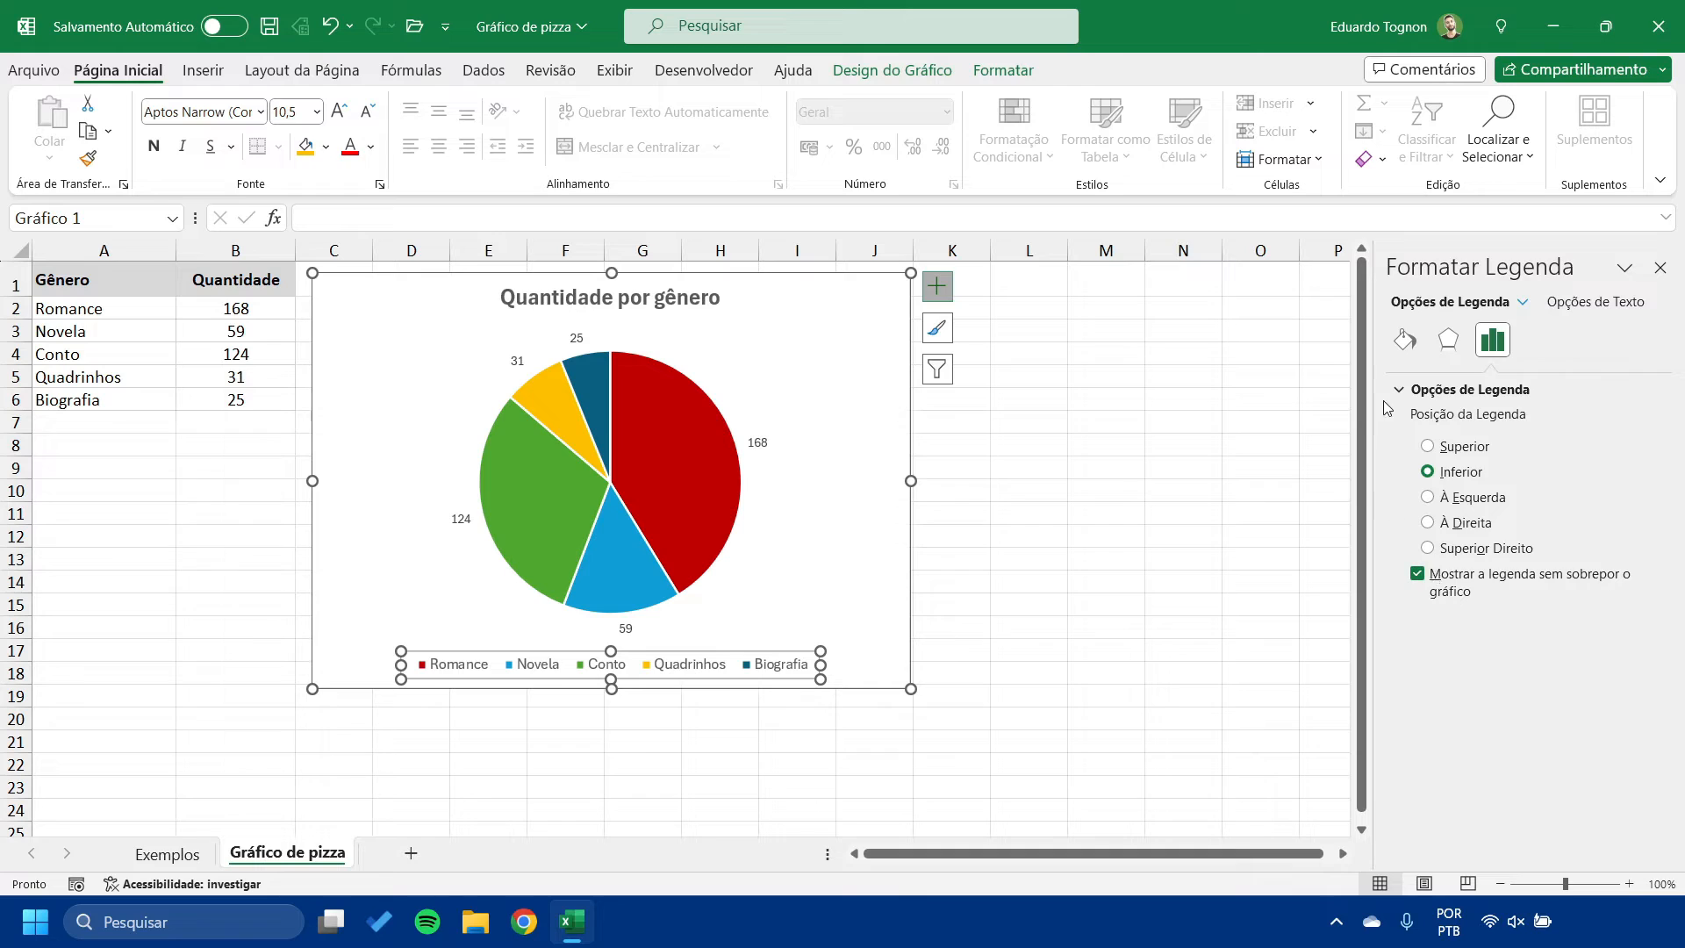
click(1448, 341)
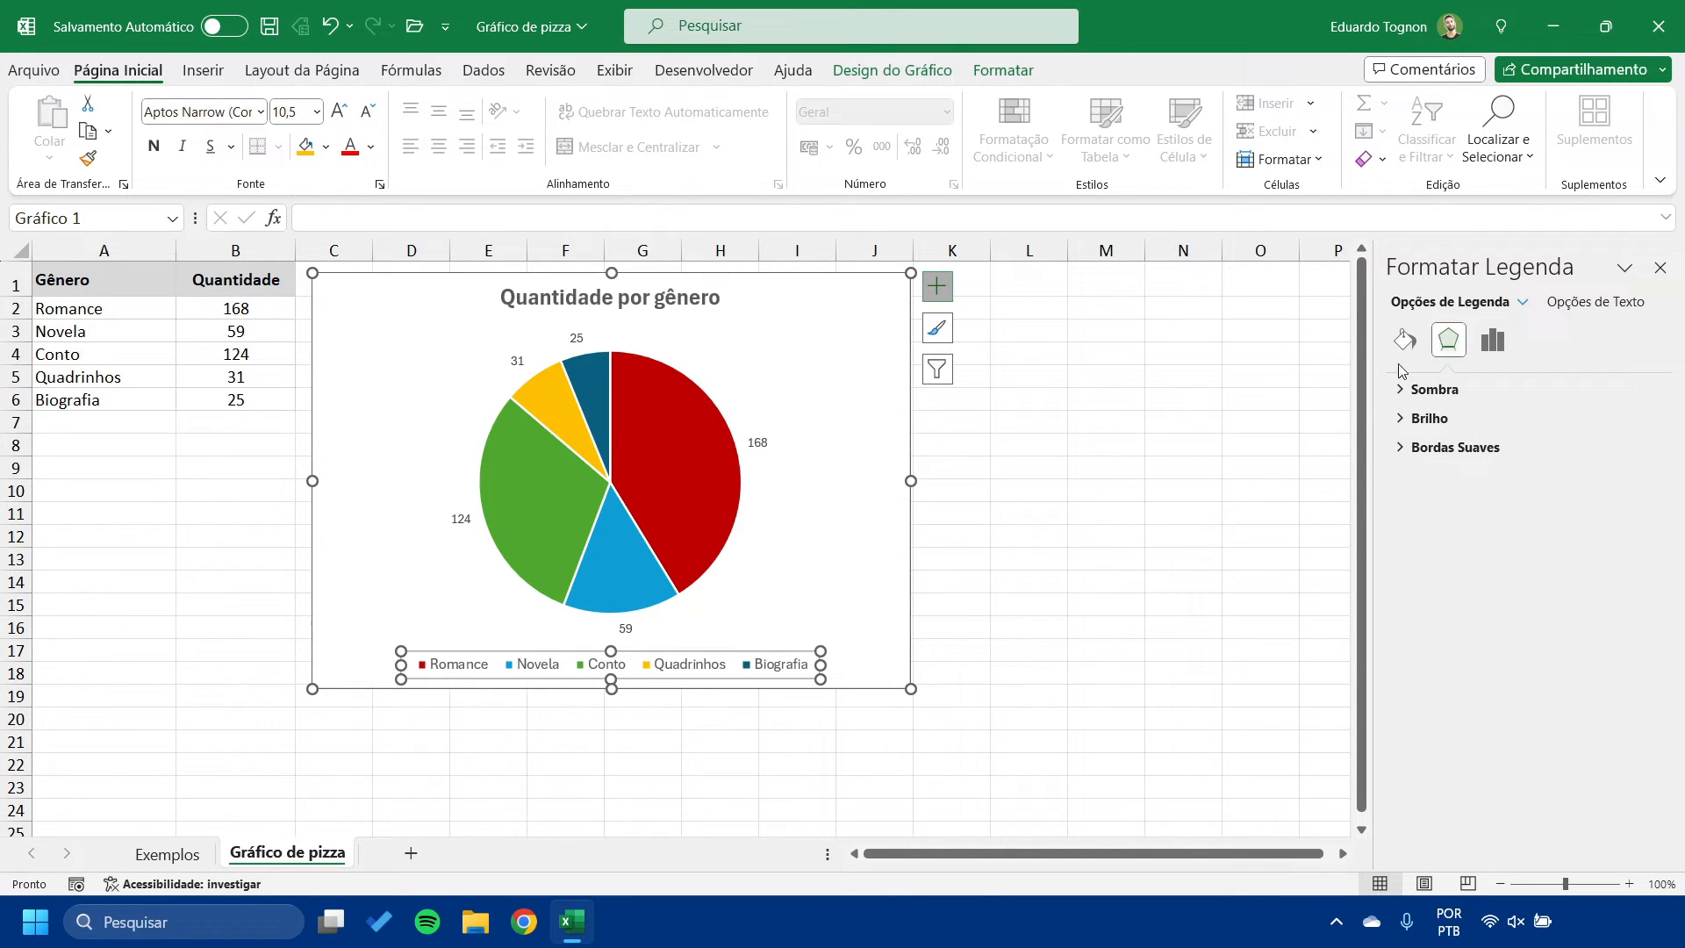
click(1404, 341)
click(1492, 341)
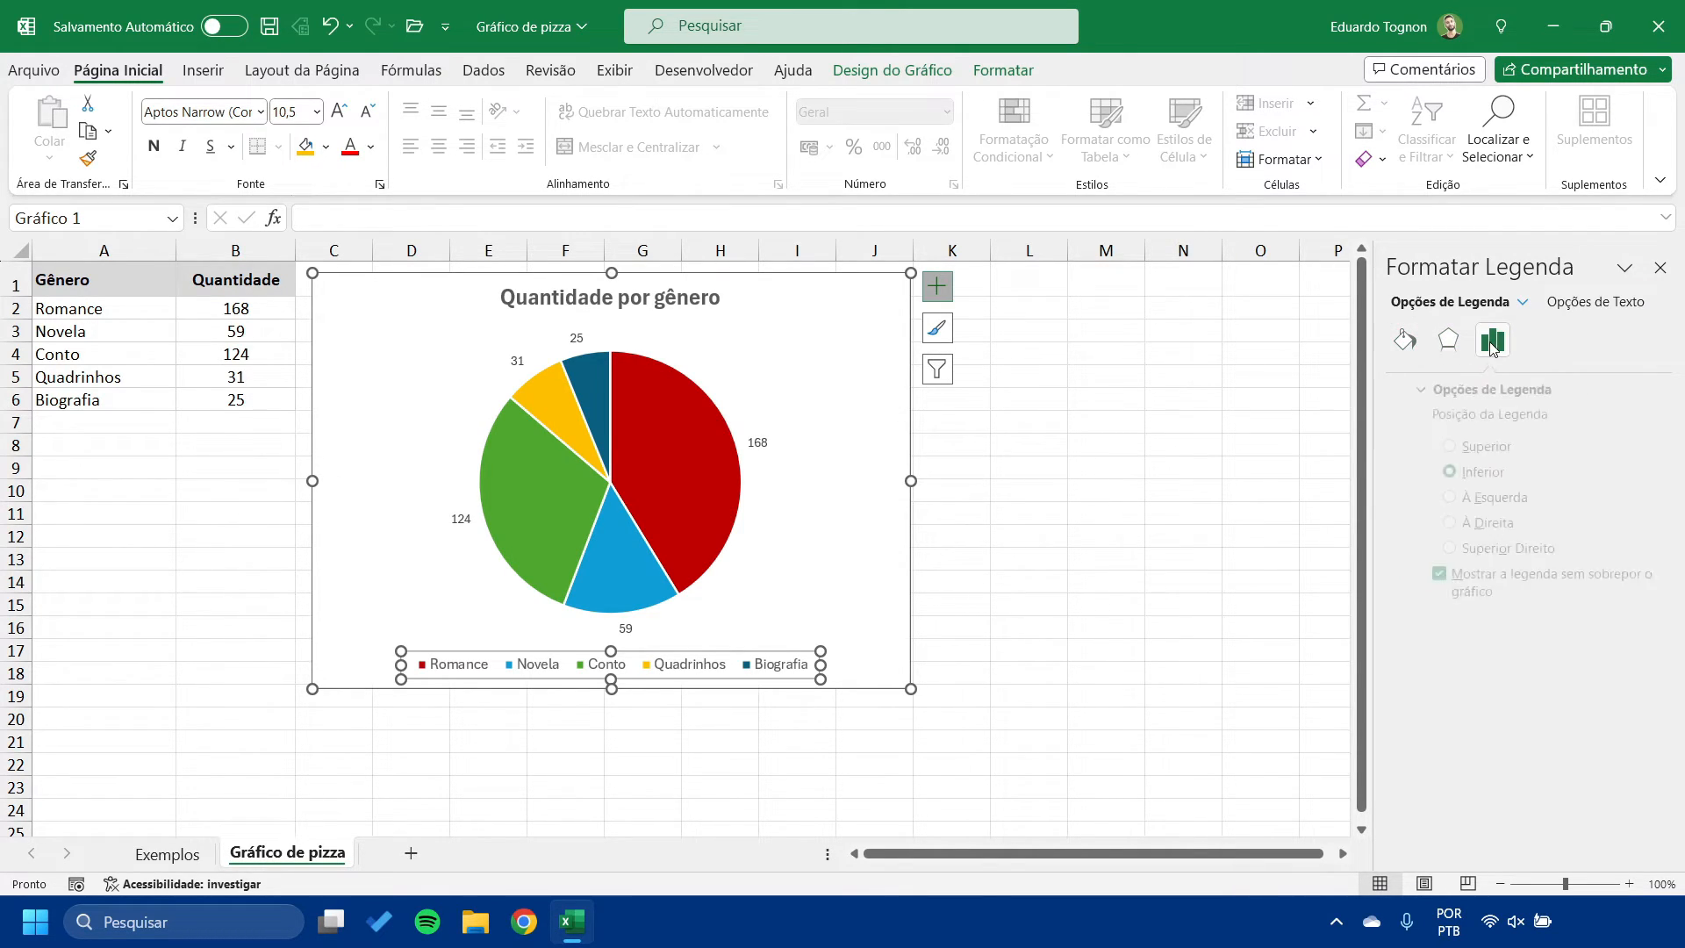
- Rotate the pie series by setting the angle of the first slice to 49°
click(670, 445)
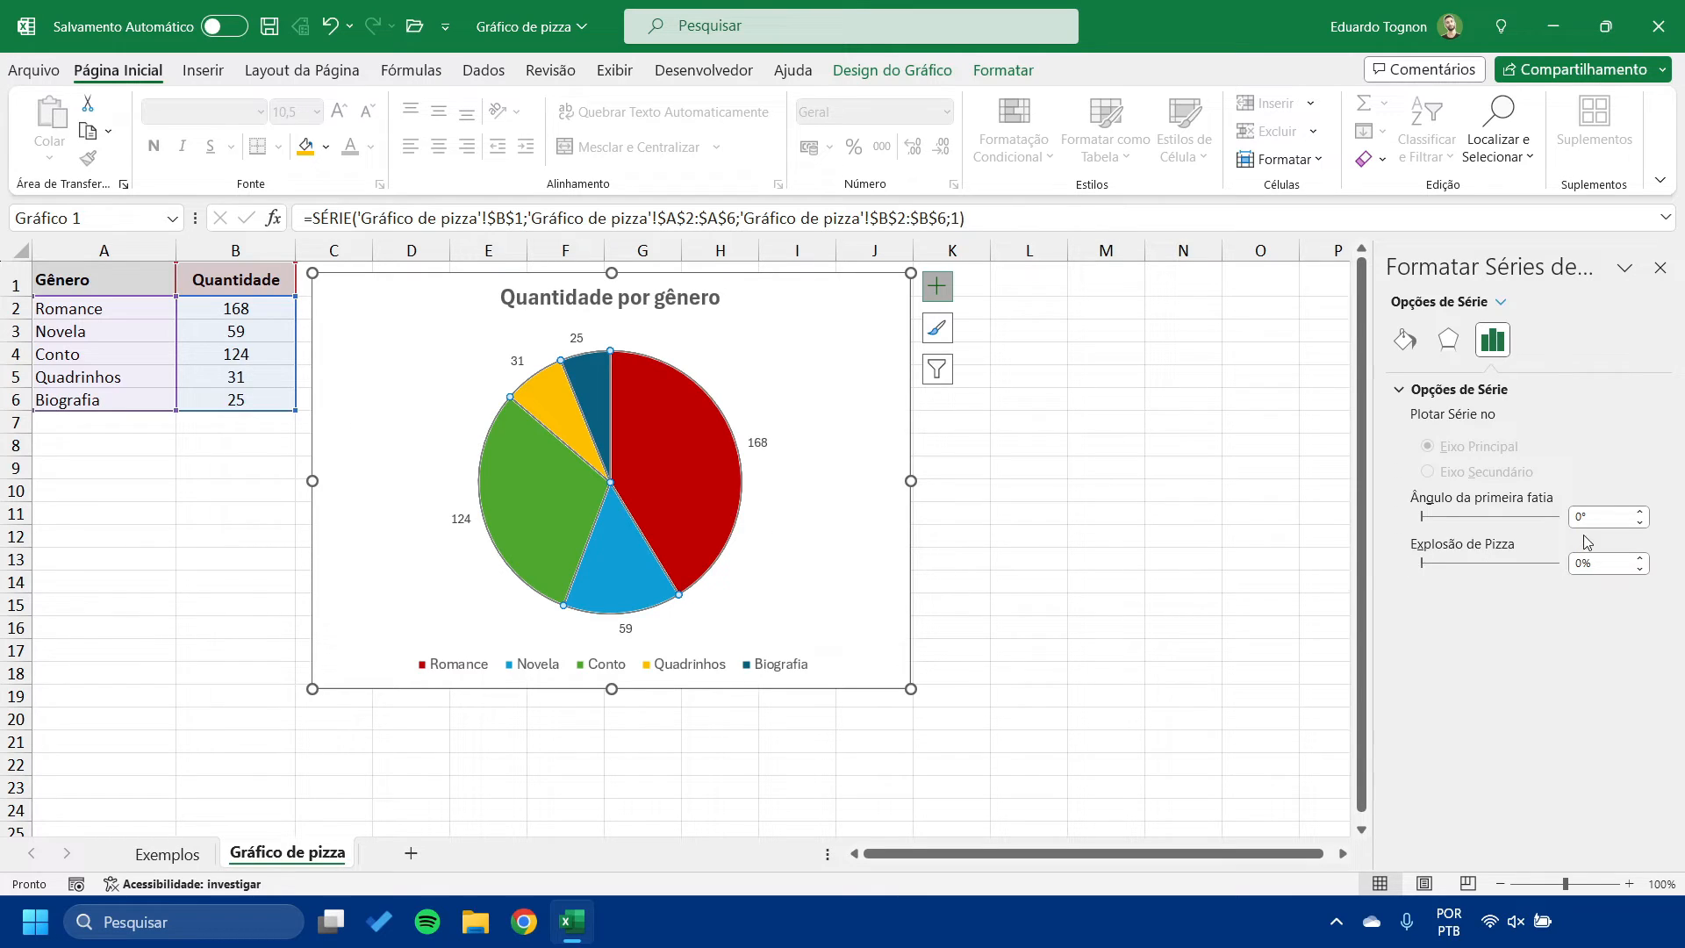
click(1641, 512)
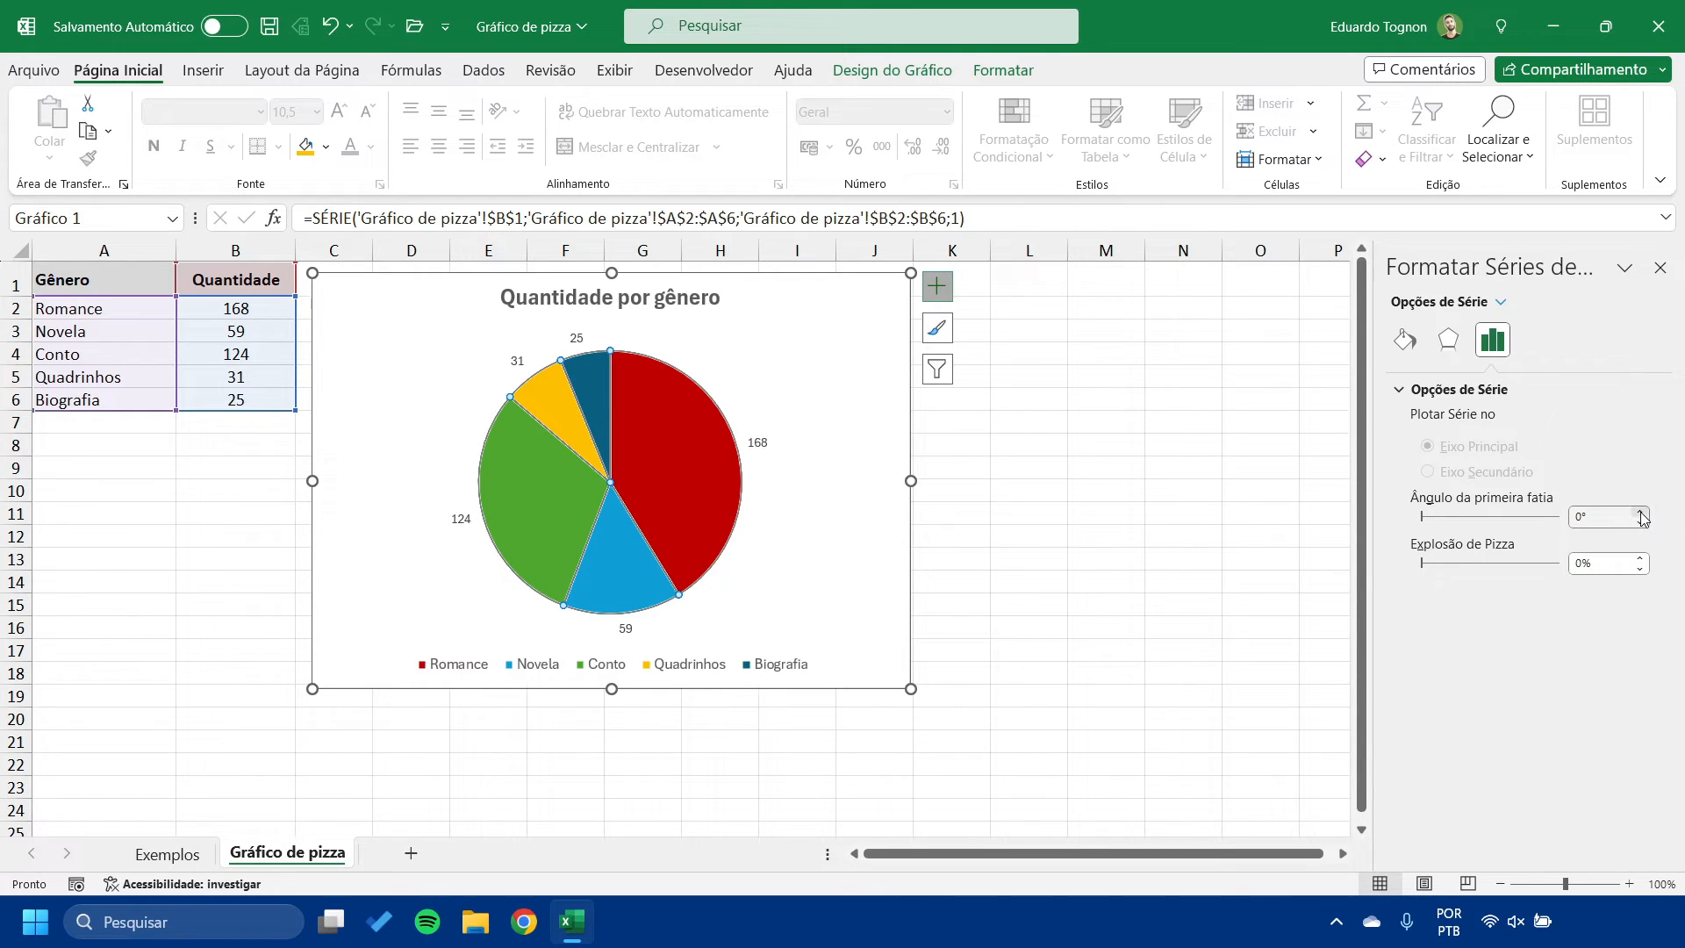
click(1641, 511)
click(1641, 512)
click(1641, 512)
click(1641, 511)
click(1641, 512)
click(1641, 512)
click(1641, 512)
click(1641, 514)
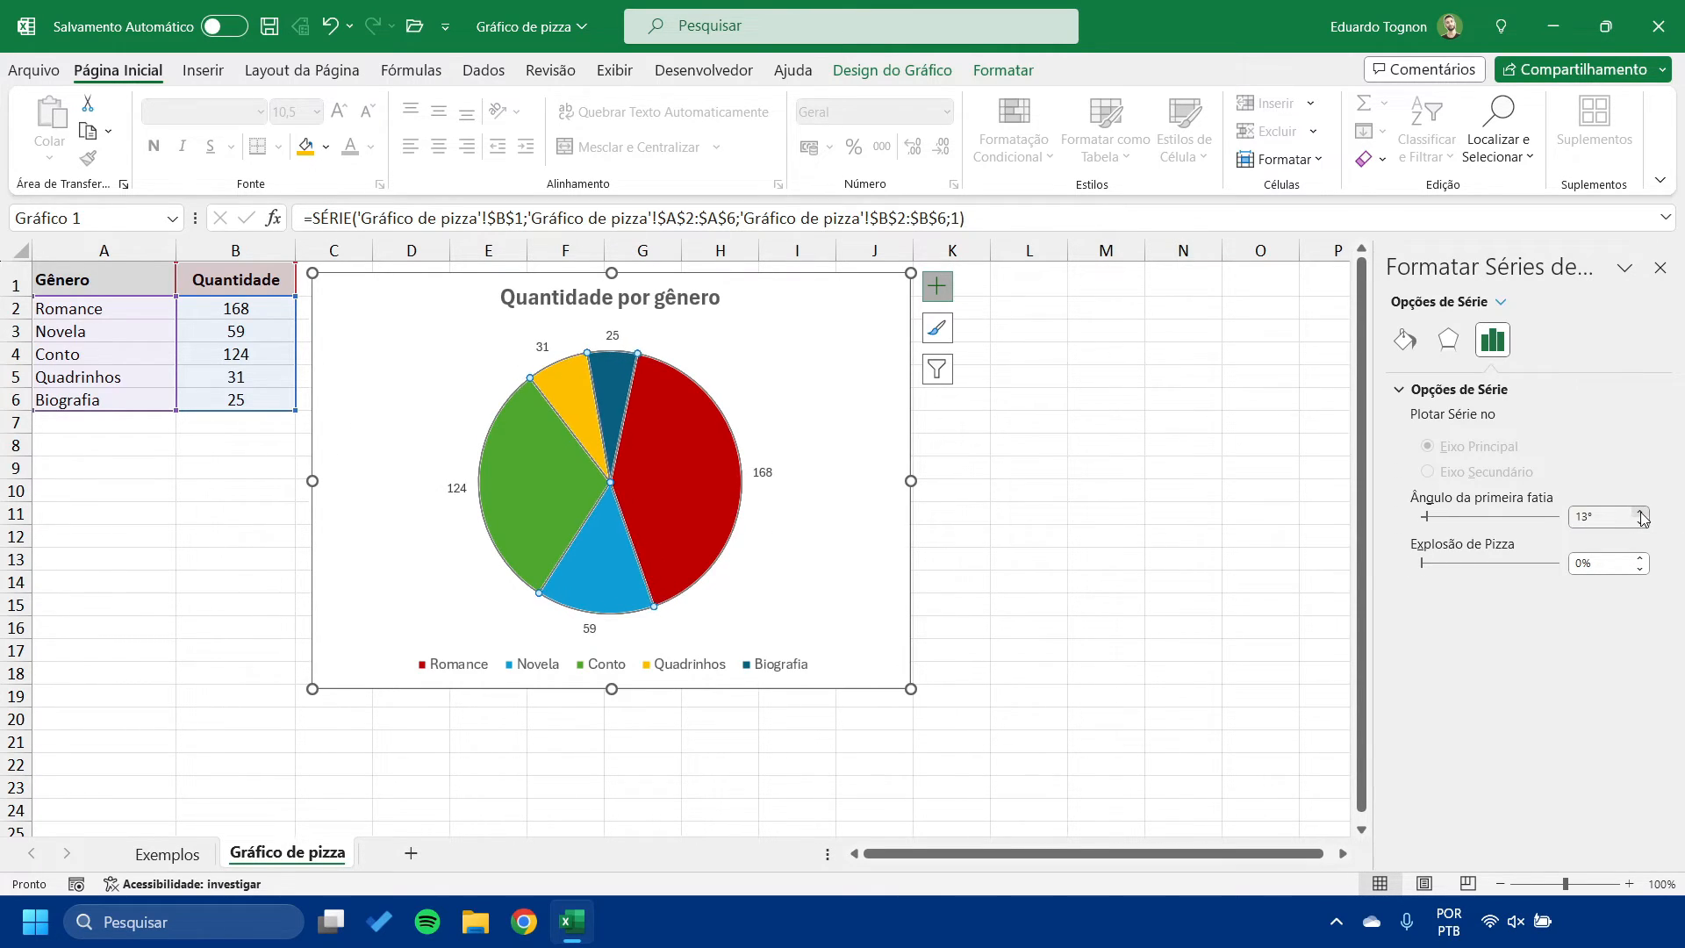
click(1641, 513)
click(1641, 514)
click(1641, 512)
click(1641, 512)
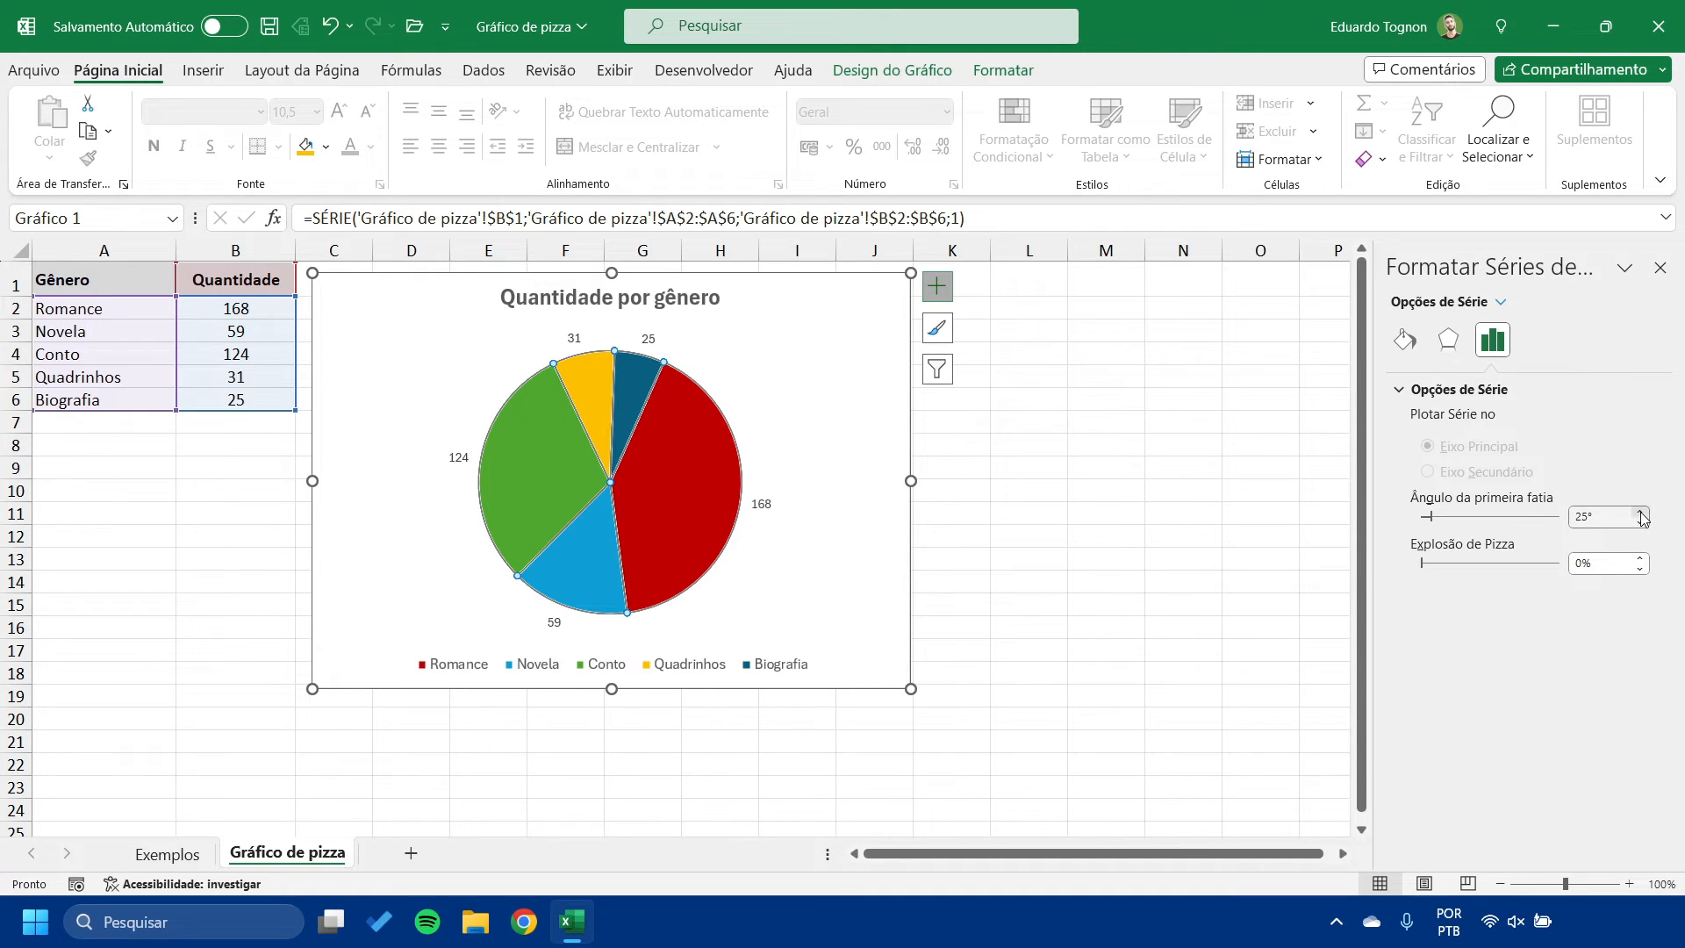
click(1641, 512)
click(1641, 513)
click(1641, 513)
click(1641, 512)
click(1641, 513)
click(1641, 512)
click(1641, 513)
click(1641, 513)
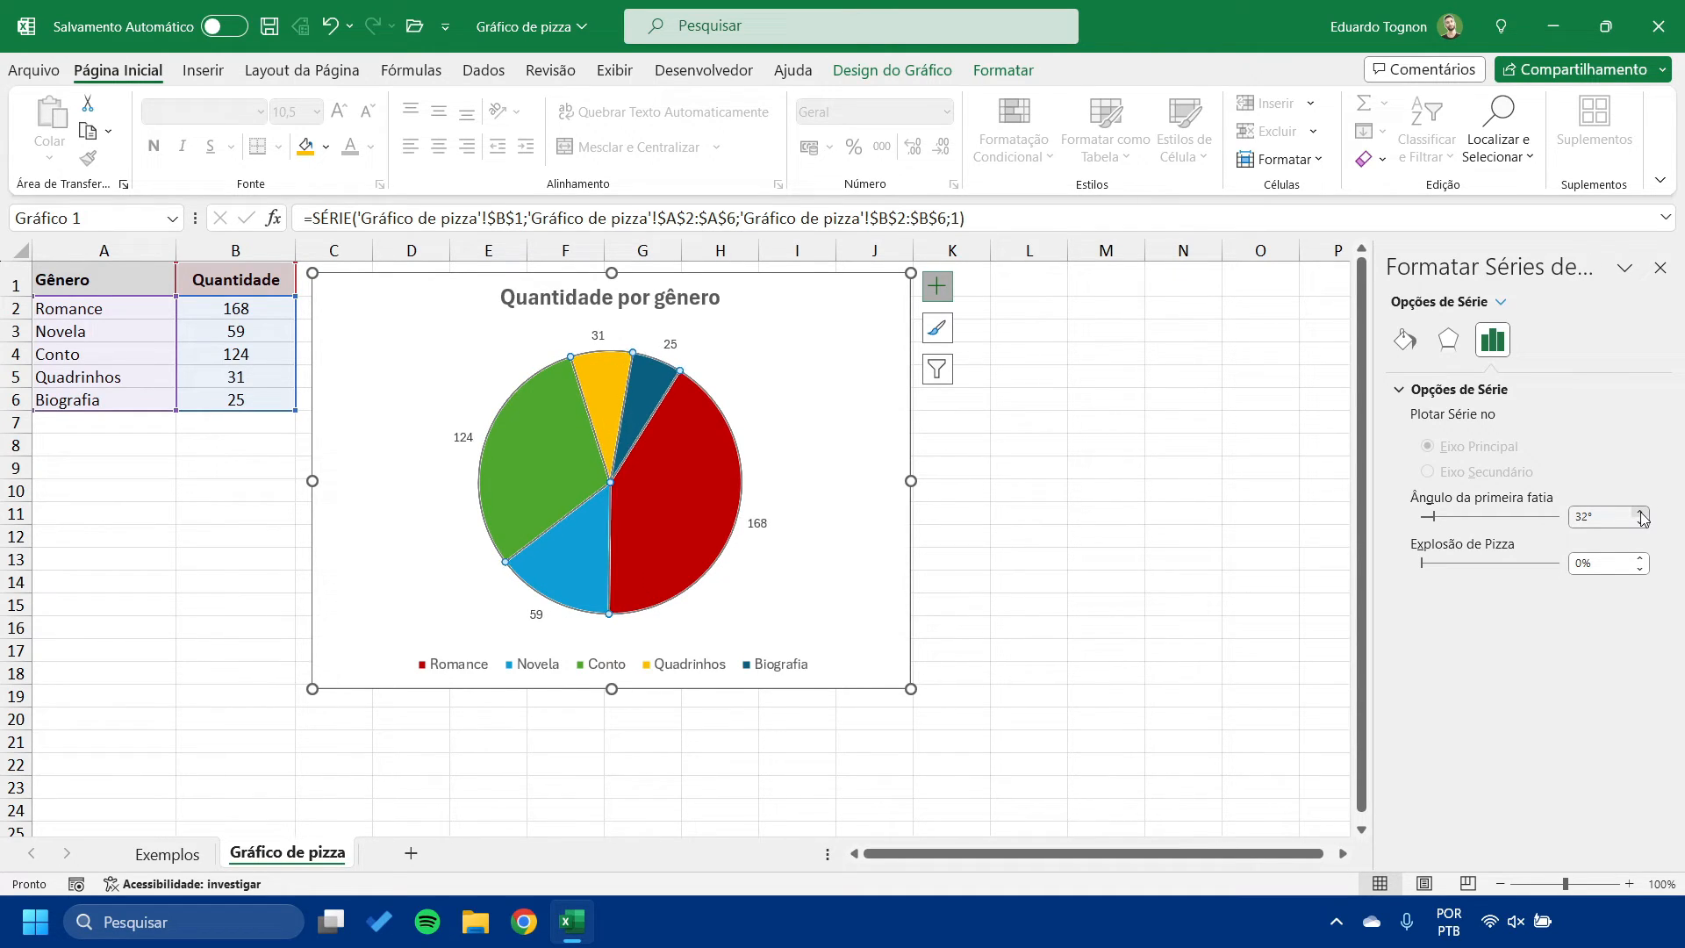
click(1641, 512)
click(1640, 512)
click(1641, 513)
click(1641, 513)
click(1641, 513)
click(1641, 512)
click(1640, 512)
click(1641, 512)
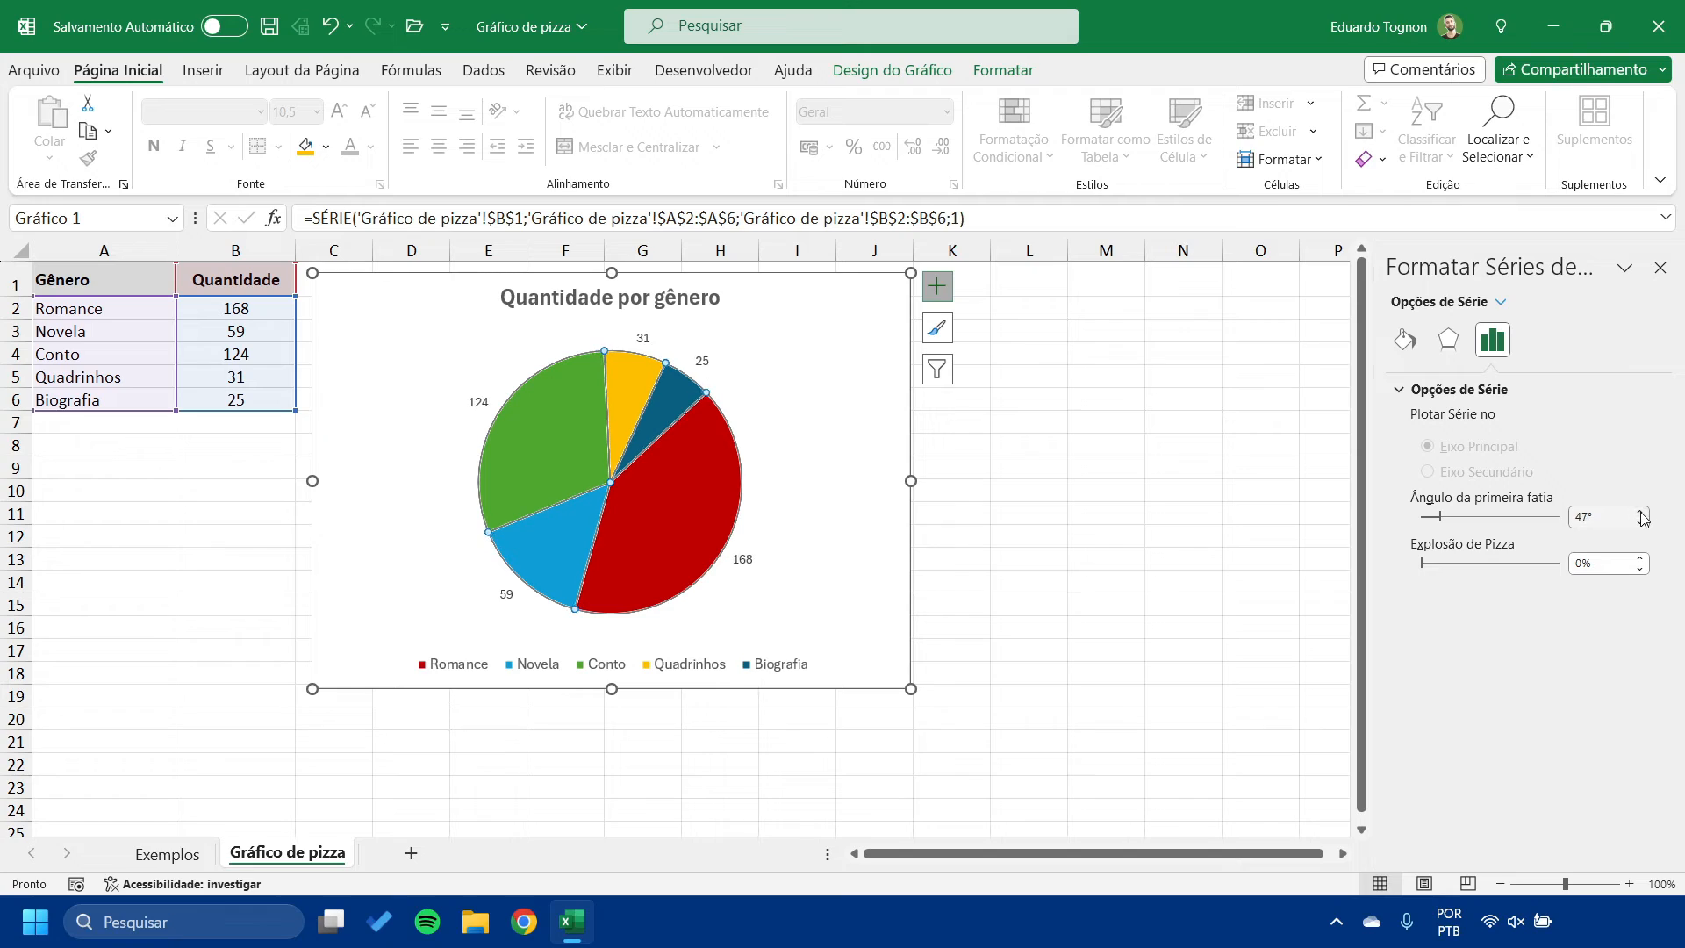
click(1641, 512)
click(1640, 513)
click(1641, 513)
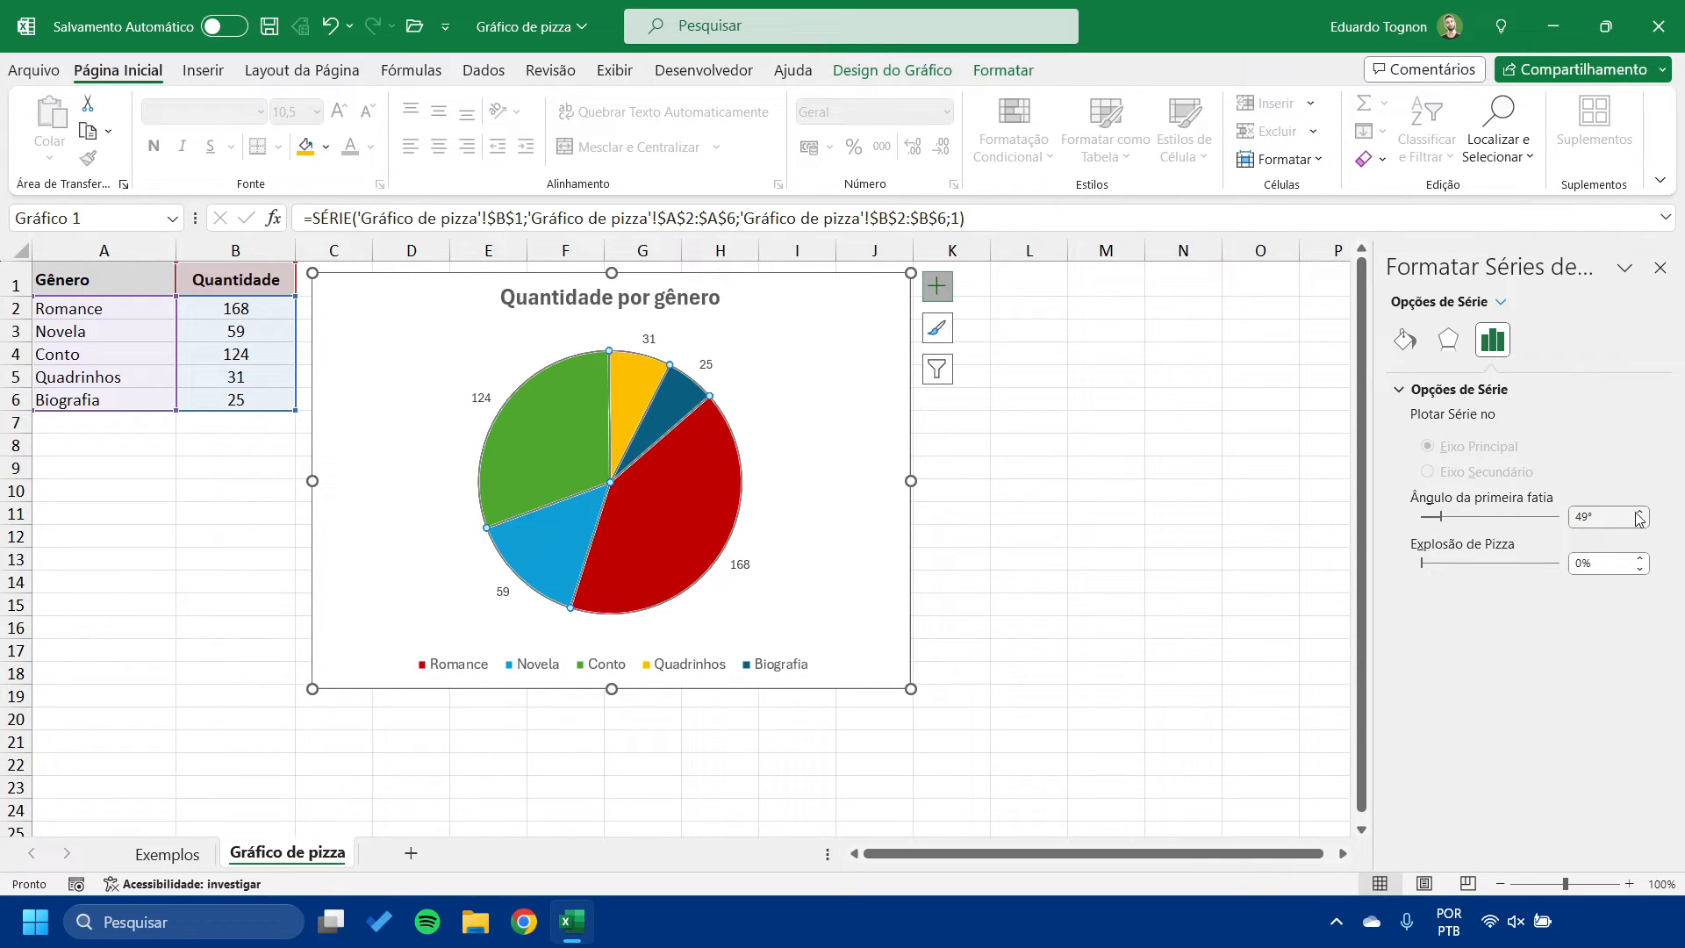
mouse_move(645, 378)
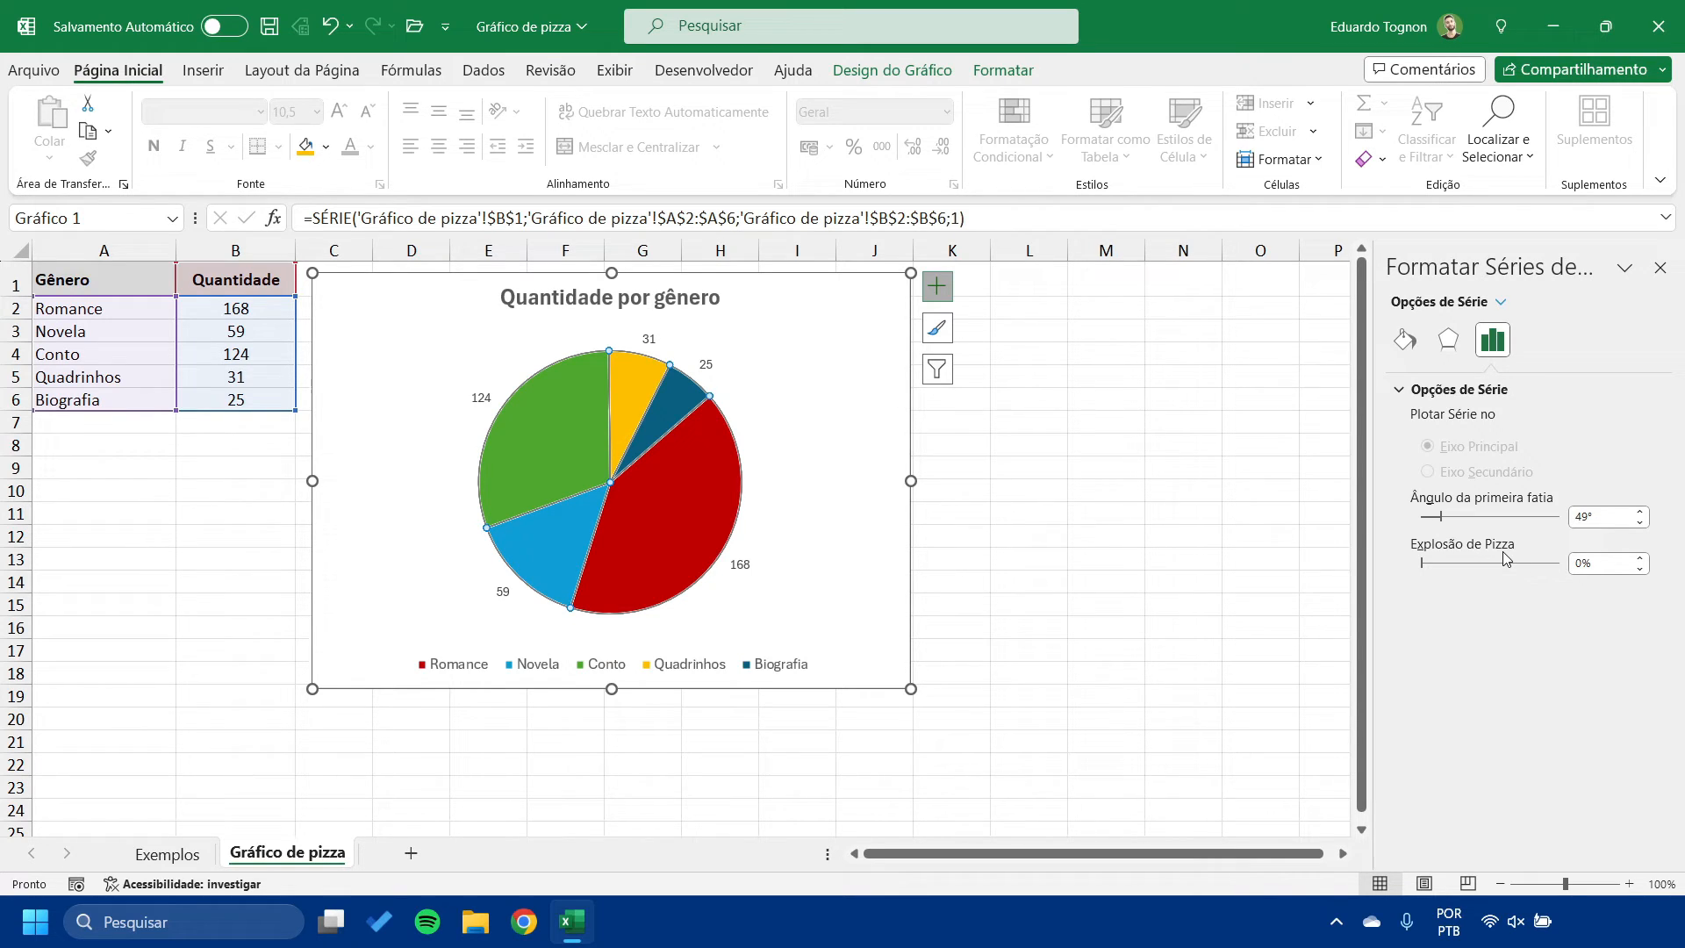
- Set the pie explosion of the series to 2% and deselect the chart
click(1640, 558)
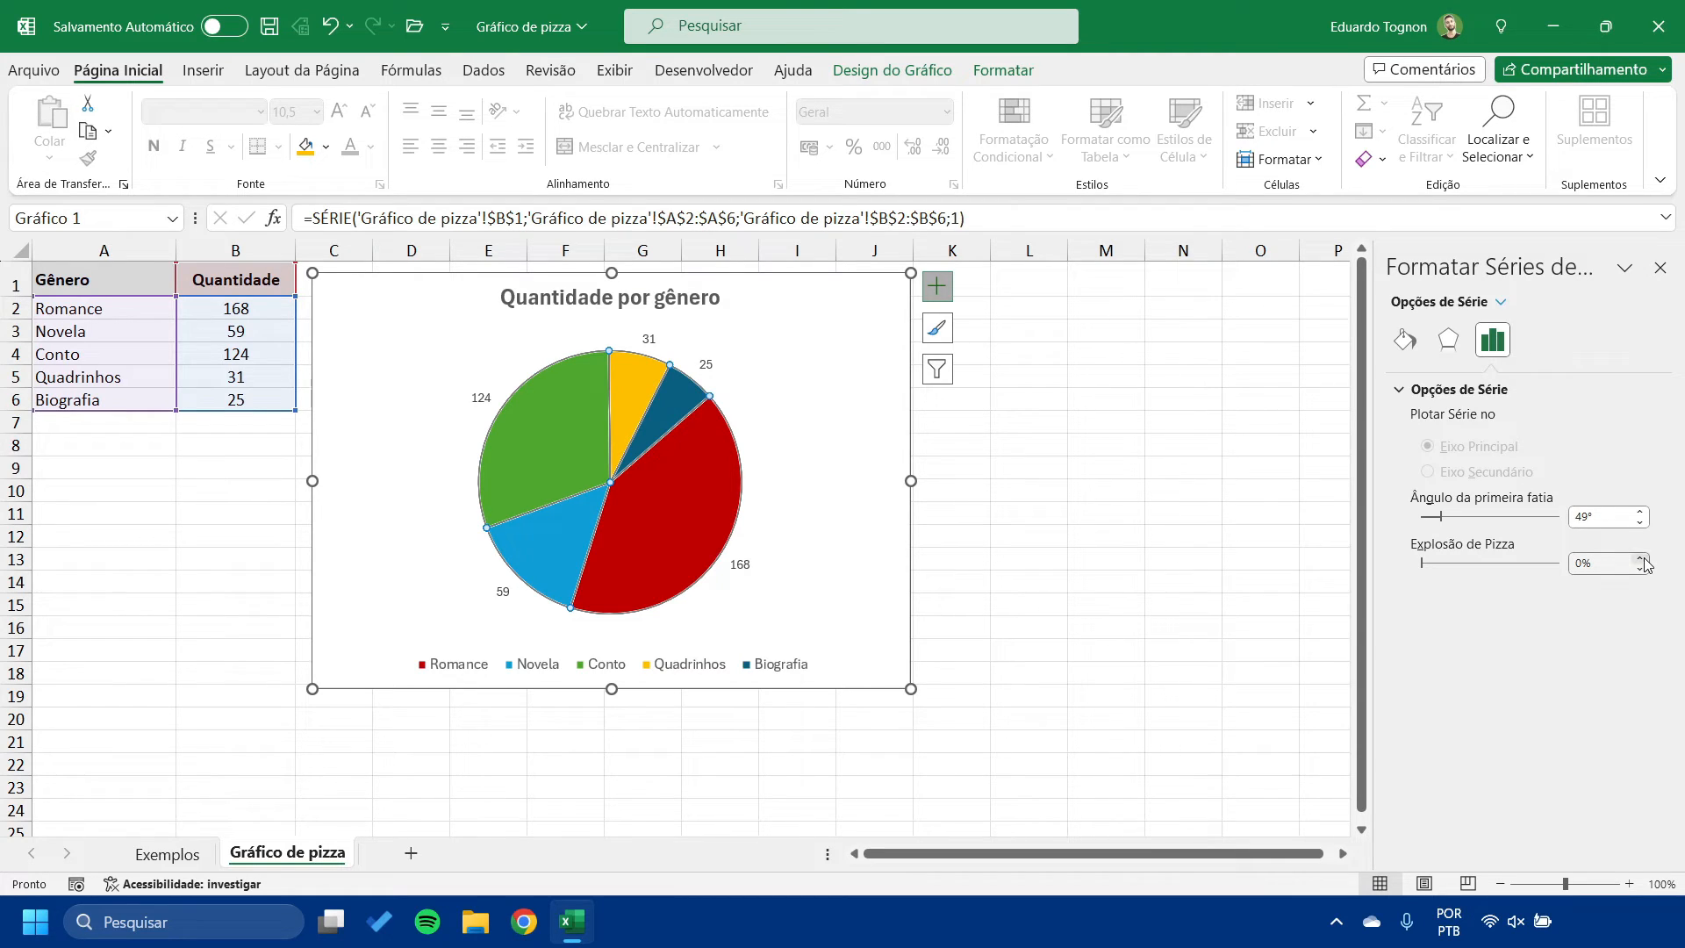
click(1640, 558)
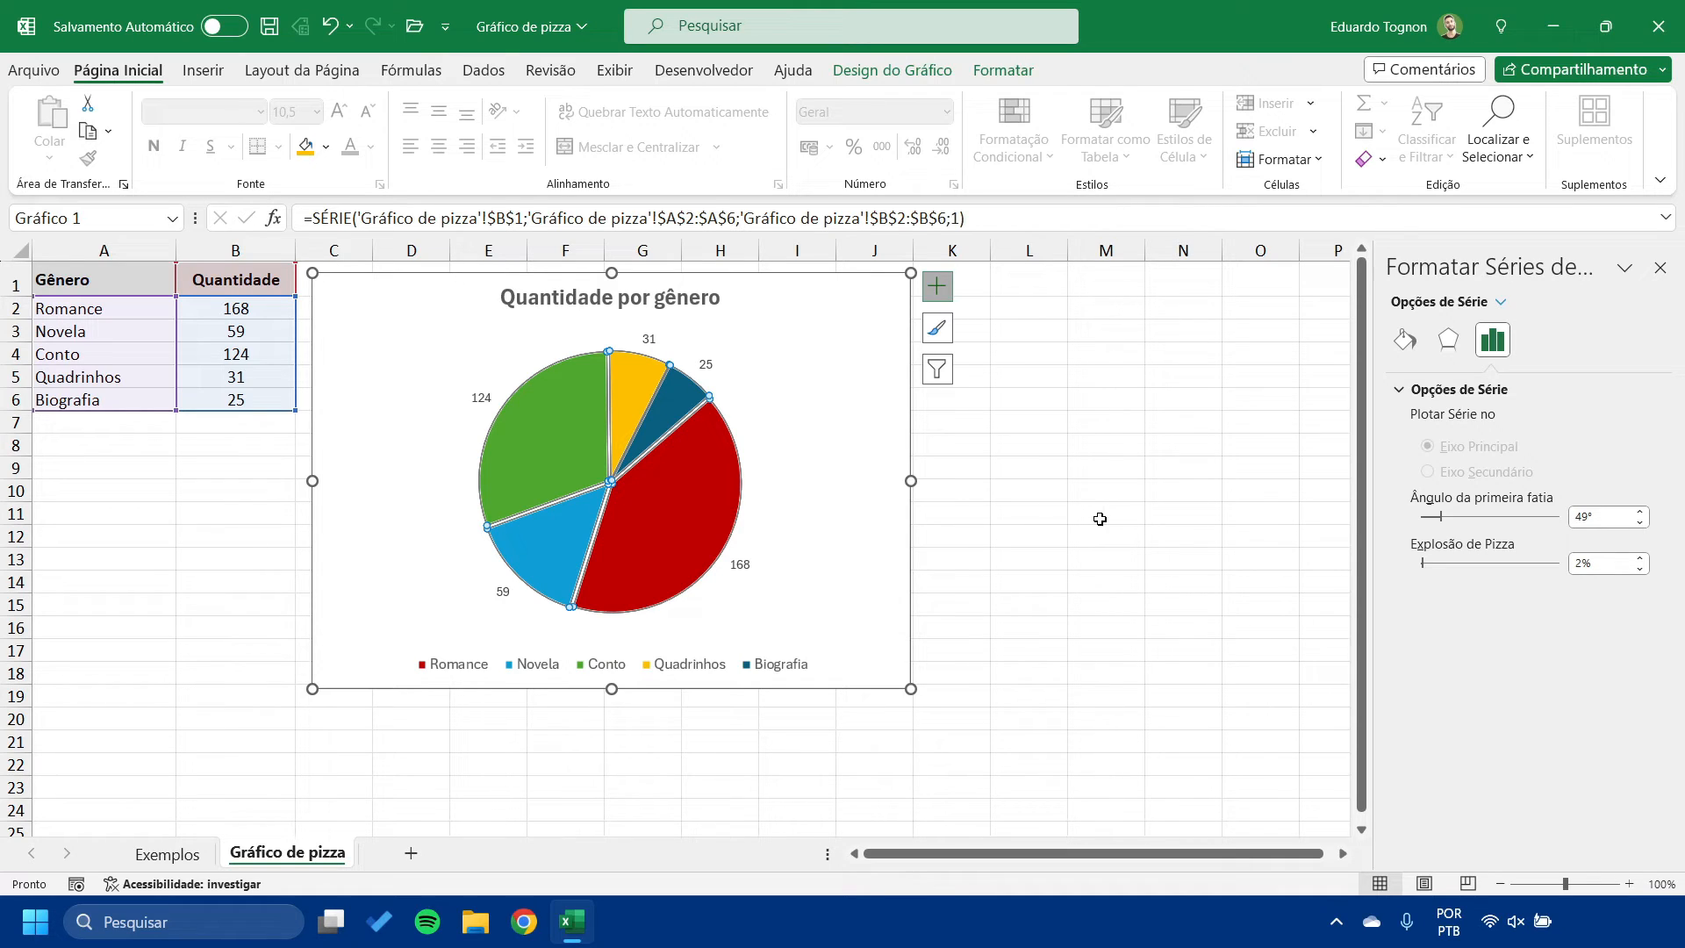
click(1123, 518)
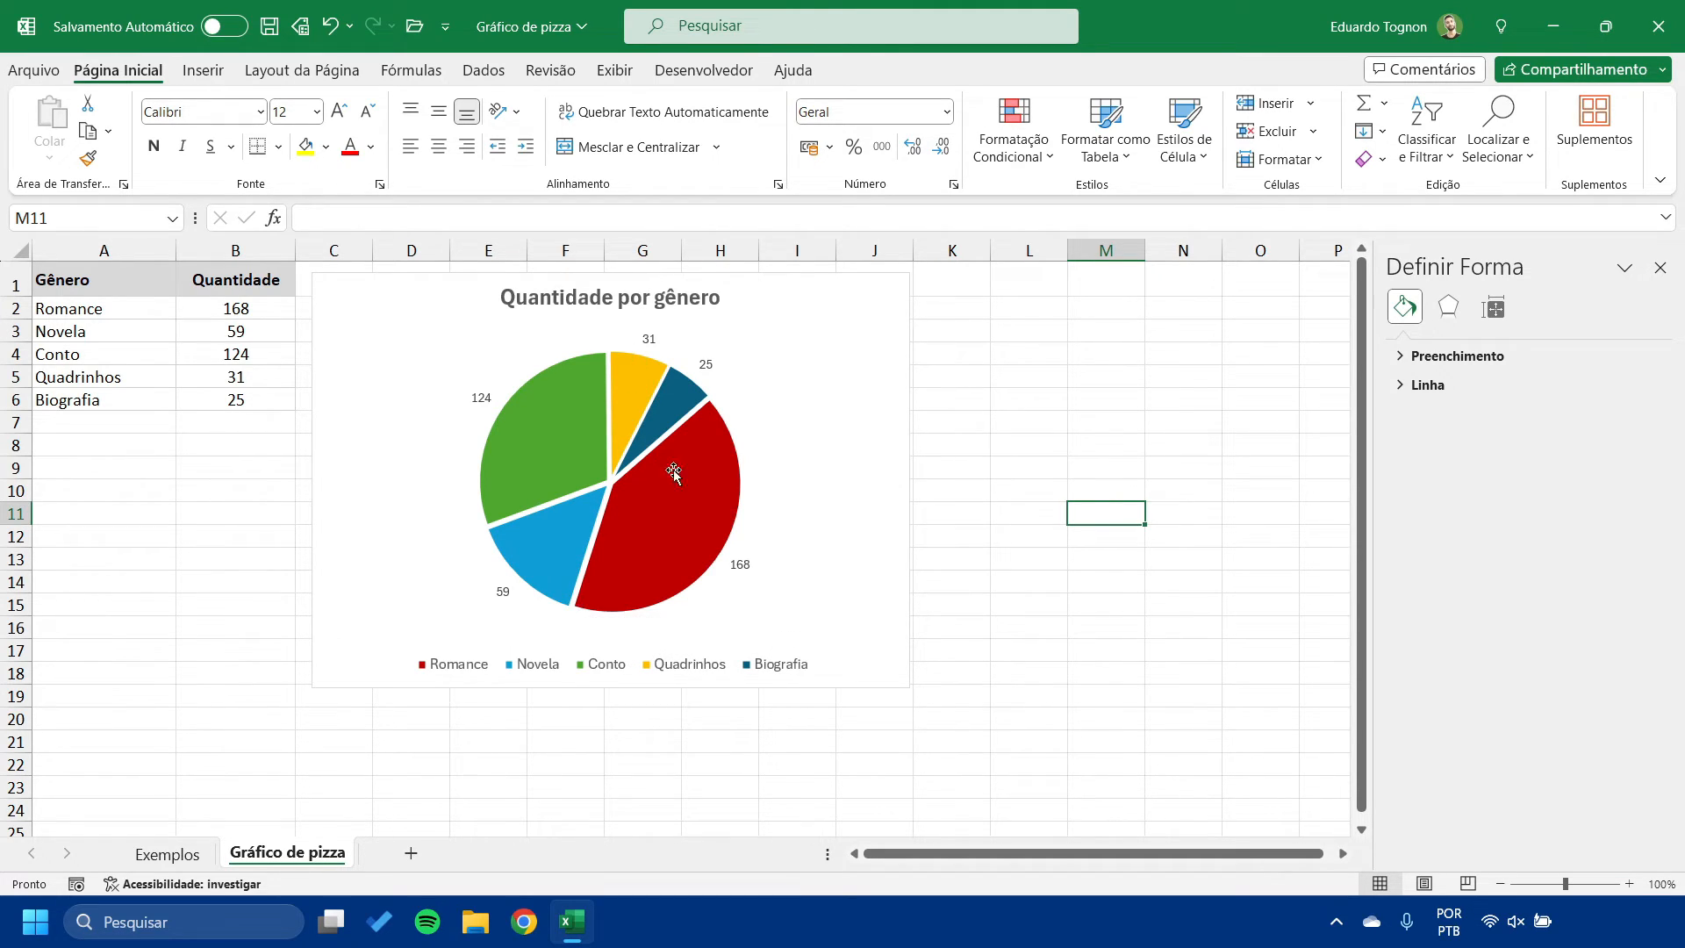
- Fill the chart area of the pie chart with a solid light gray, the lightest shade of the theme's white
mouse_move(682, 500)
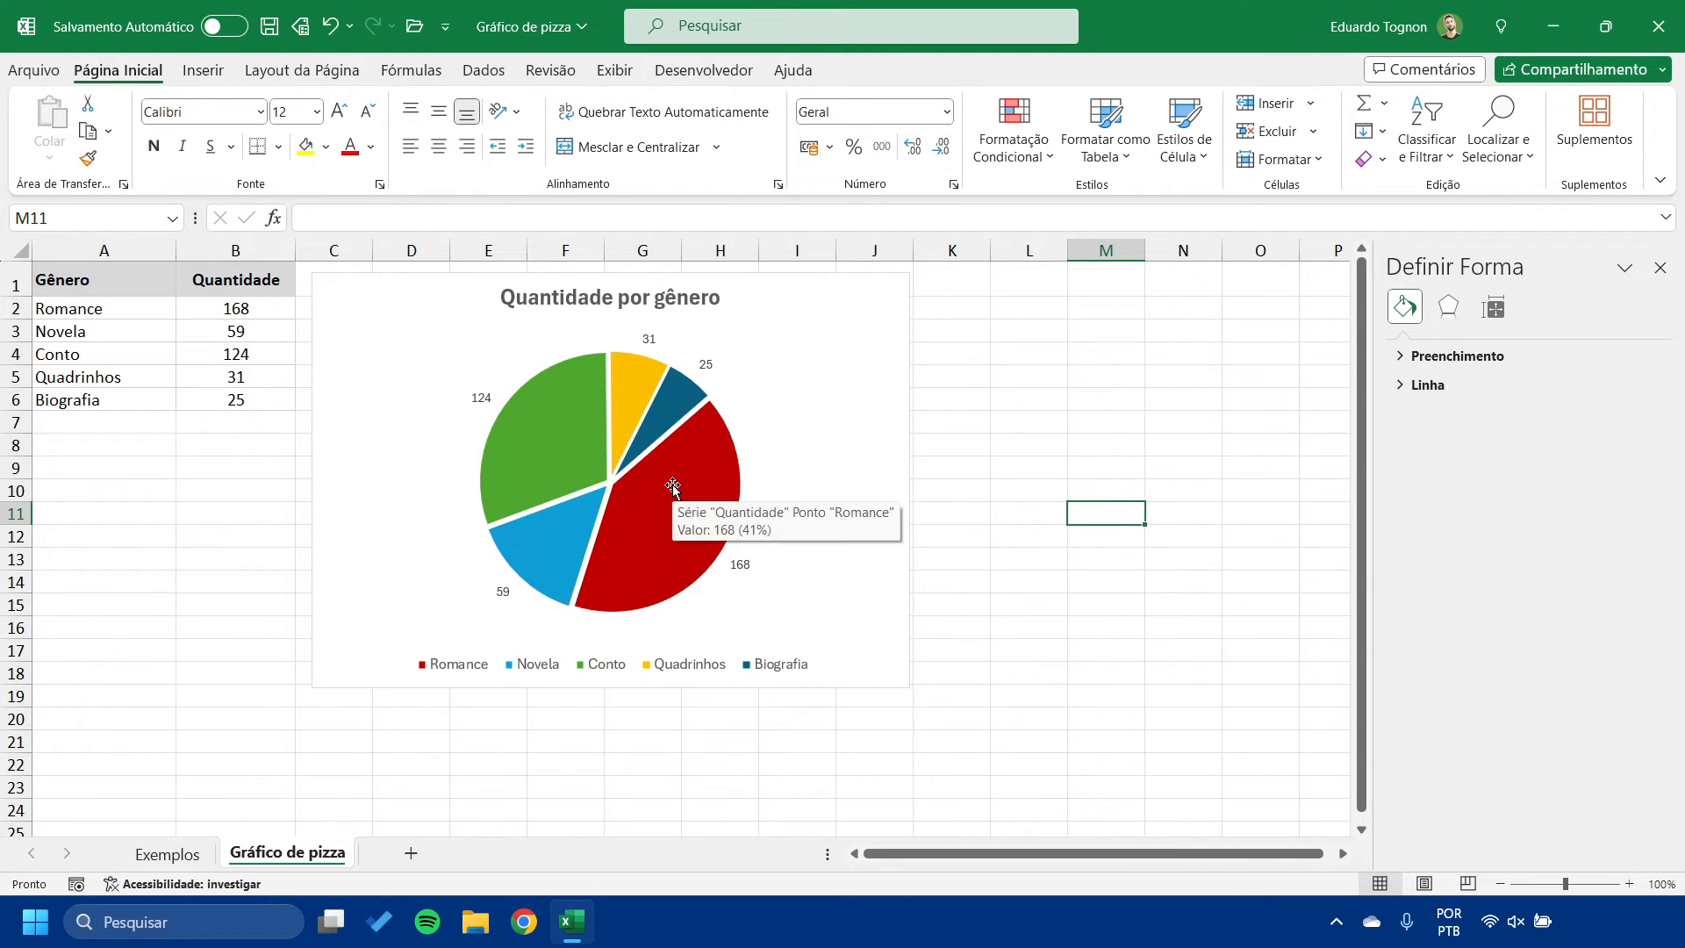
click(807, 323)
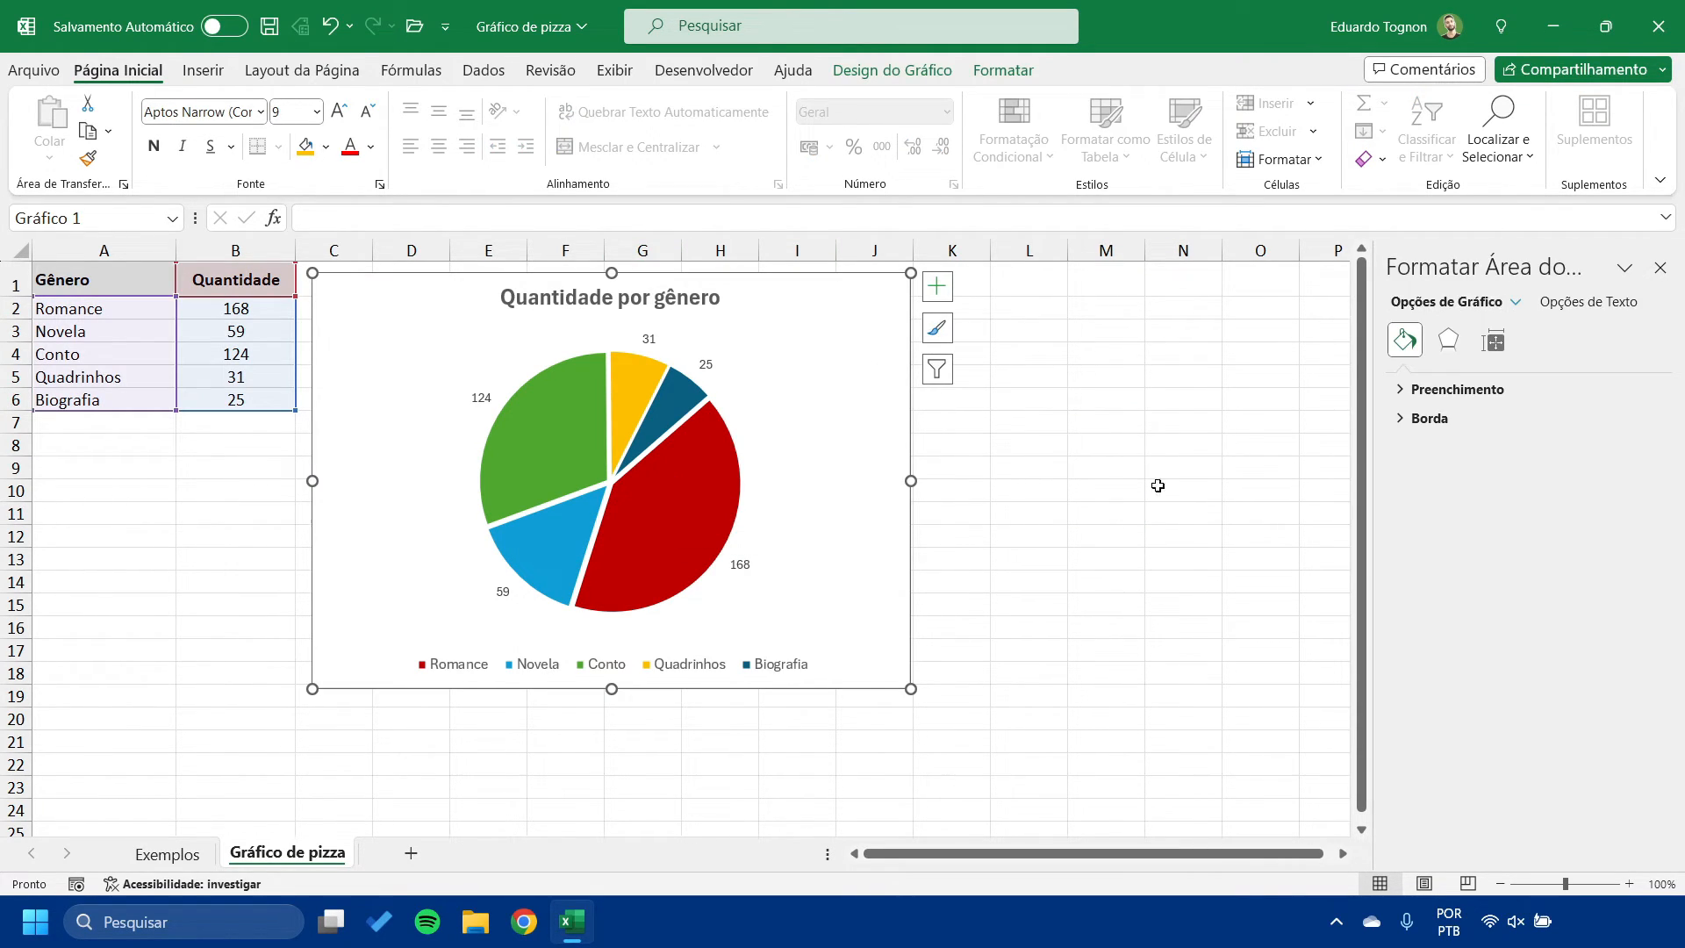
click(1493, 341)
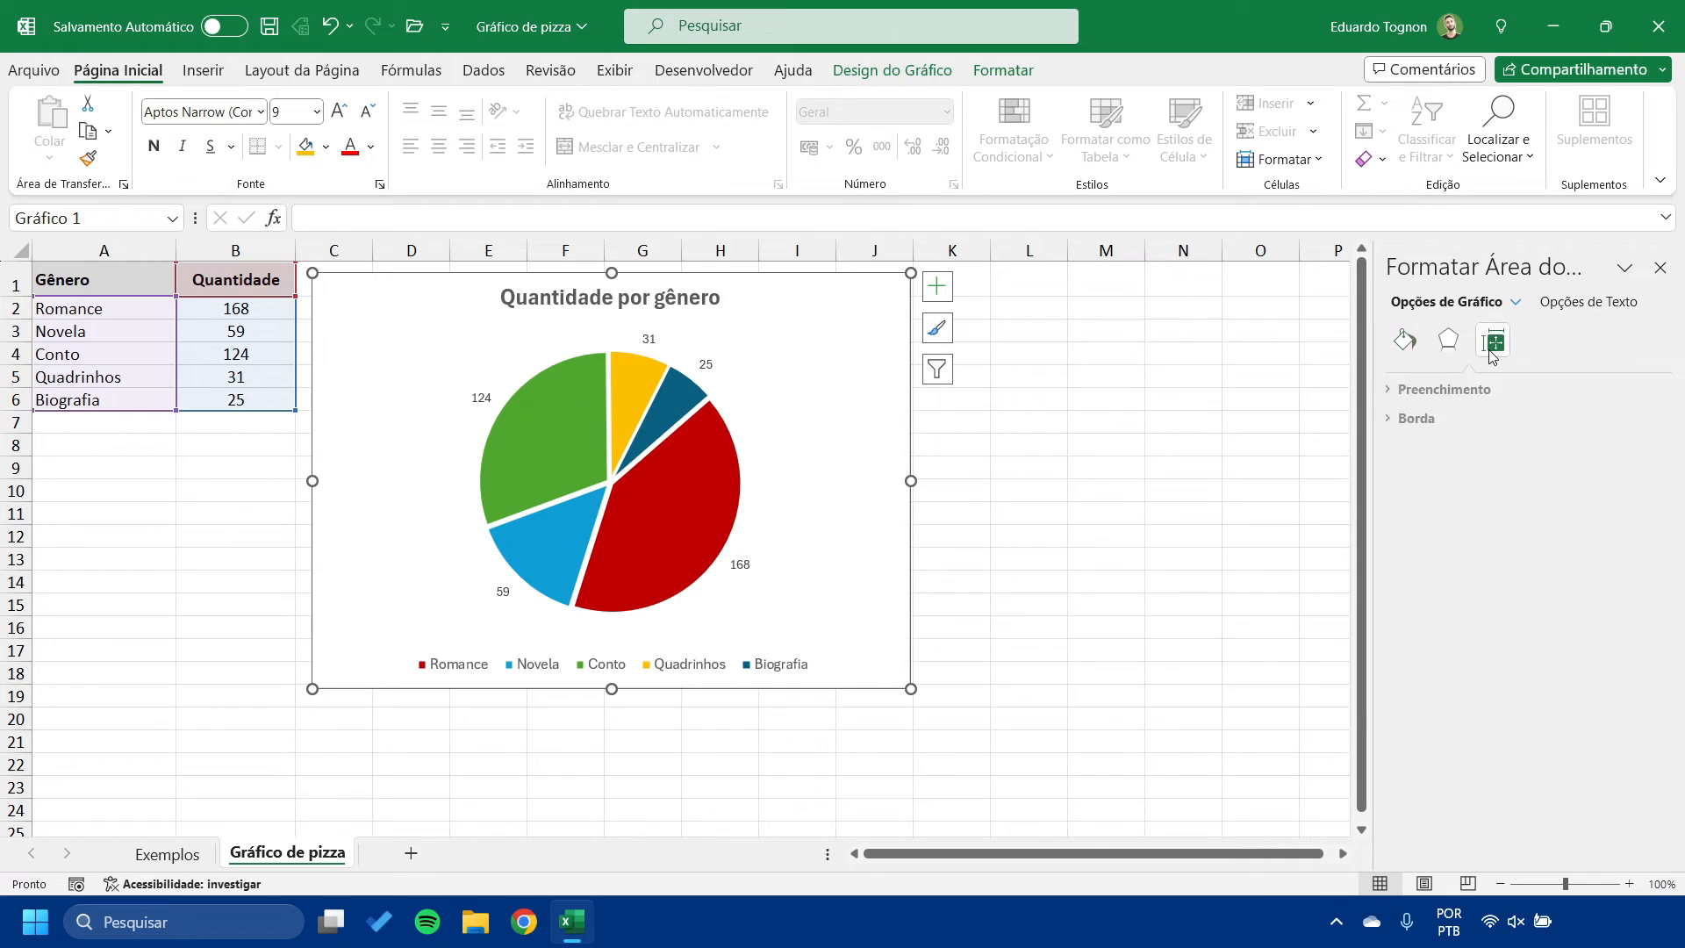
click(1405, 342)
click(1443, 389)
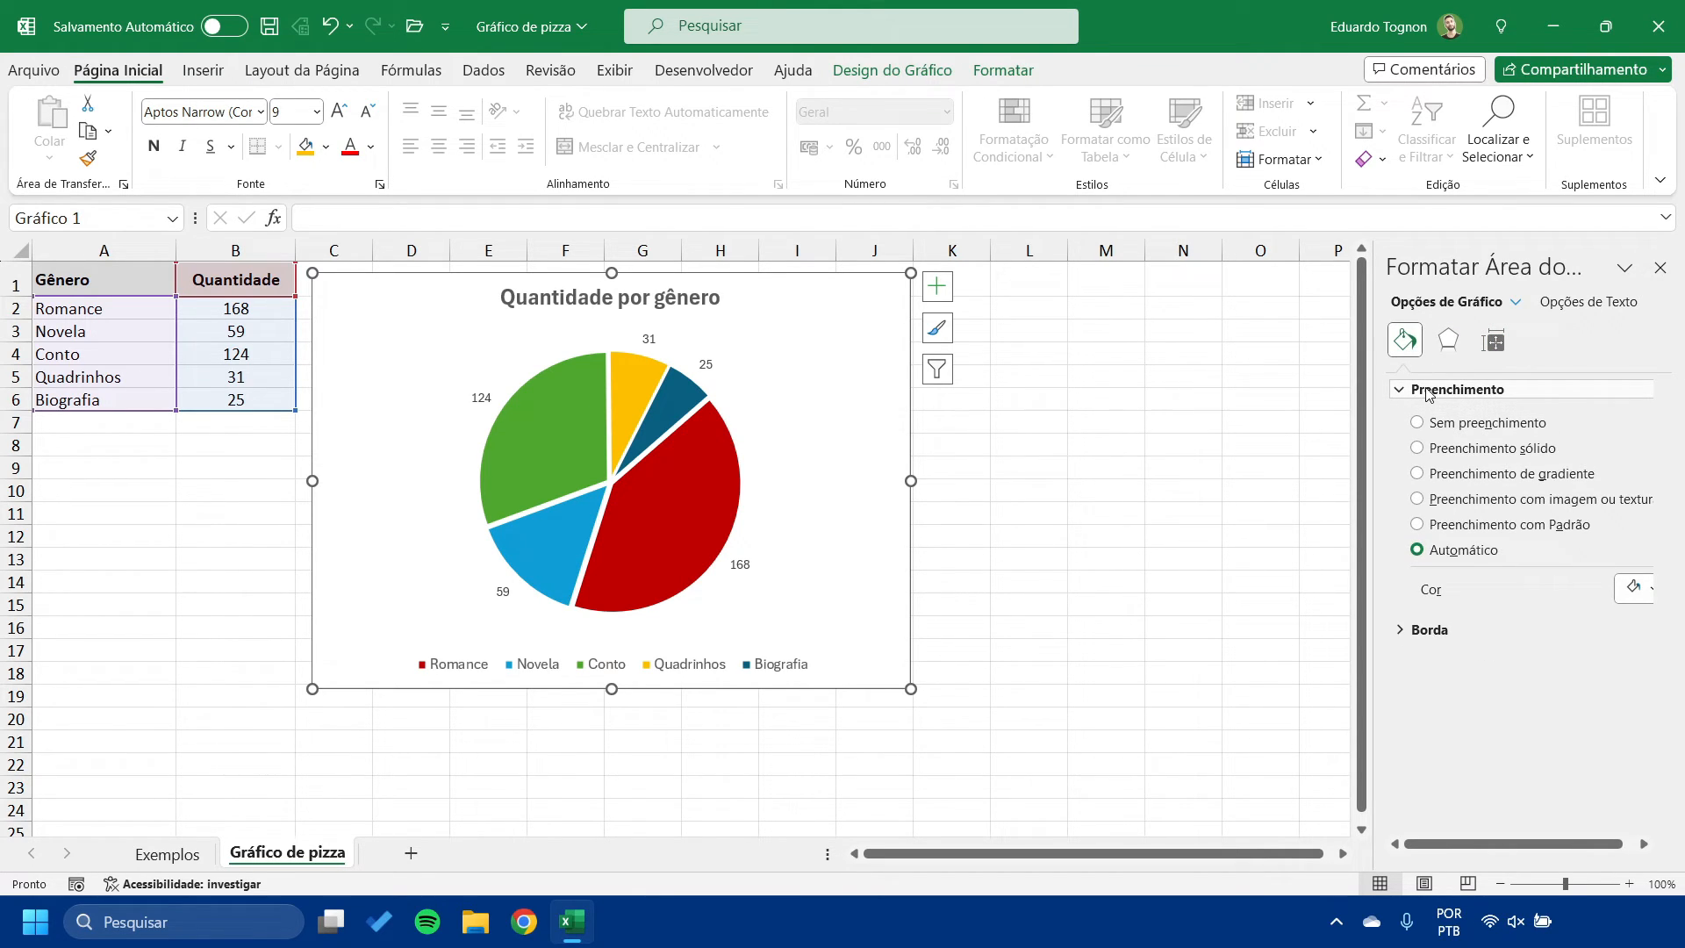
click(1449, 448)
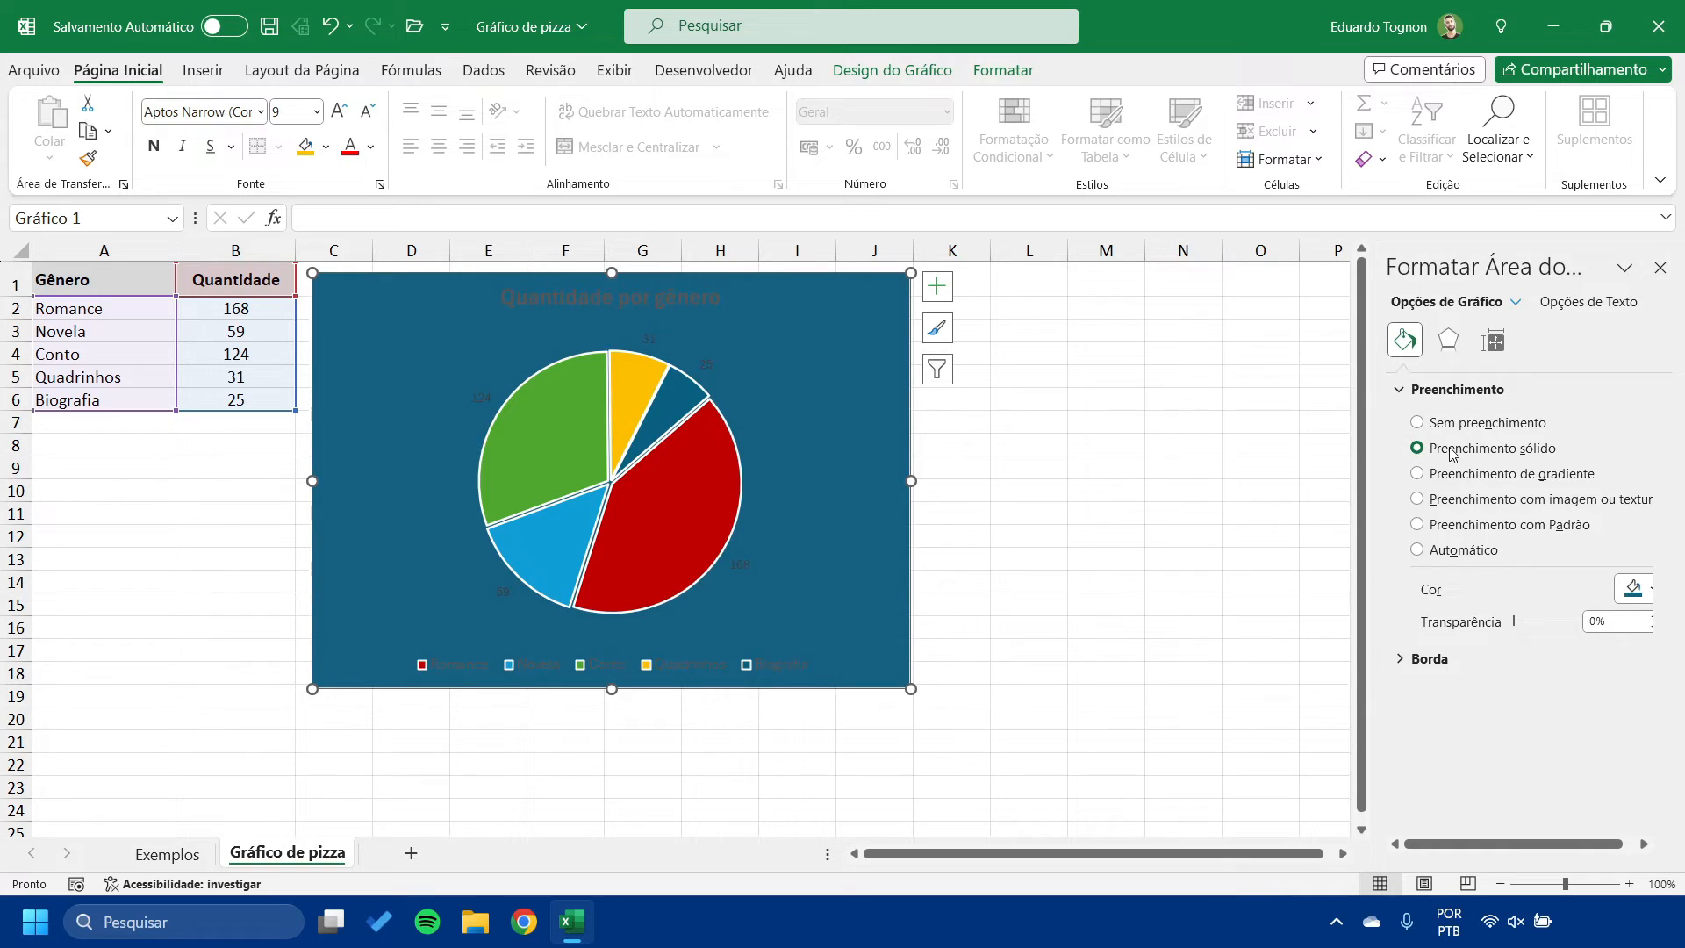
click(1625, 600)
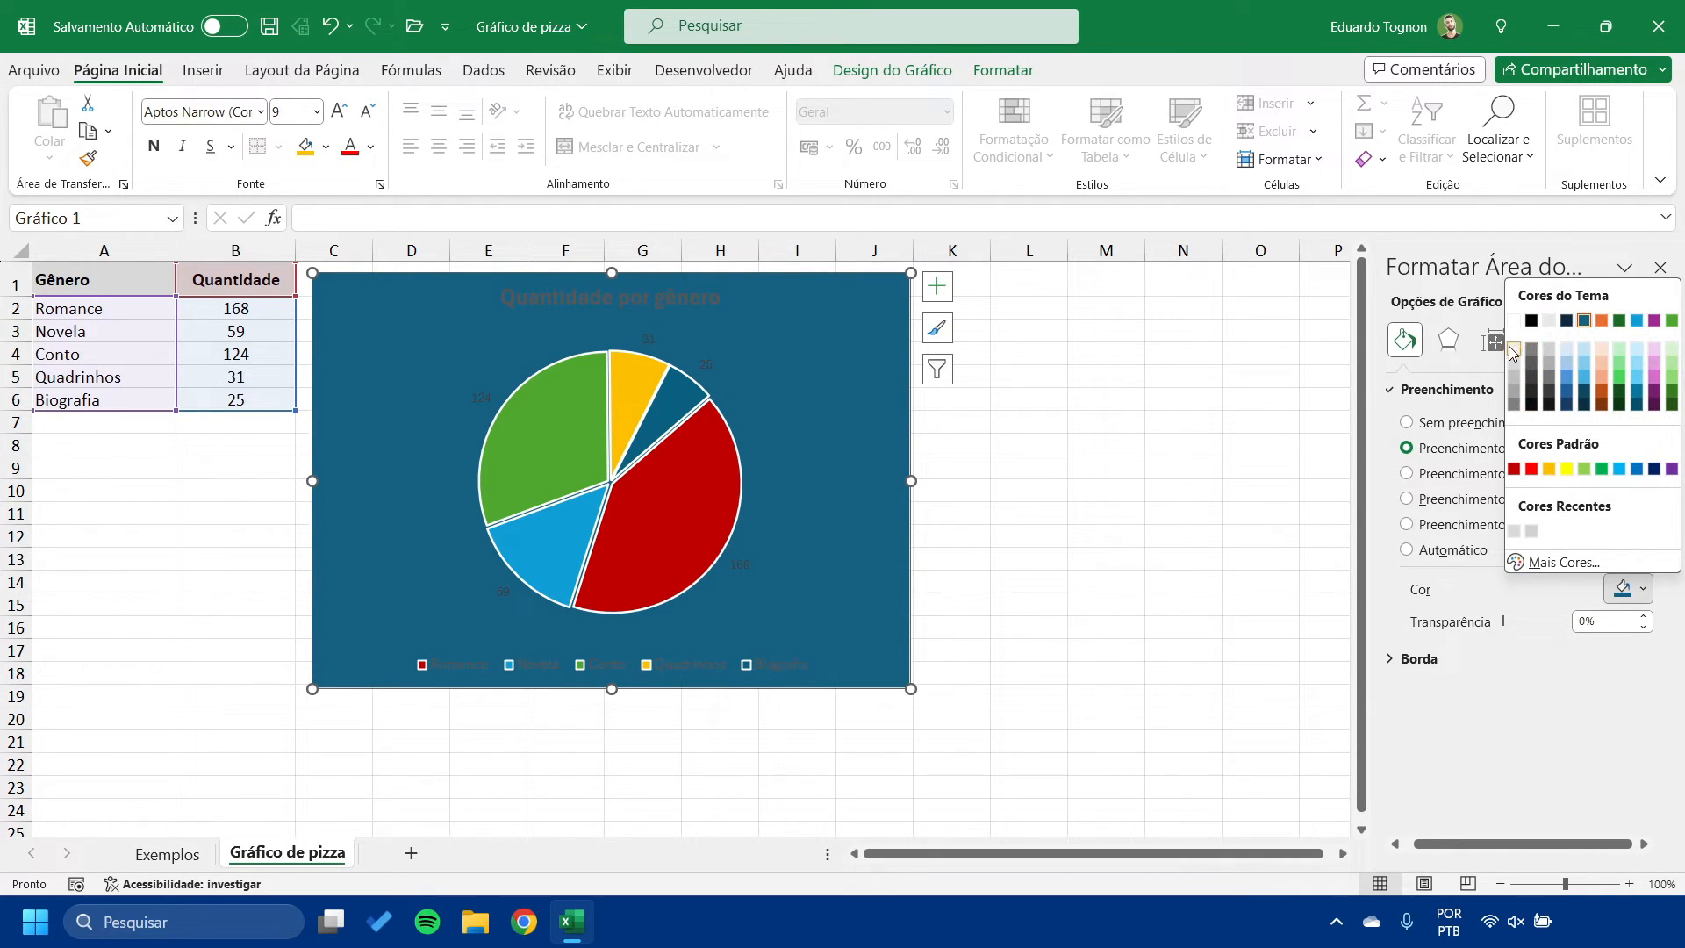
click(1511, 349)
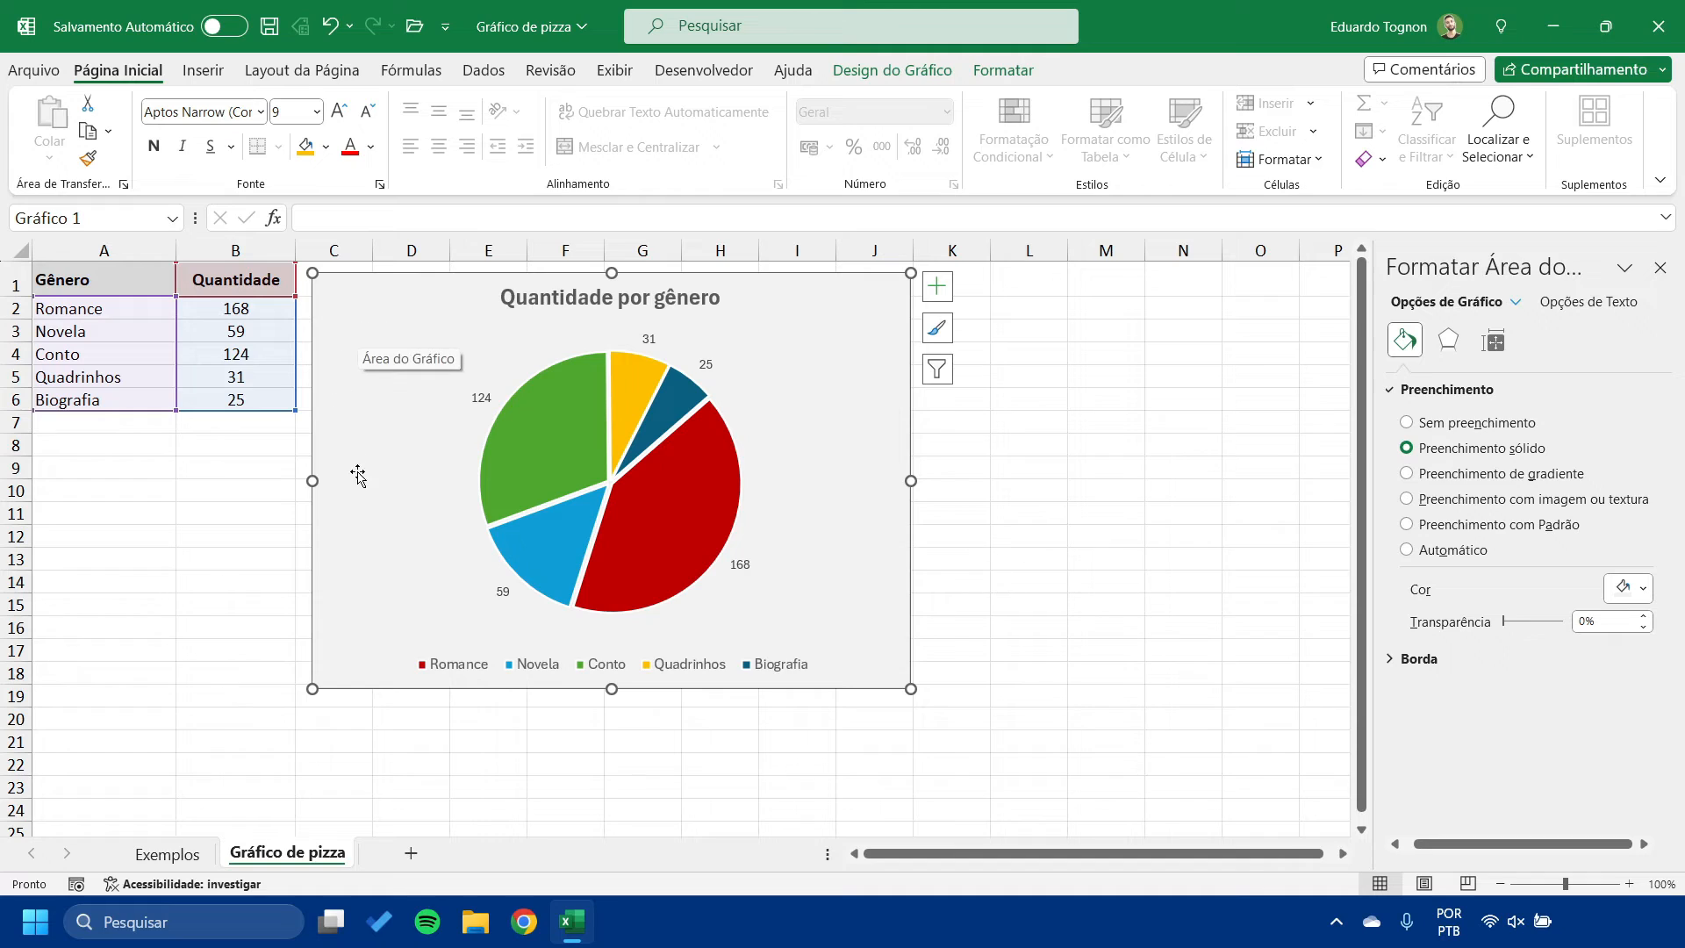
- Give the chart area a solid border in the darkest gray shade of the theme's white and deselect the chart
click(1411, 659)
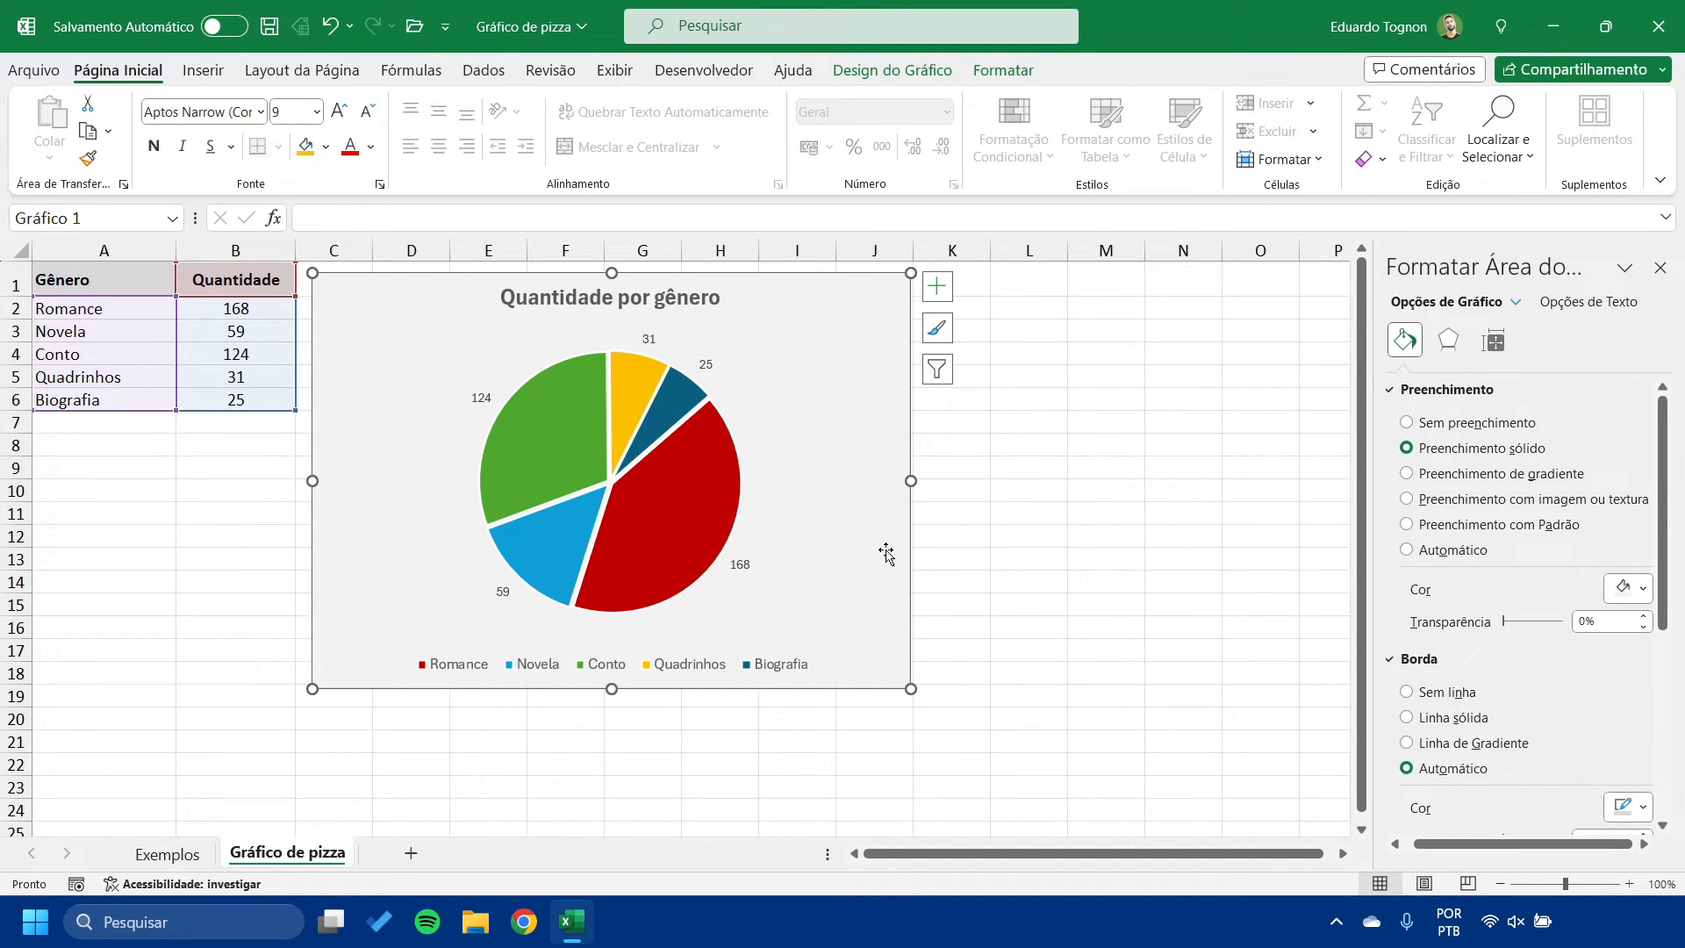
click(1134, 519)
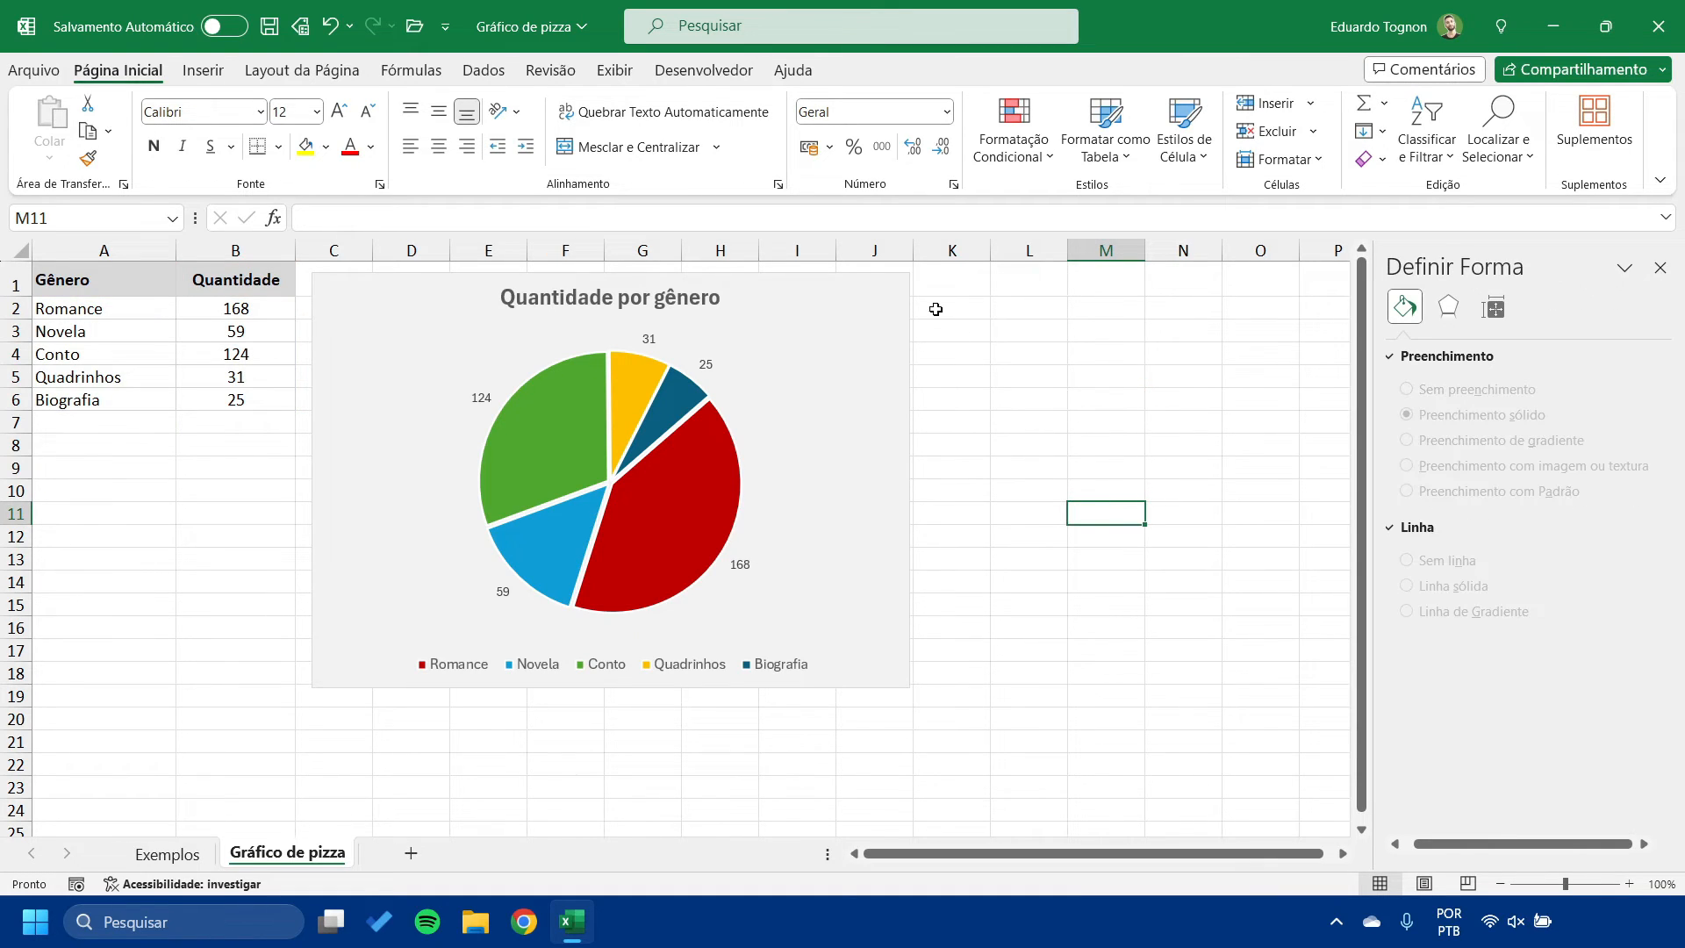
click(377, 518)
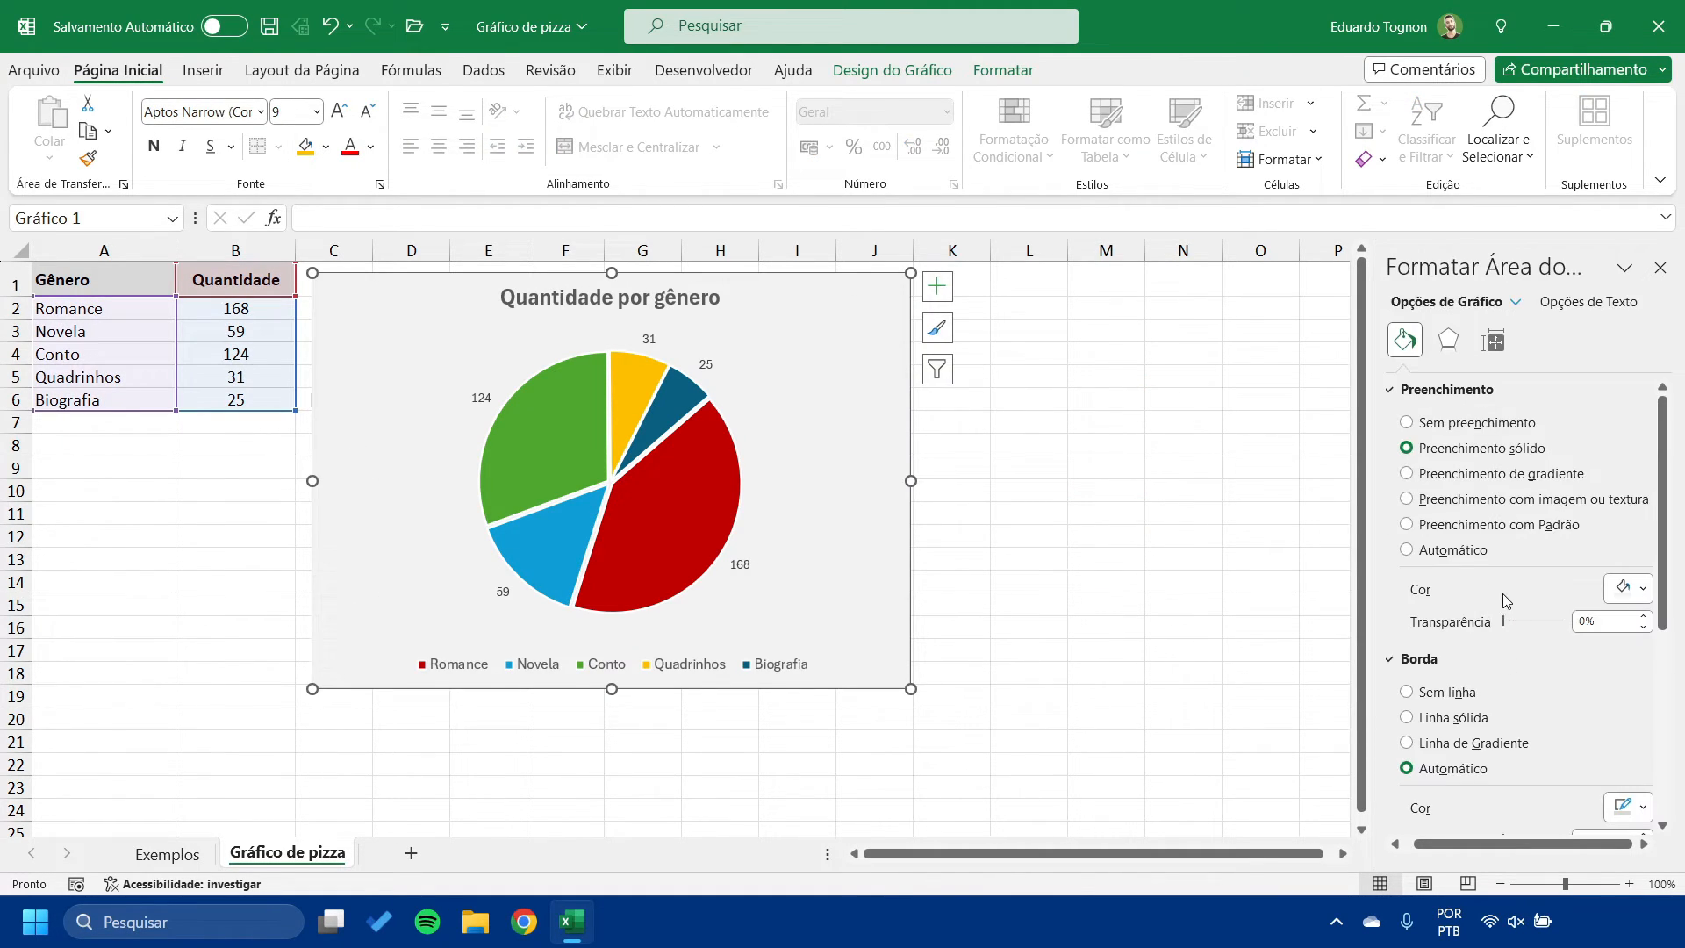
scroll(1474, 707, down, 1)
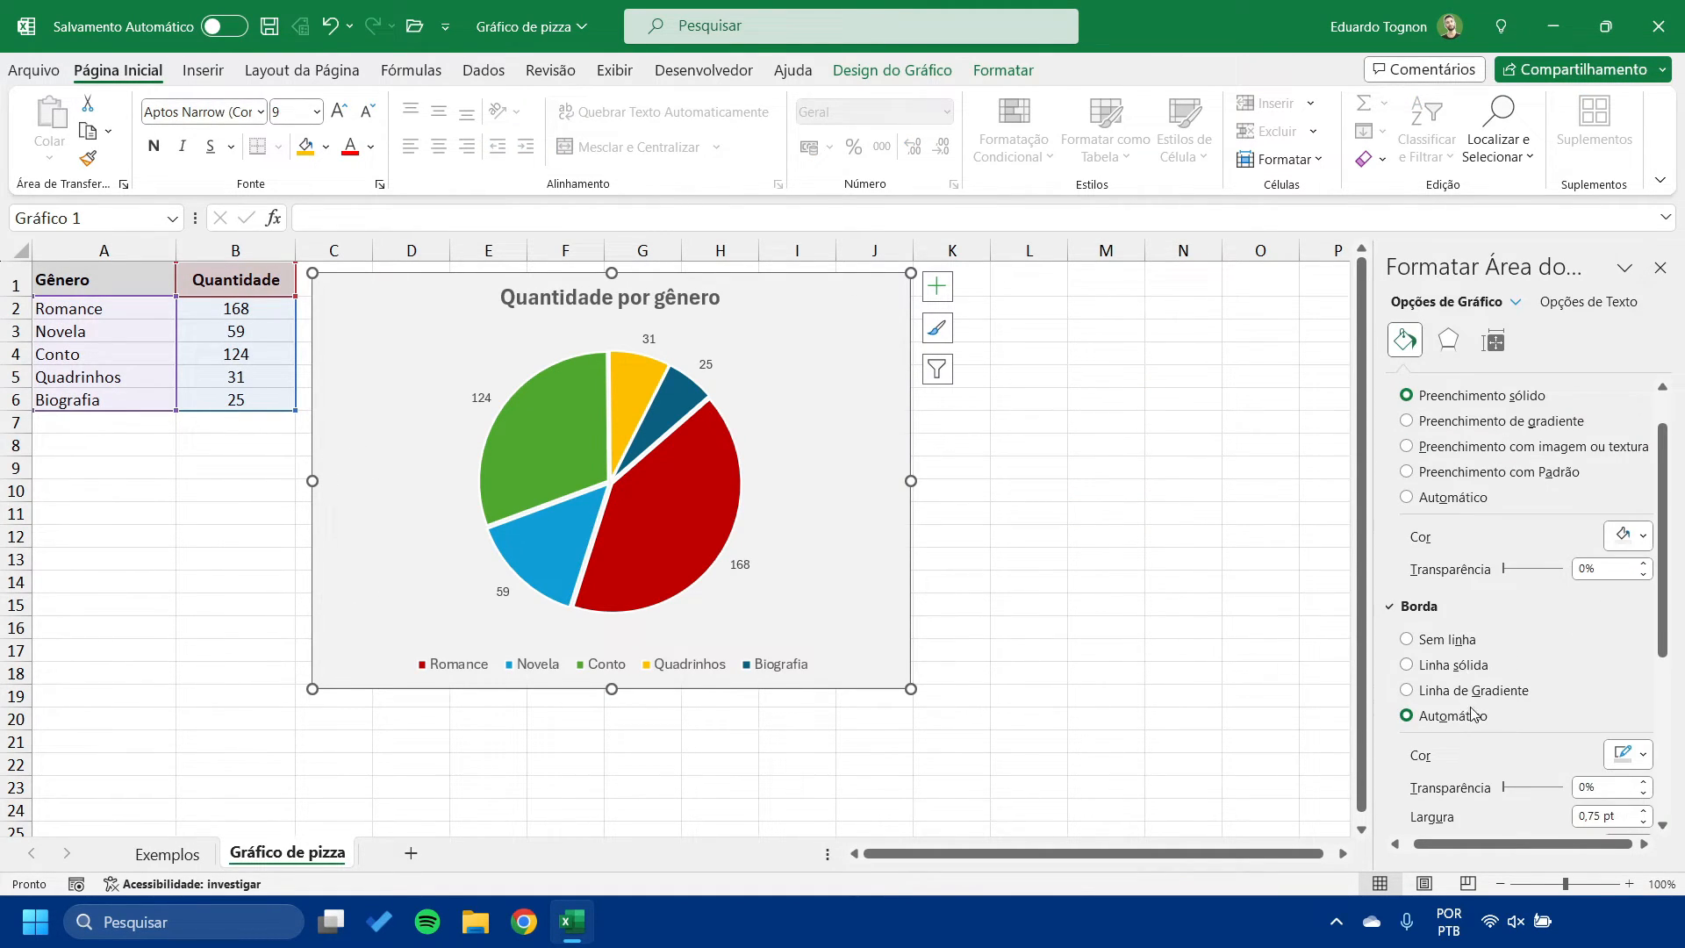
scroll(1467, 715, down, 1)
click(1467, 614)
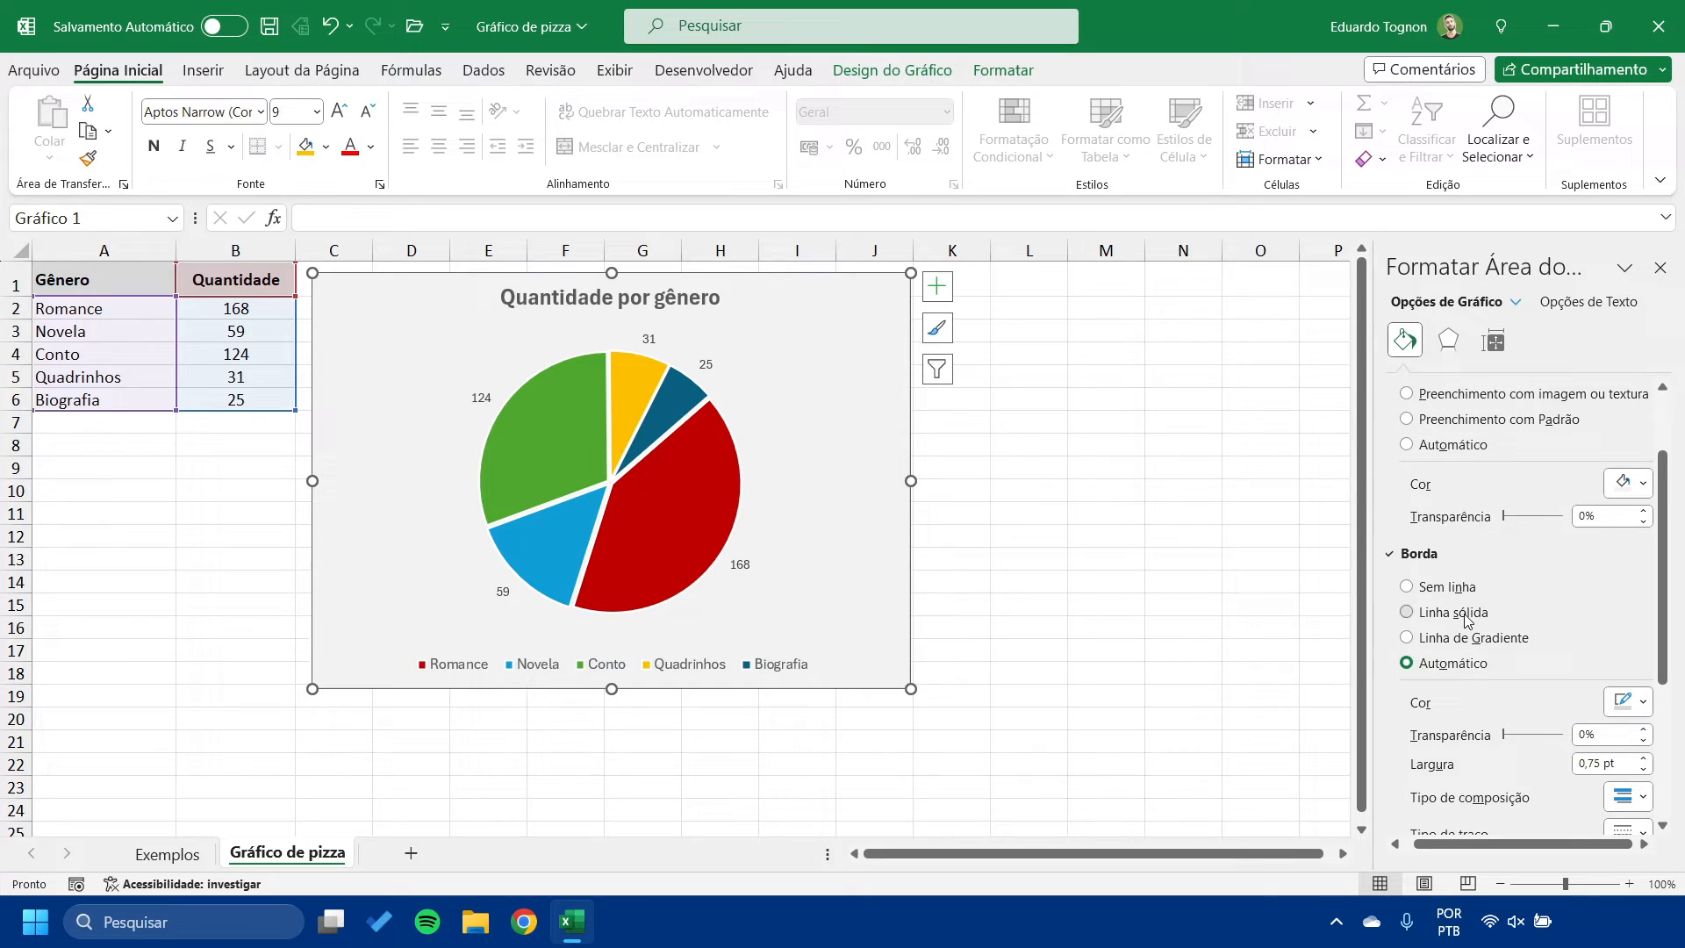
click(1628, 702)
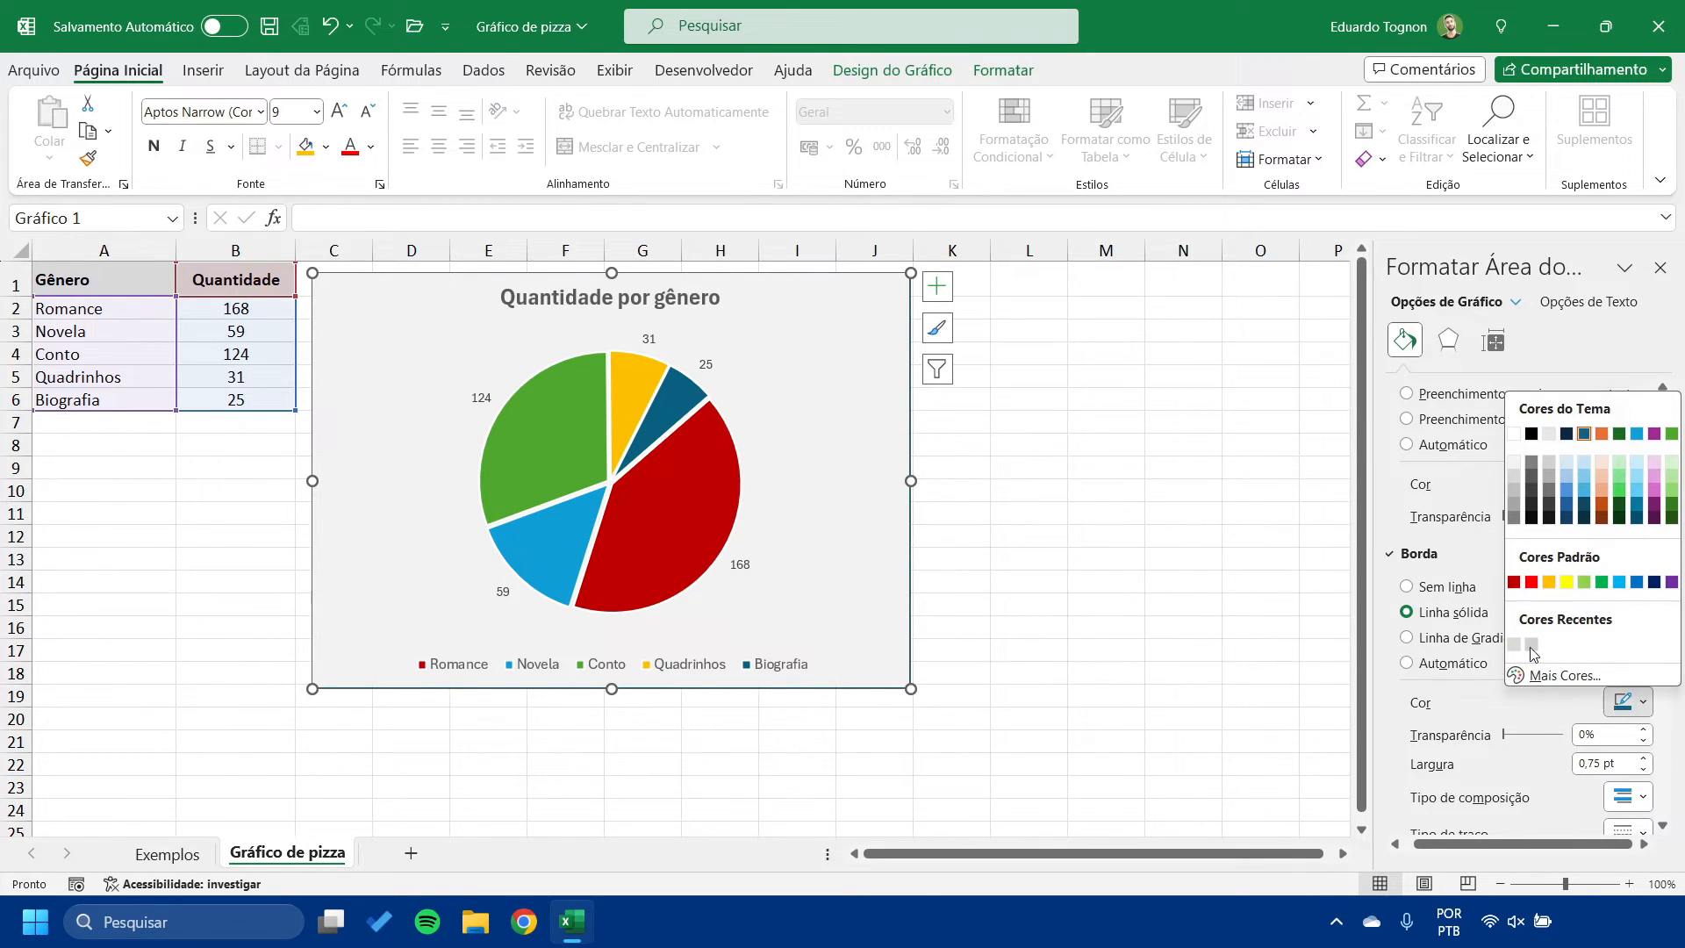
click(1514, 517)
click(1060, 482)
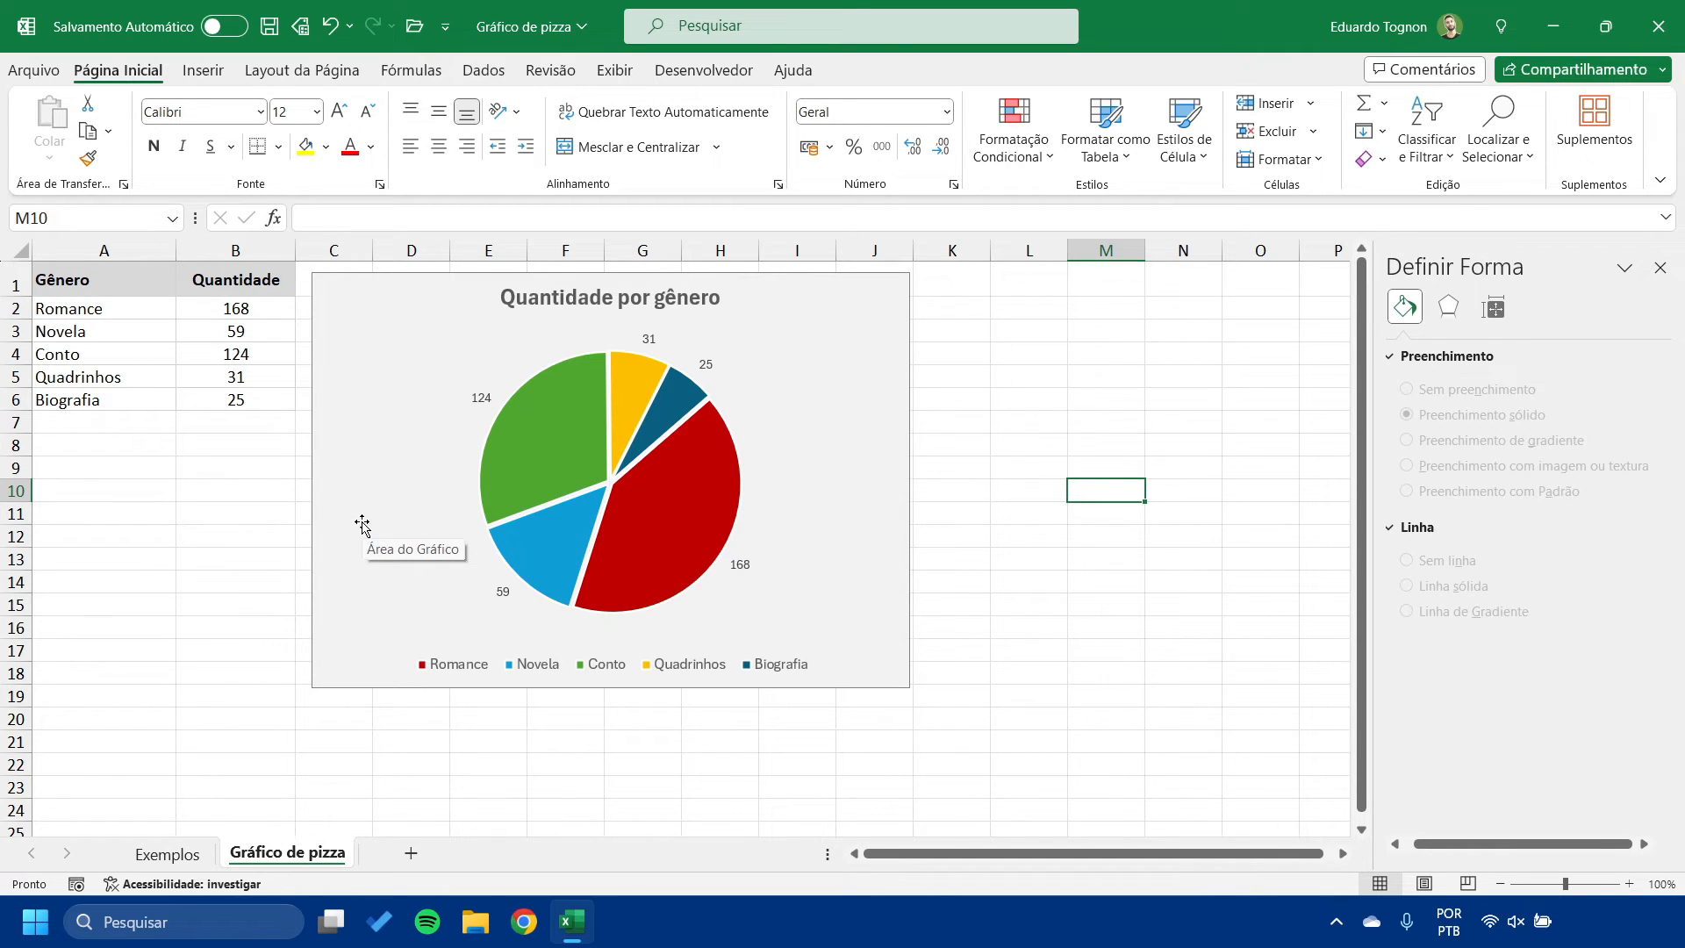
- Show the percentage together with the value in the pie's data labels, leaving the legend key off
click(548, 345)
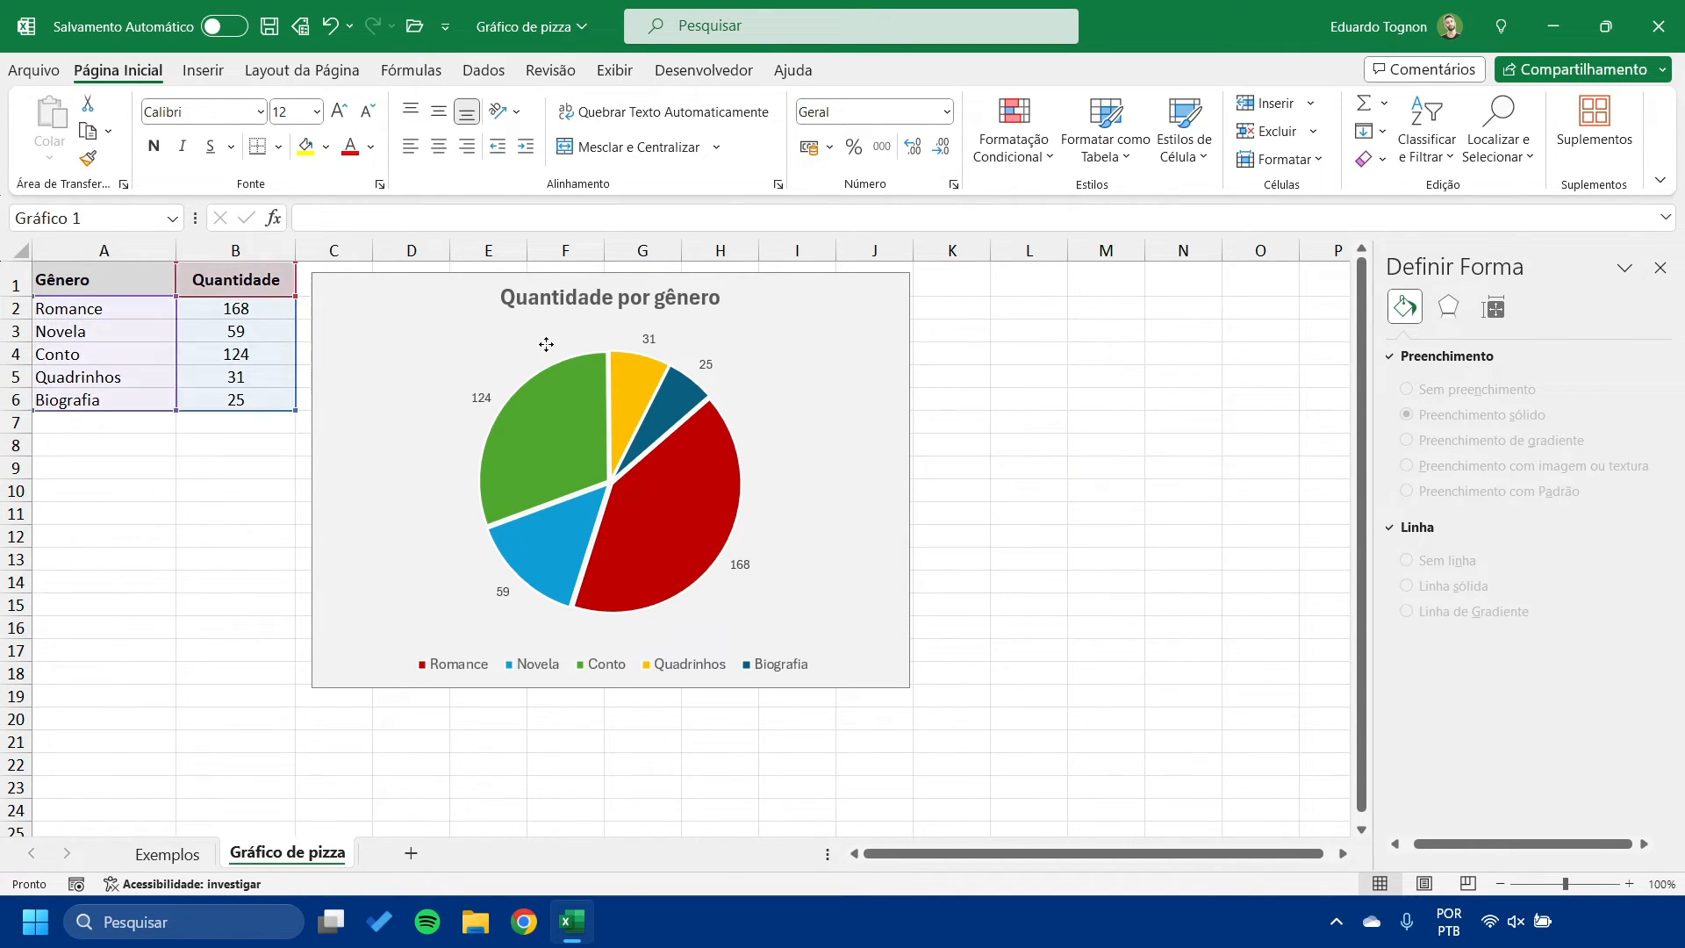
click(484, 365)
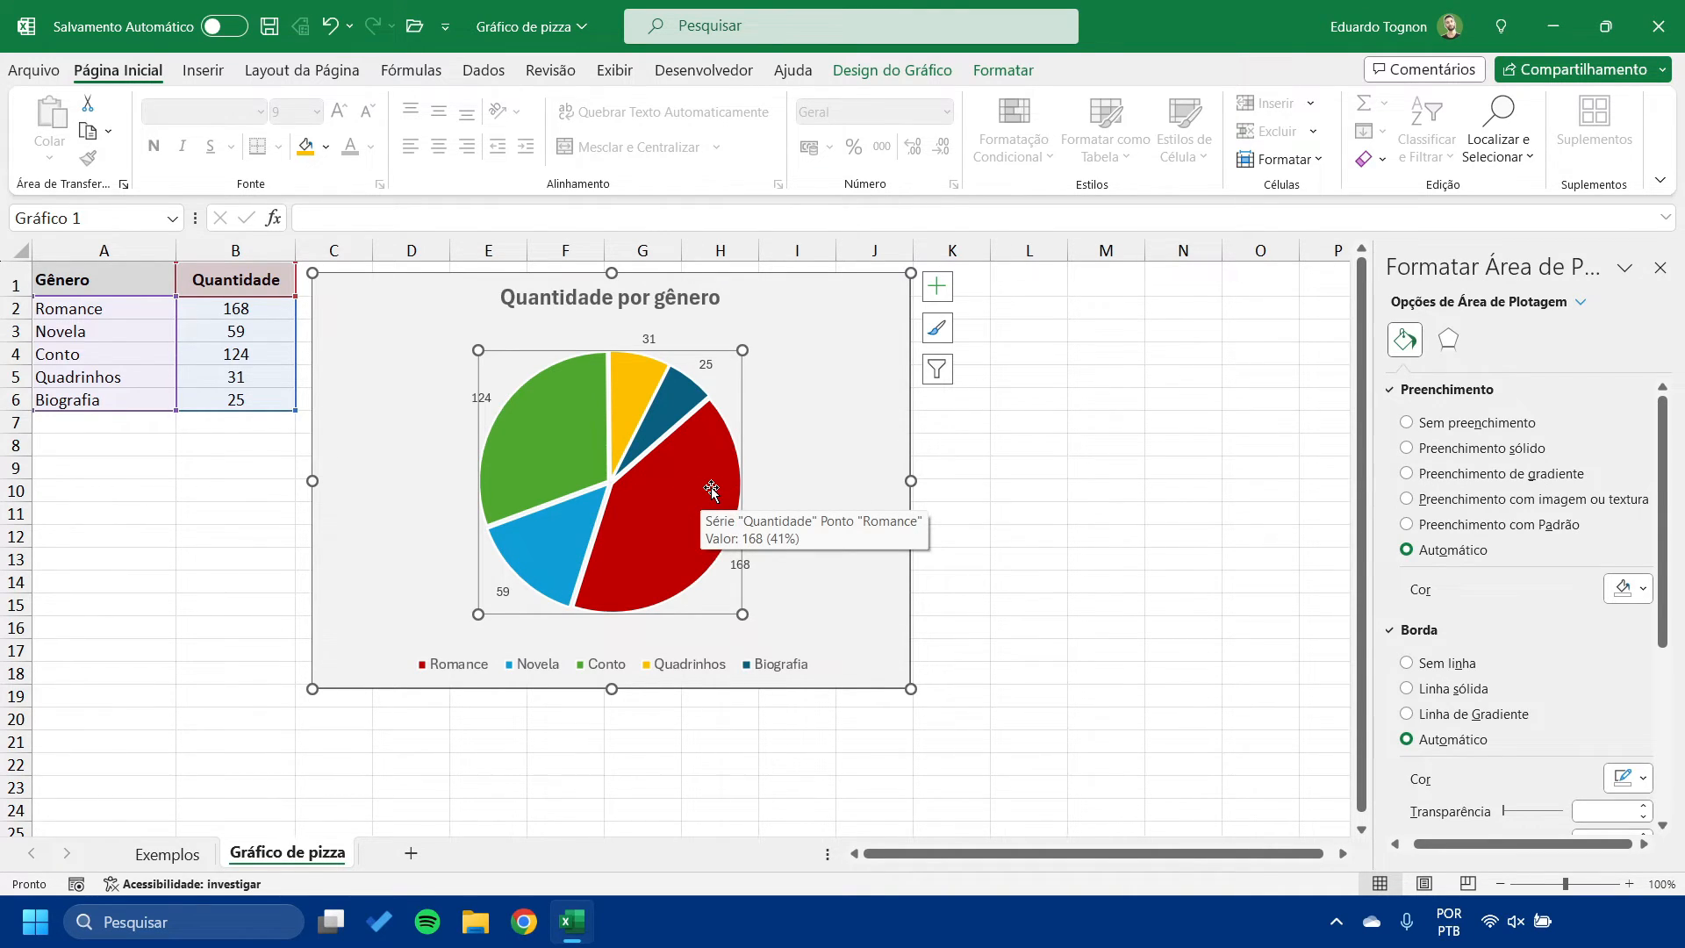
click(645, 341)
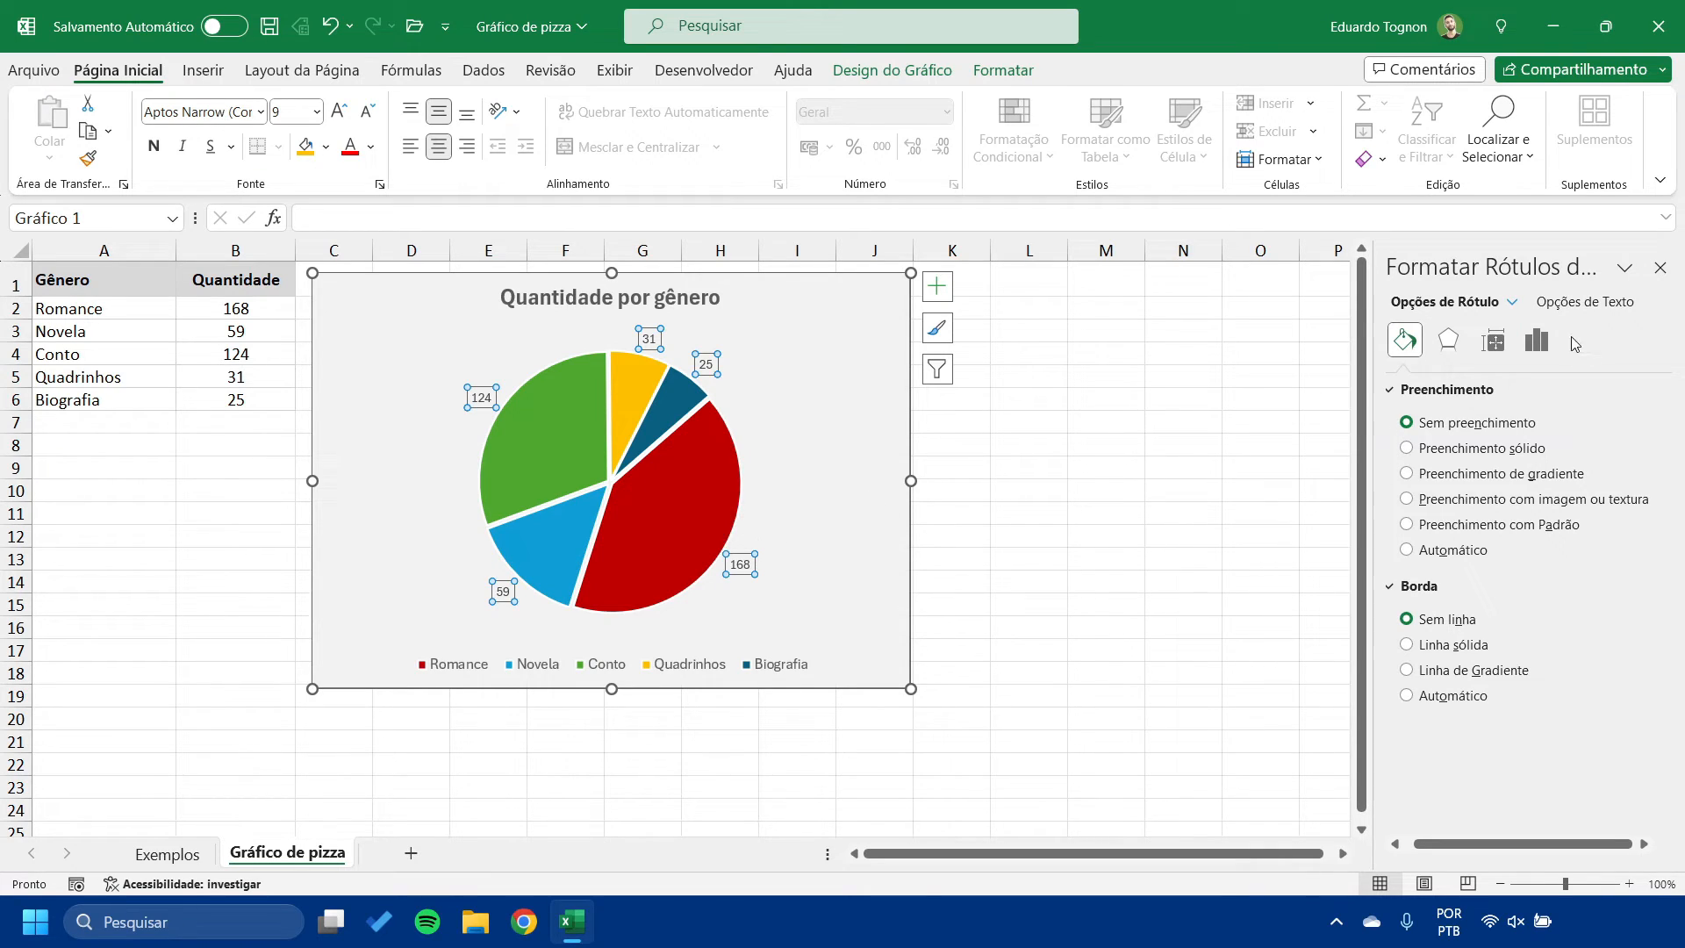
click(1536, 340)
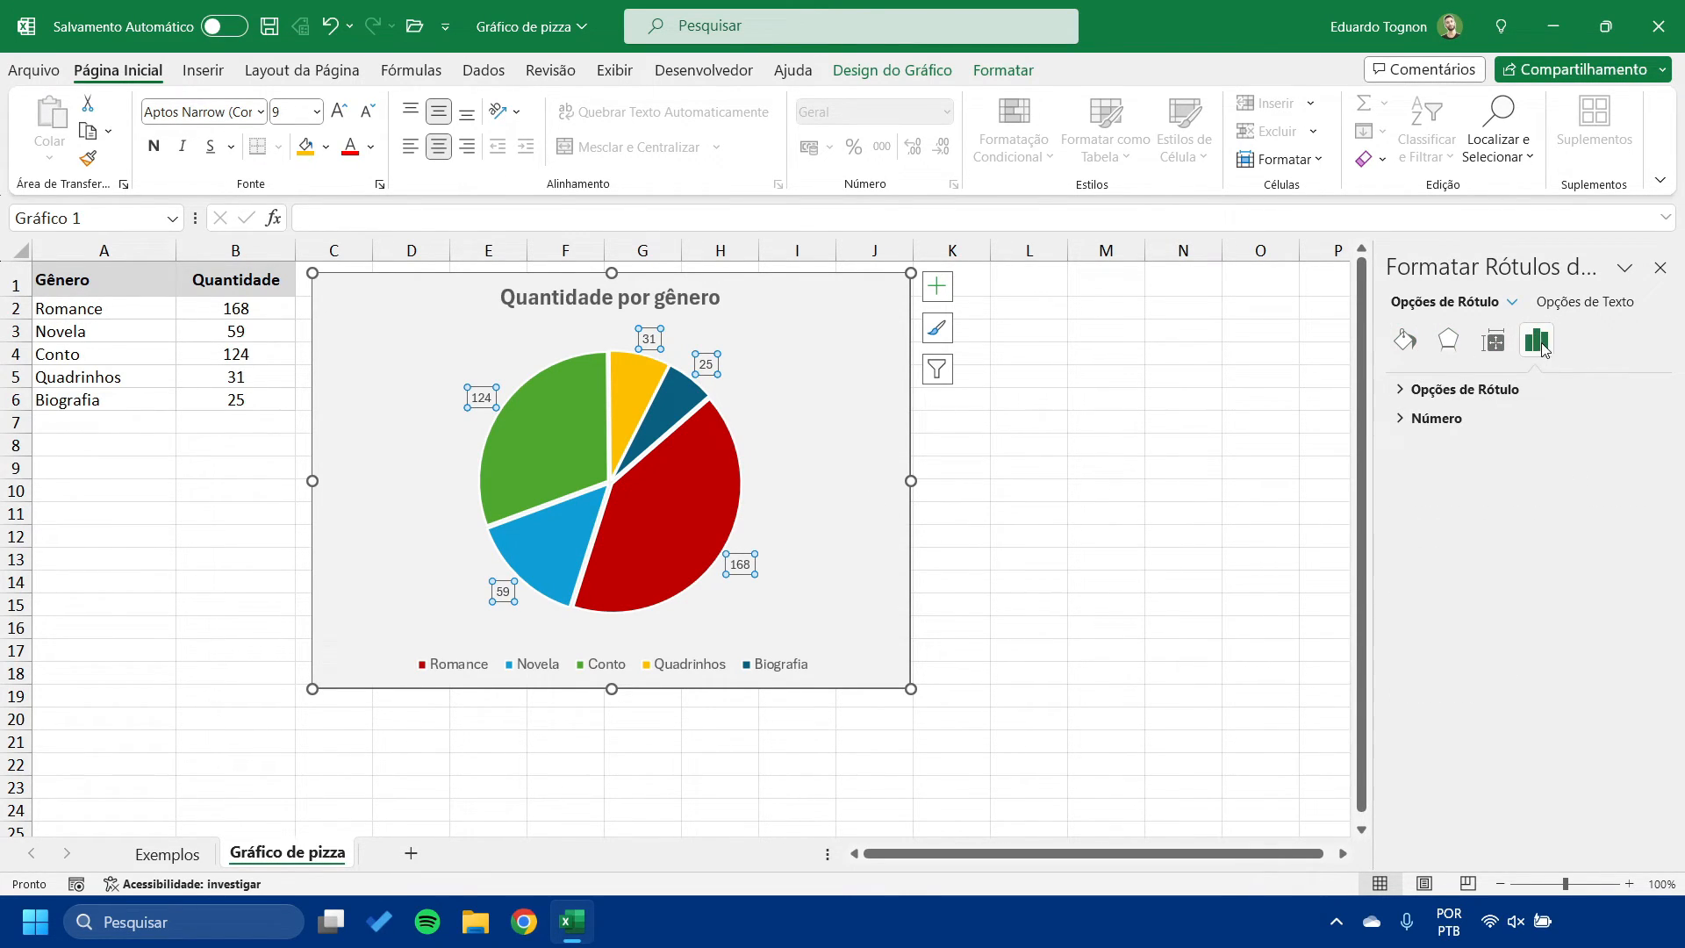
click(1398, 390)
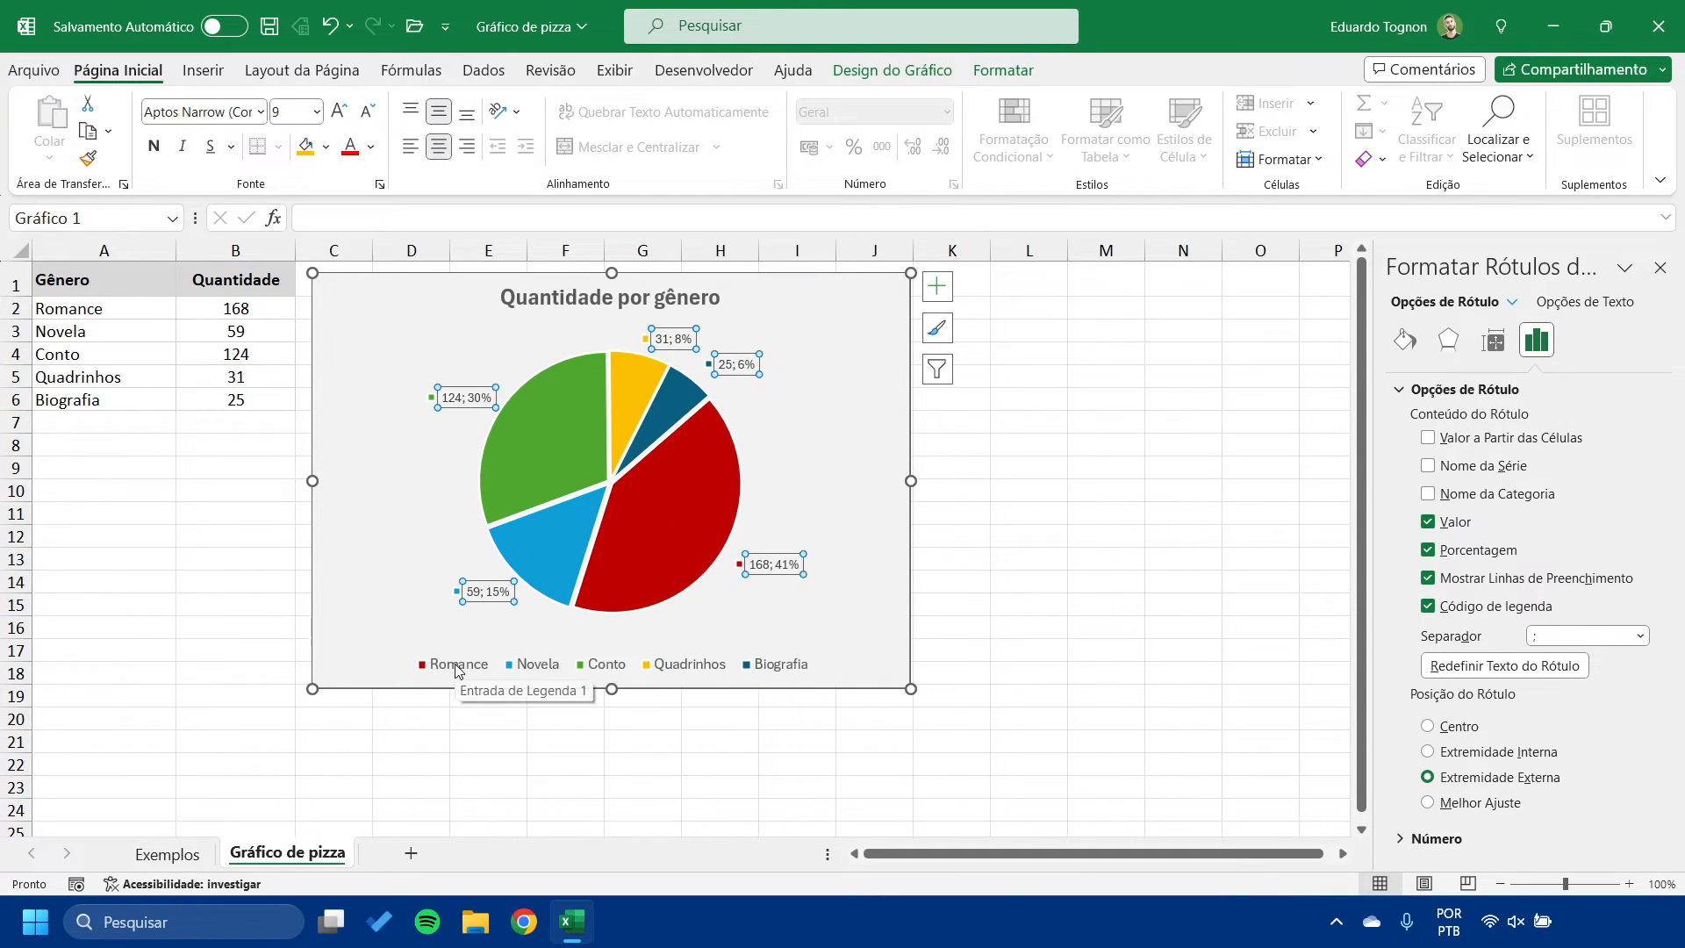
click(1428, 605)
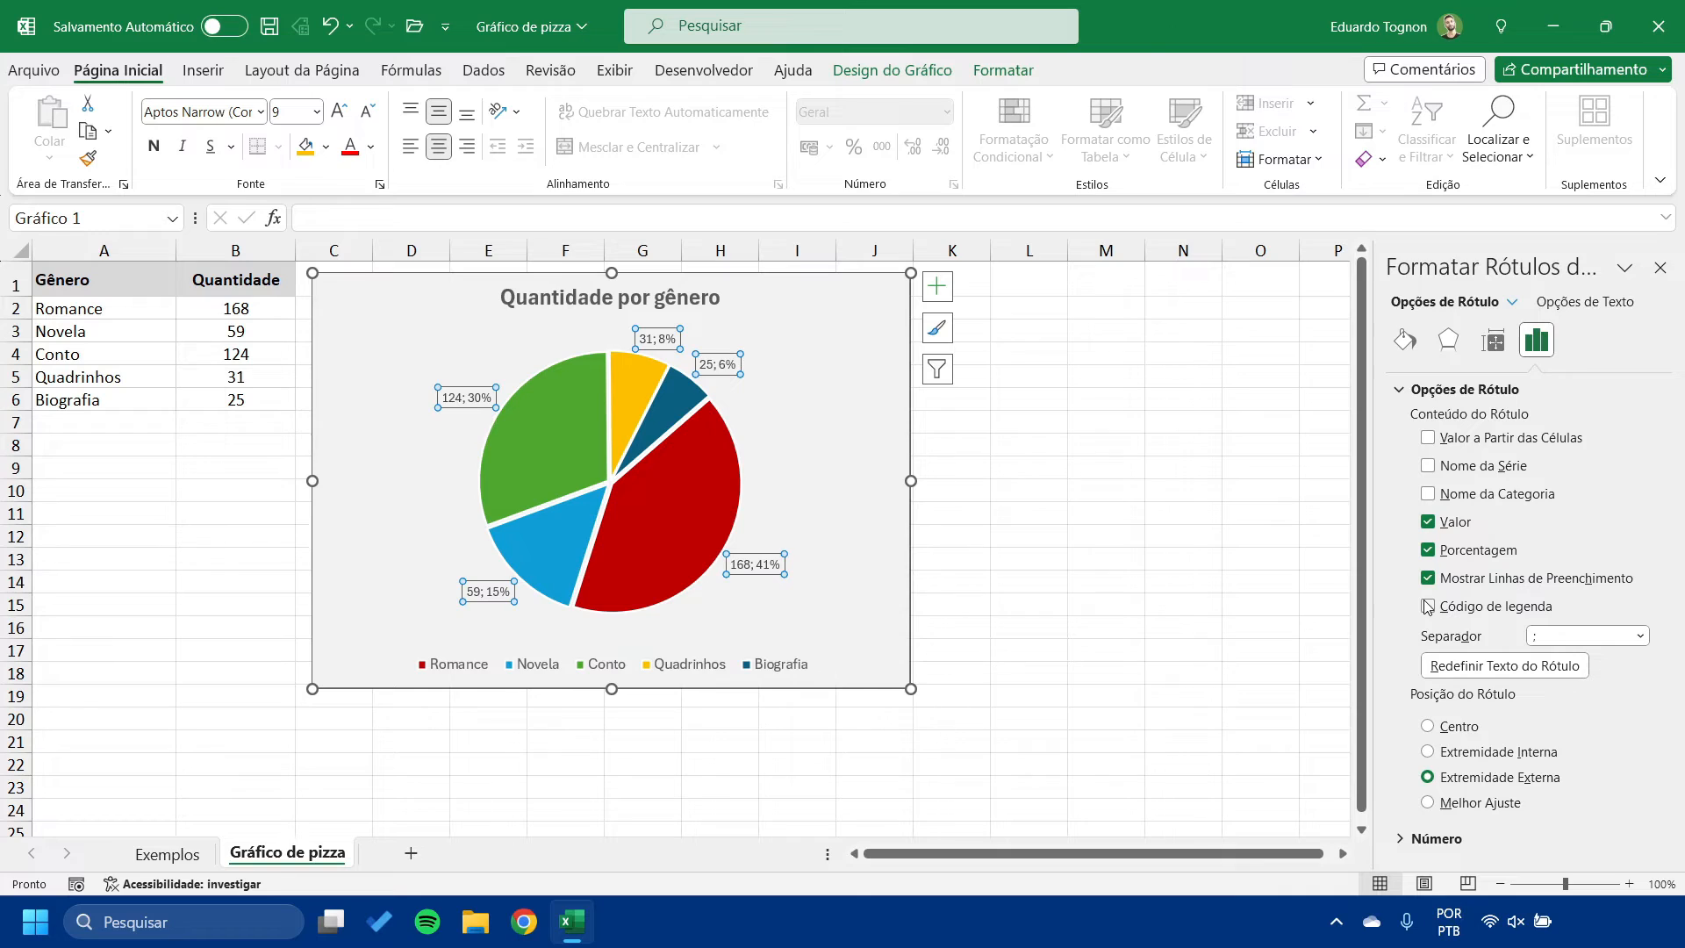
- Preview the category name in the data labels, remove it again, and set the label separator to Nova Linha
click(1428, 494)
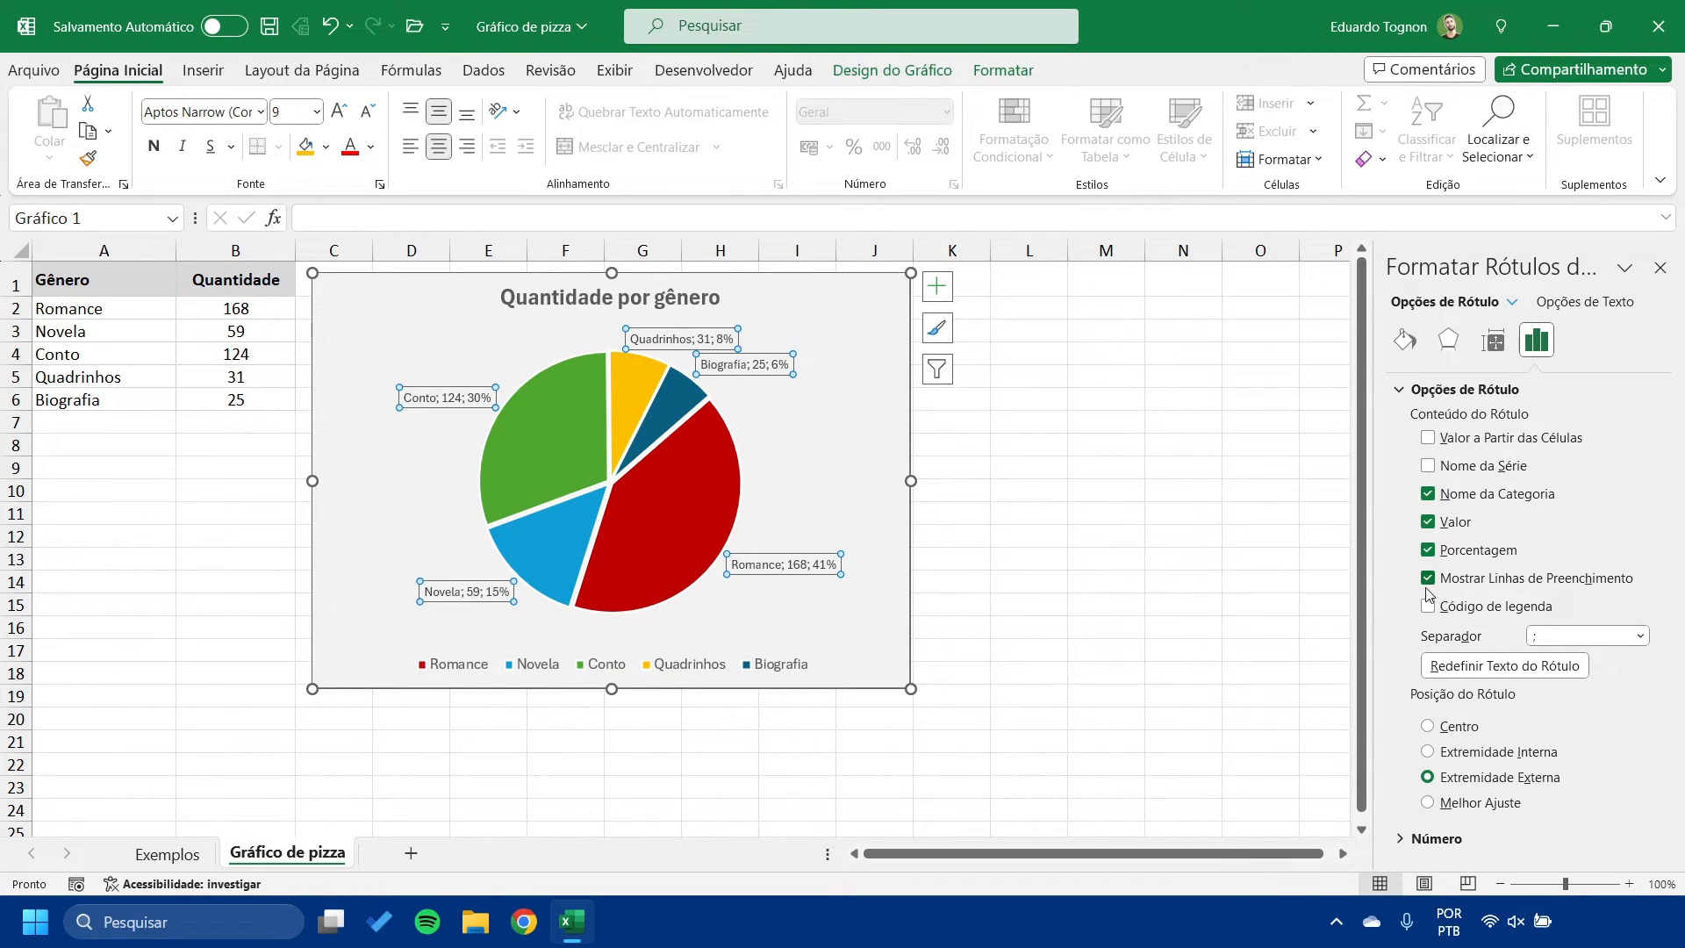
click(1428, 493)
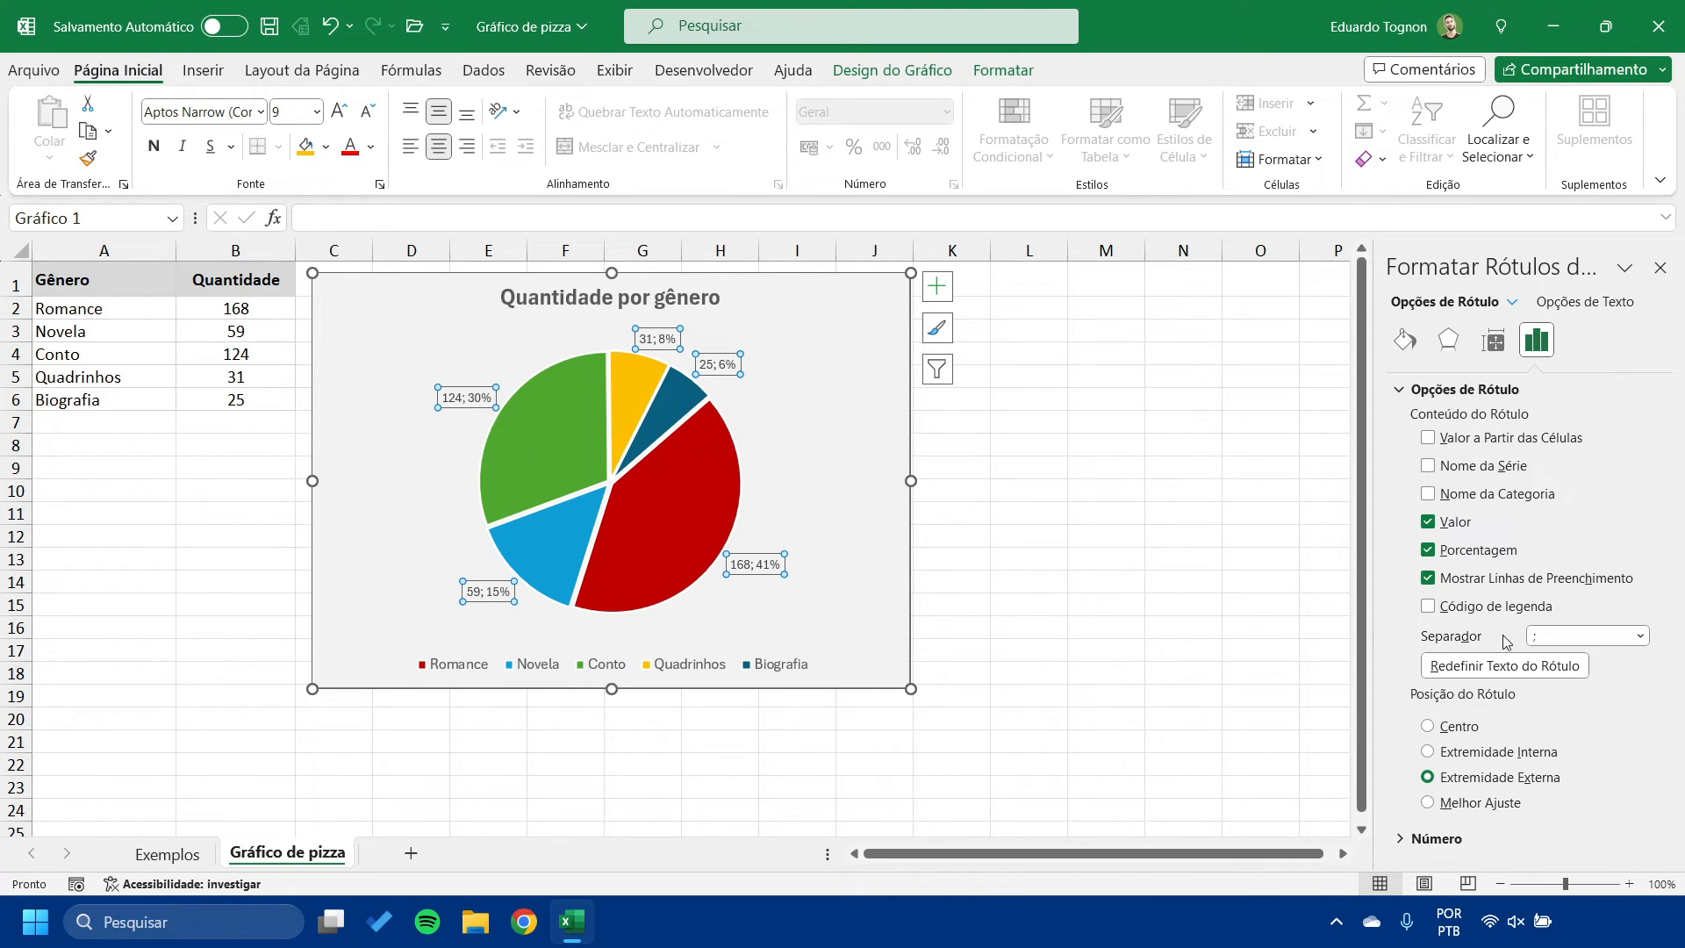
click(1640, 636)
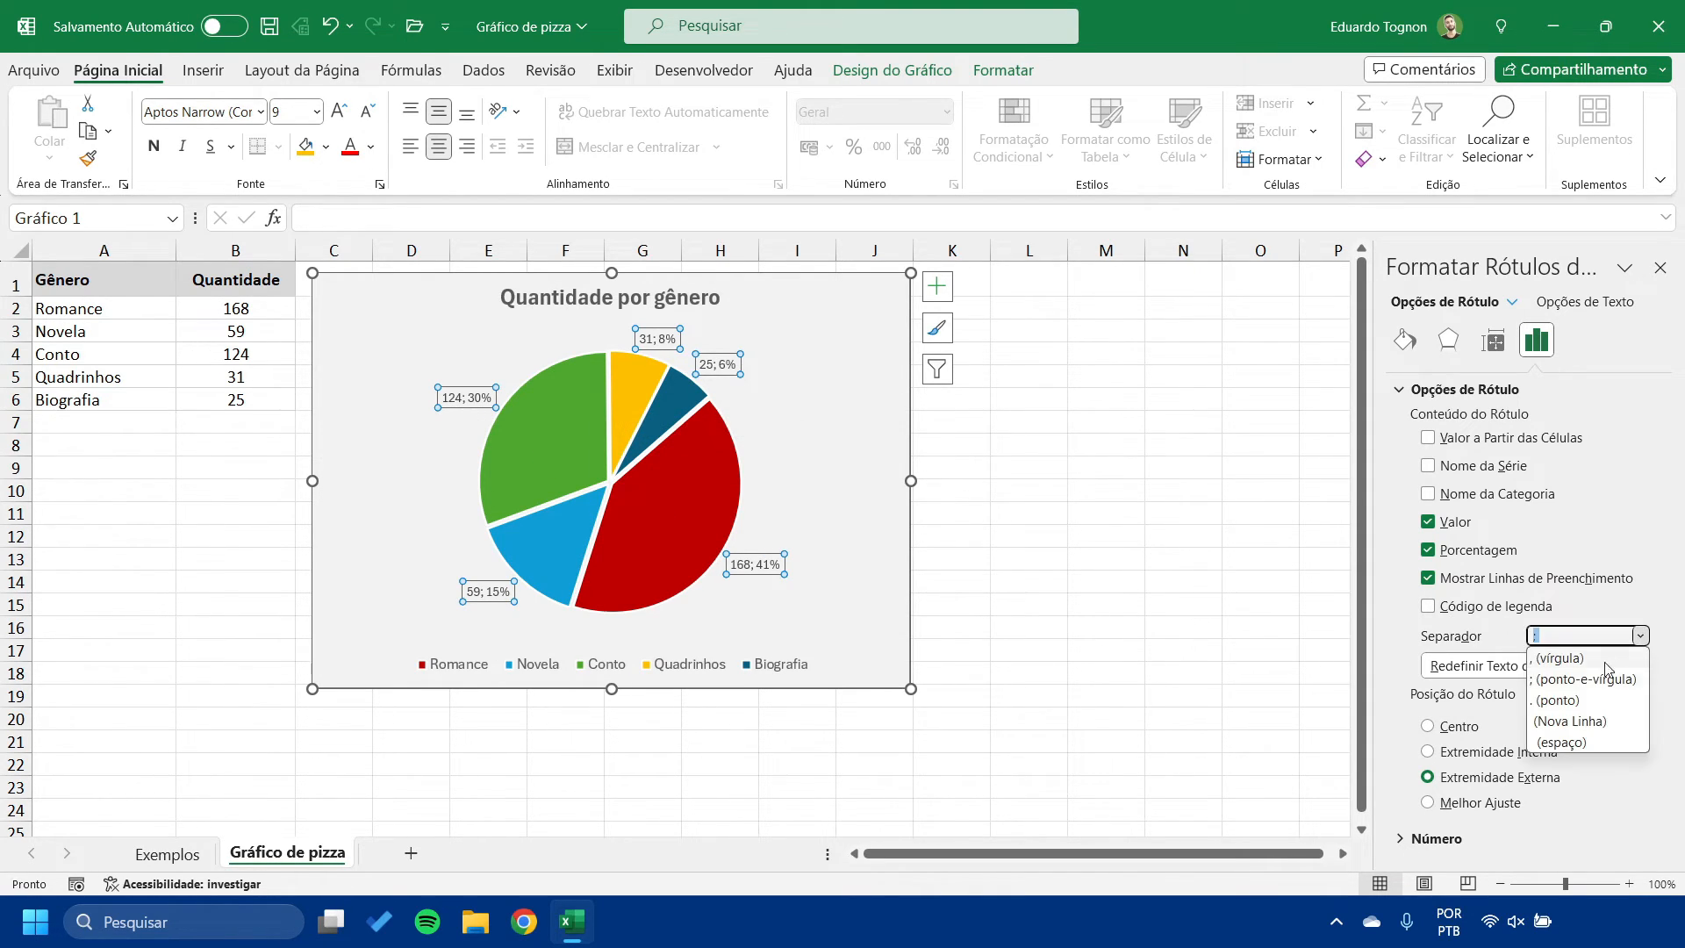
click(1590, 721)
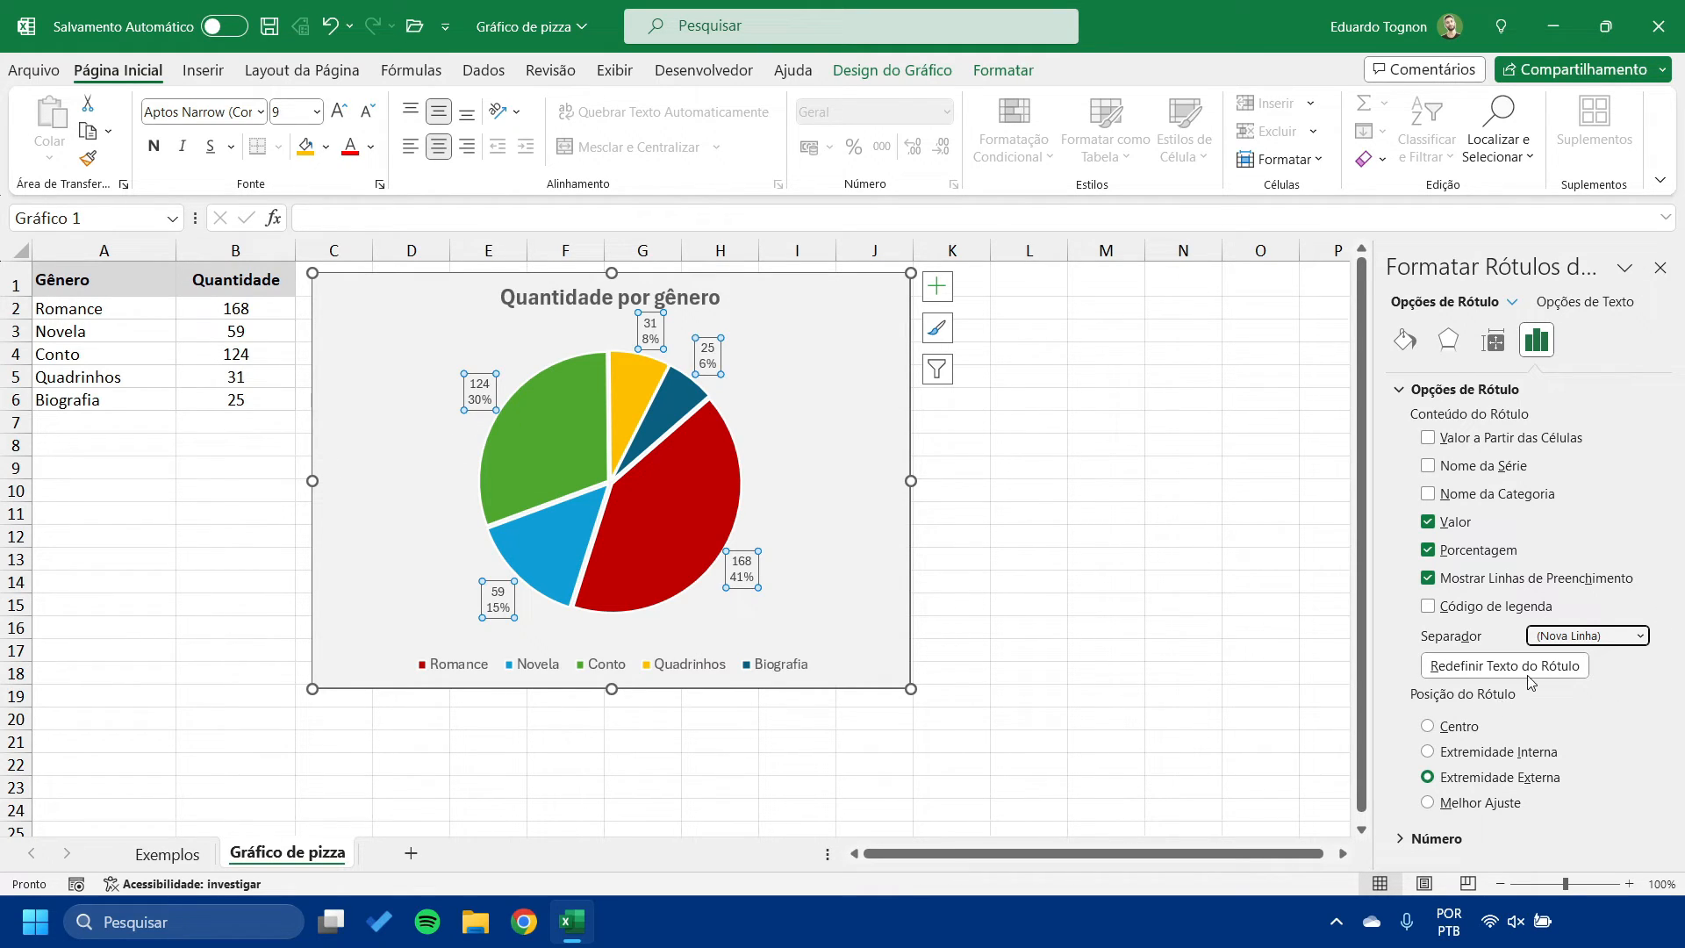
- Format the data label numbers as Porcentagem with 2 decimal places, close the formatting options and deselect the chart
click(1408, 840)
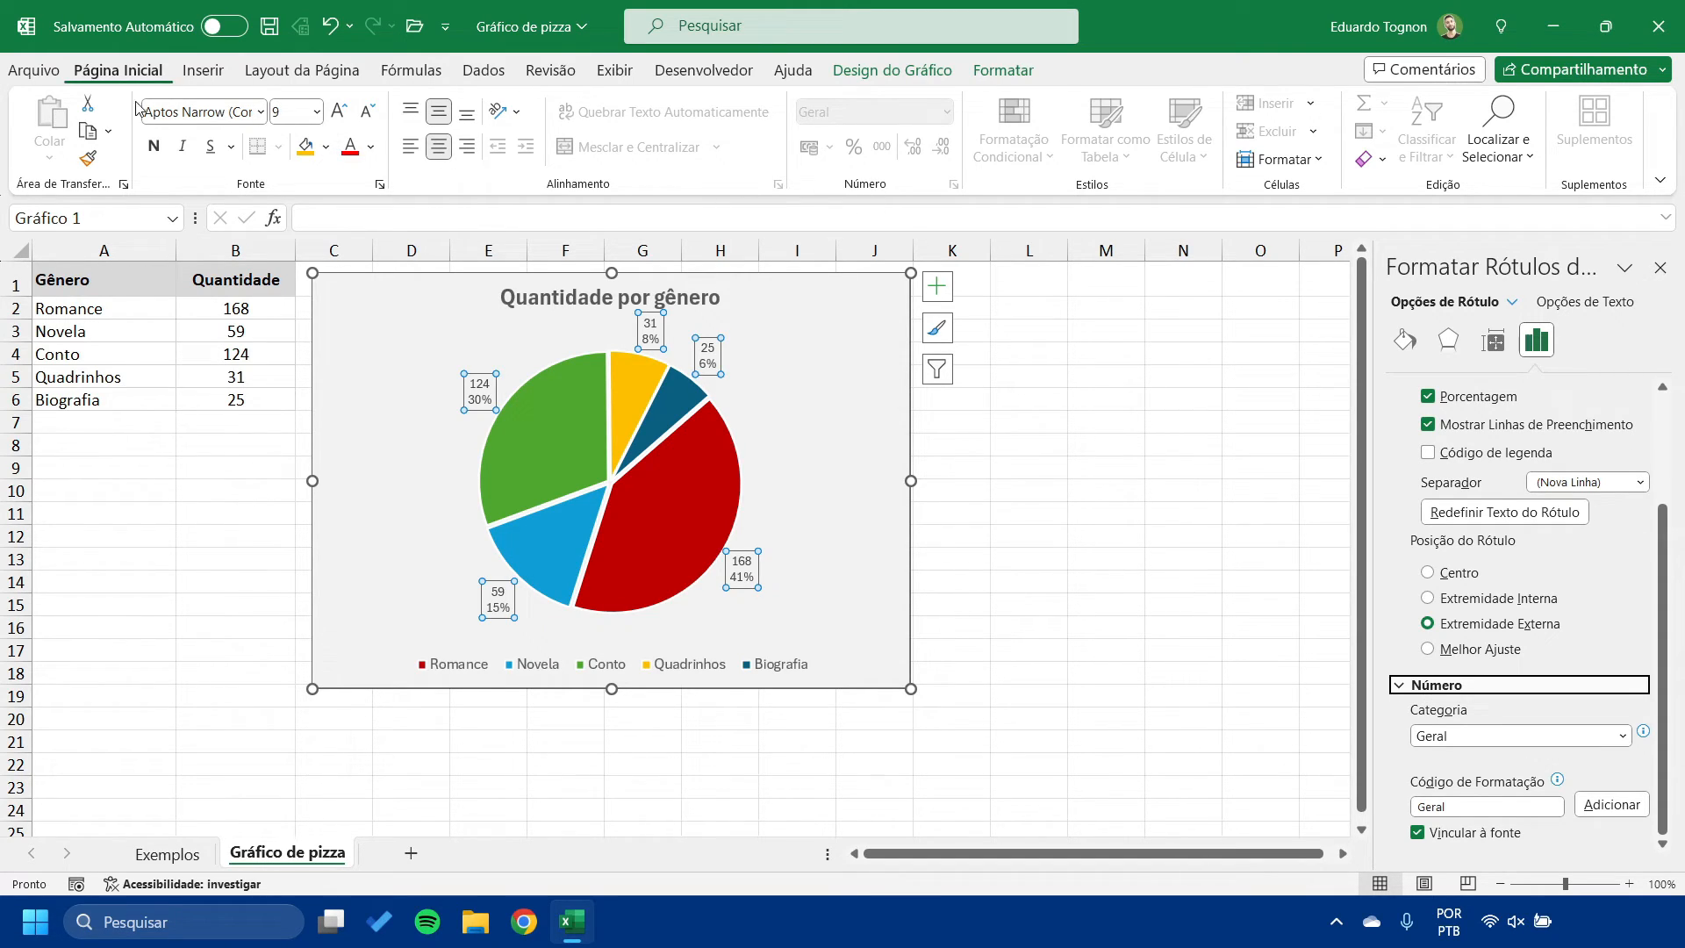
click(1476, 737)
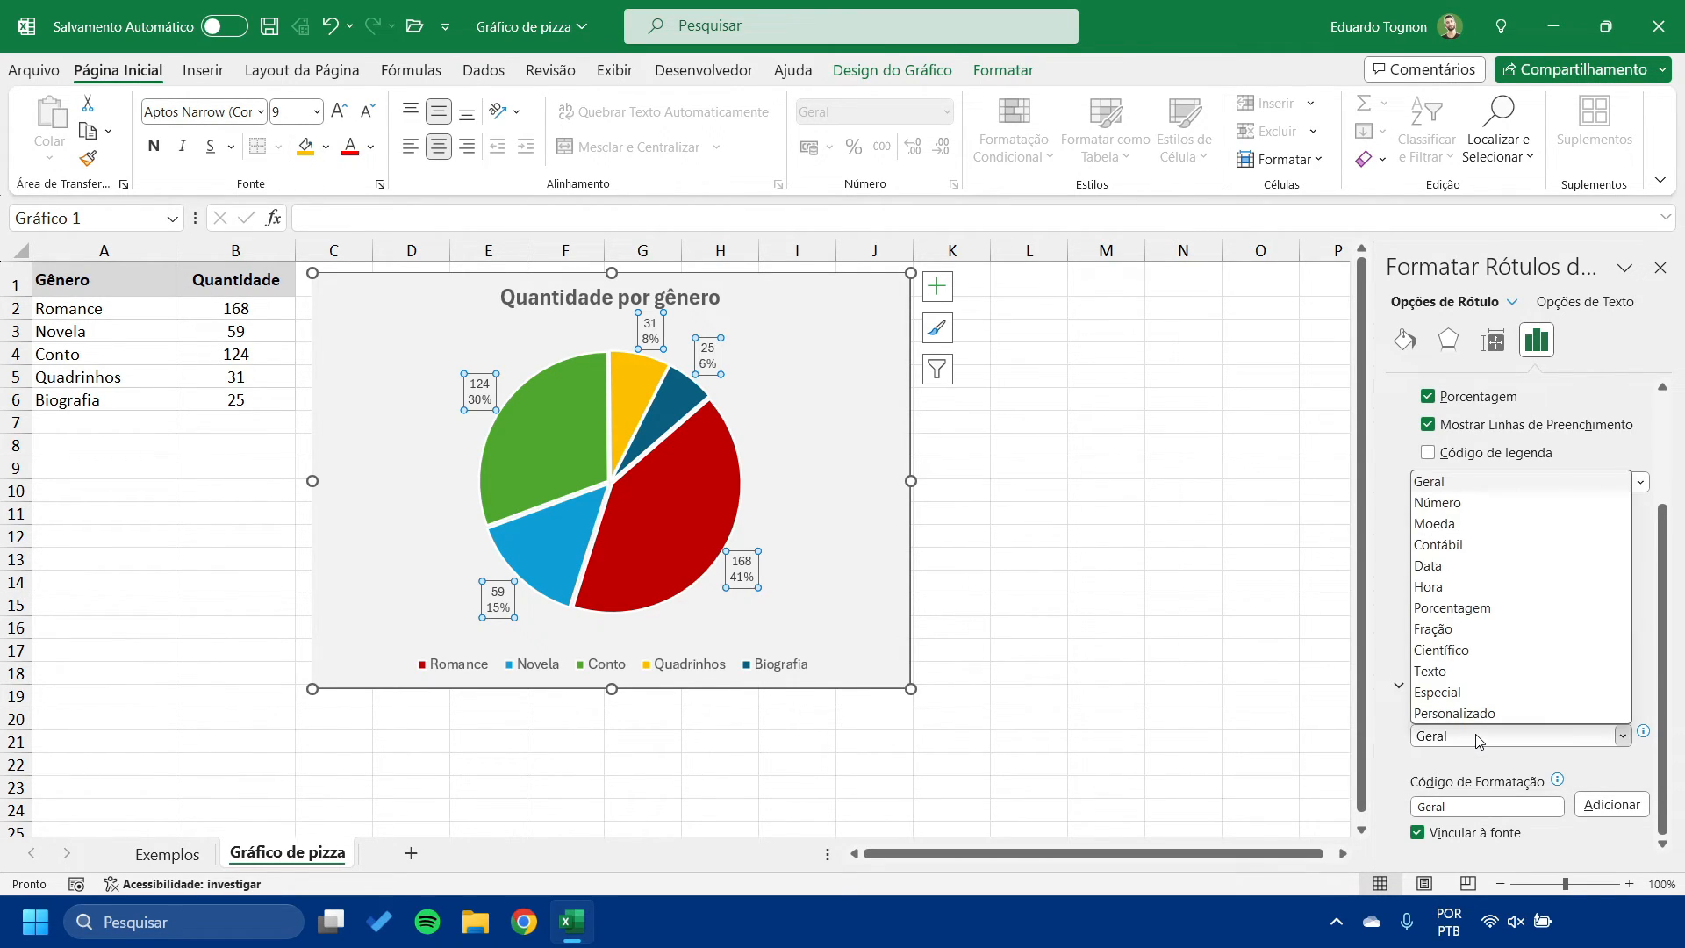
click(1476, 739)
click(1476, 739)
click(1468, 614)
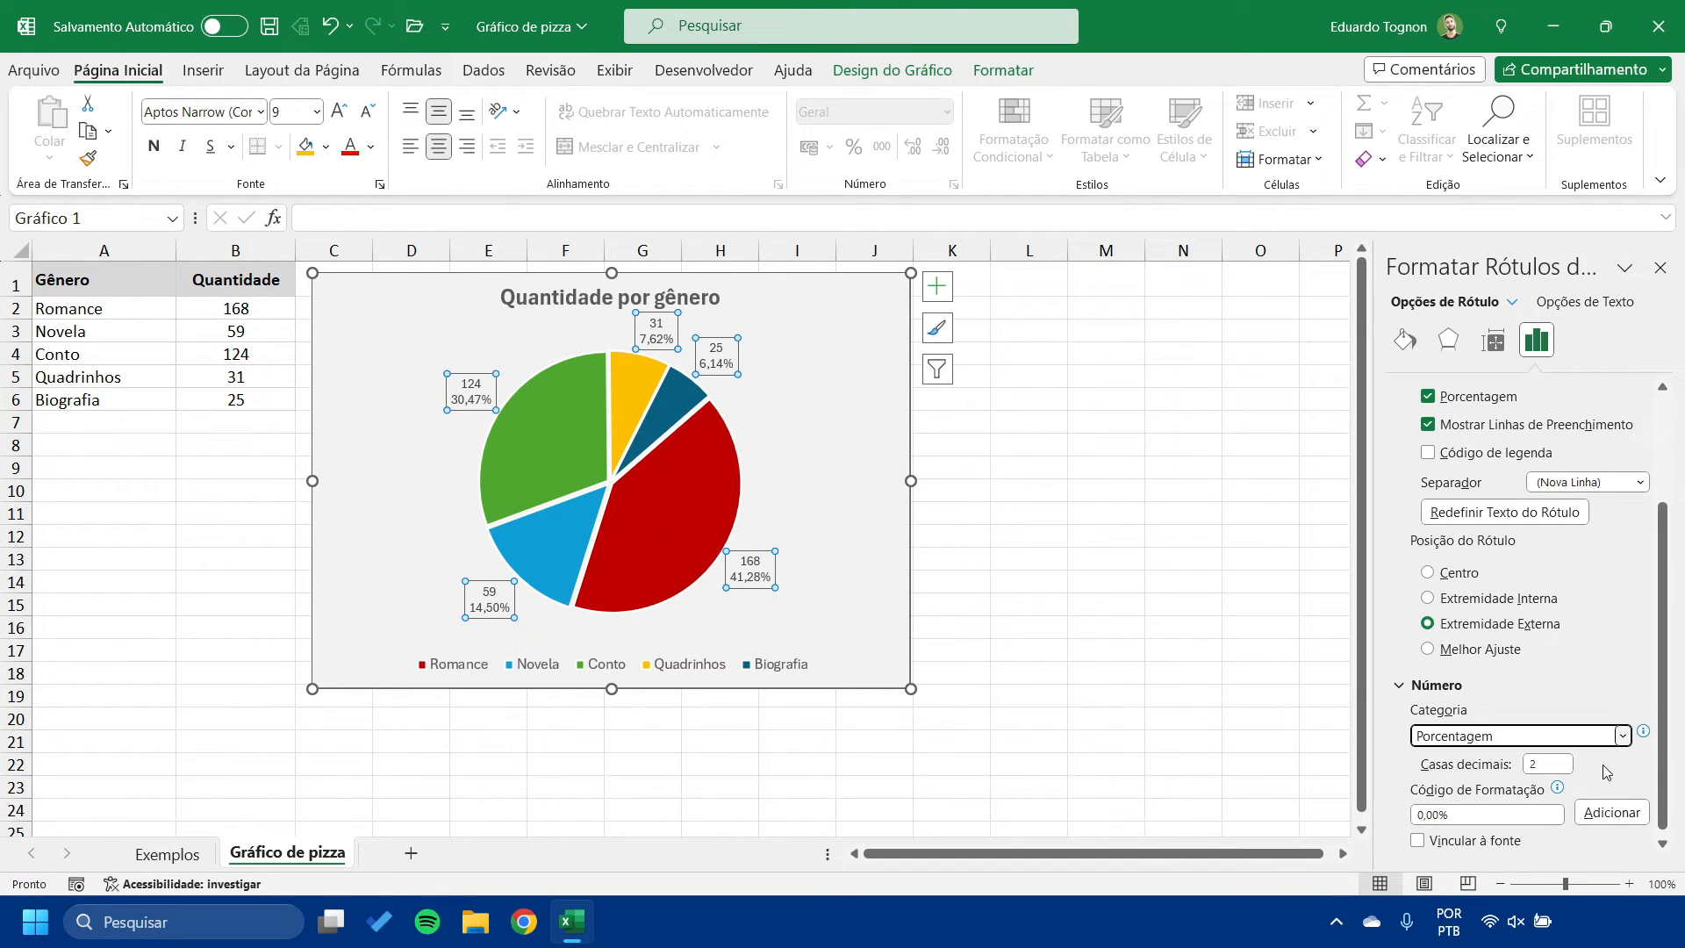
click(1549, 766)
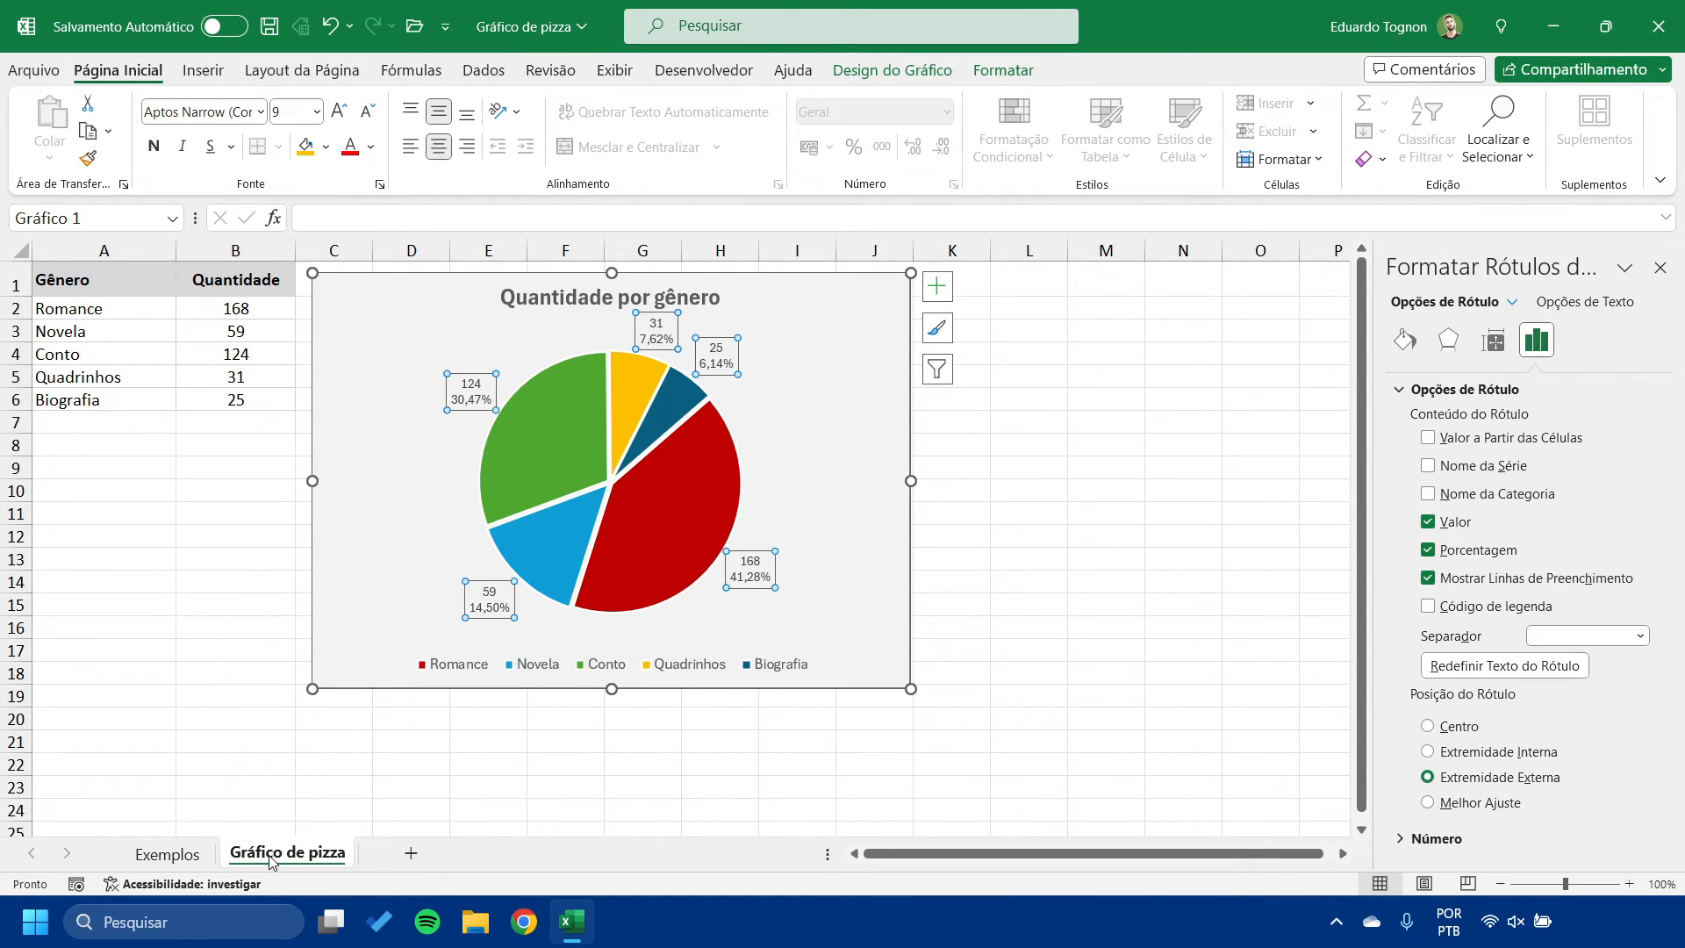
click(1659, 267)
click(1097, 471)
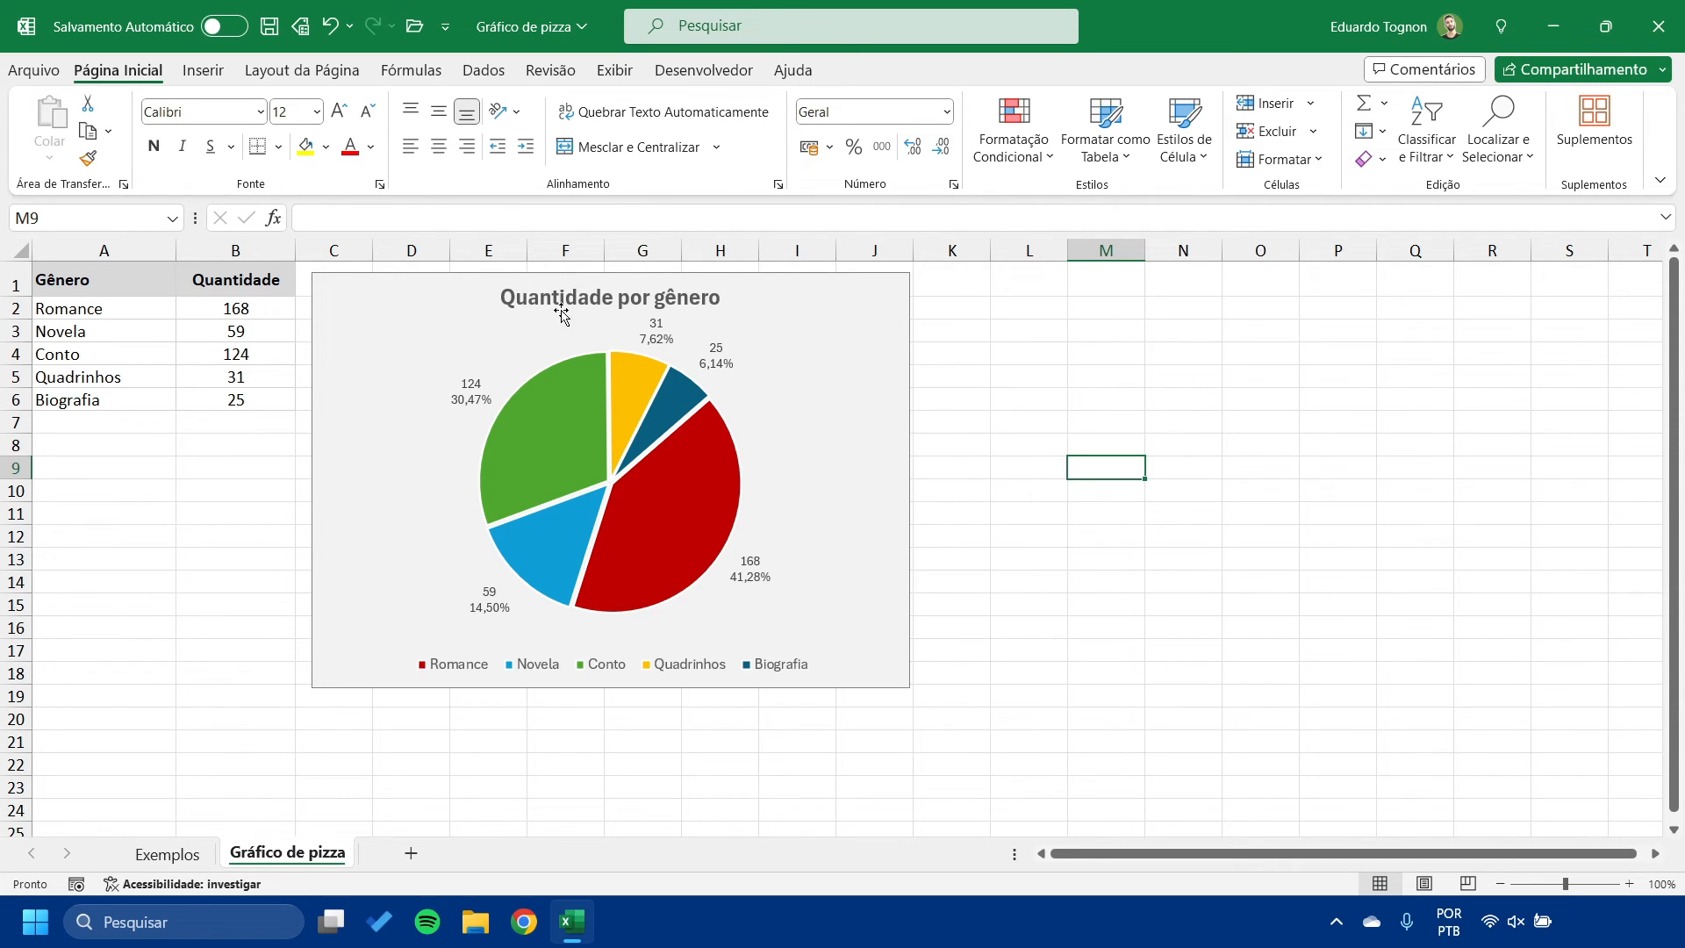
- Duplicate the formatted pie chart from cell L1 and align the copy beside the original, starting at column K
click(851, 291)
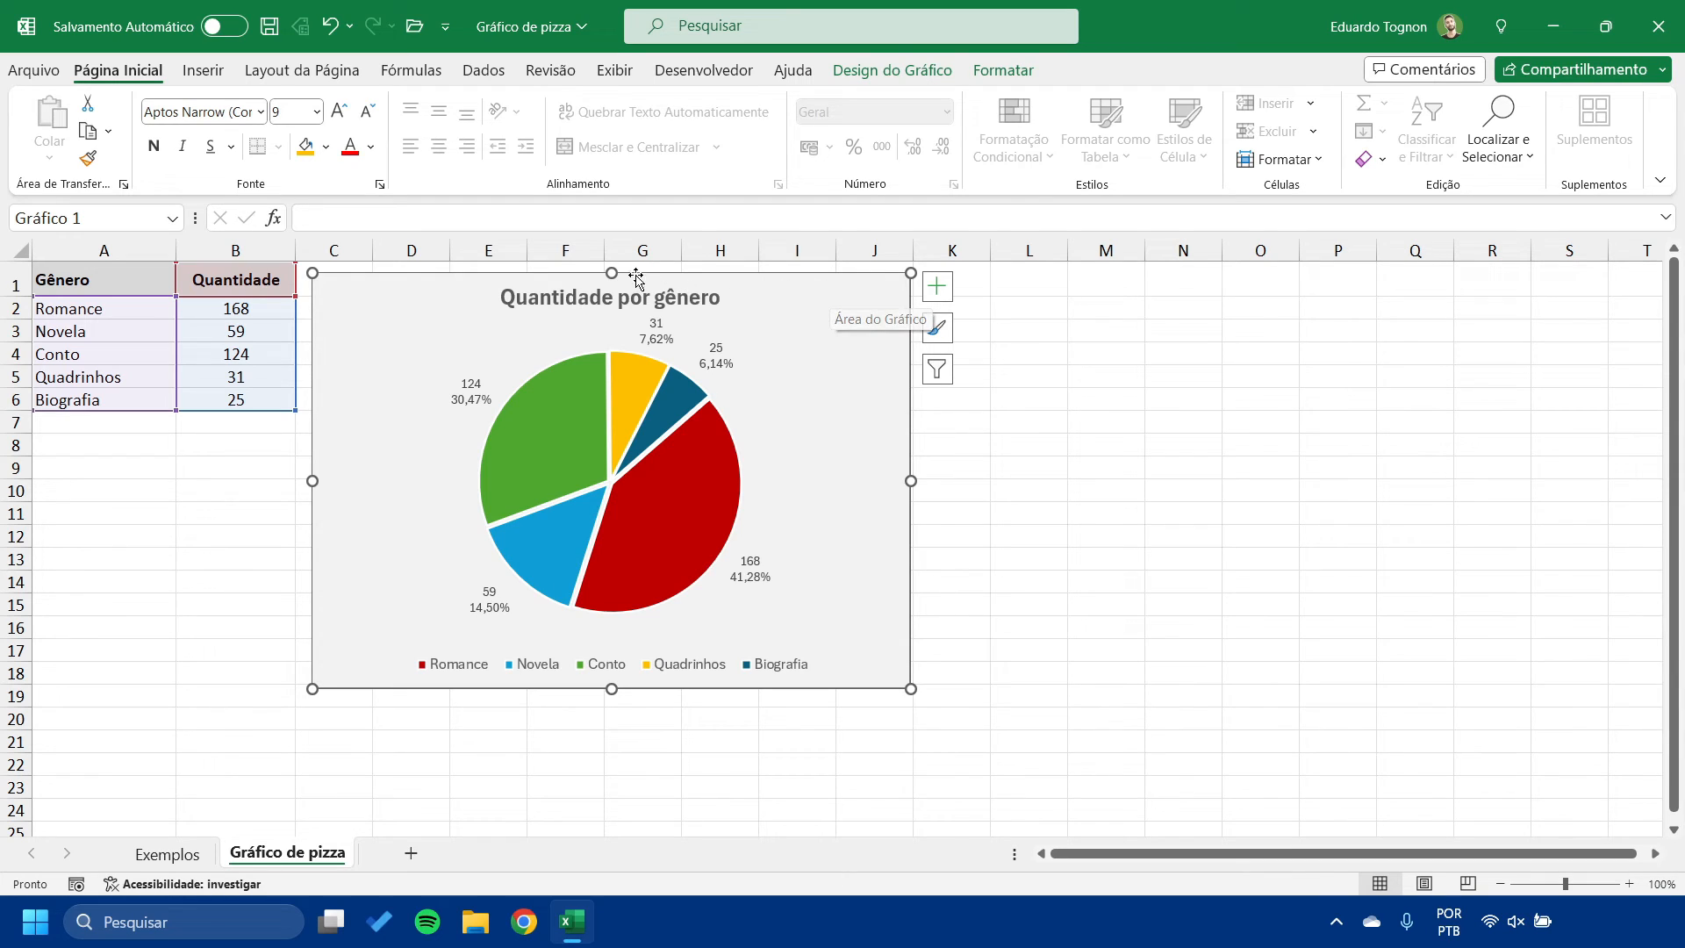
click(88, 132)
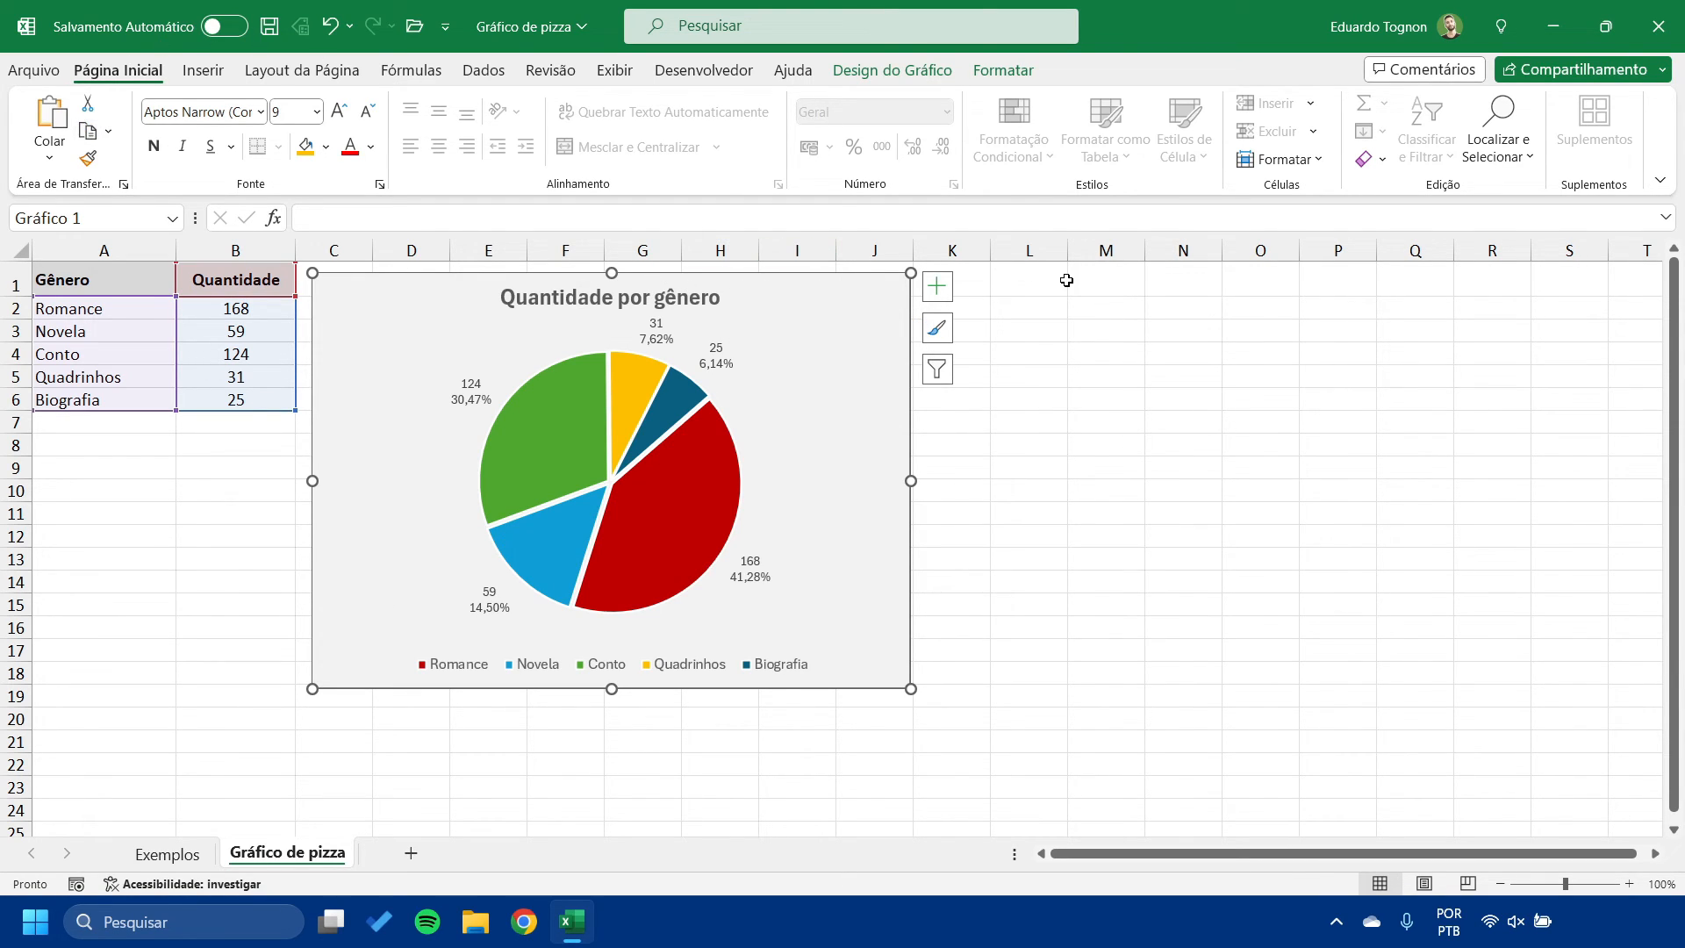
click(1025, 278)
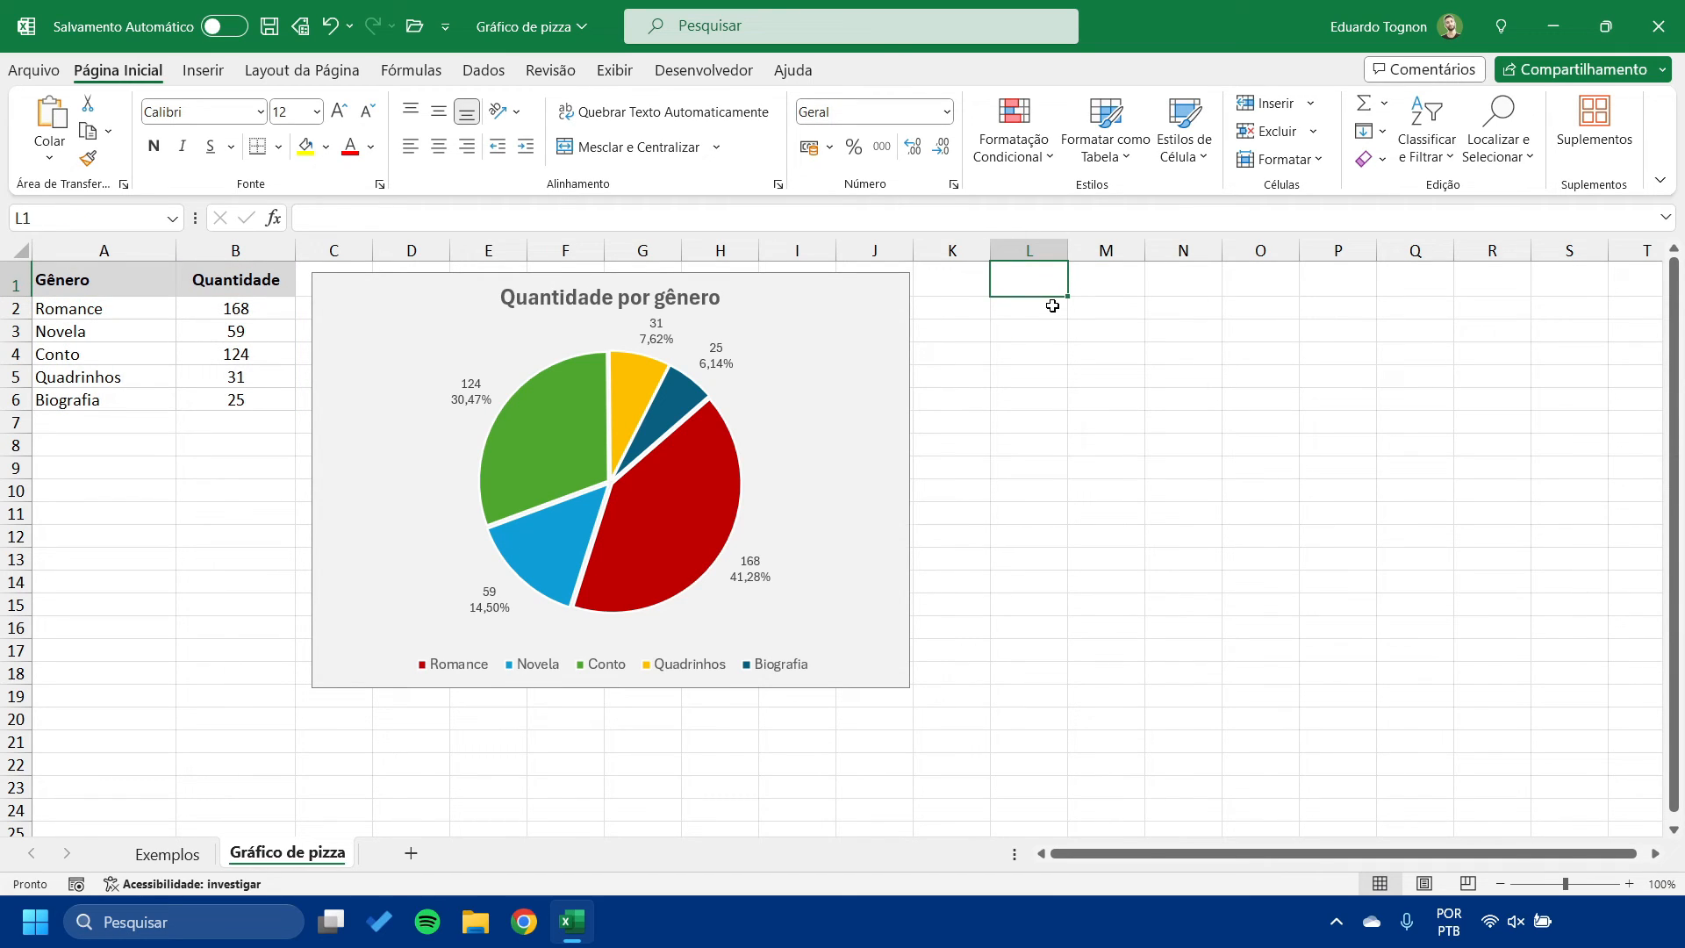
click(52, 122)
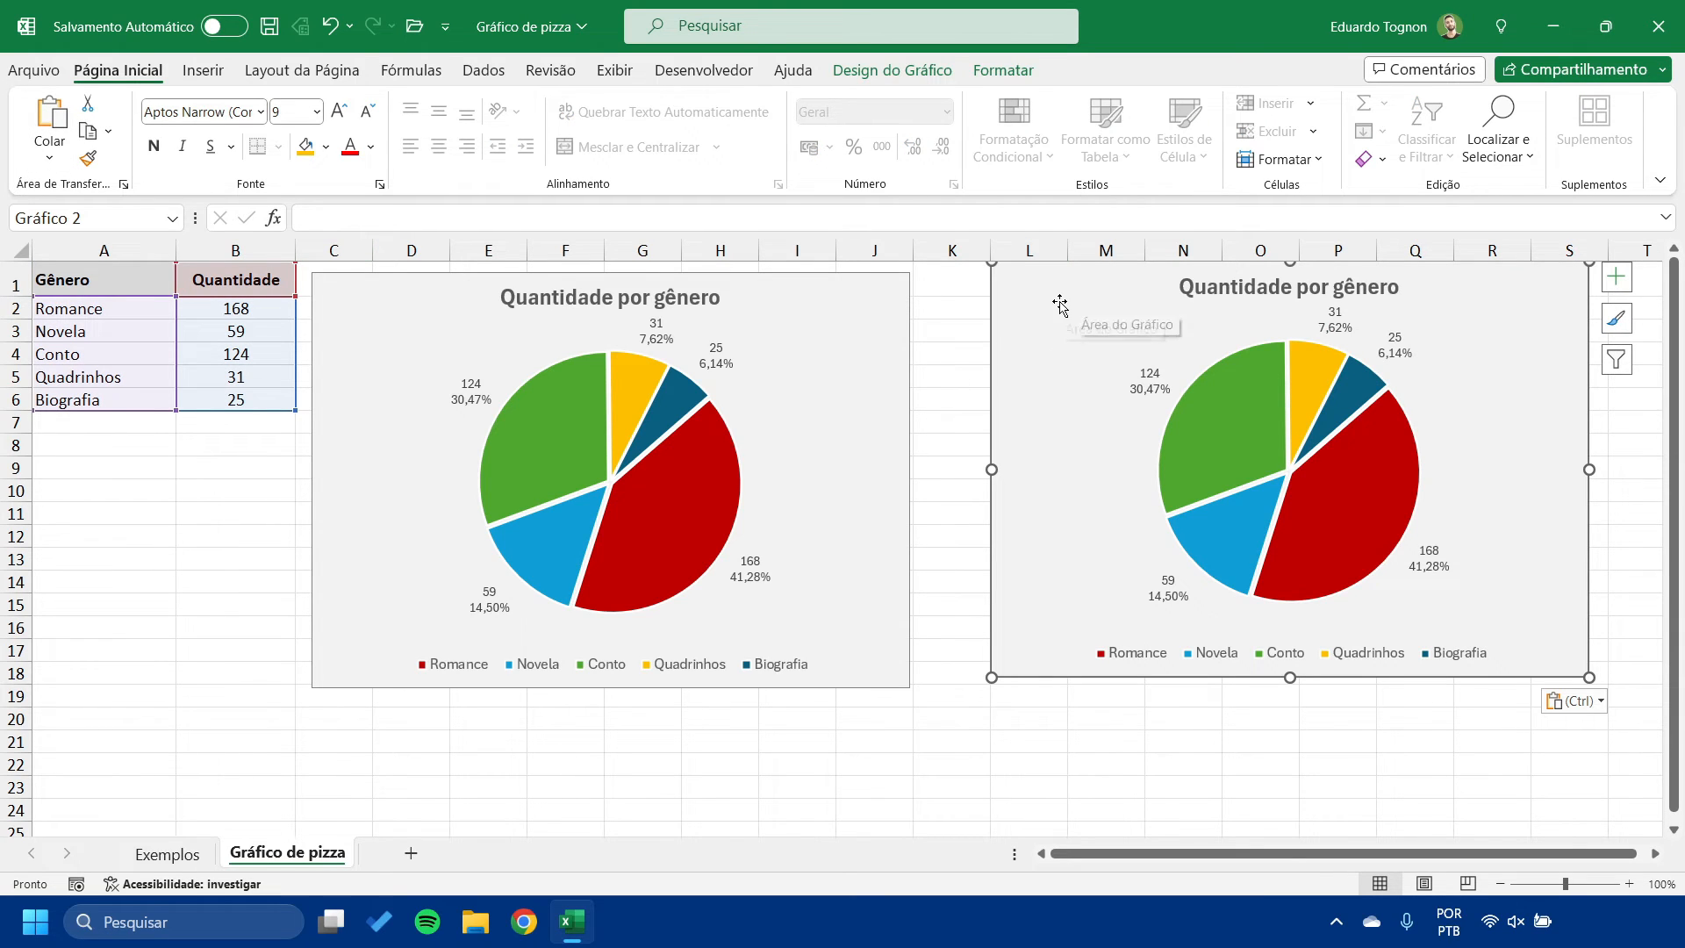
drag(1066, 302, 999, 314)
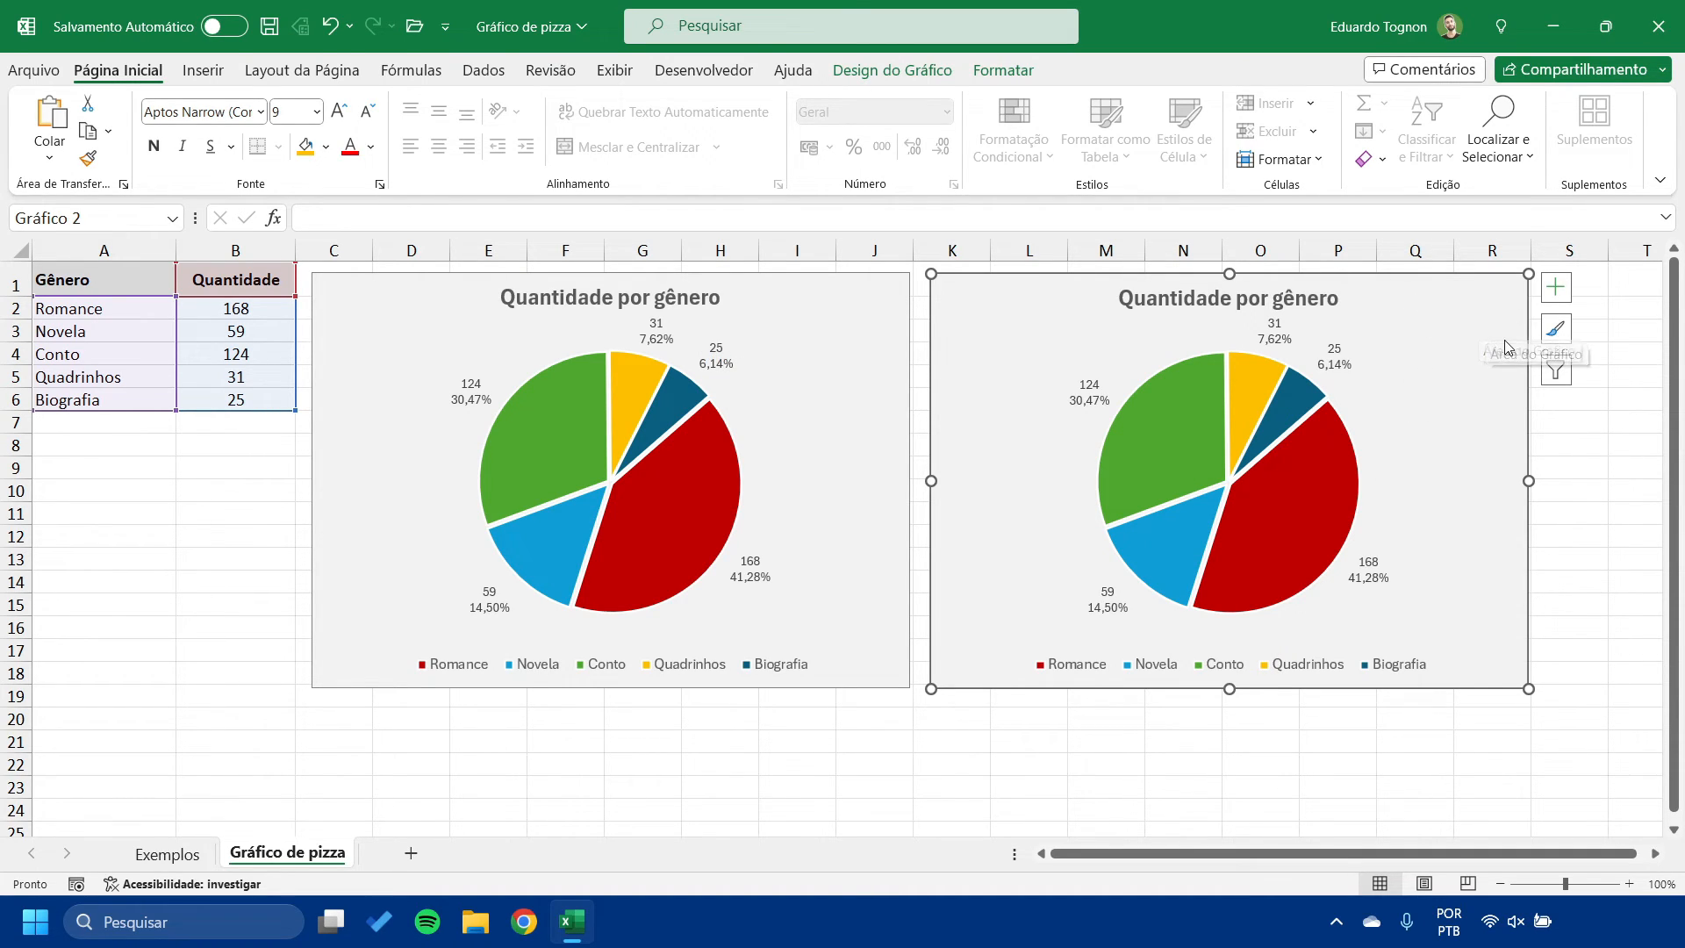
- Open the chart area formatting options for the copied pie chart and delete its legend and title
right_click(1461, 315)
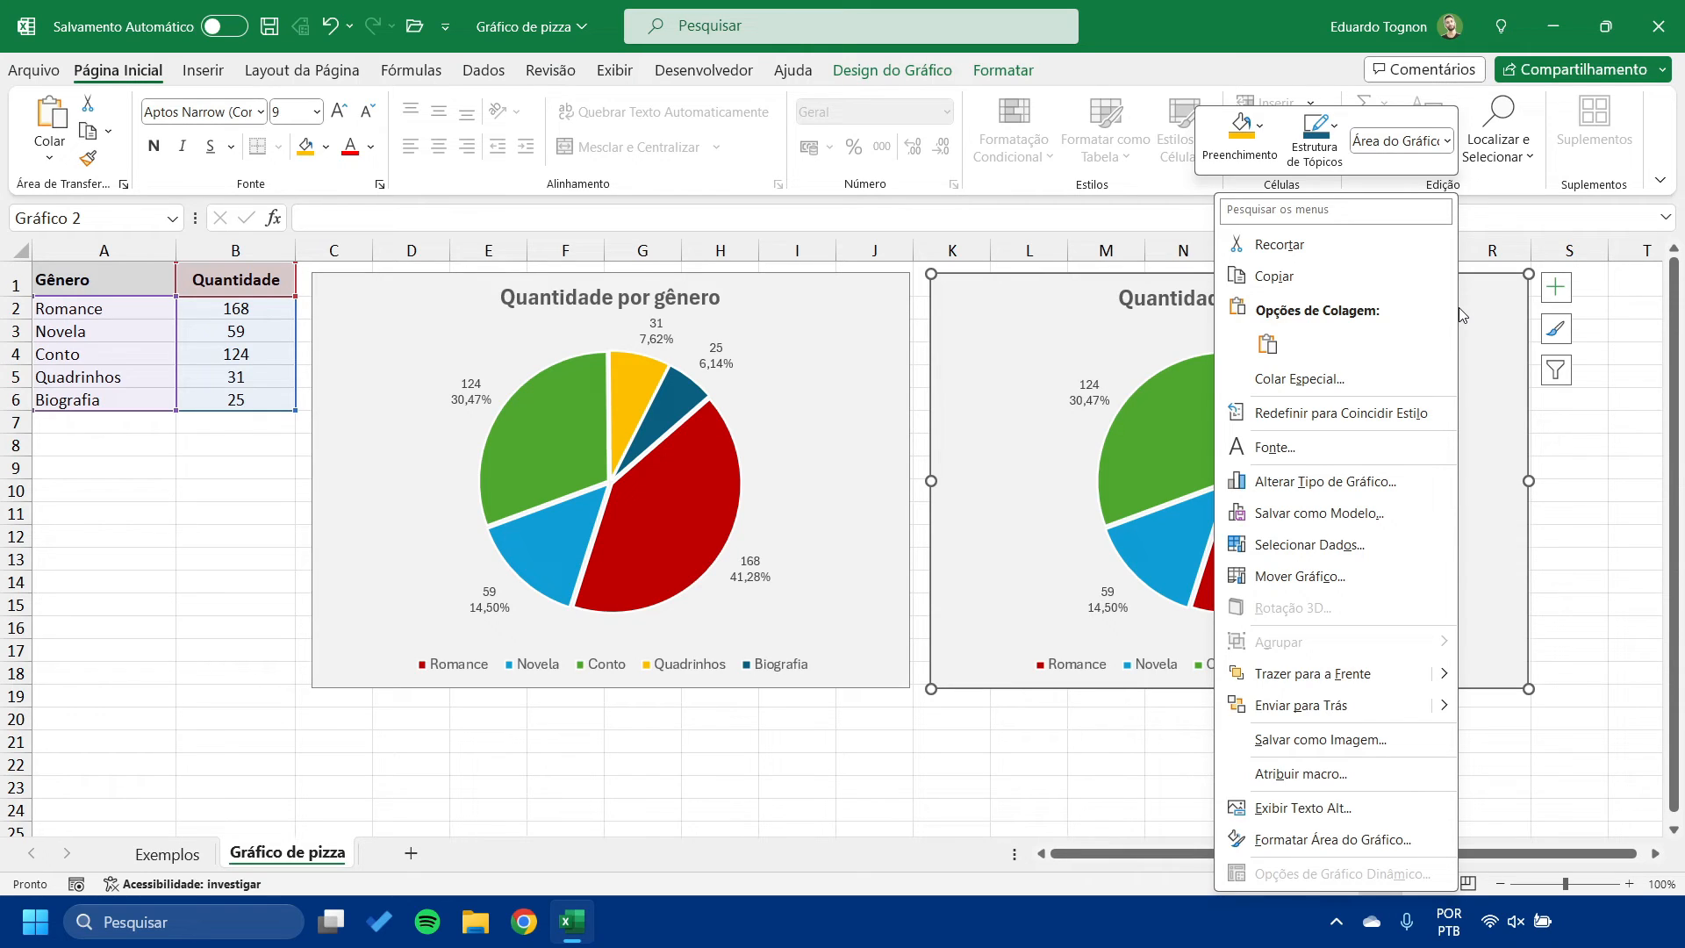
click(1357, 844)
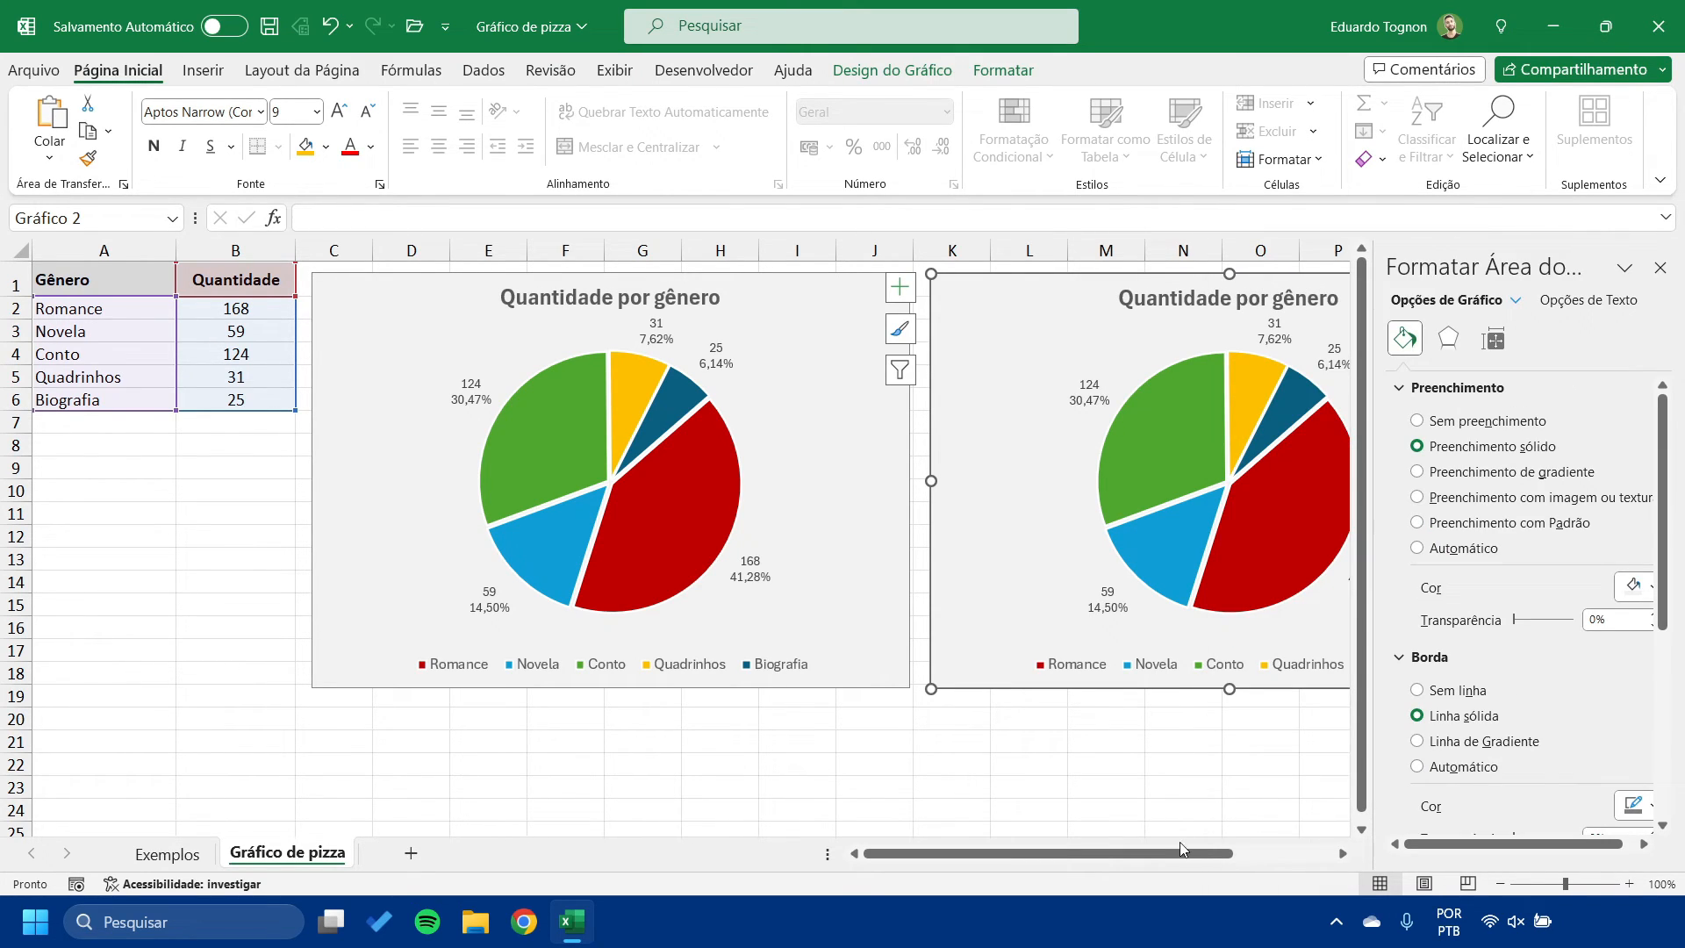
drag(1179, 848, 1238, 882)
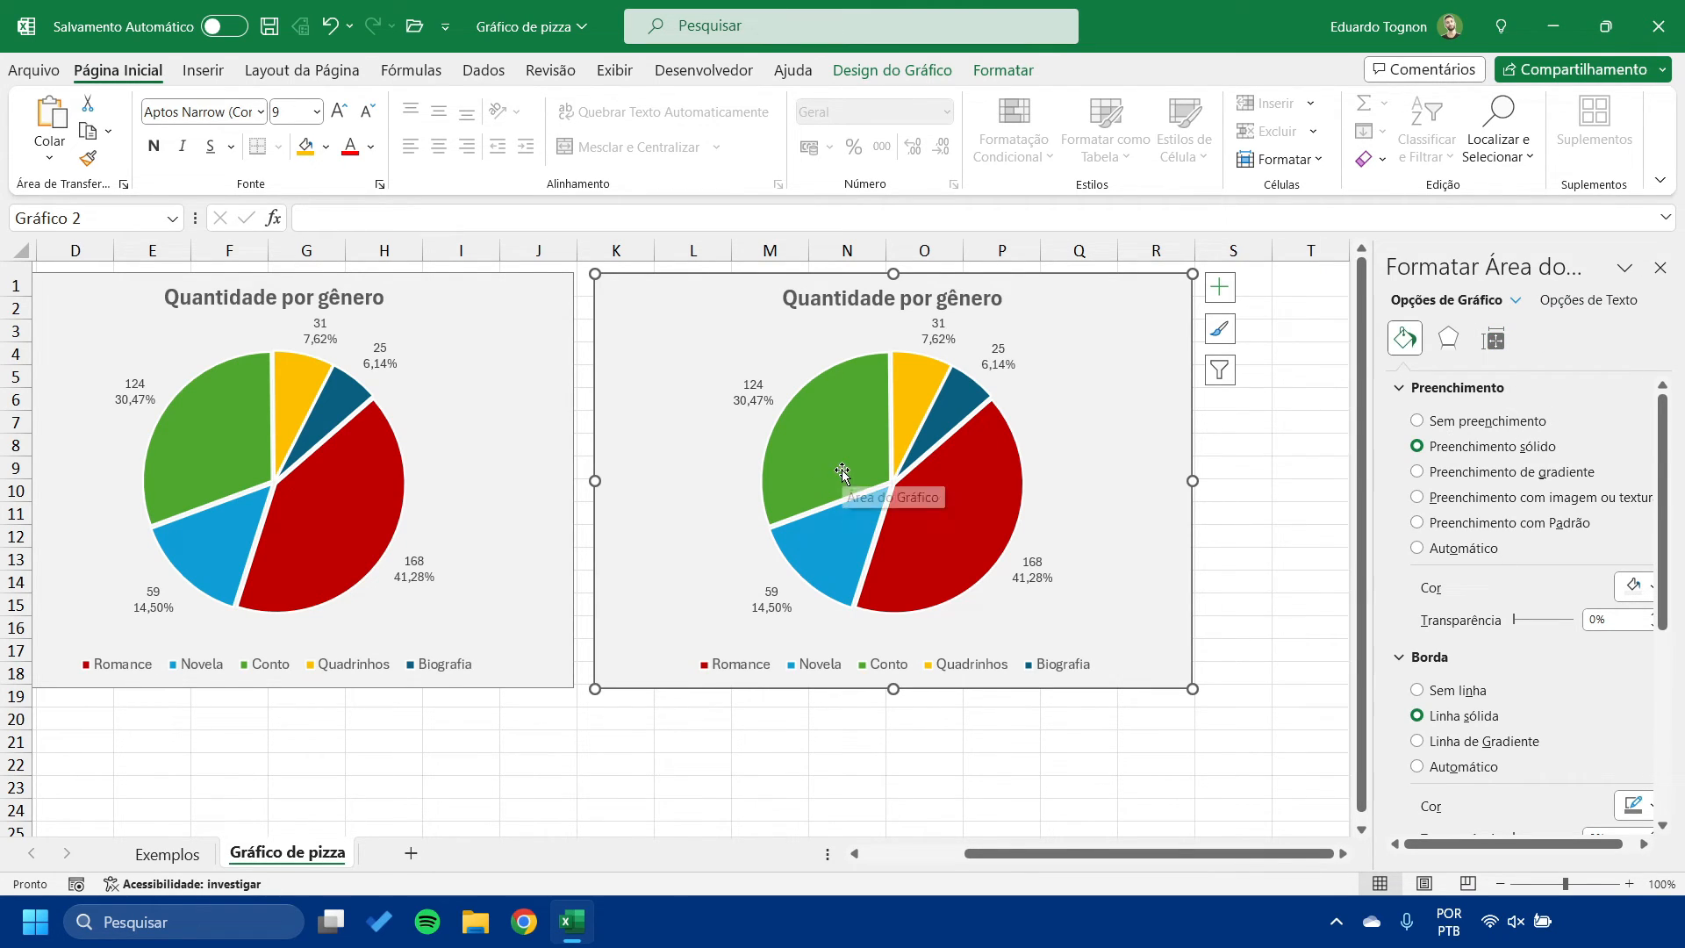
click(792, 669)
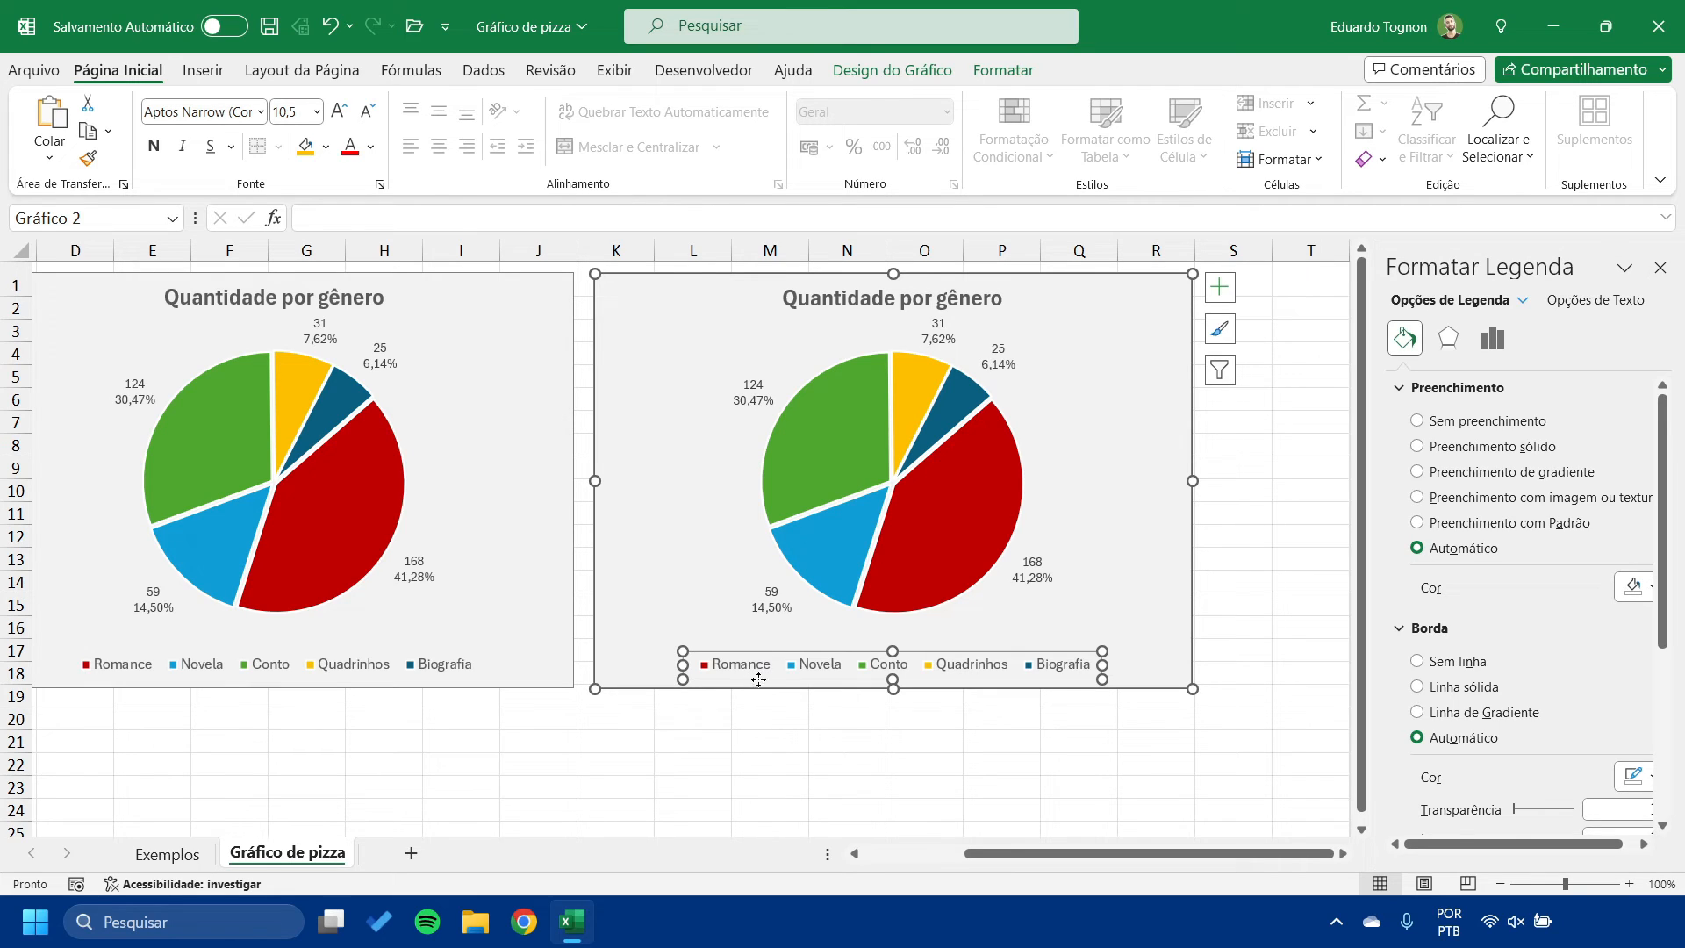
key(Delete)
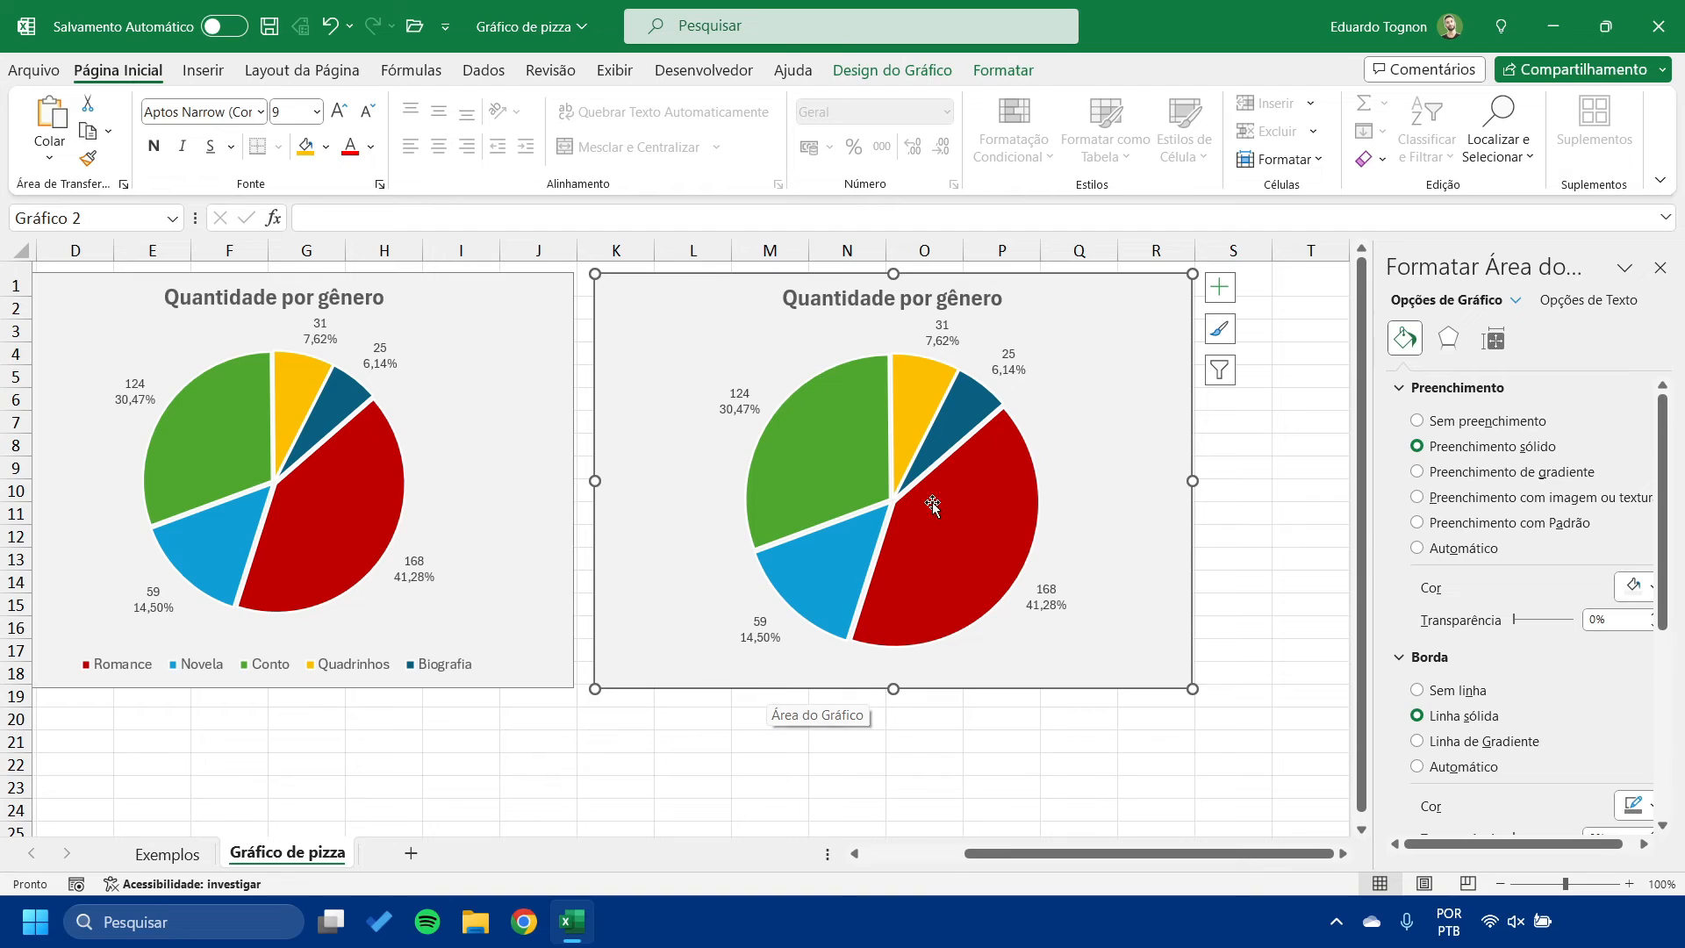
click(847, 298)
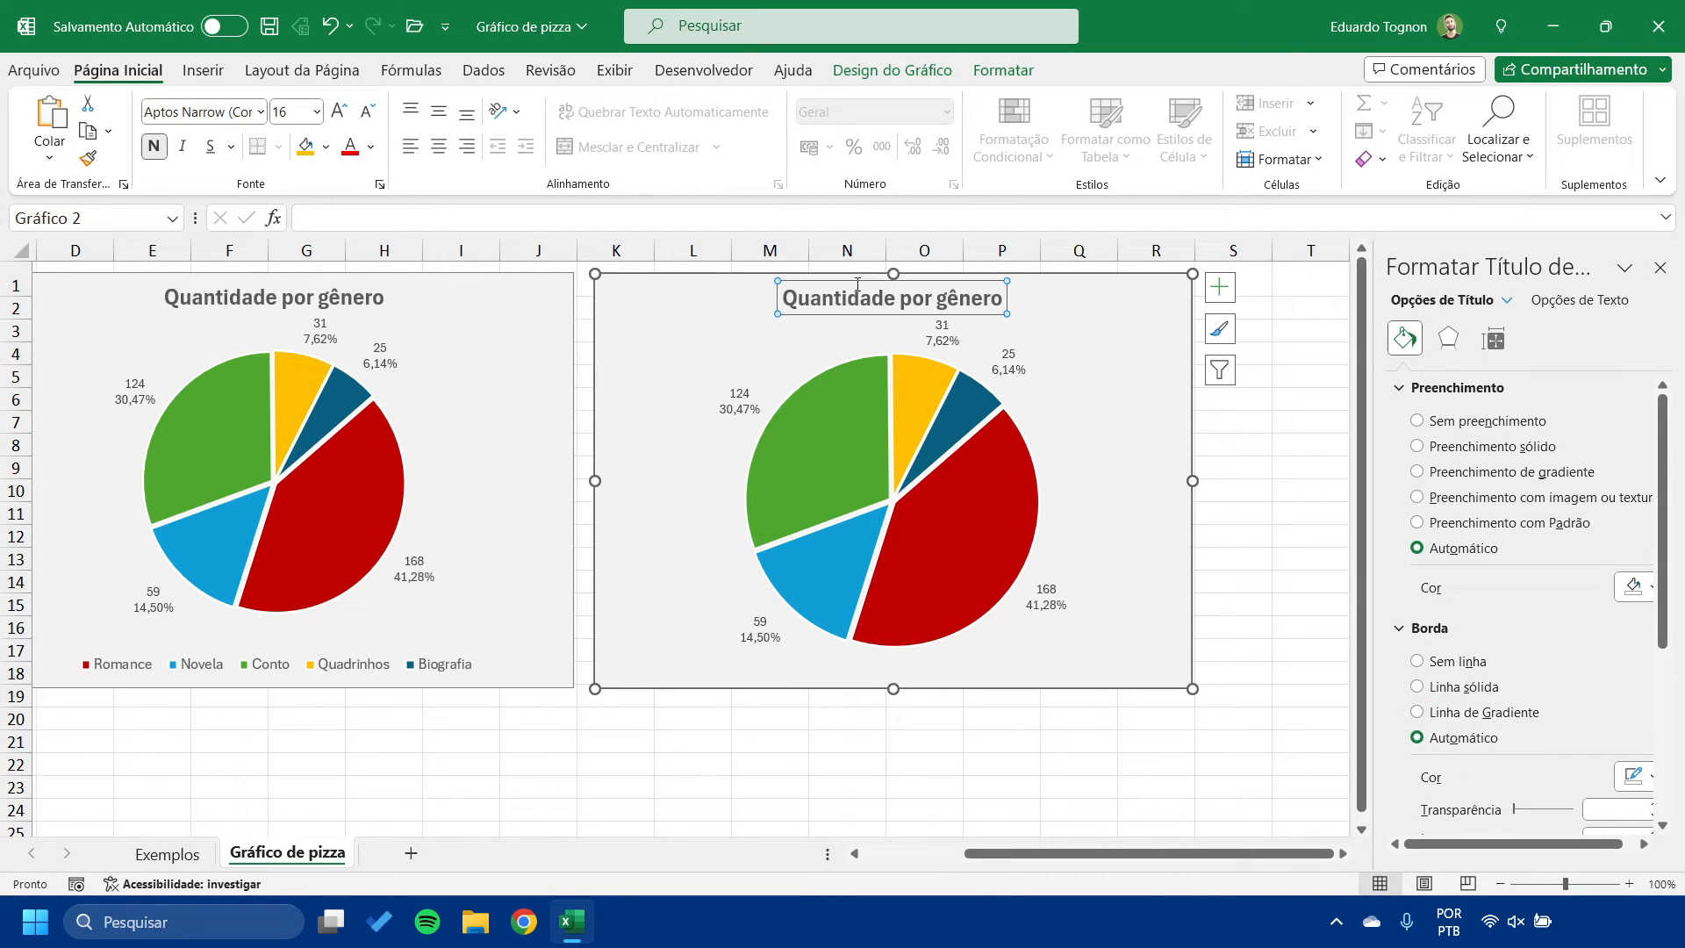
key(Delete)
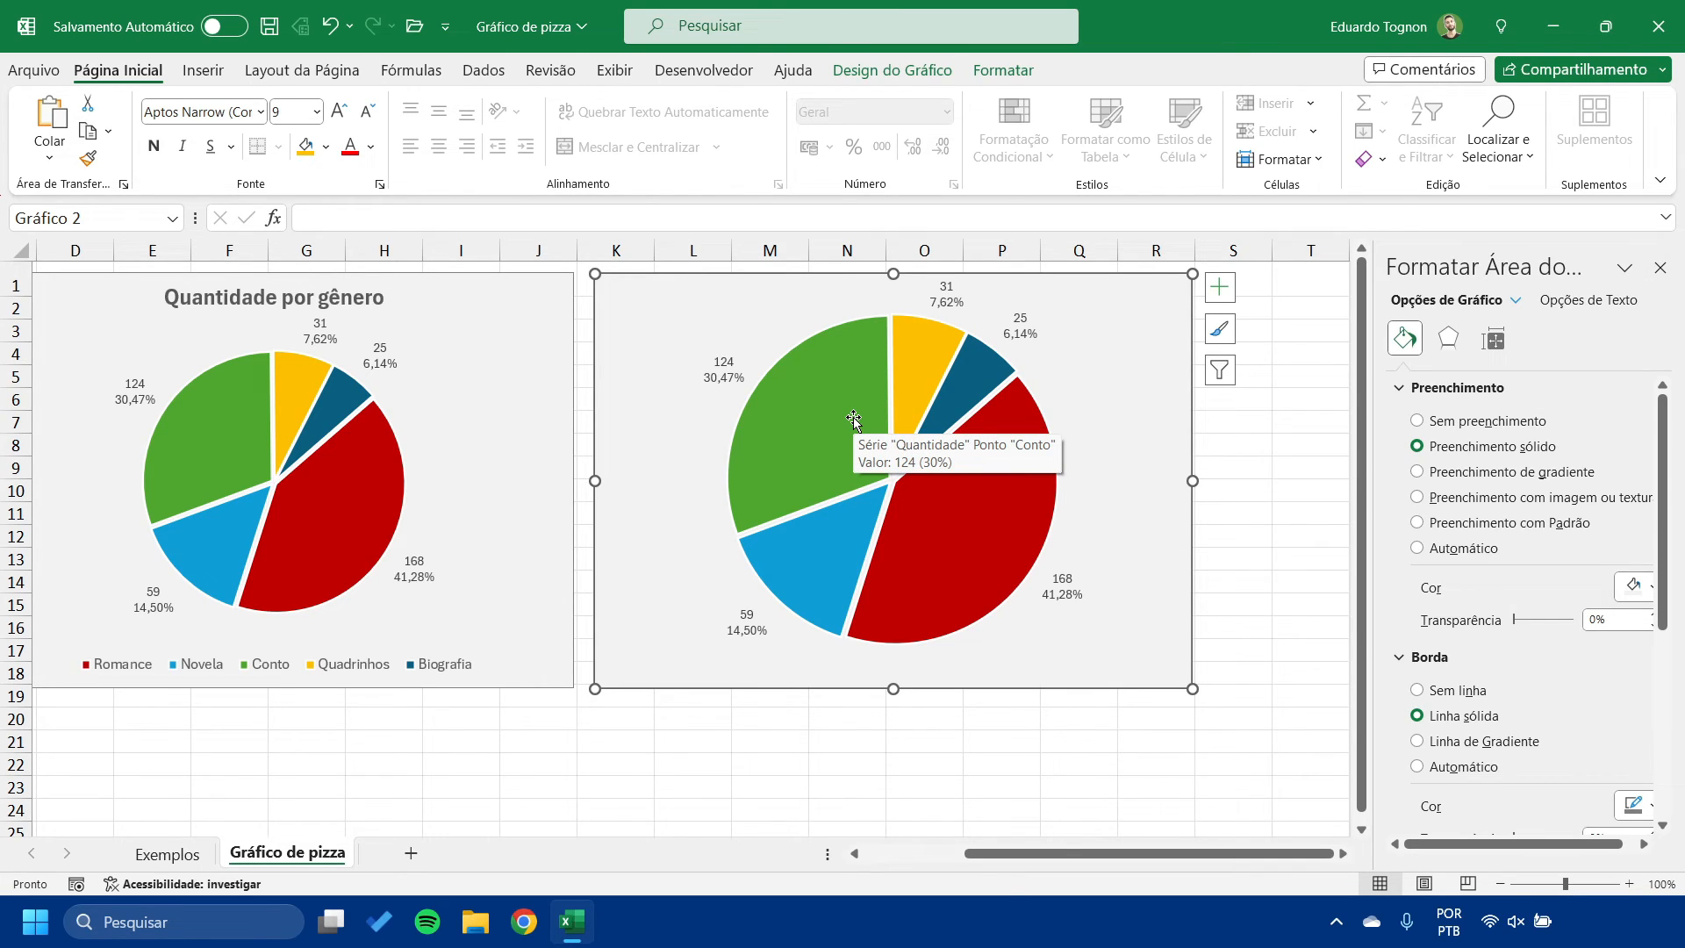
- Shrink the plot area of the copied pie chart slightly and re-center it within the chart area
click(766, 335)
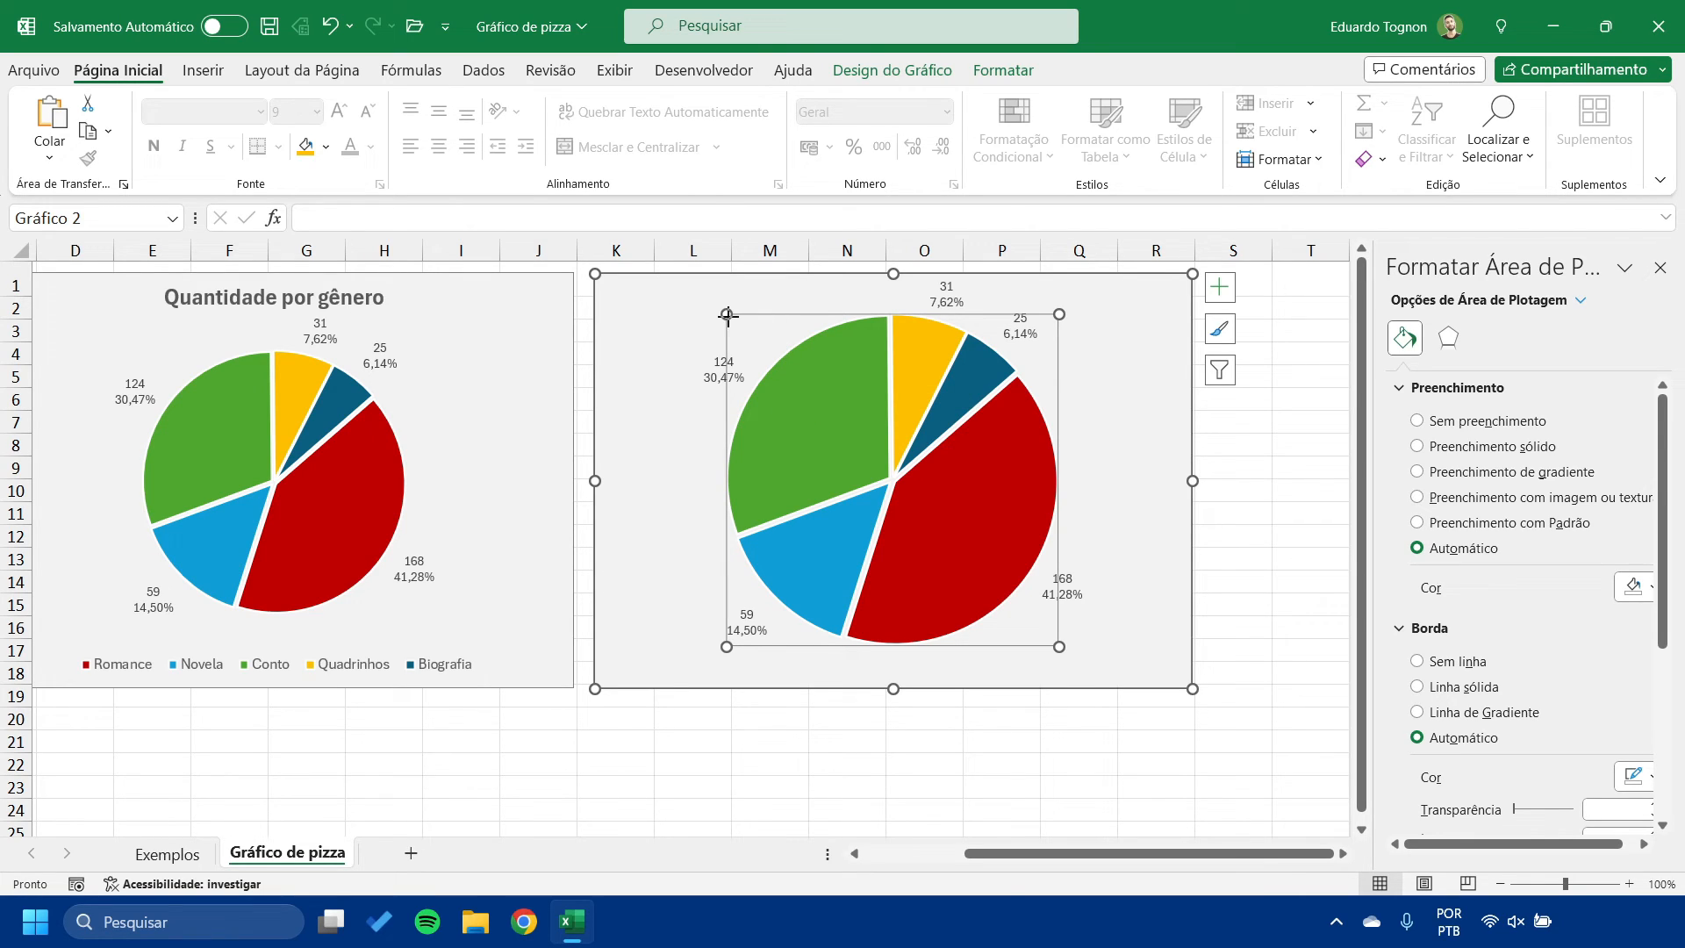
drag(727, 316, 774, 361)
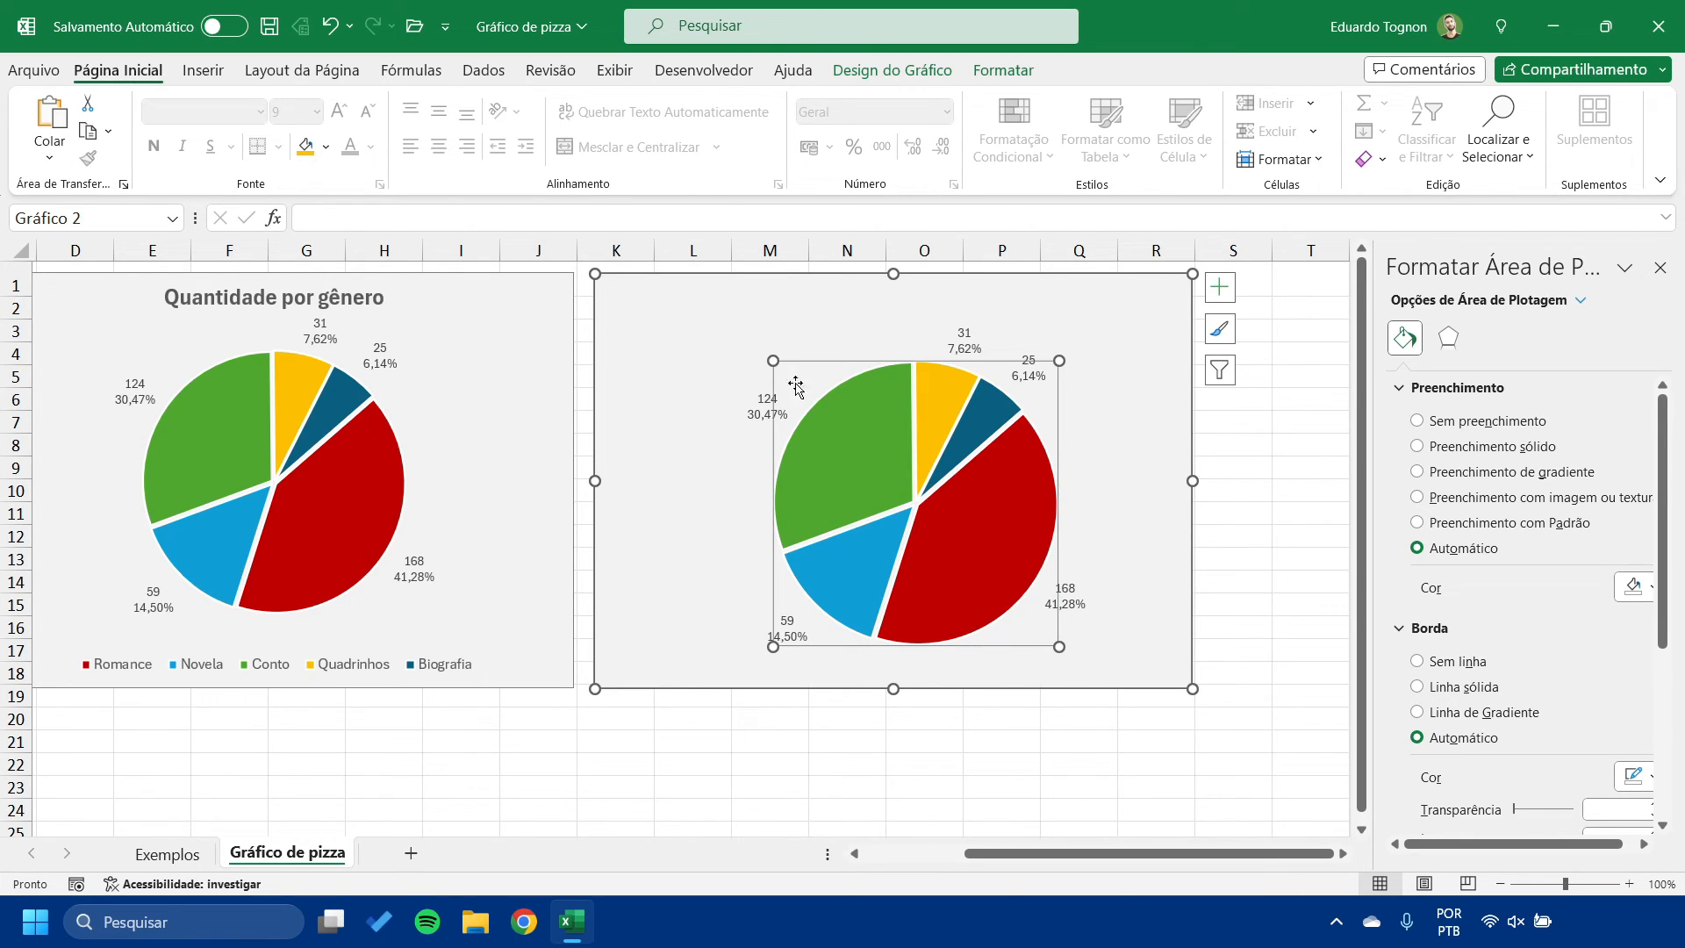
click(904, 484)
click(849, 372)
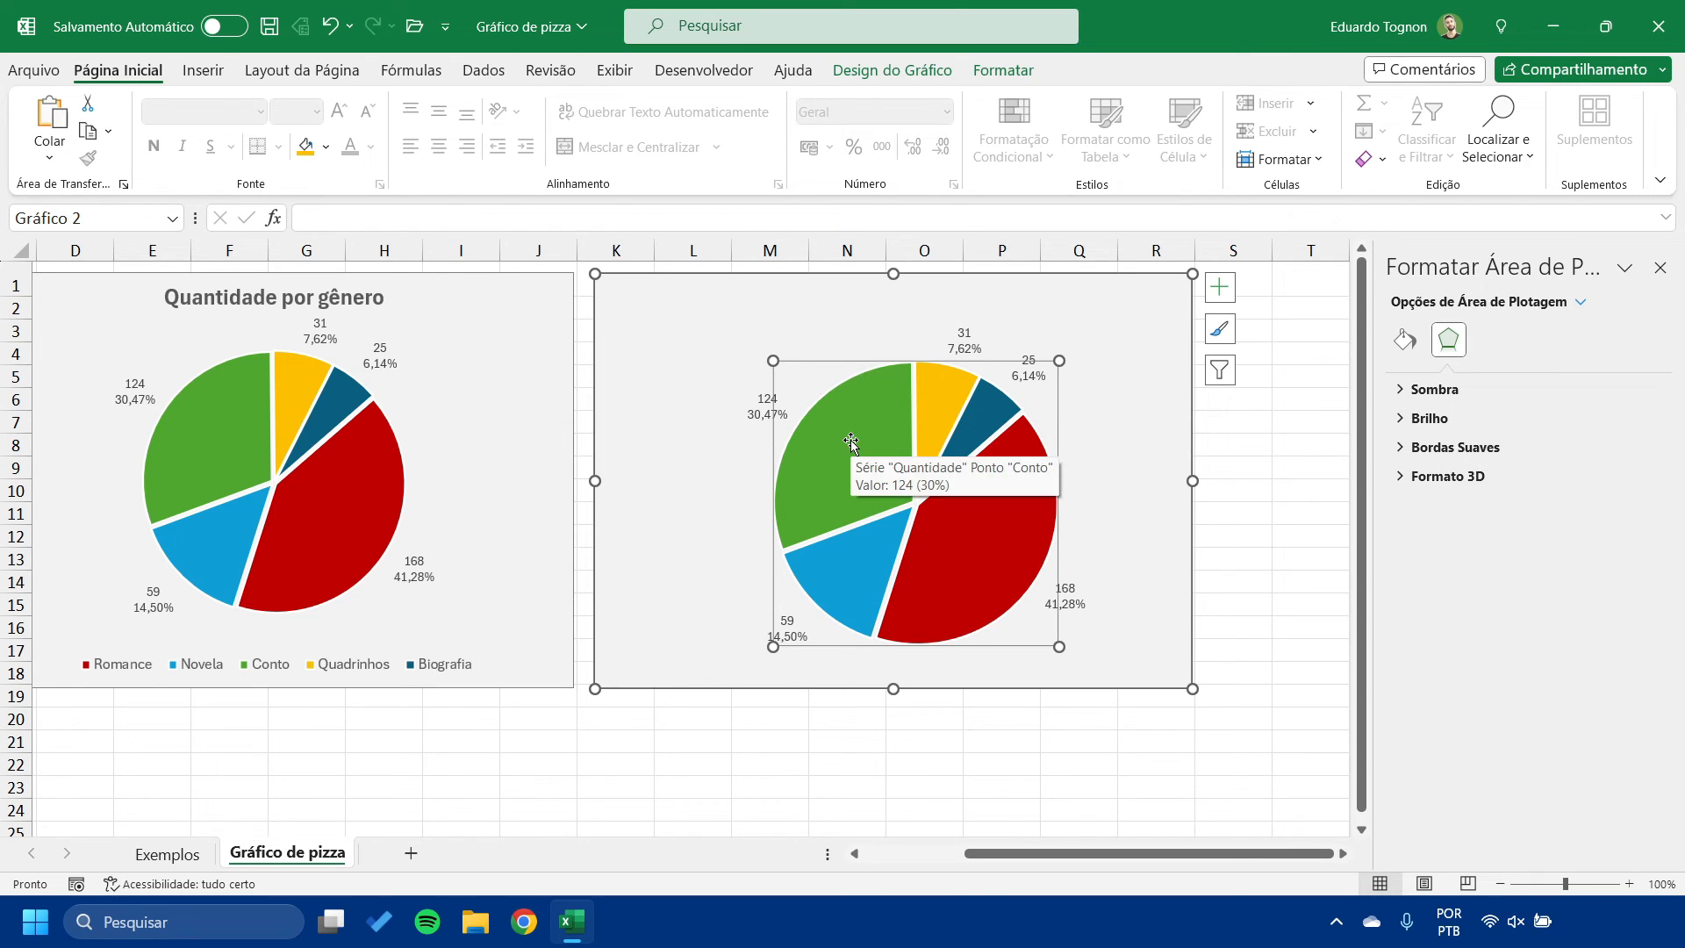
drag(821, 361, 793, 327)
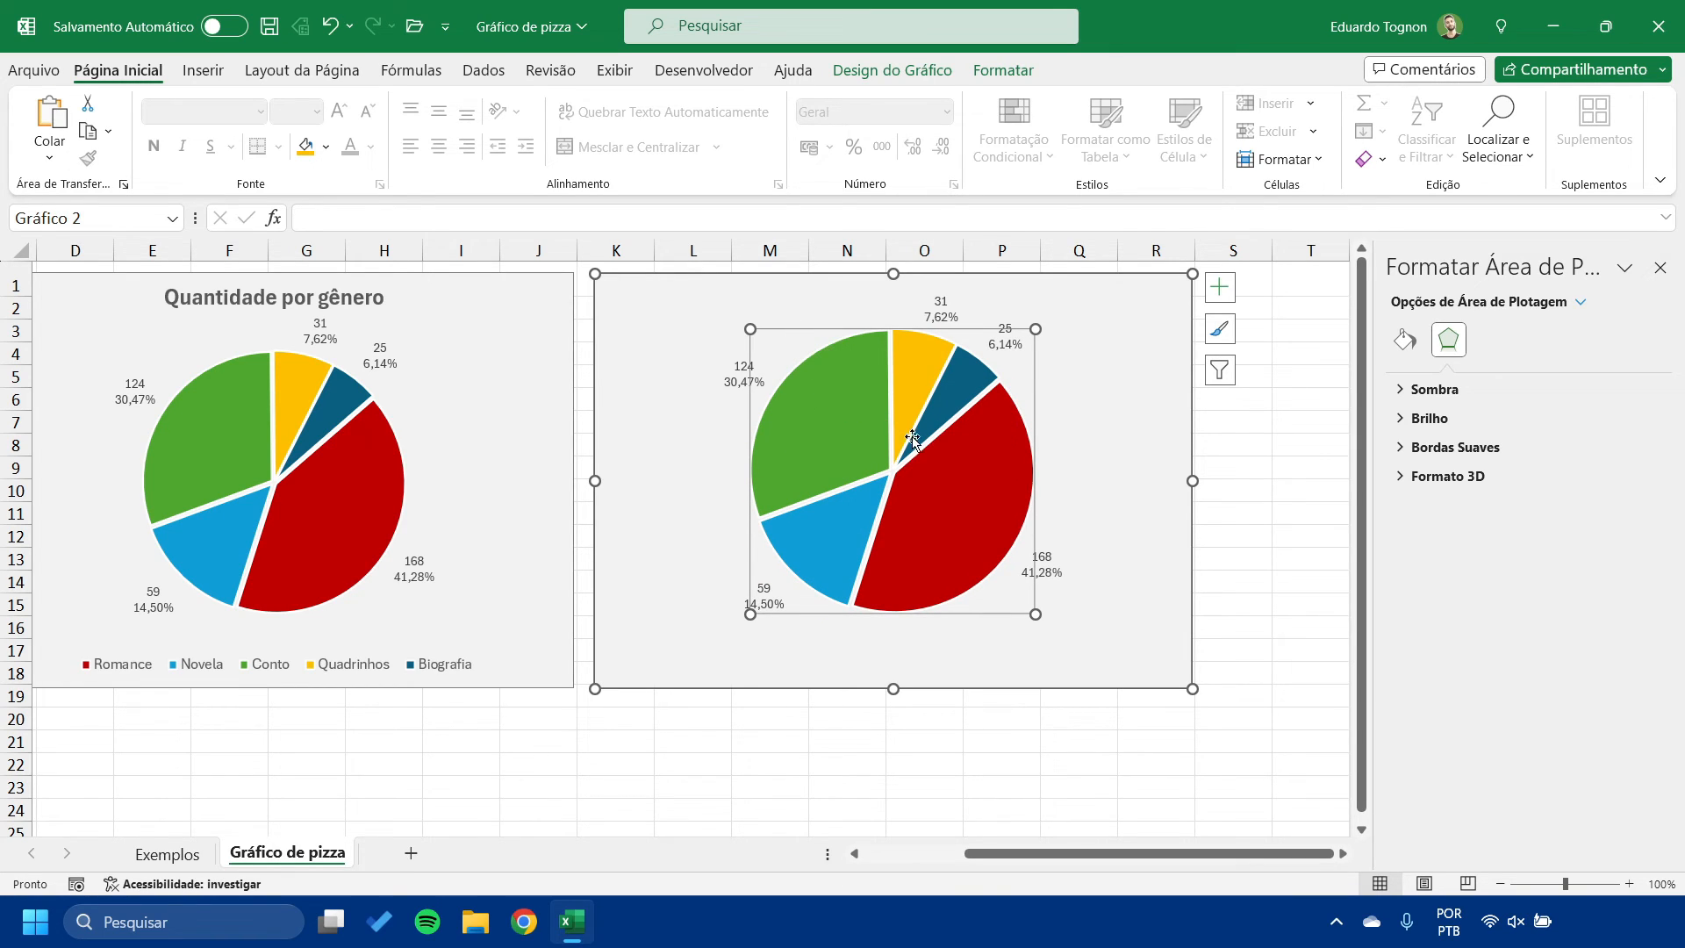
- Set the copied chart's data labels to show Nome da Categoria and Porcentagem, without Valor
click(940, 308)
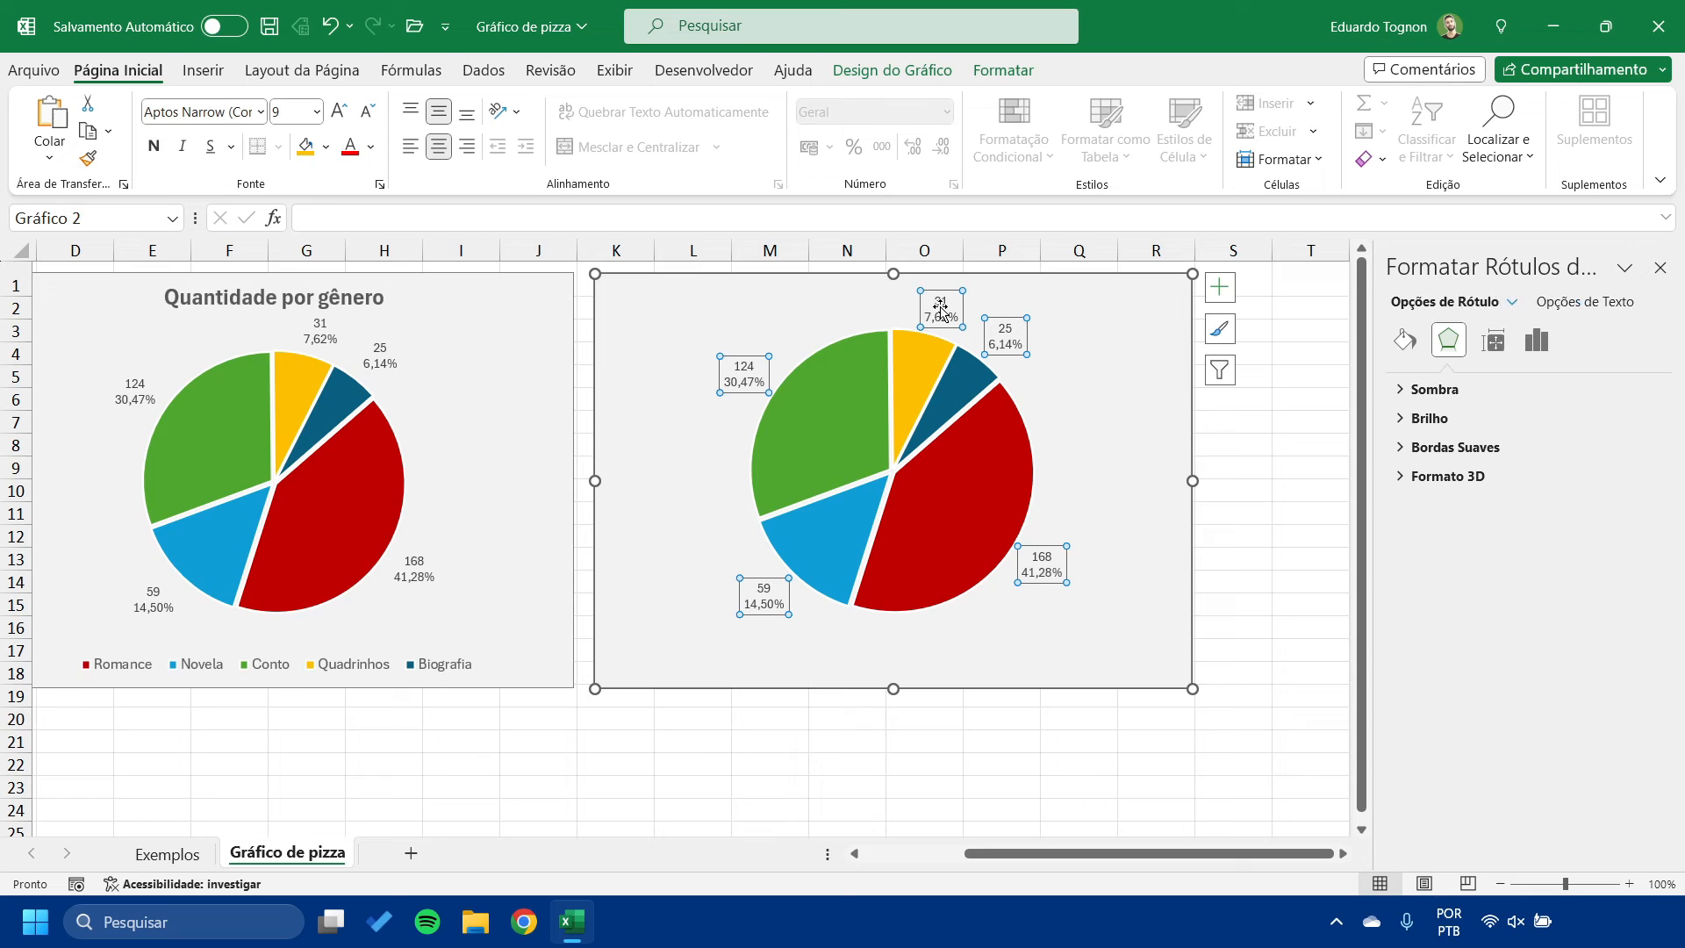
click(1534, 338)
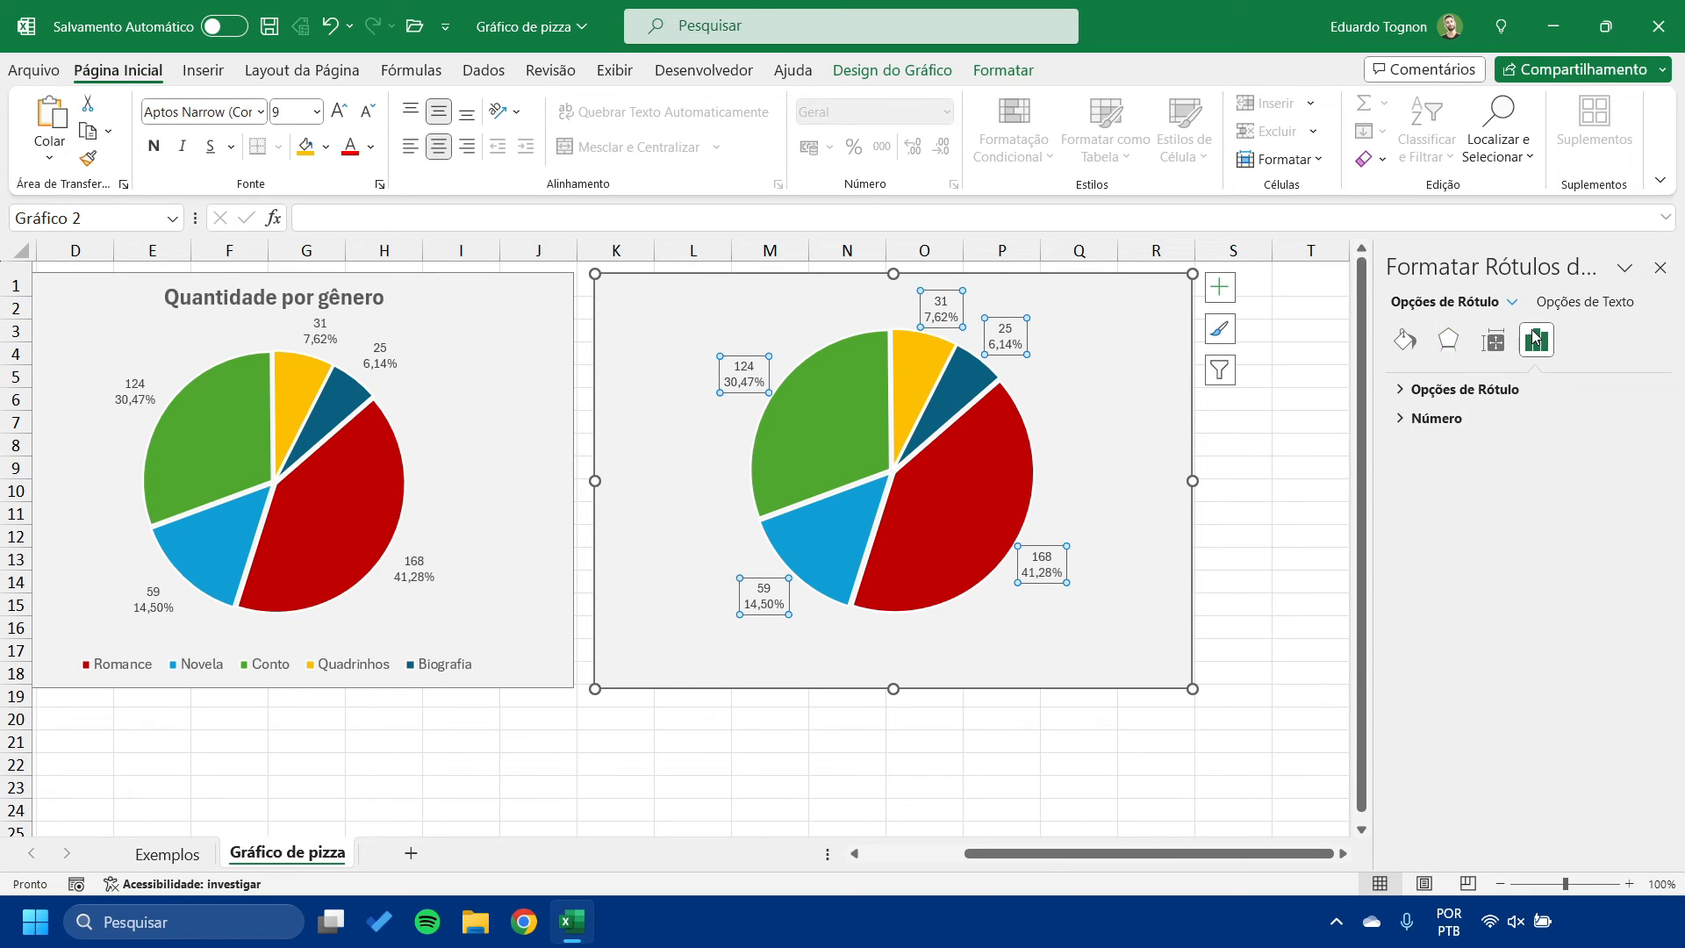
click(1402, 389)
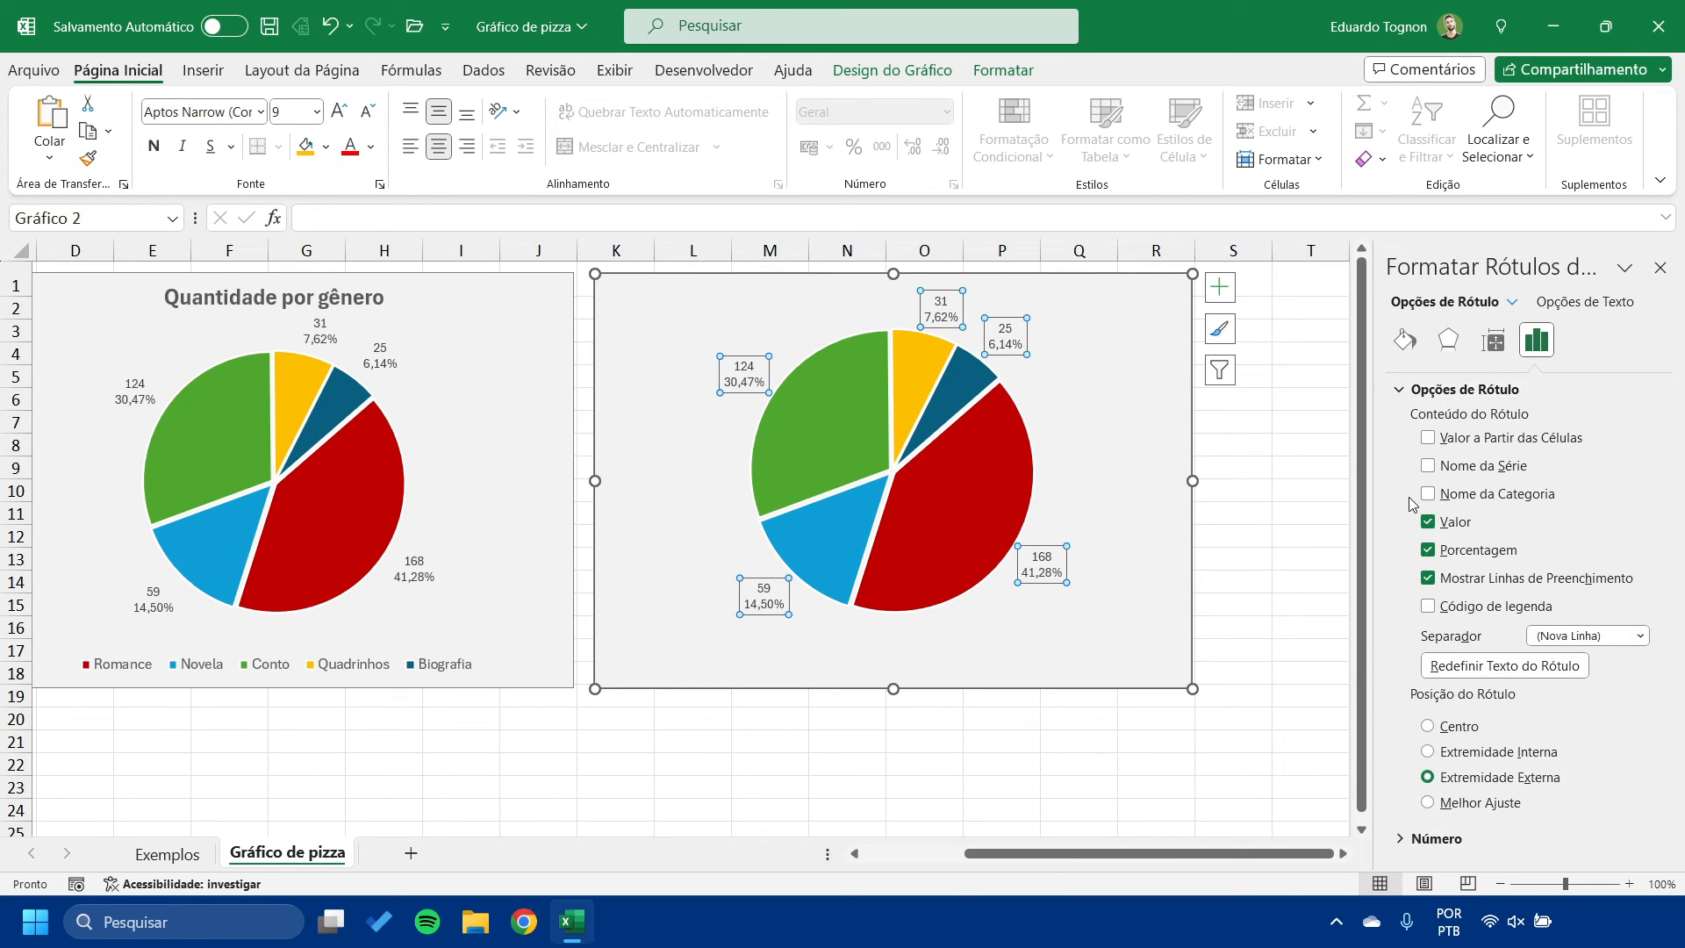
click(1429, 522)
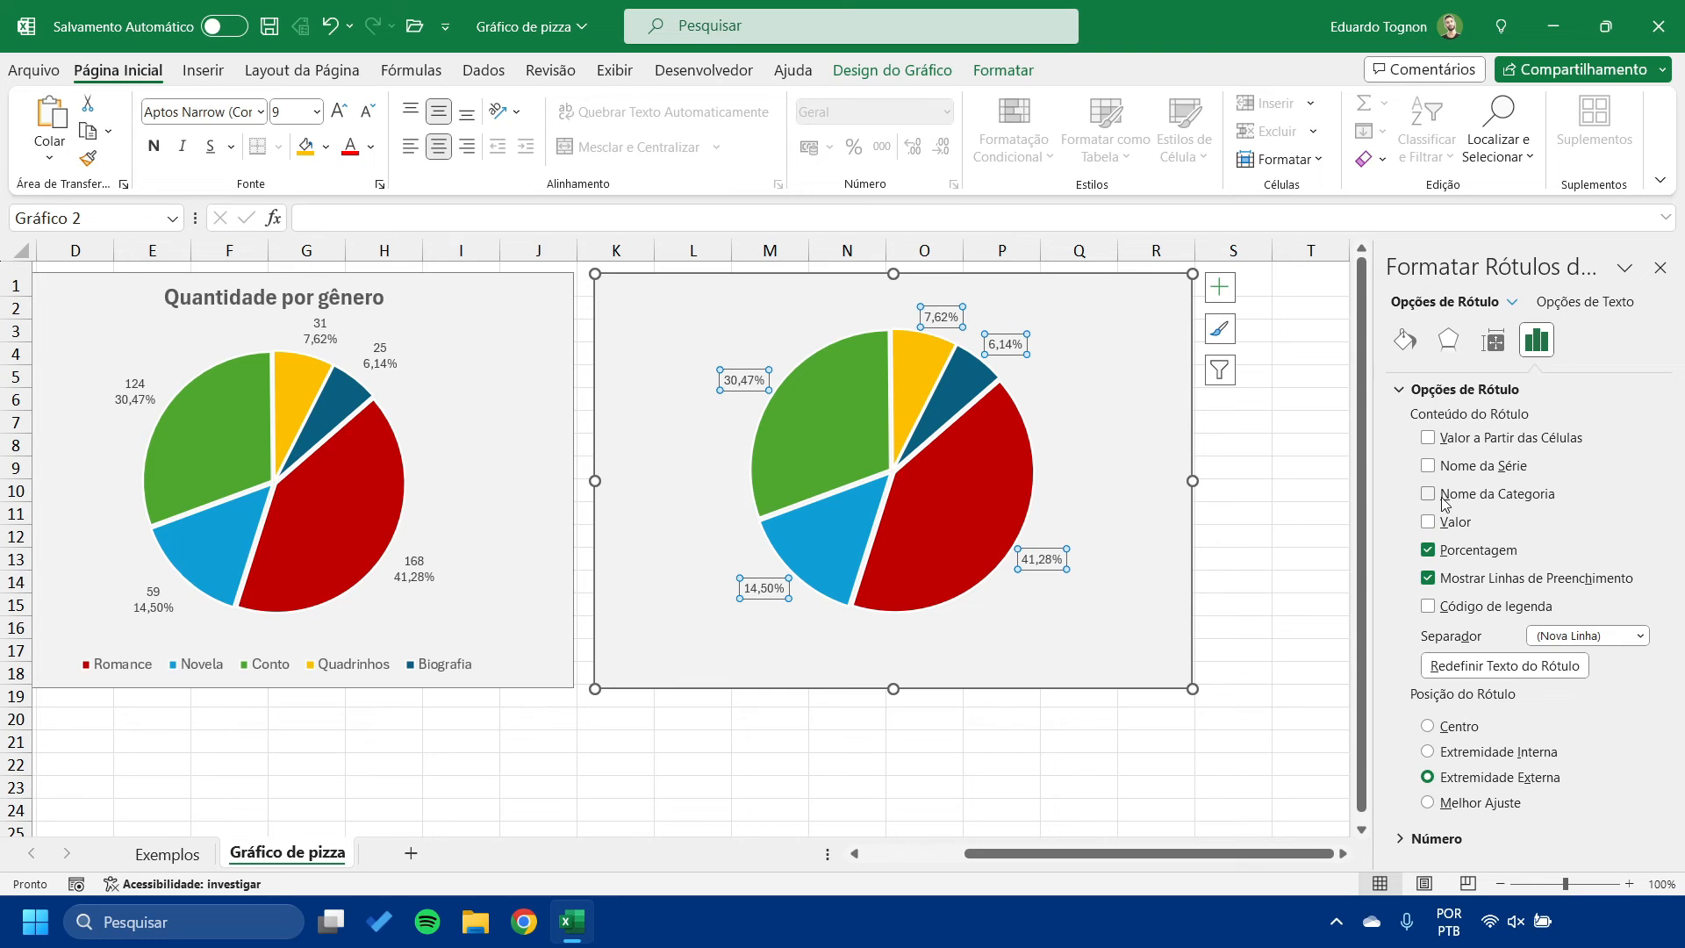
click(1444, 500)
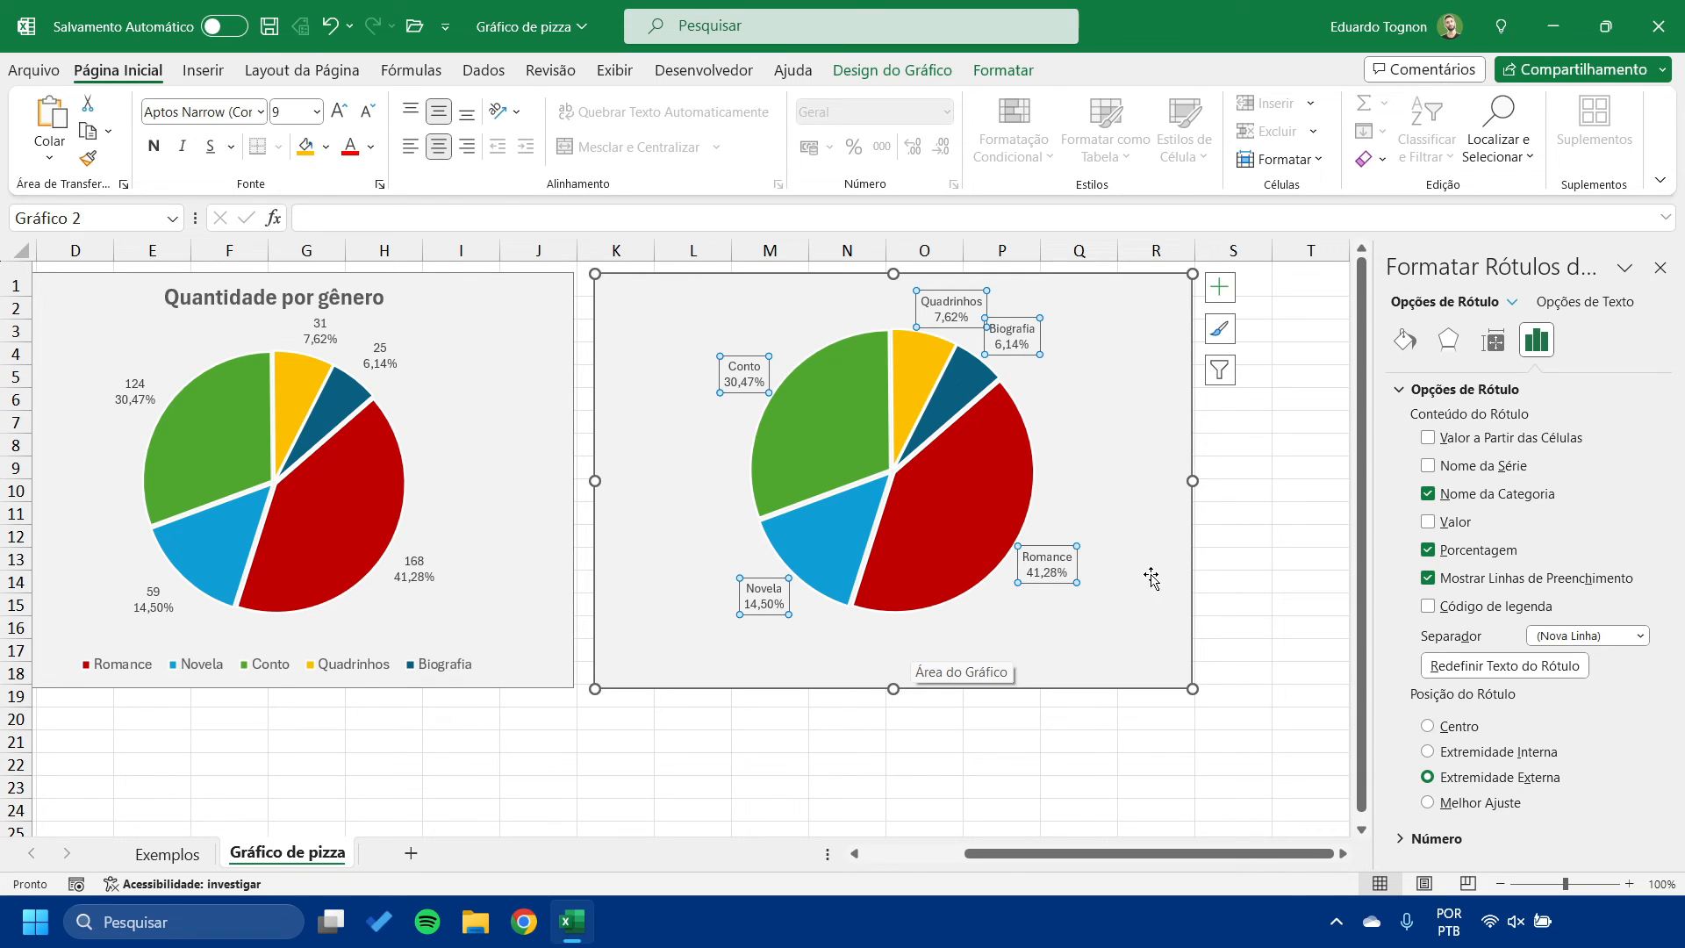
- Set the copied chart's data labels to font size 10 and bold
click(1586, 302)
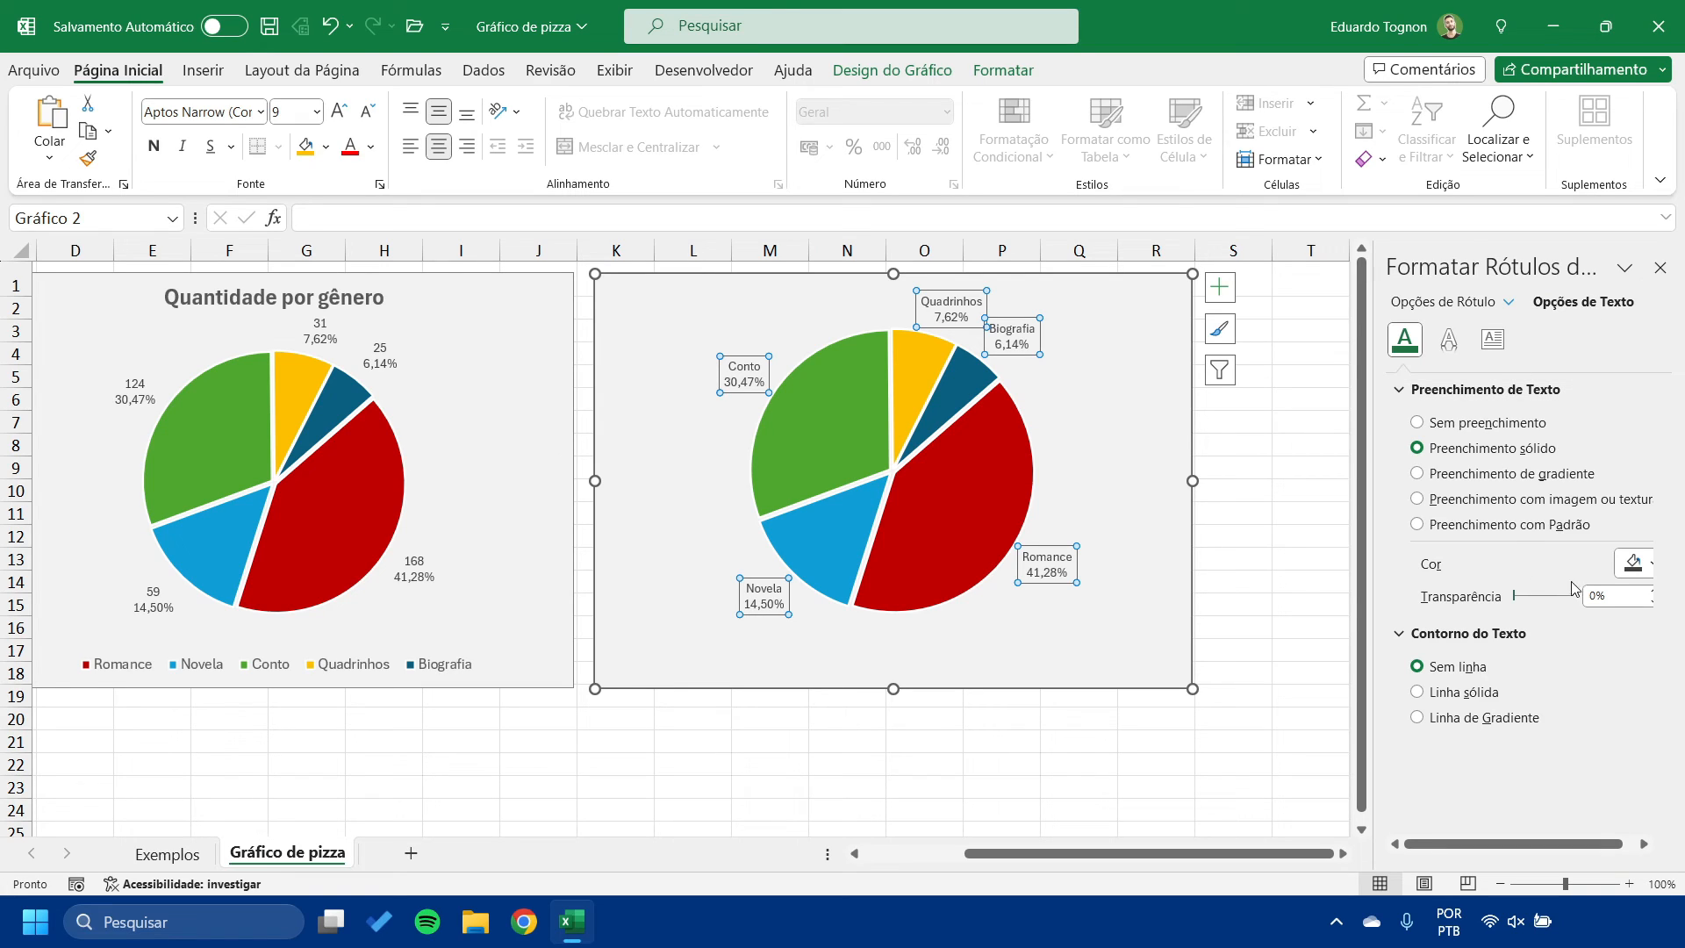
click(1434, 308)
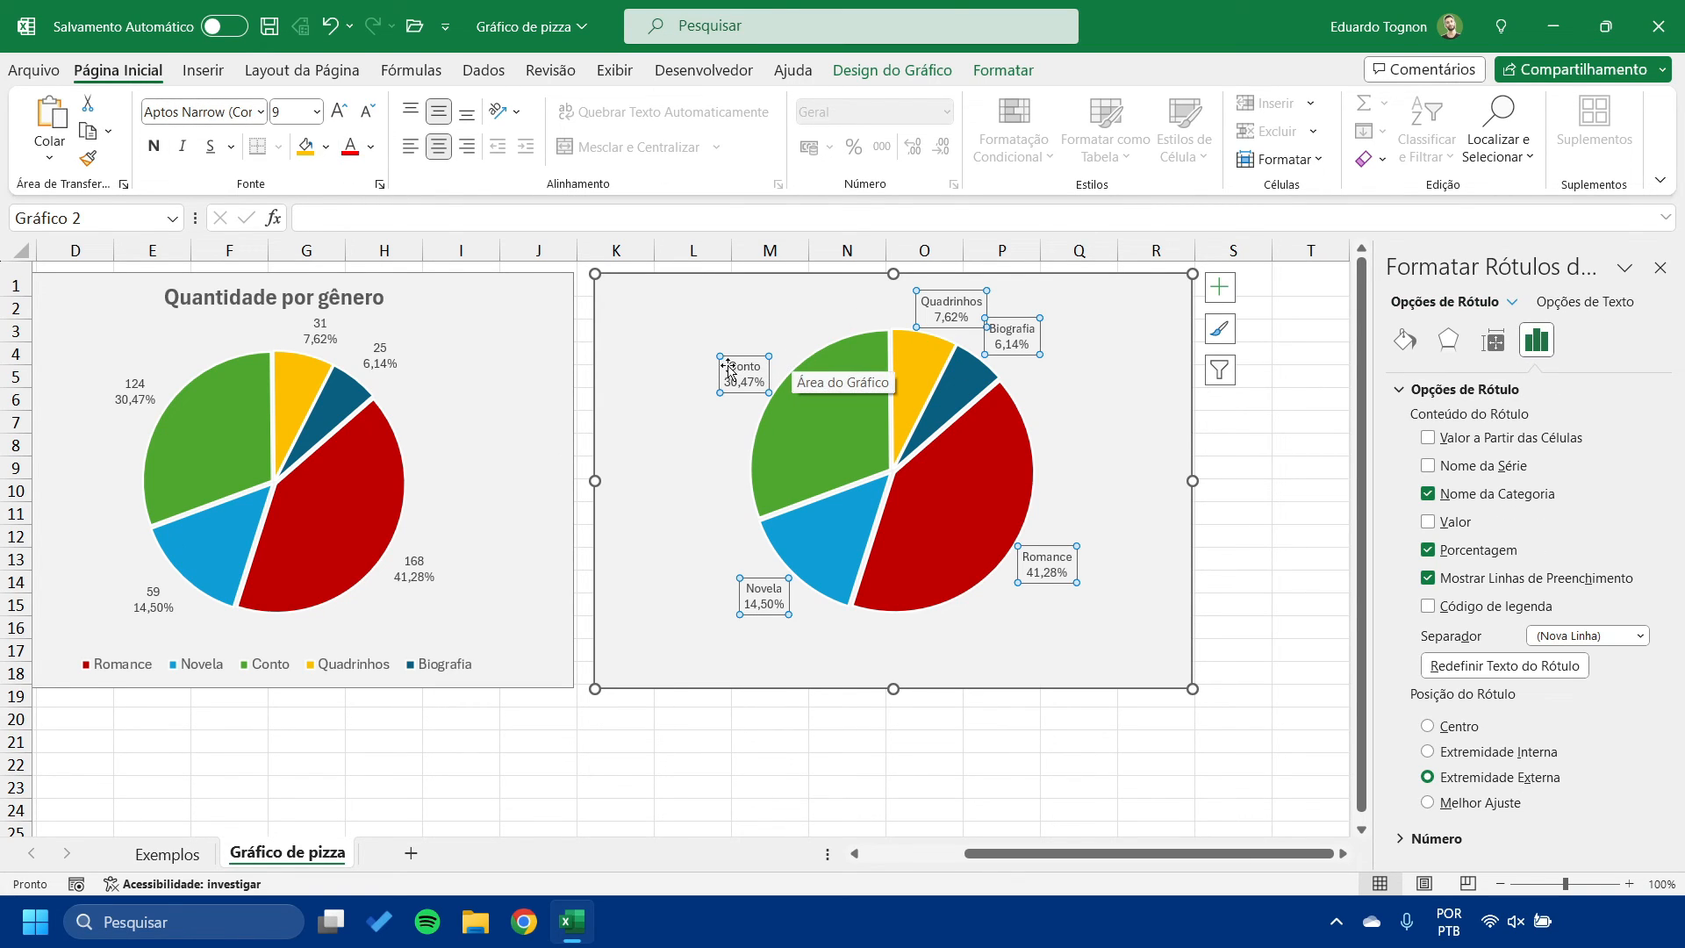
click(338, 111)
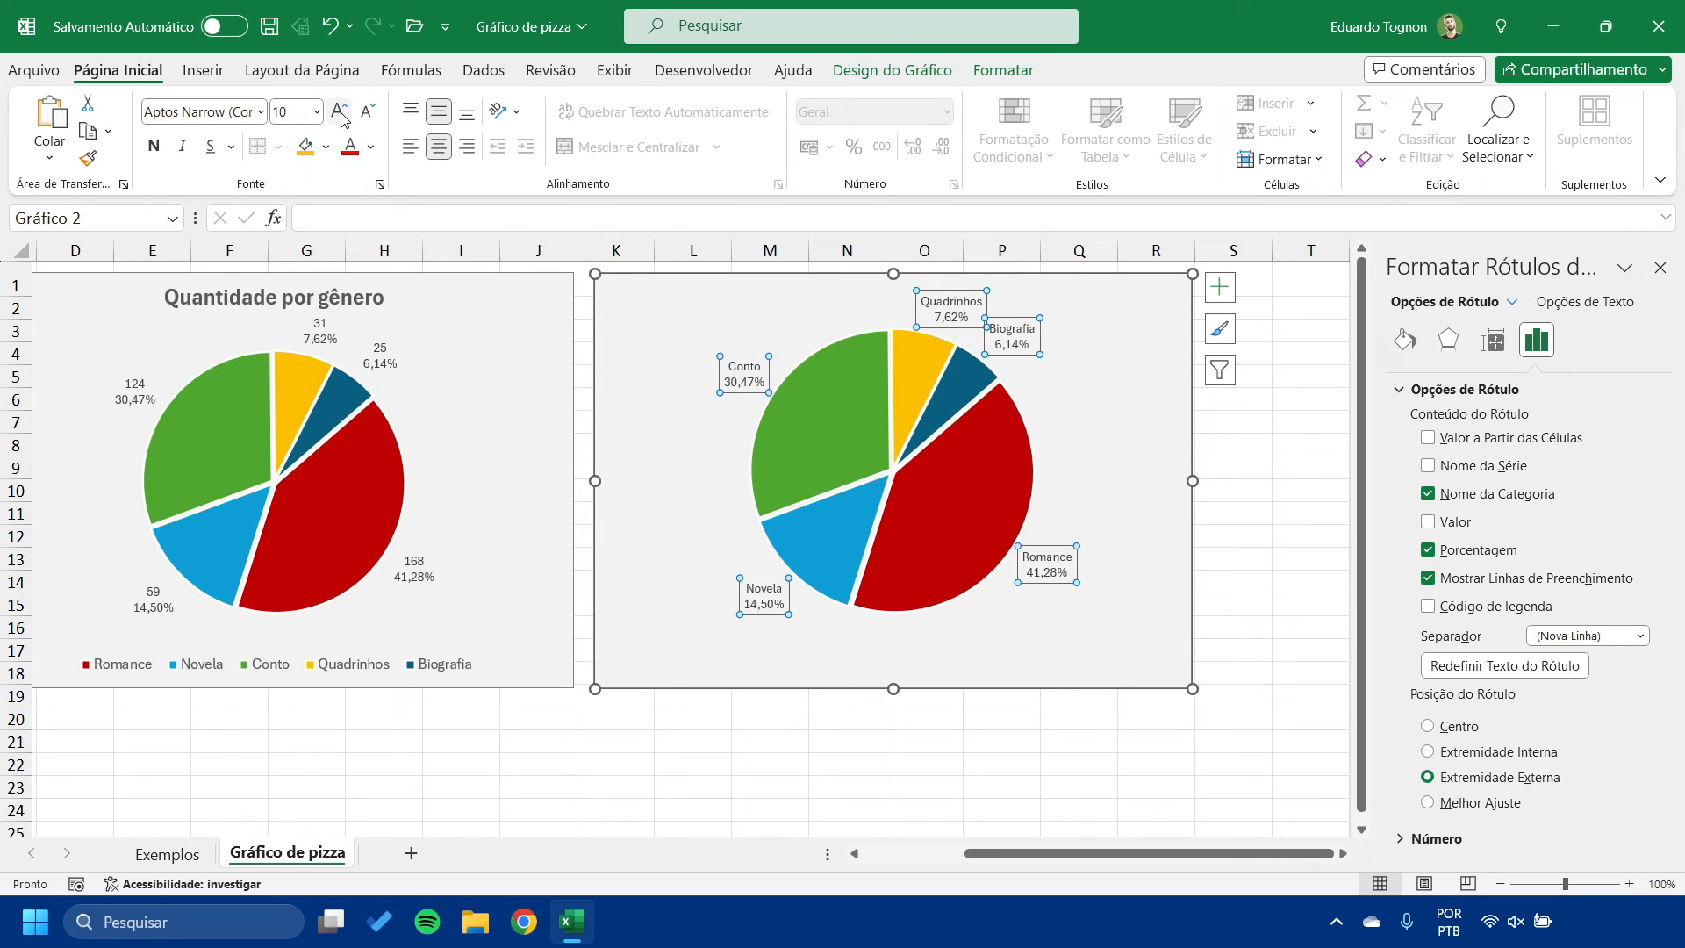
click(162, 153)
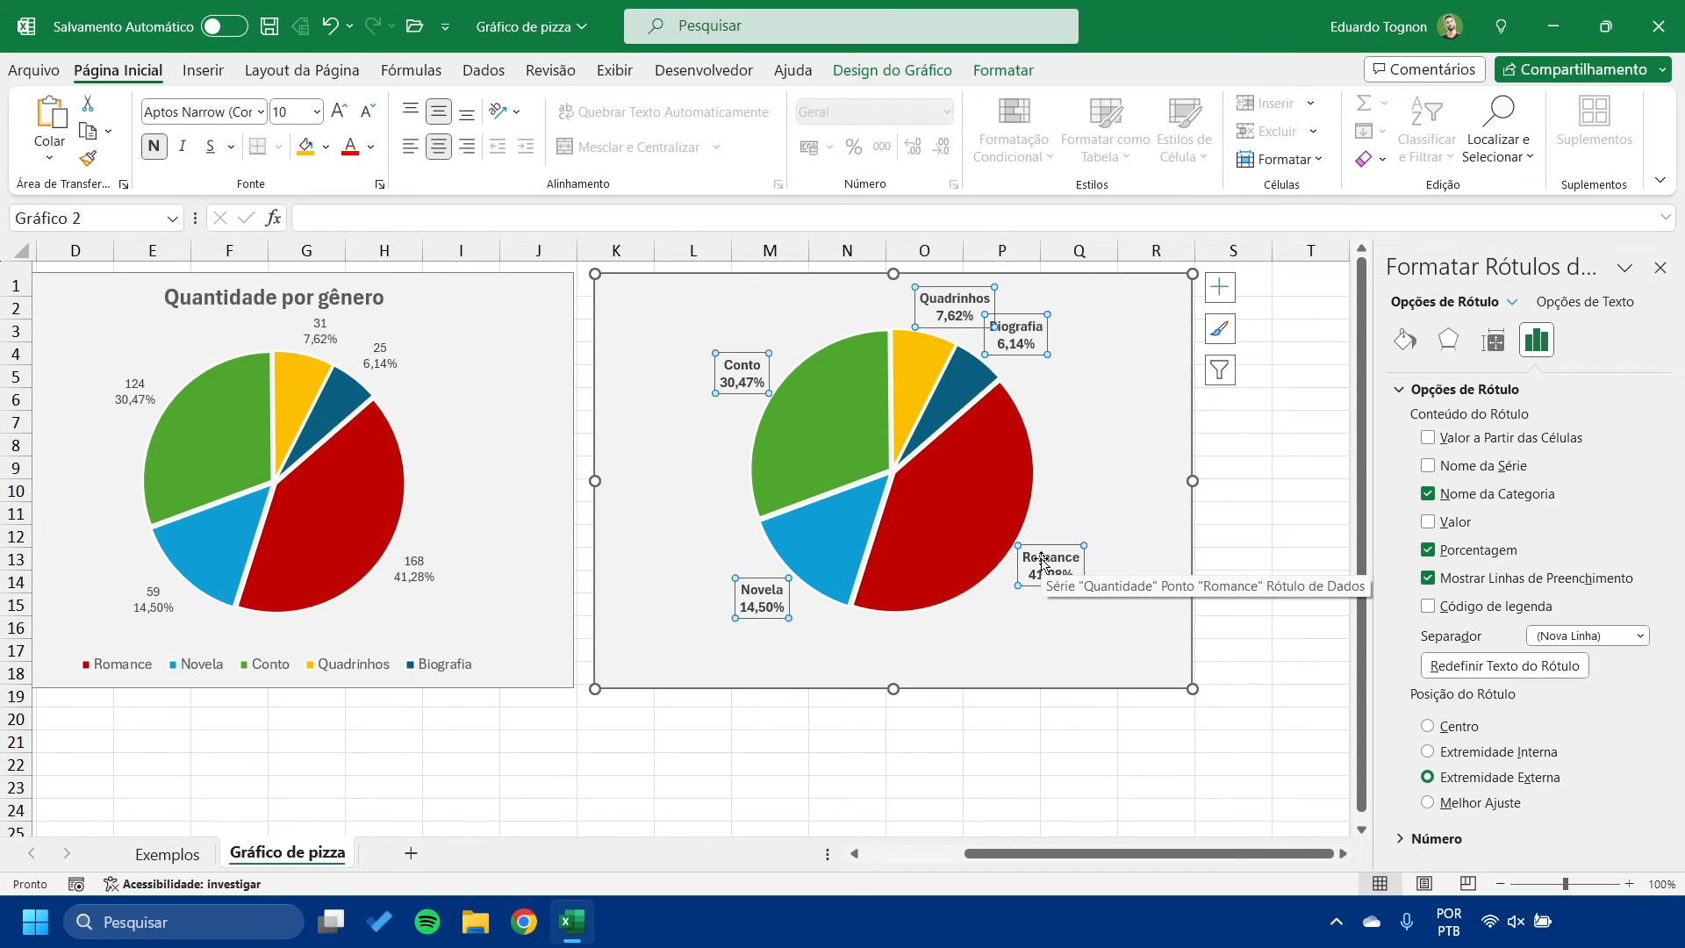
- Apply the light-to-dark blue monochromatic palette to the copied pie, deselect the chart and close the formatting options
click(815, 441)
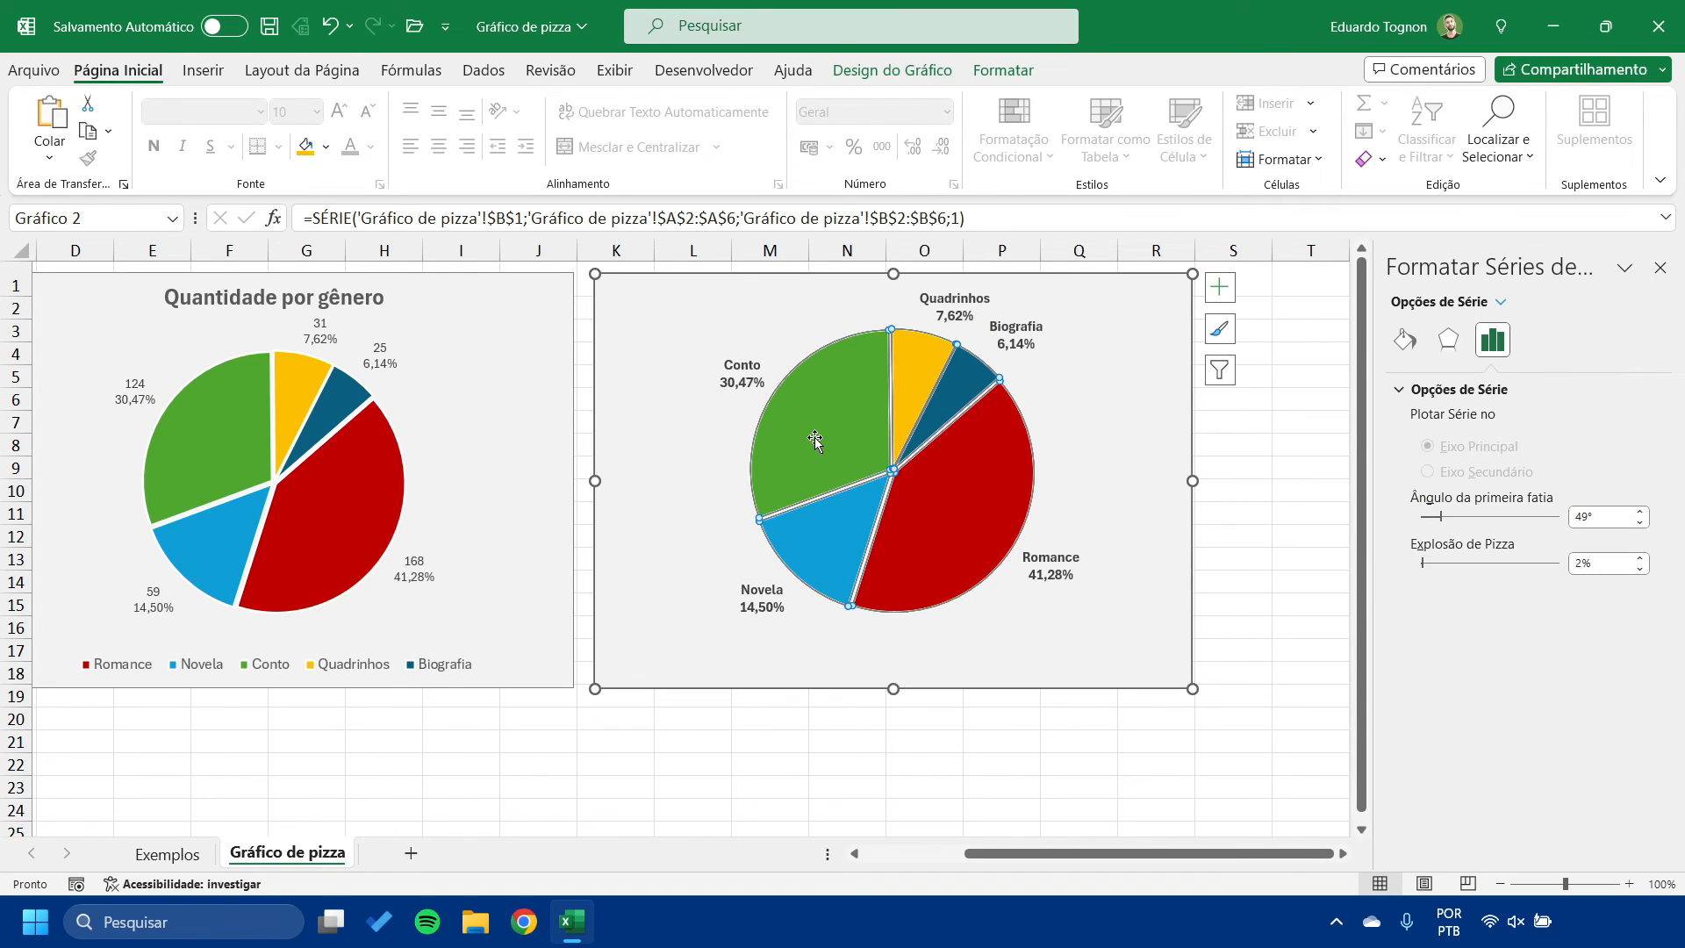
mouse_move(832, 419)
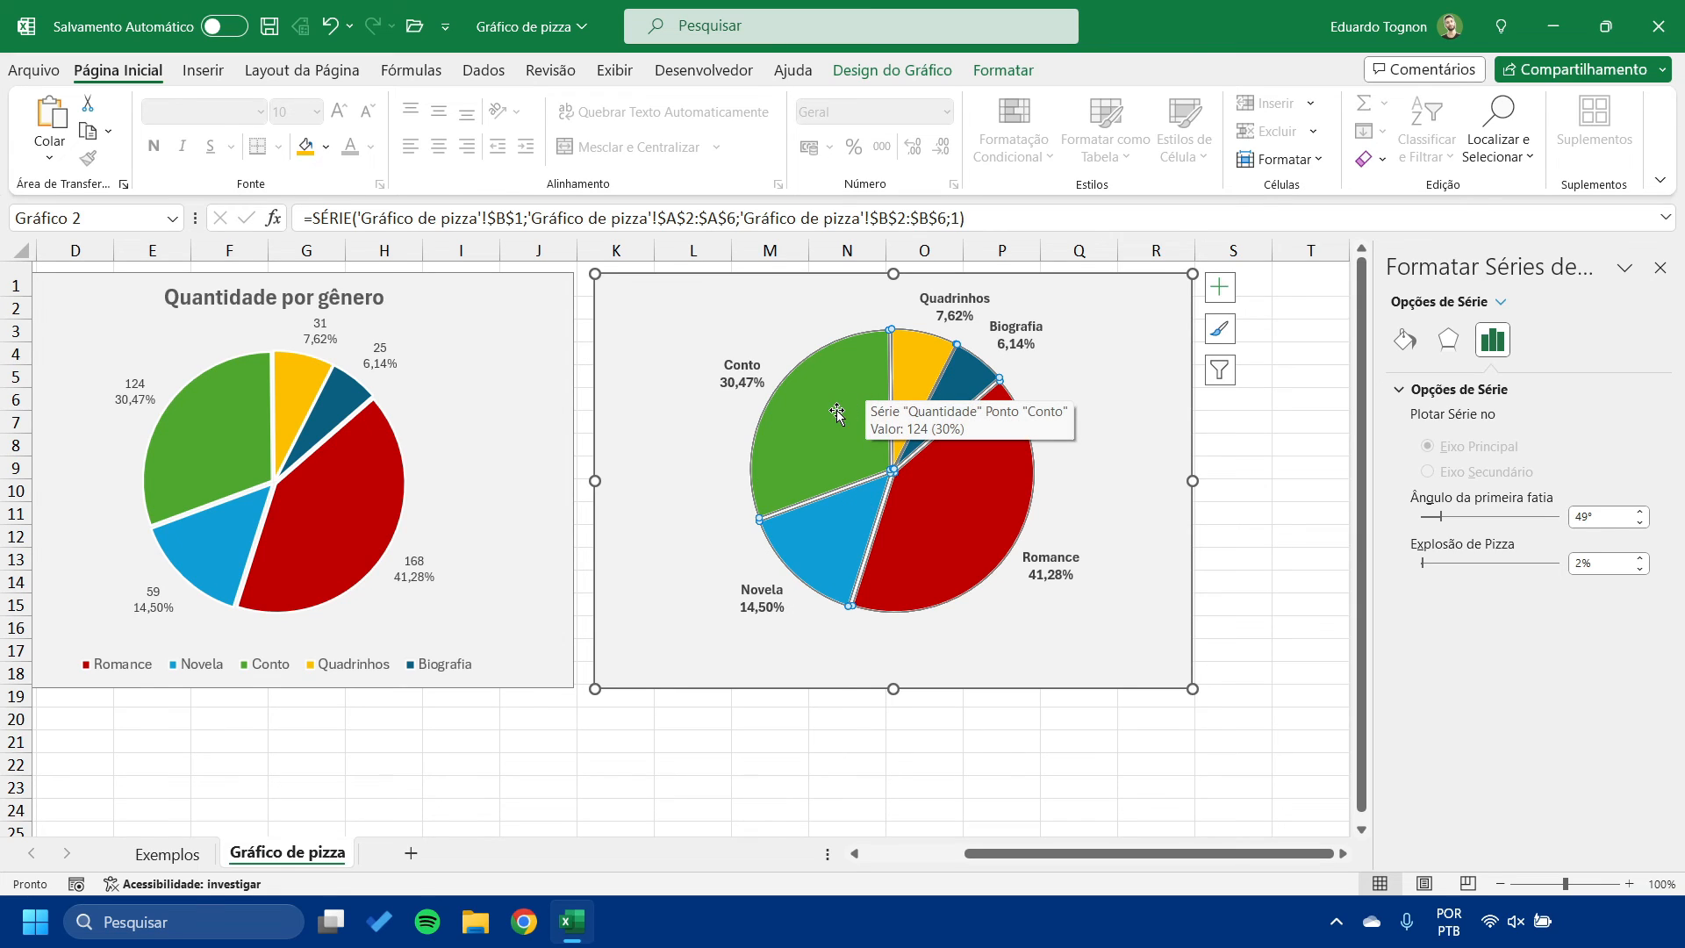
click(901, 70)
click(243, 132)
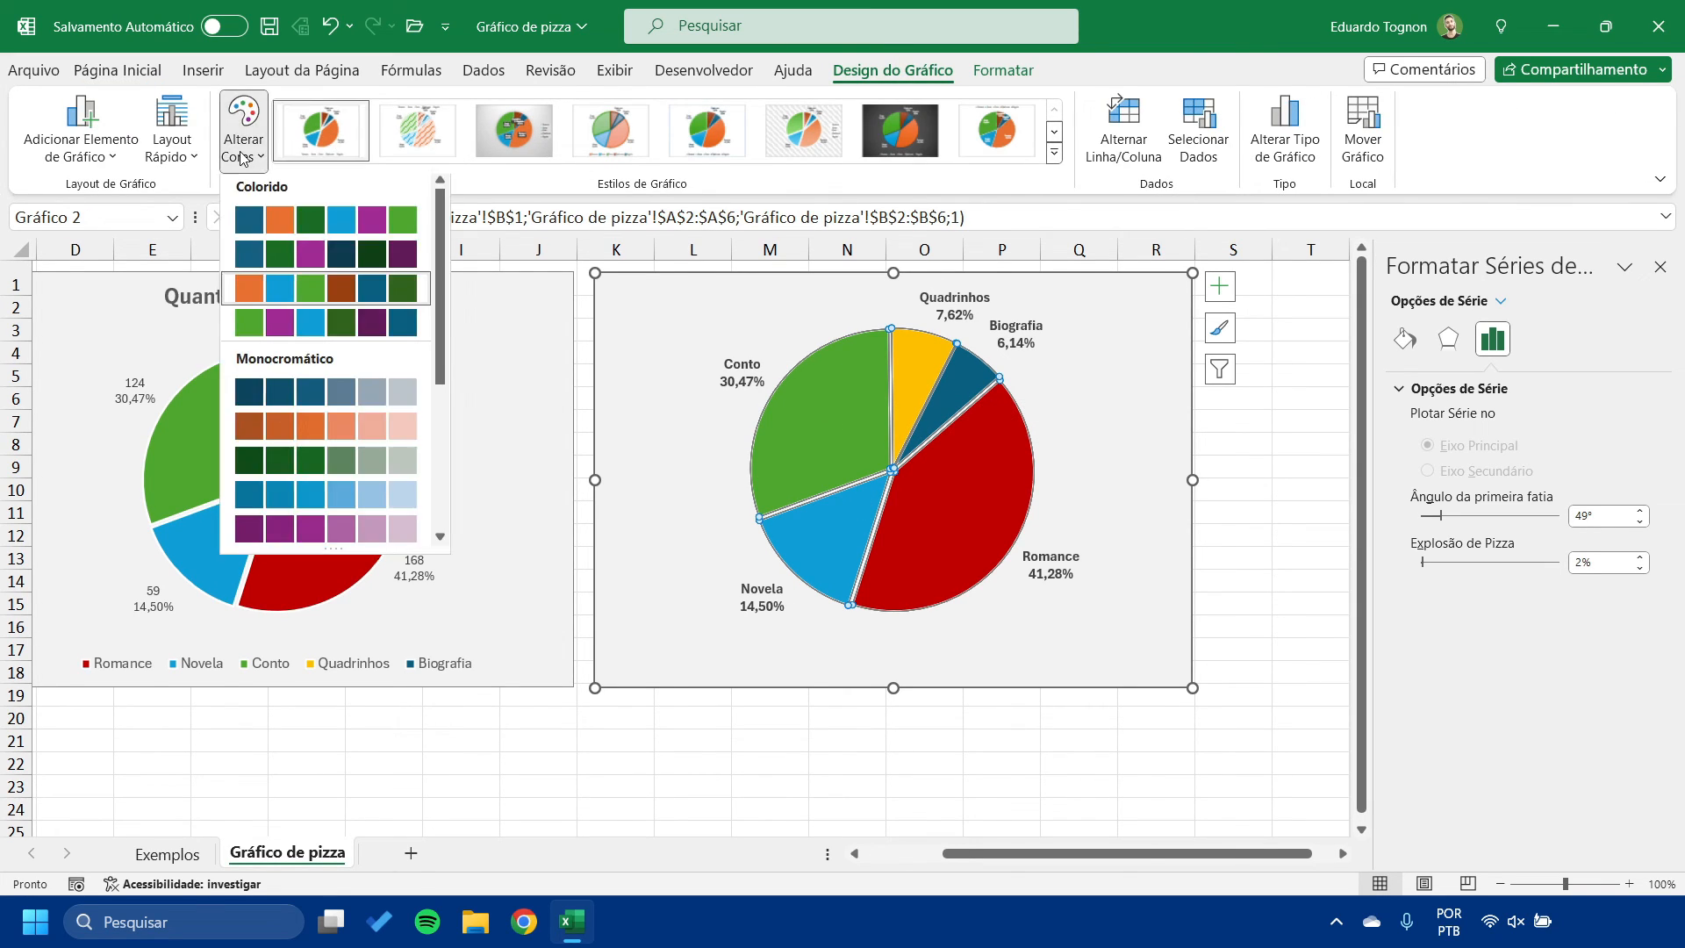
scroll(343, 373, down, 3)
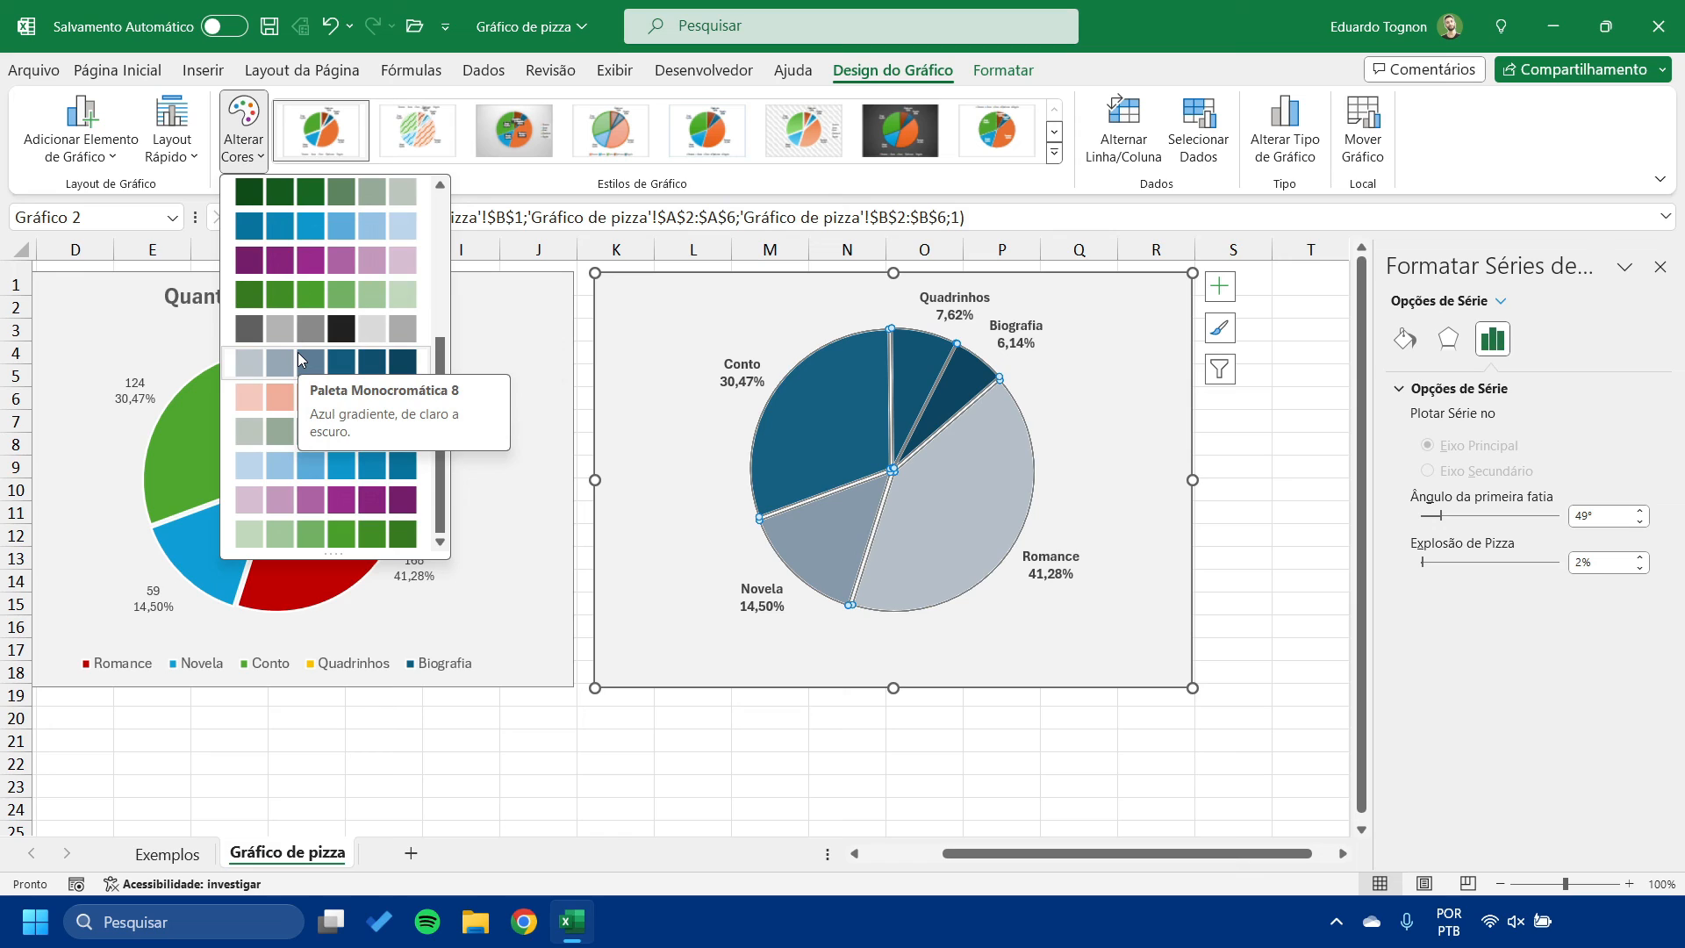
click(292, 478)
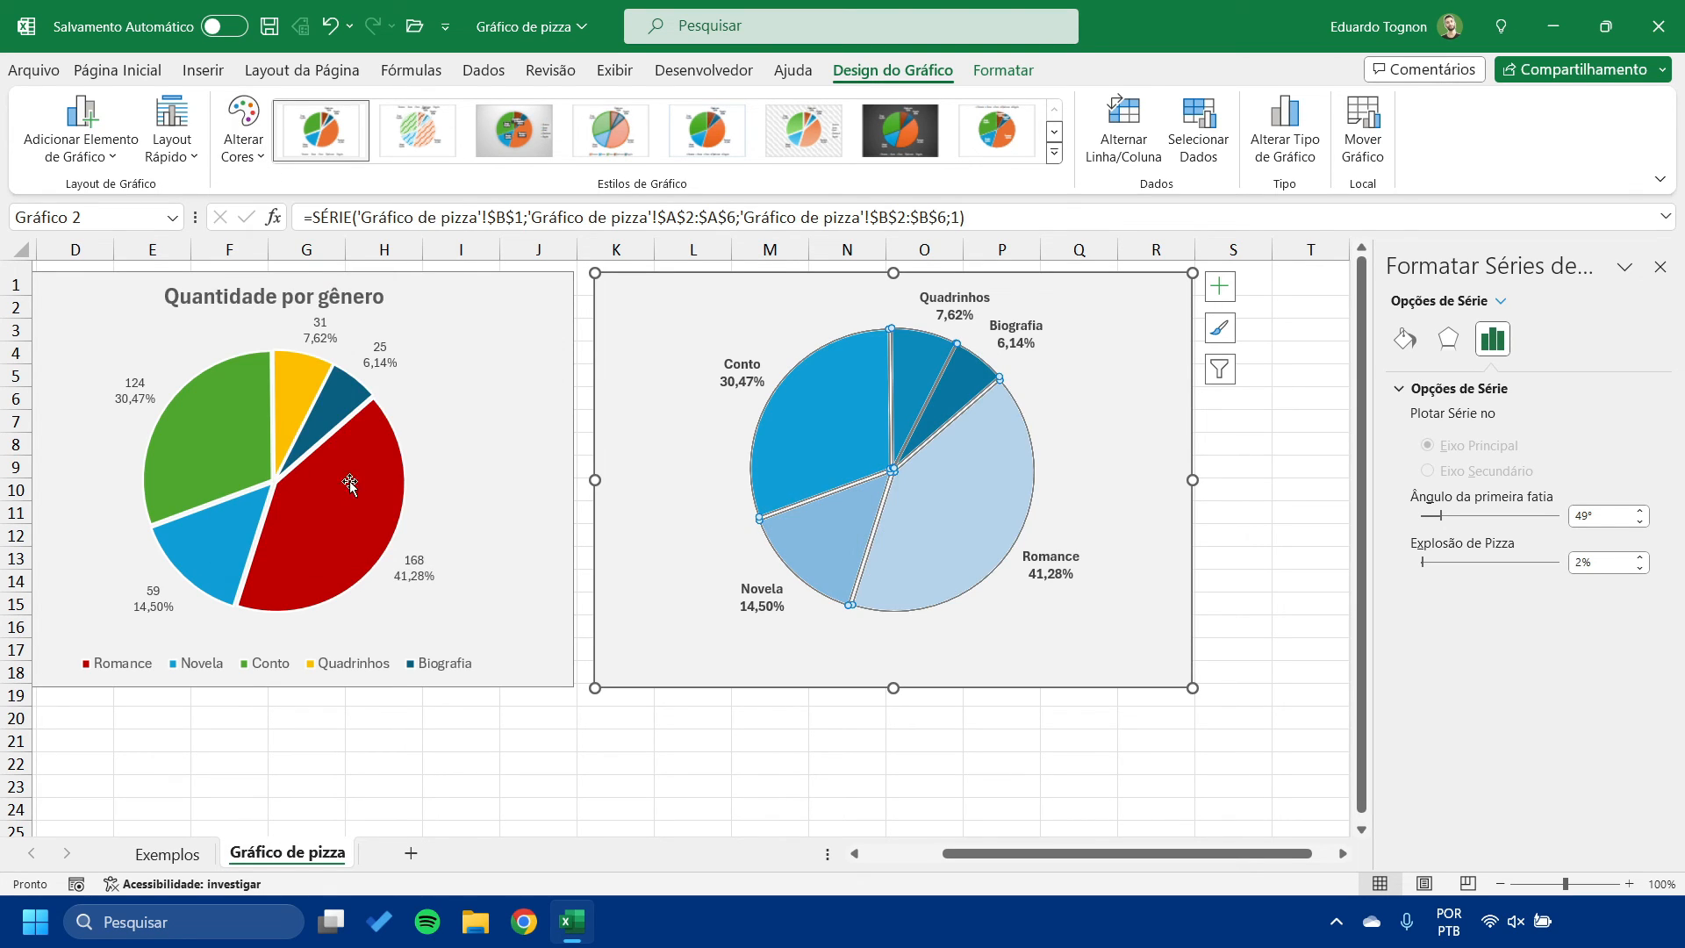
click(1223, 537)
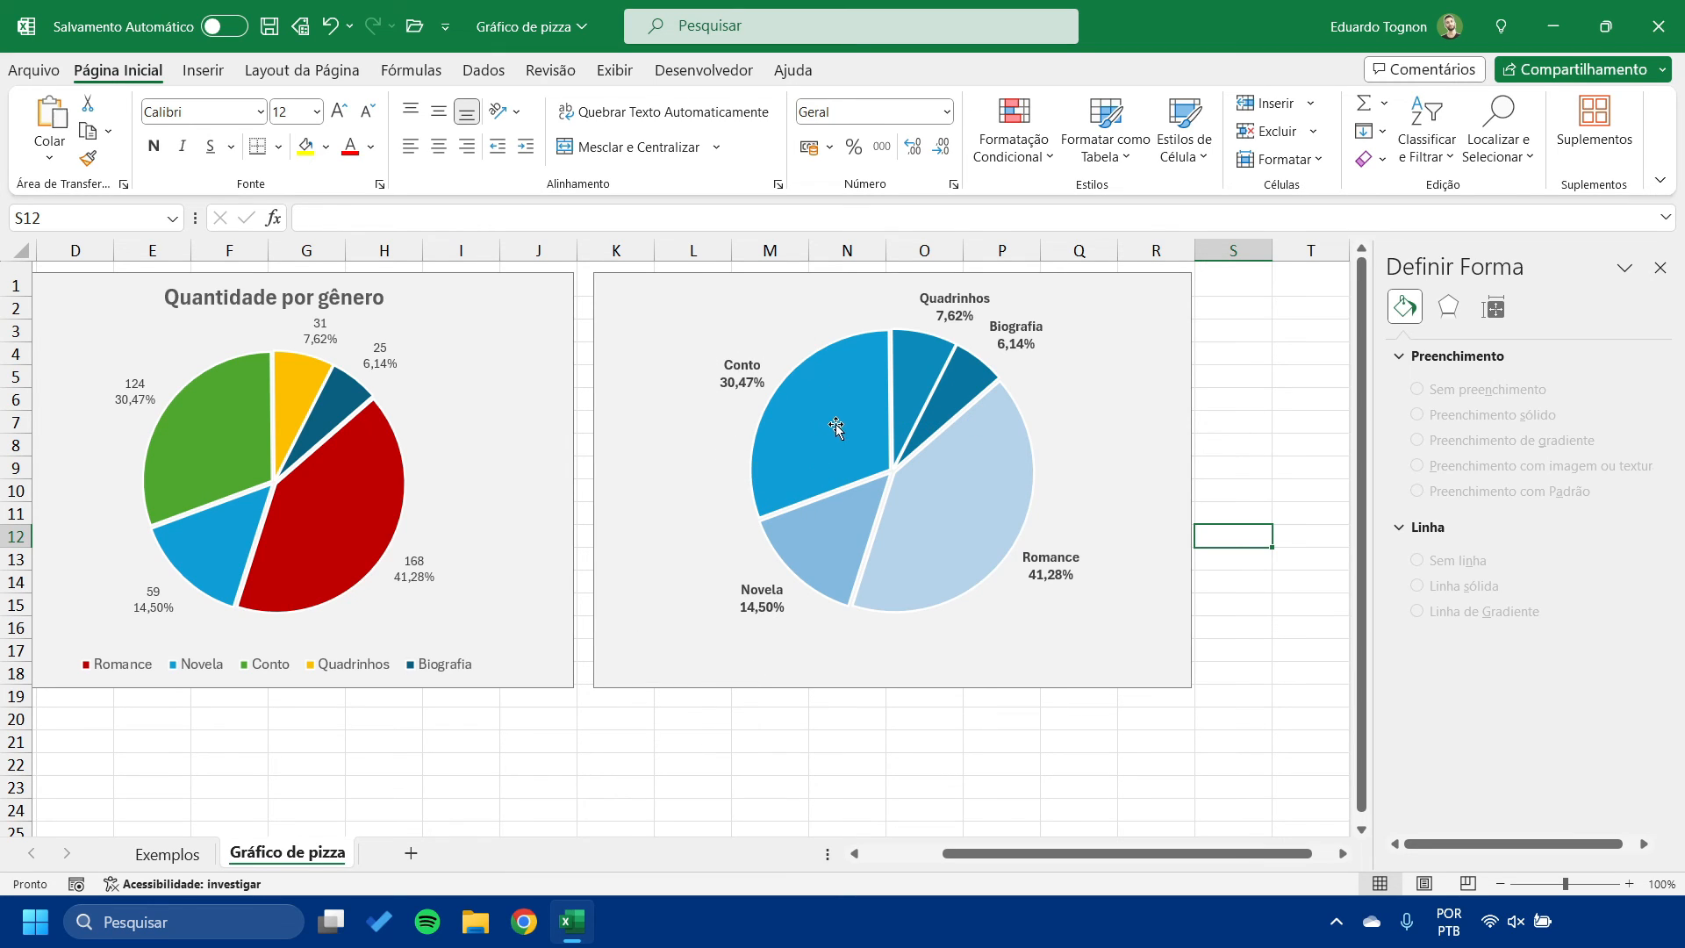
mouse_move(863, 445)
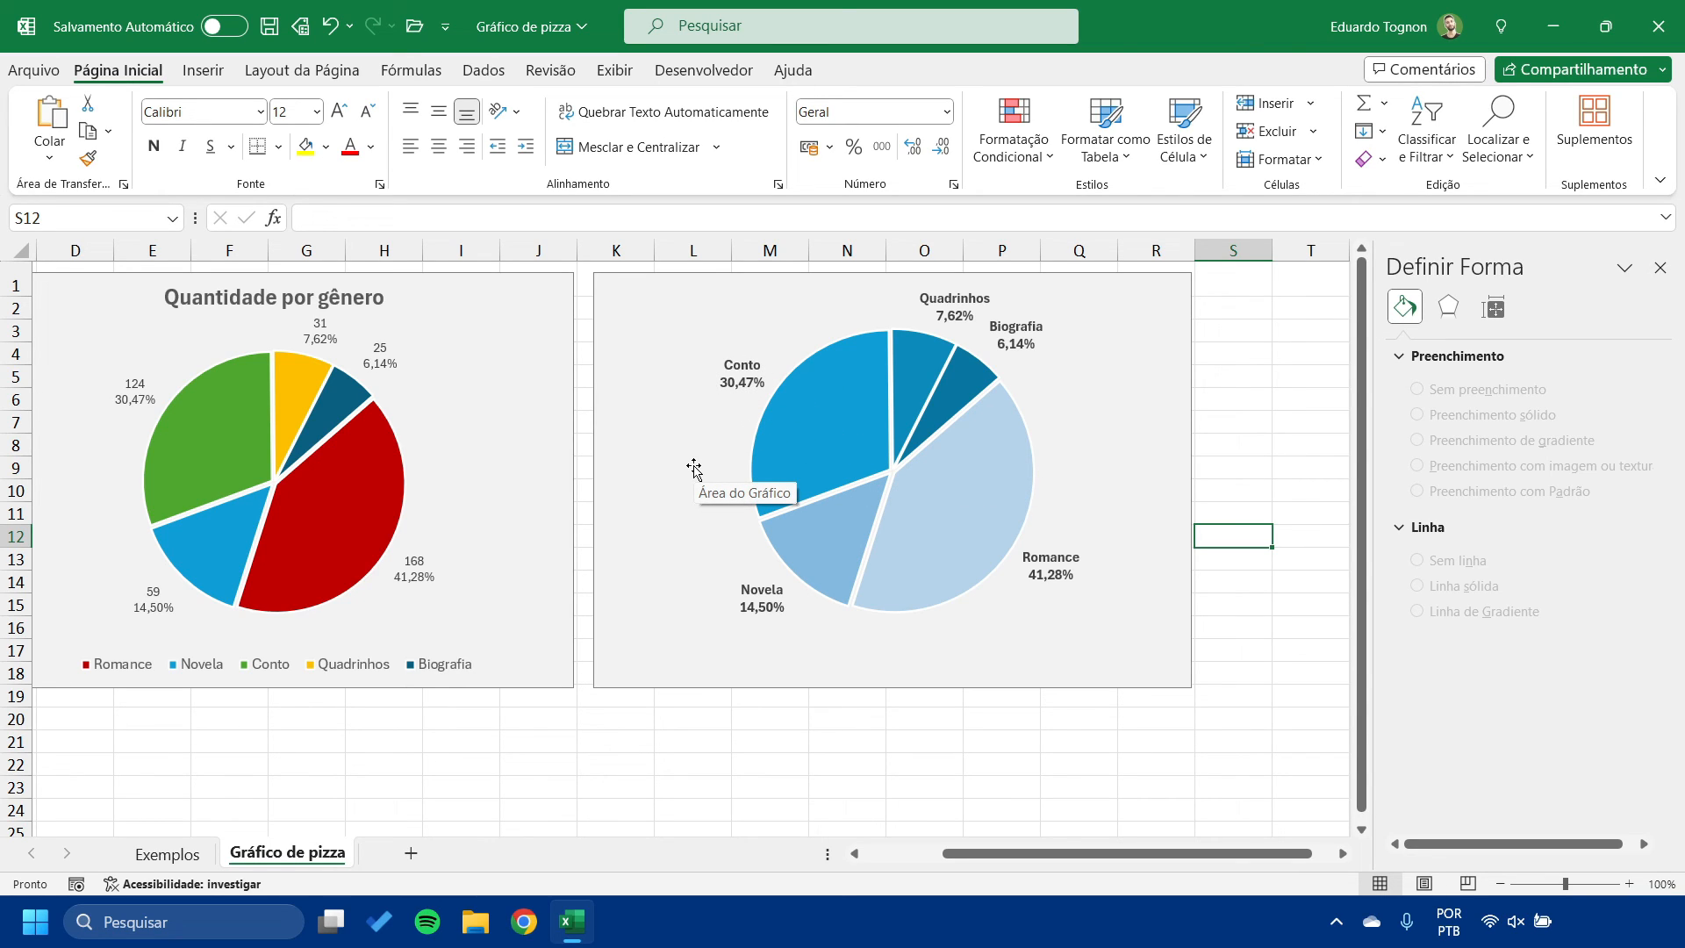
click(1659, 267)
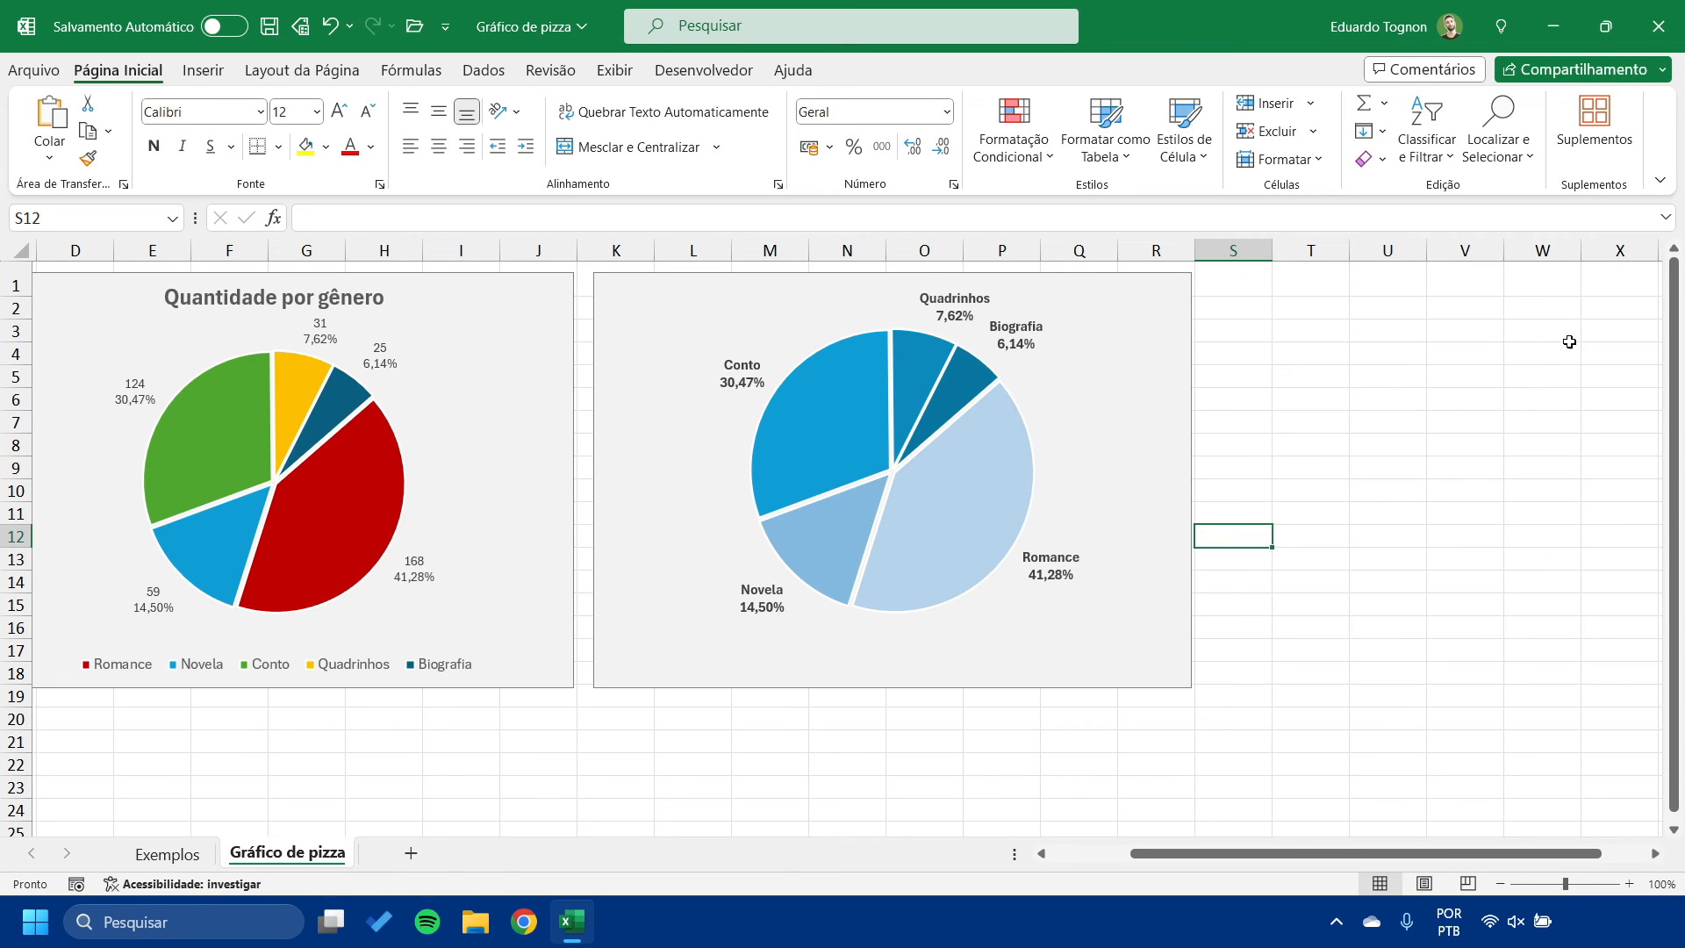
- Add a new genre row to the data table with Poesia in A7 and 70 in B7
drag(1171, 853, 1075, 855)
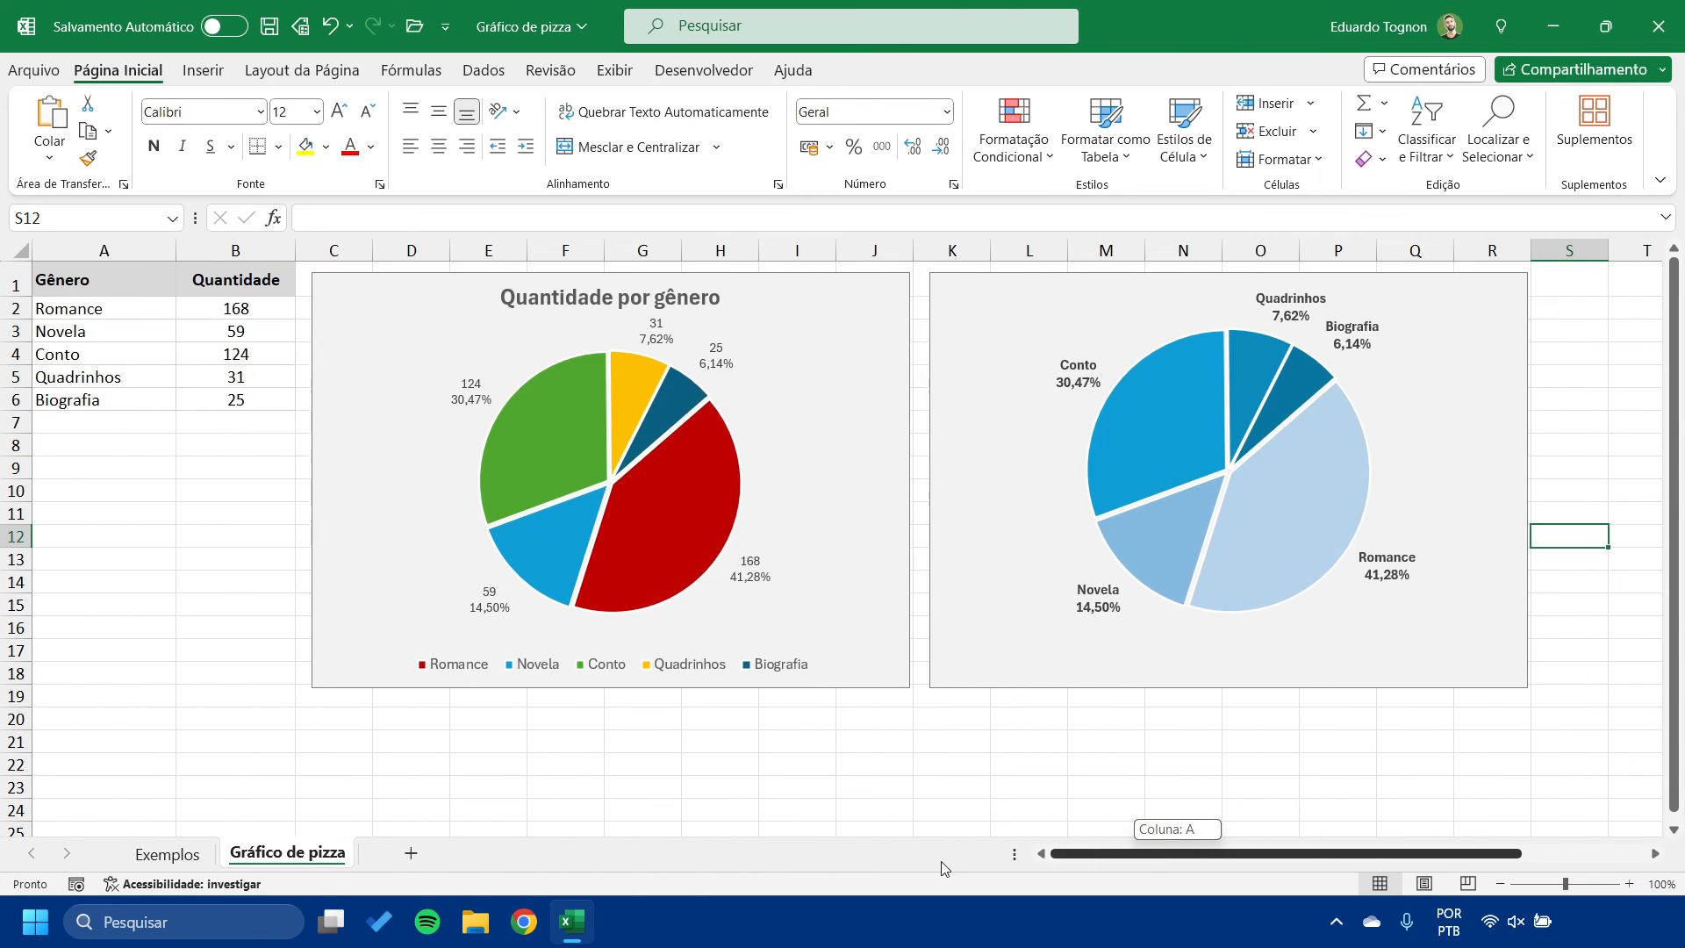
click(94, 424)
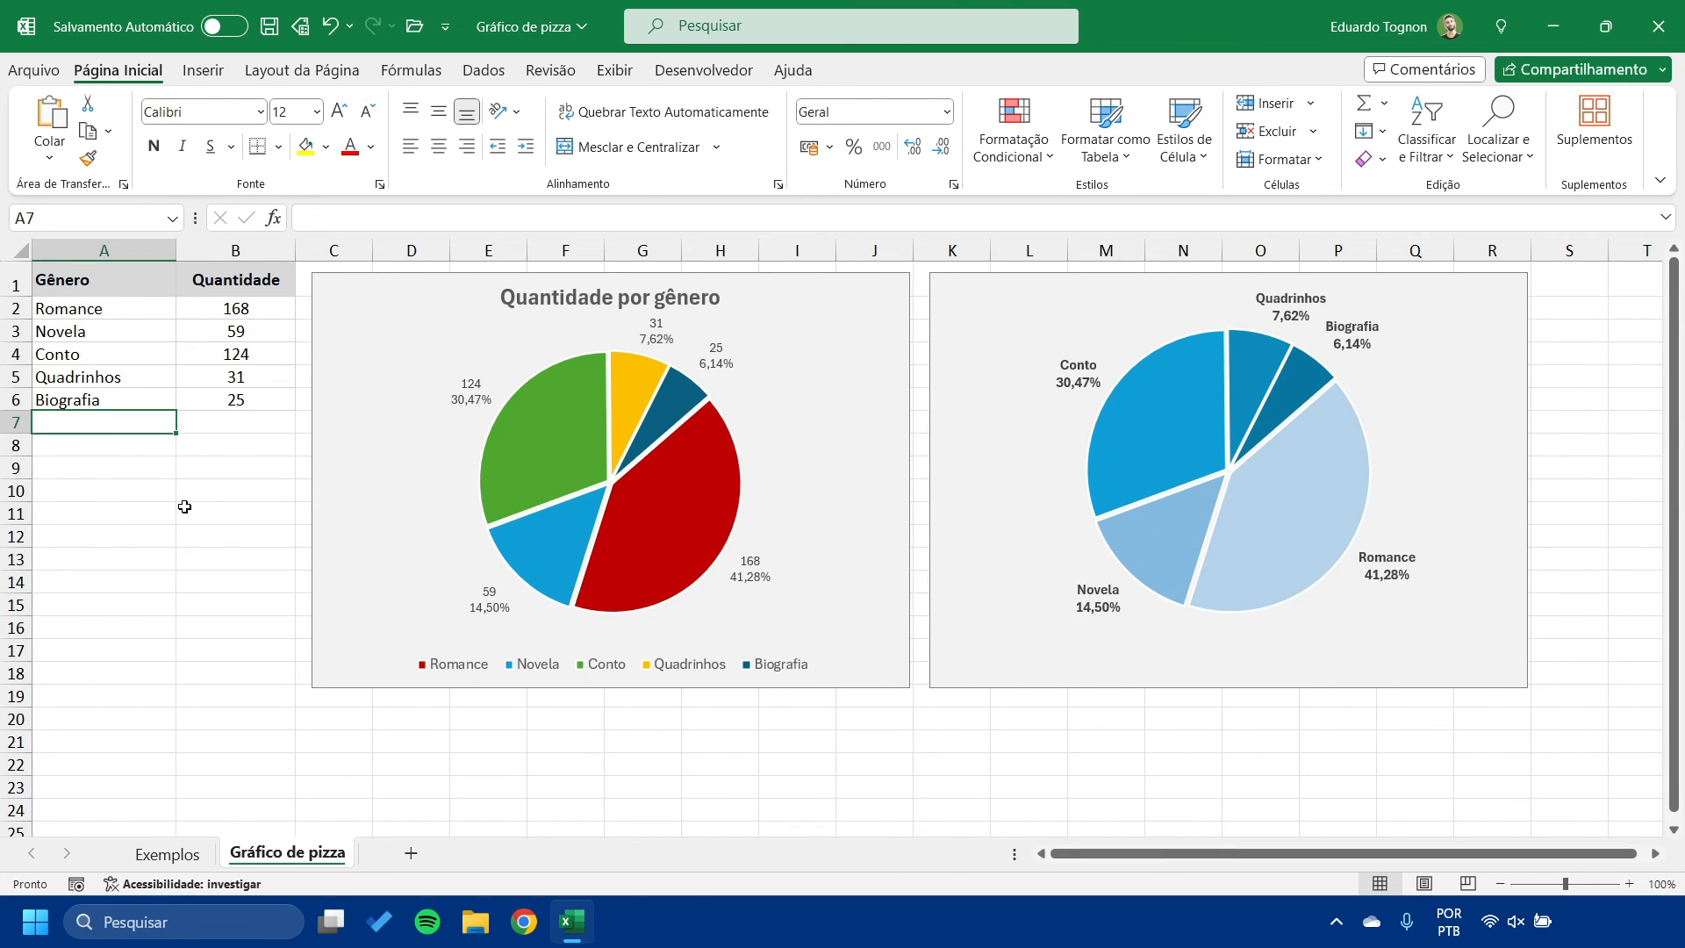
text(Poesia)
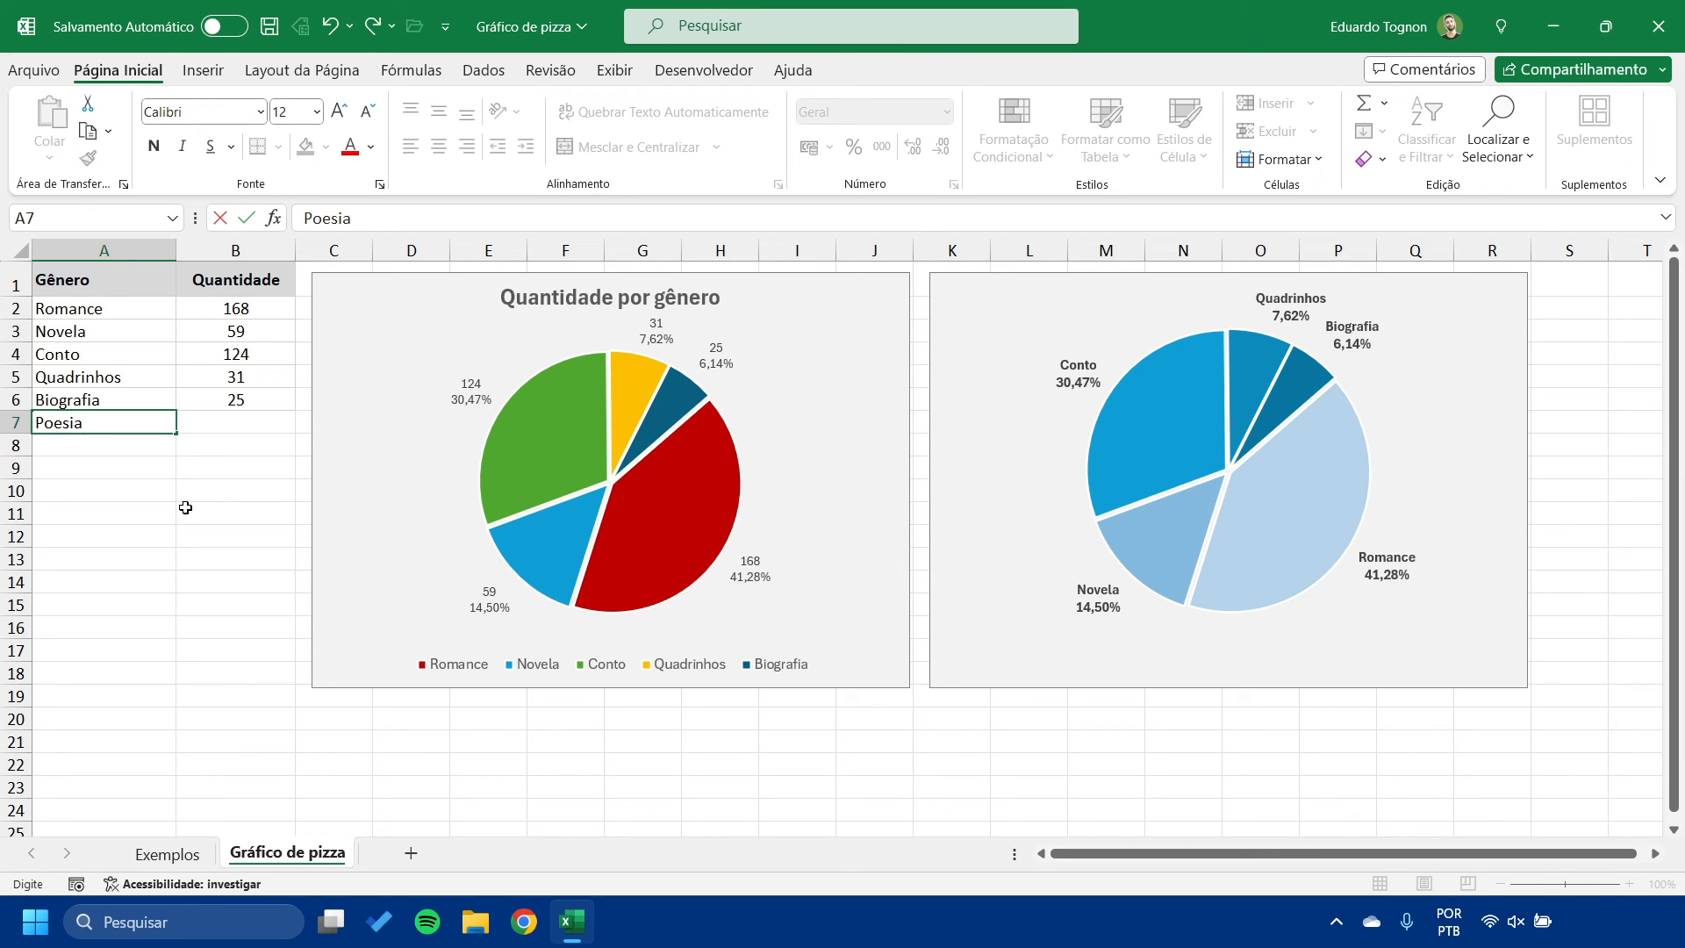
key(Tab)
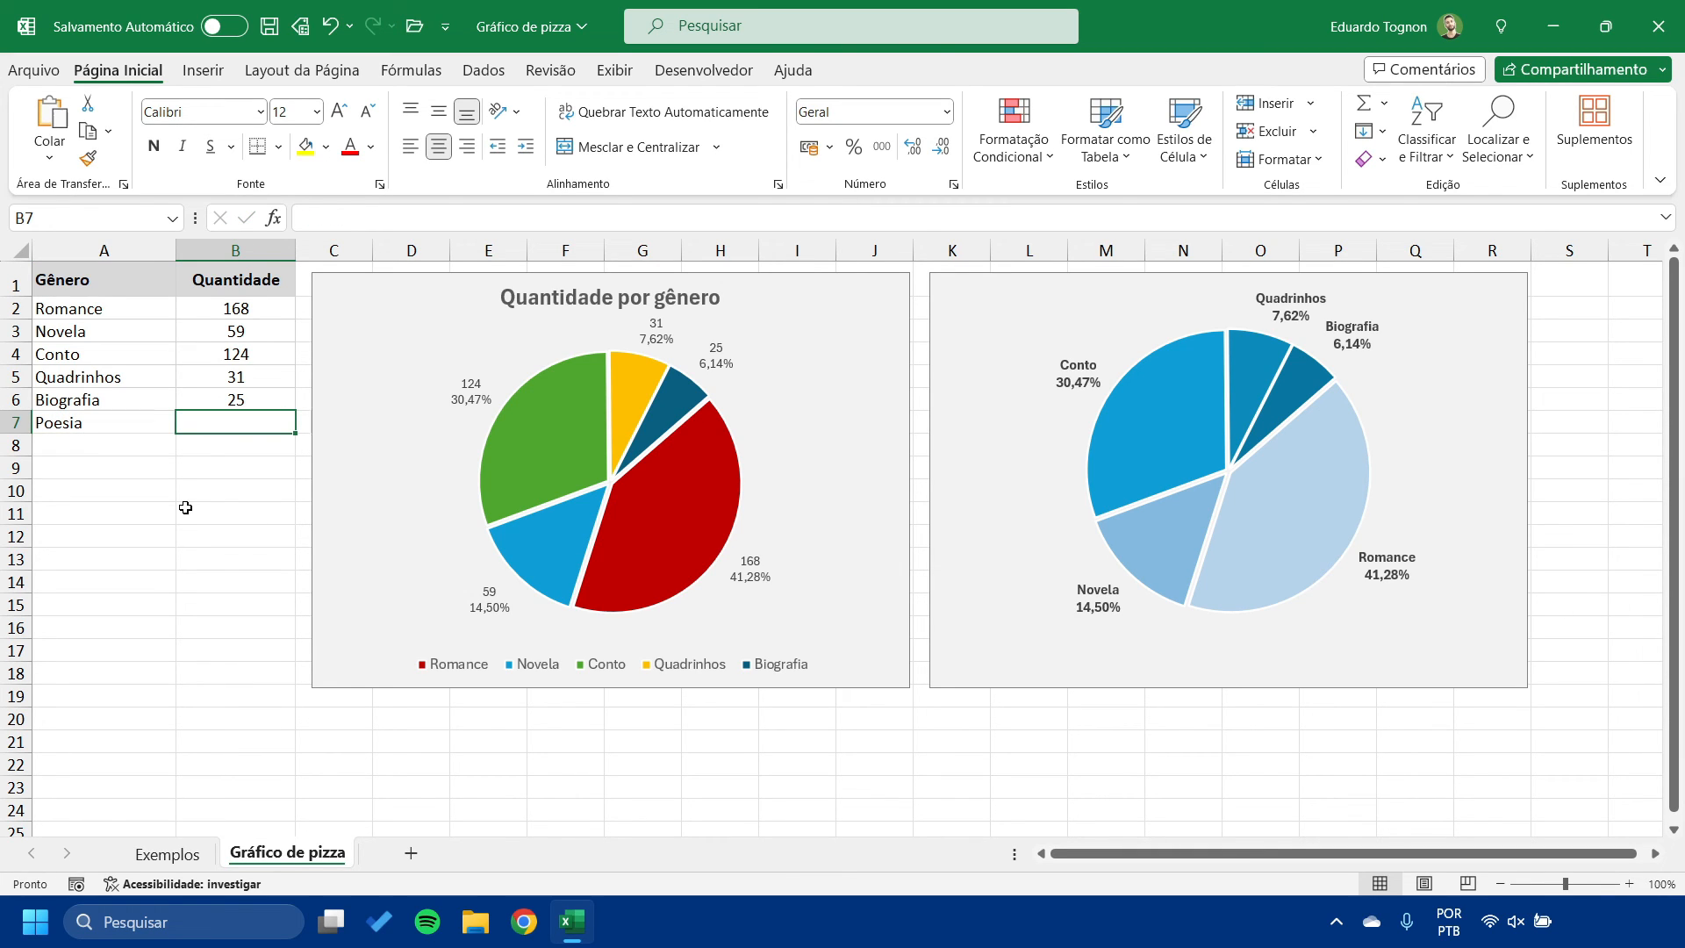
text(70)
key(Return)
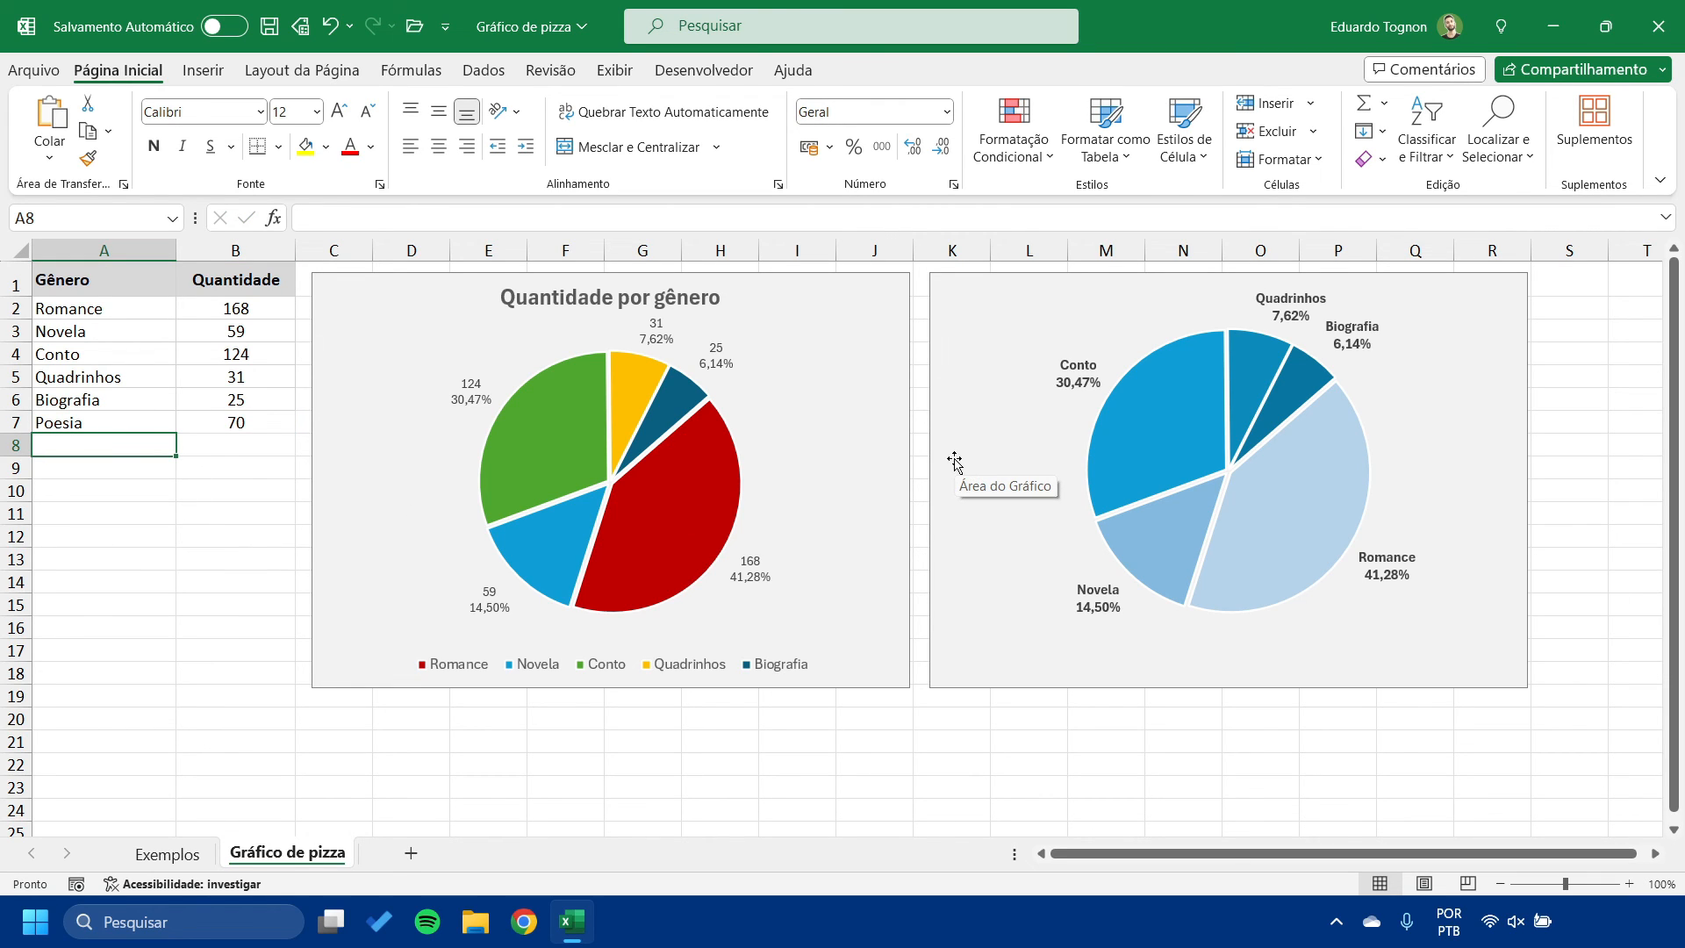
drag(97, 313, 225, 394)
click(202, 489)
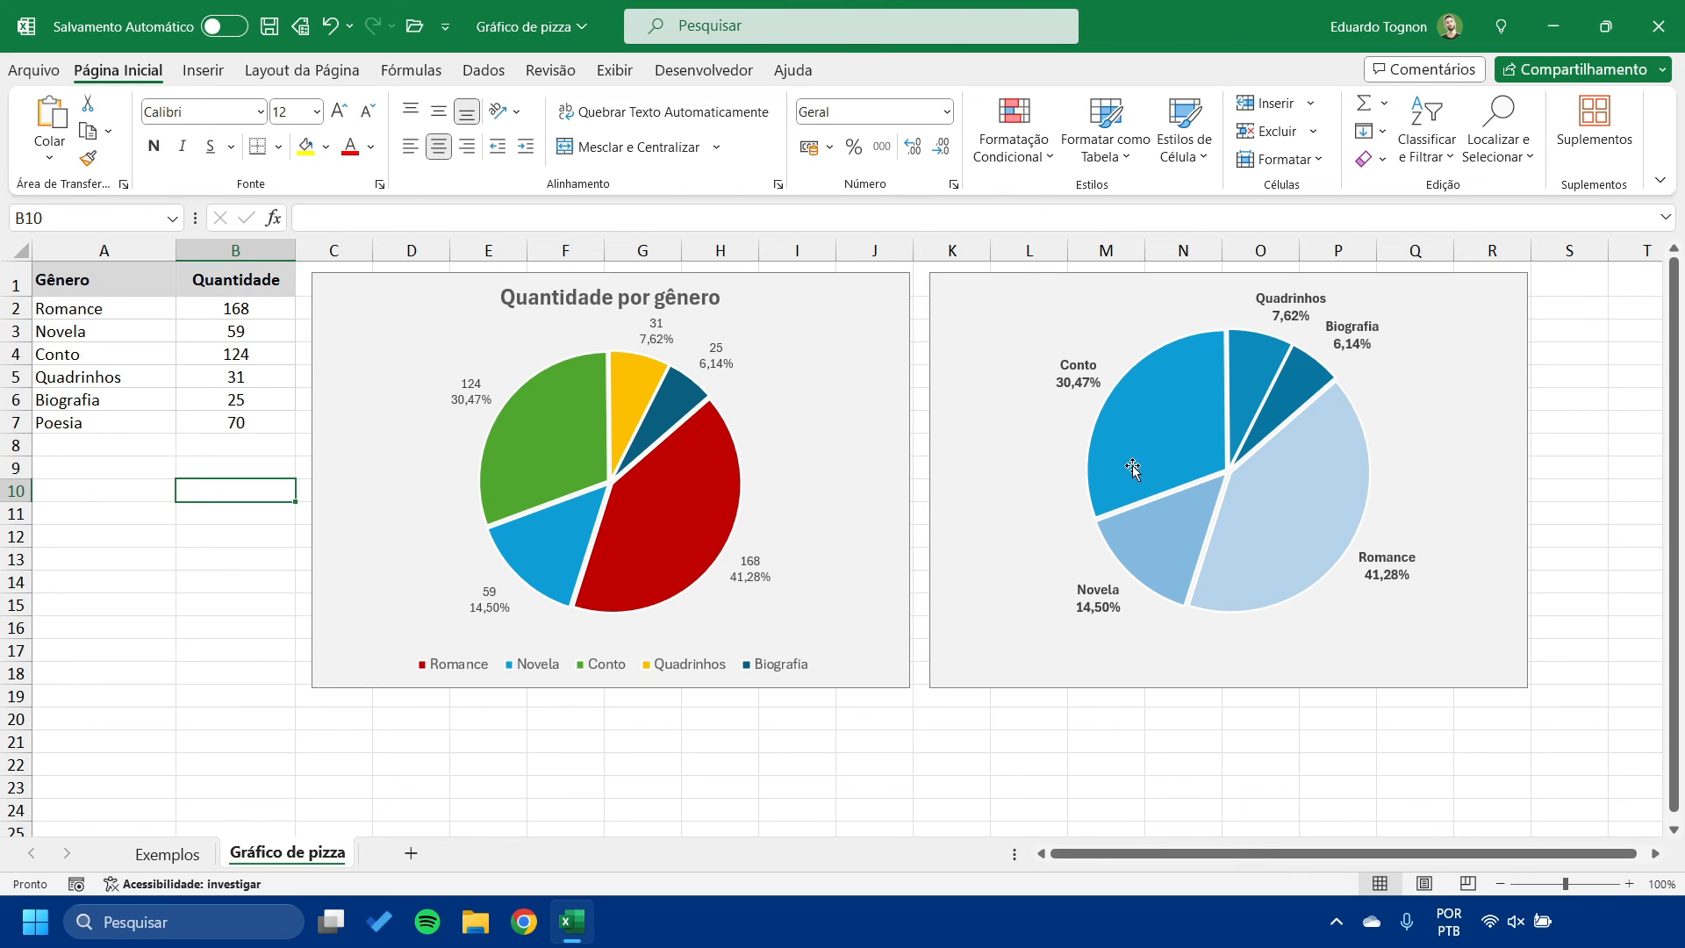
- Extend the copied blue pie chart's source data range to A1:B7 to include the Poesia row, and deselect the chart
click(1166, 421)
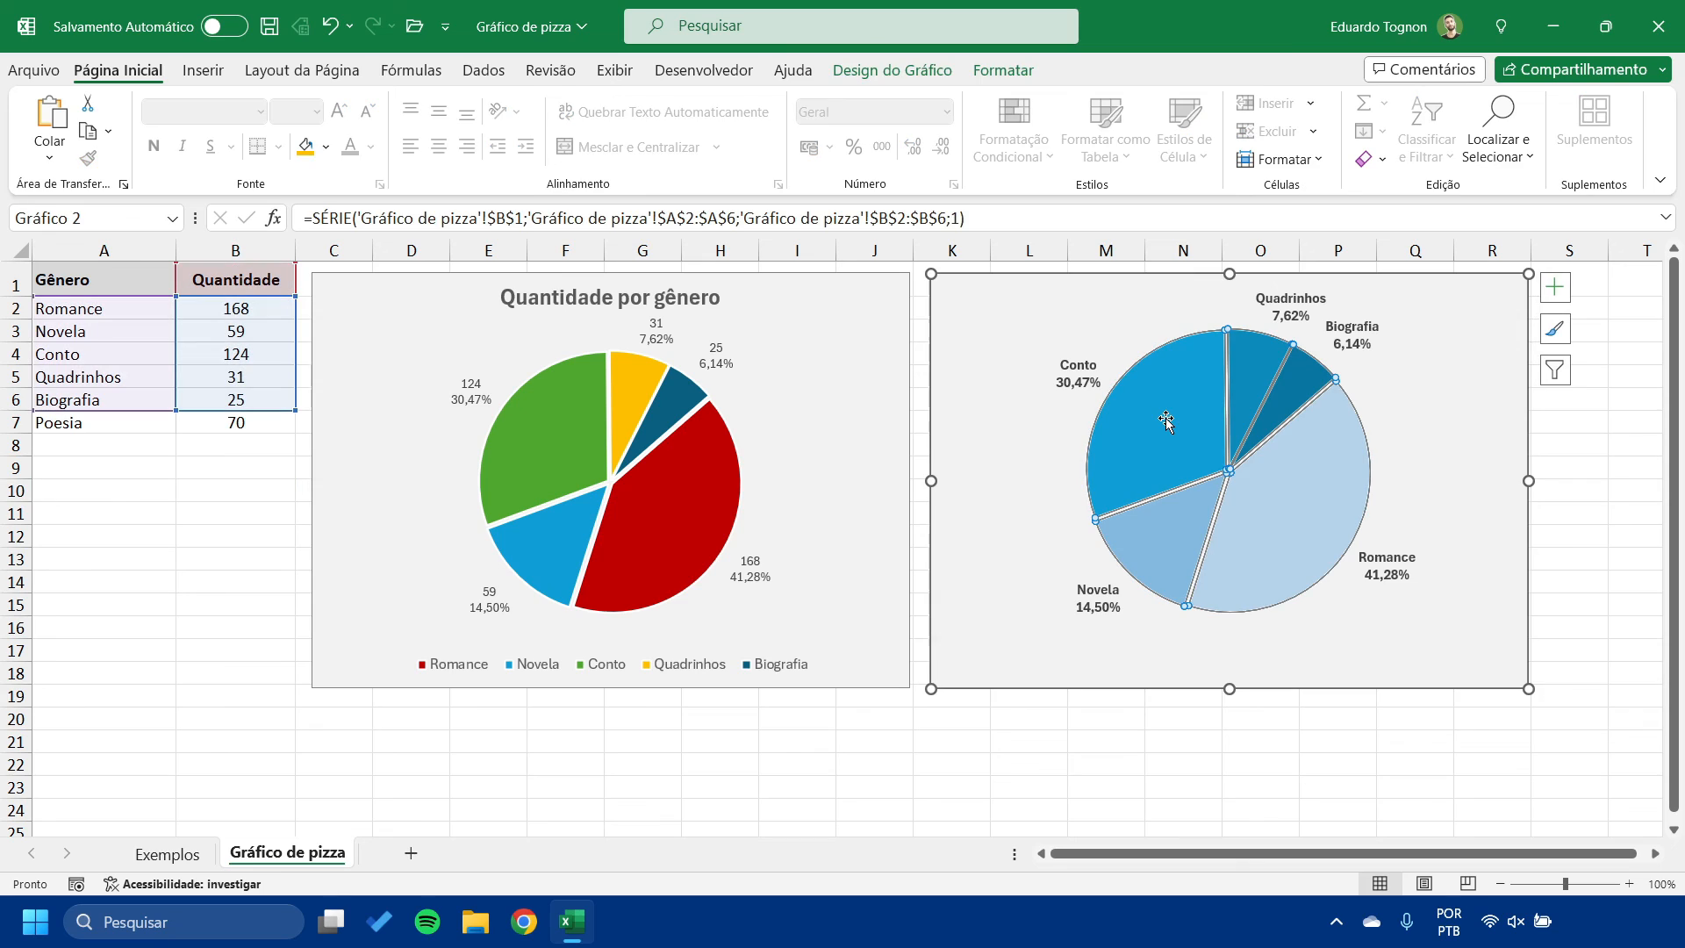
right_click(1149, 429)
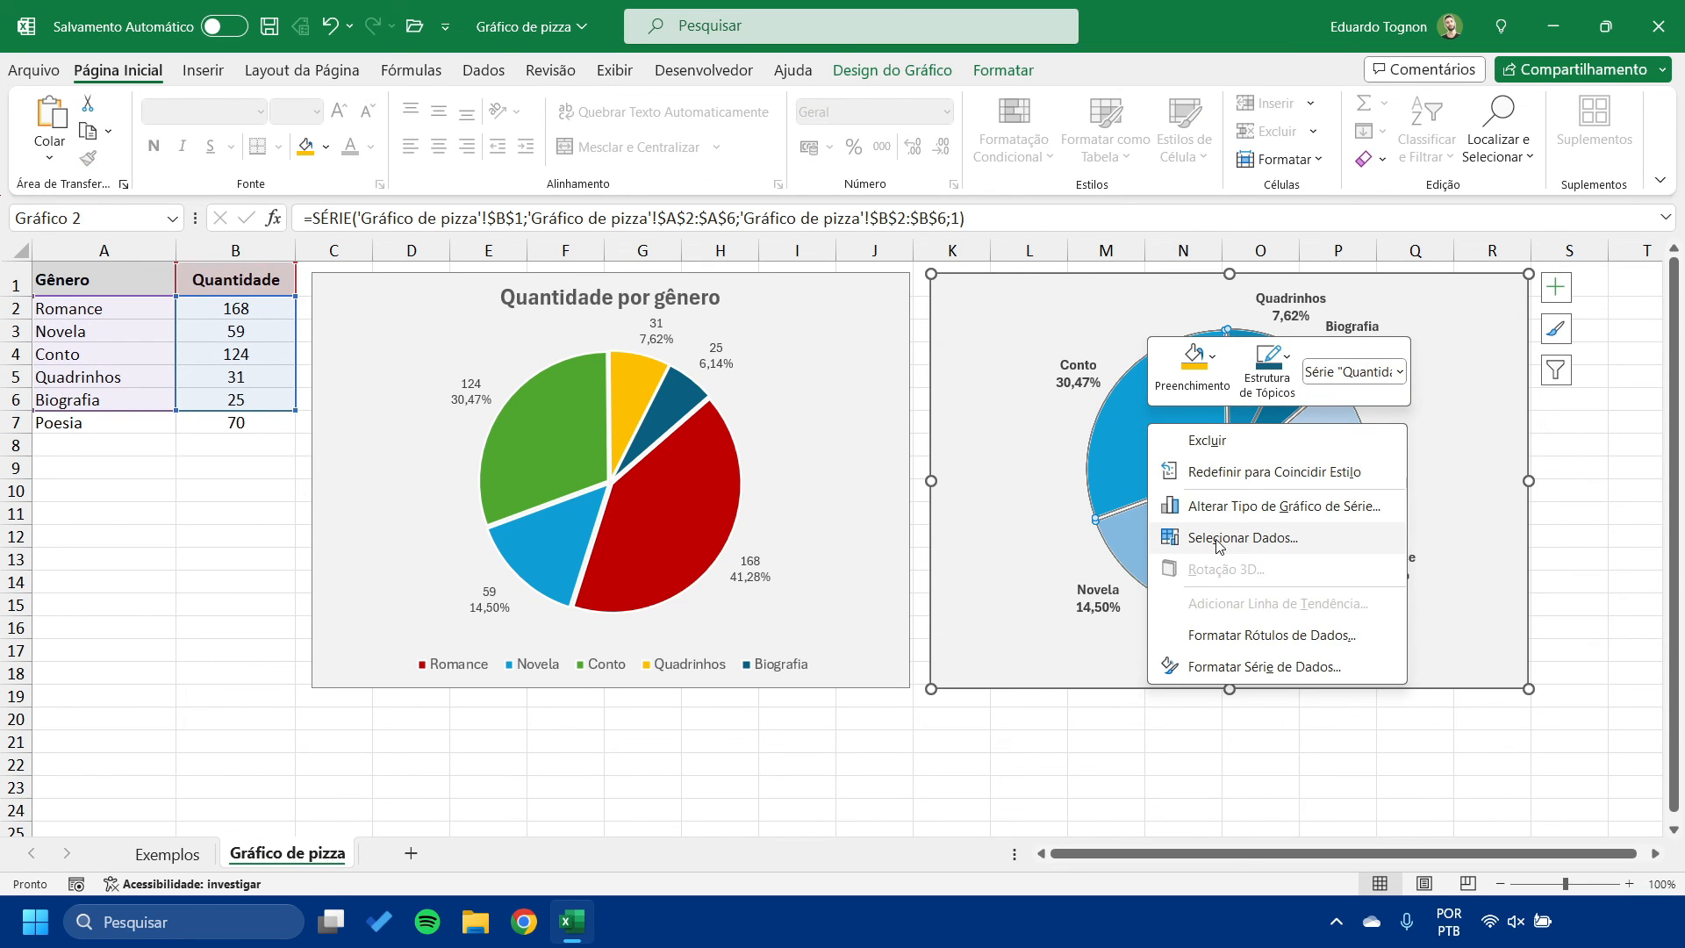
click(1044, 438)
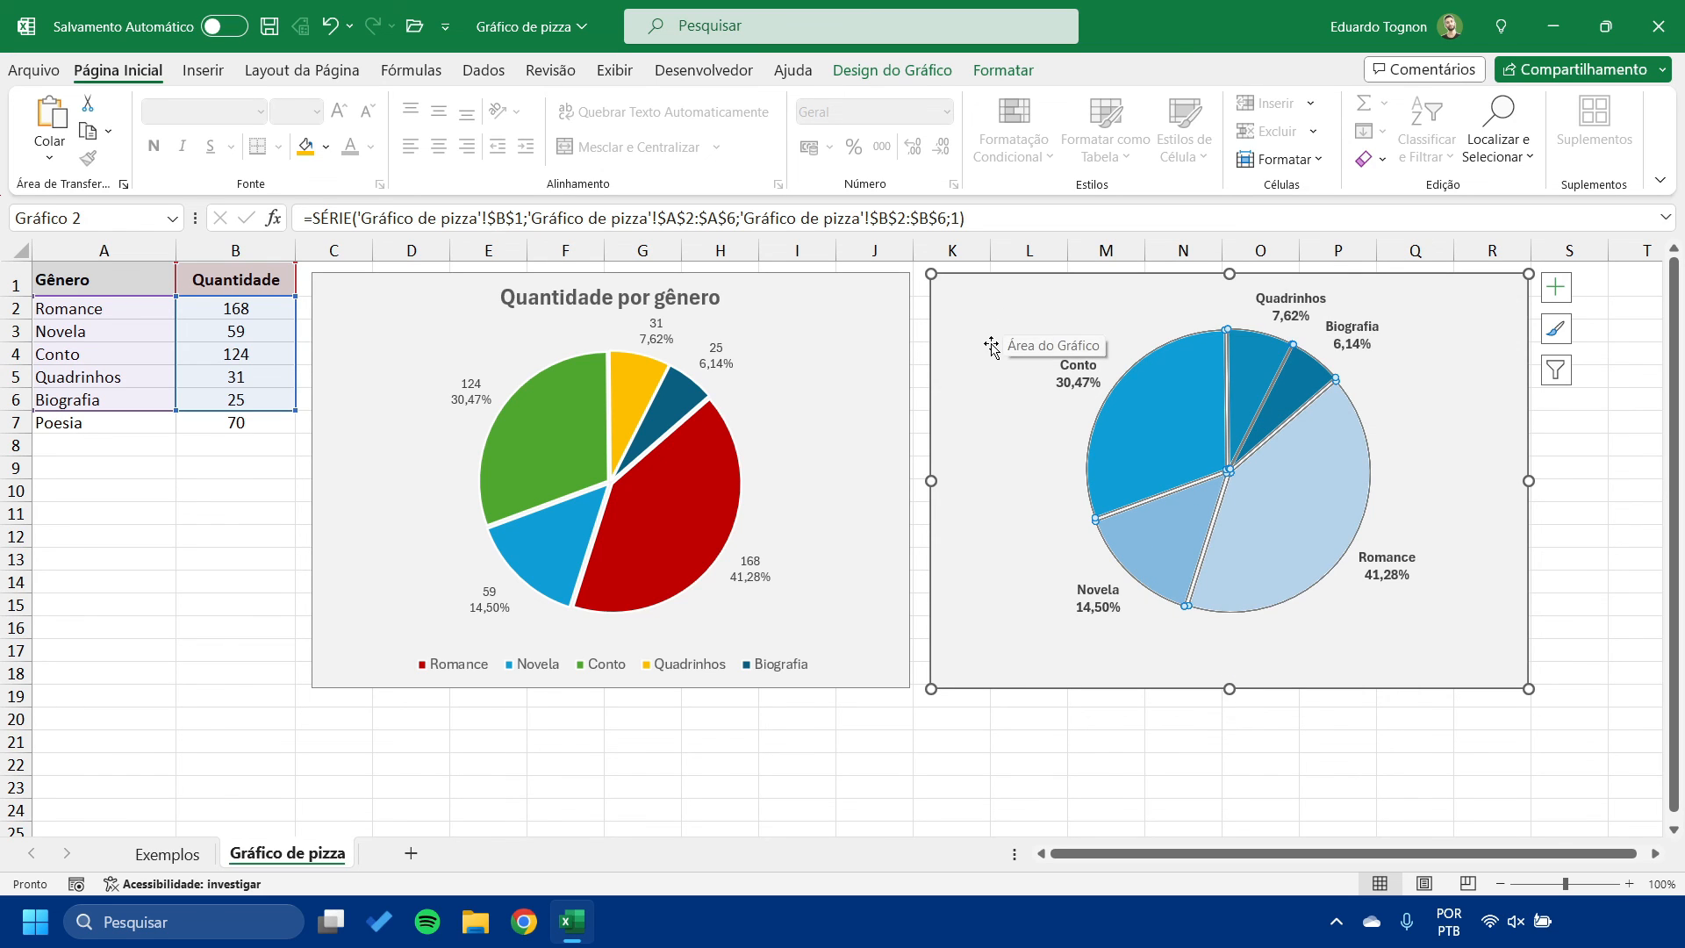
click(891, 70)
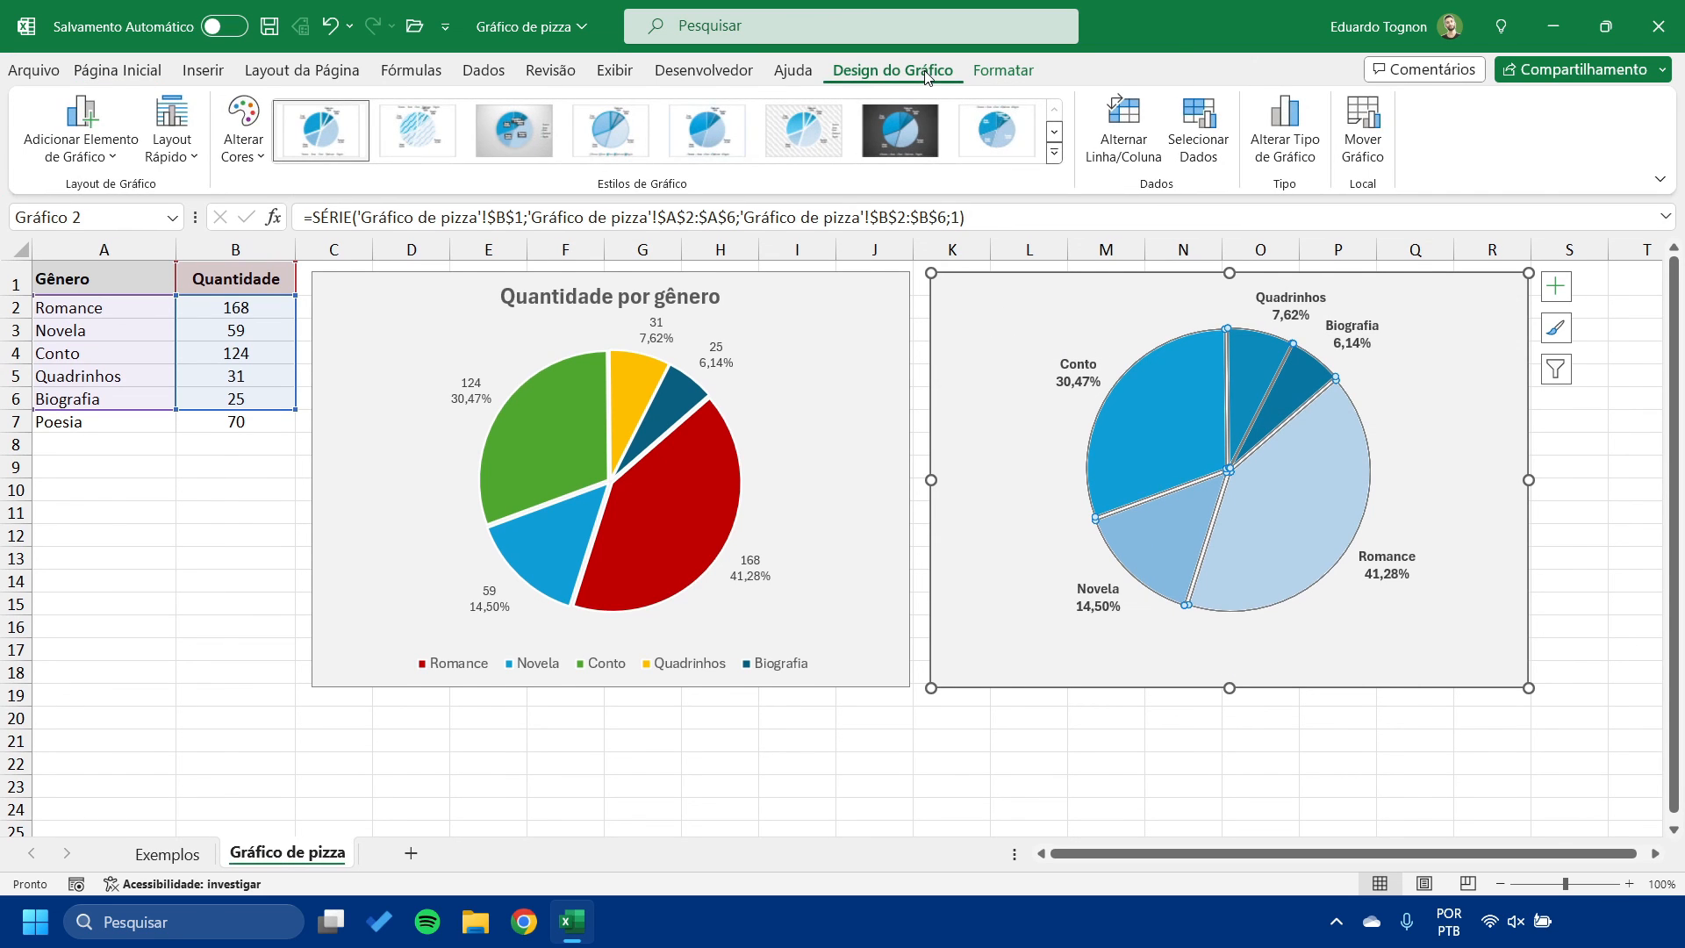
click(1200, 132)
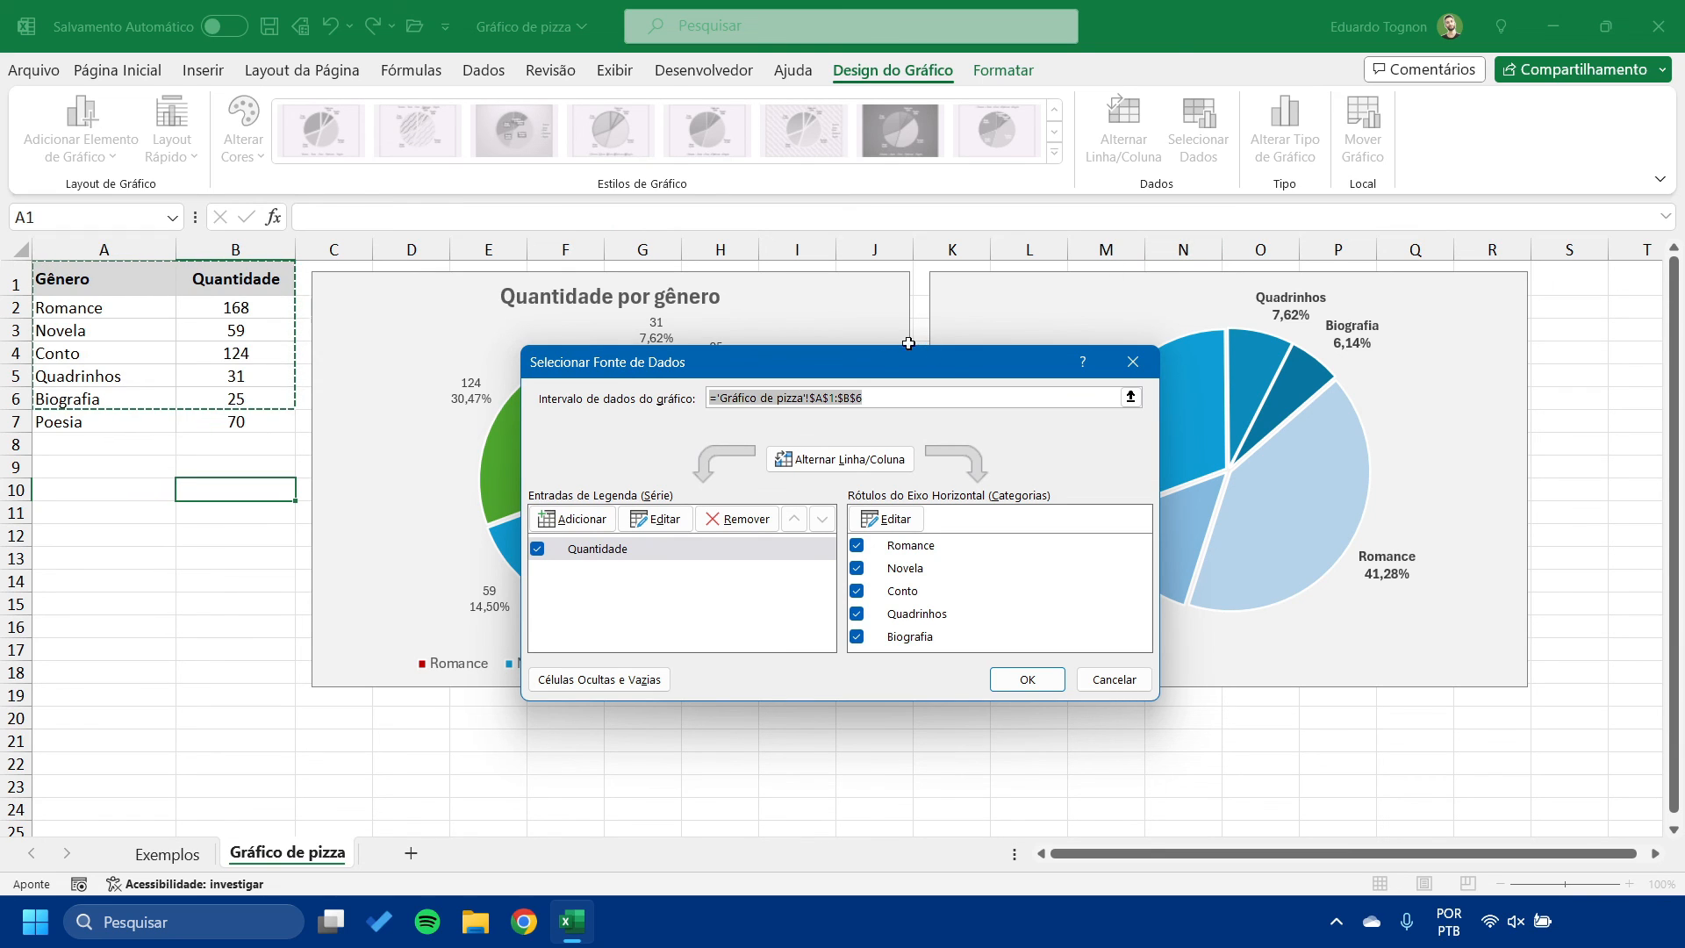
drag(840, 367, 704, 346)
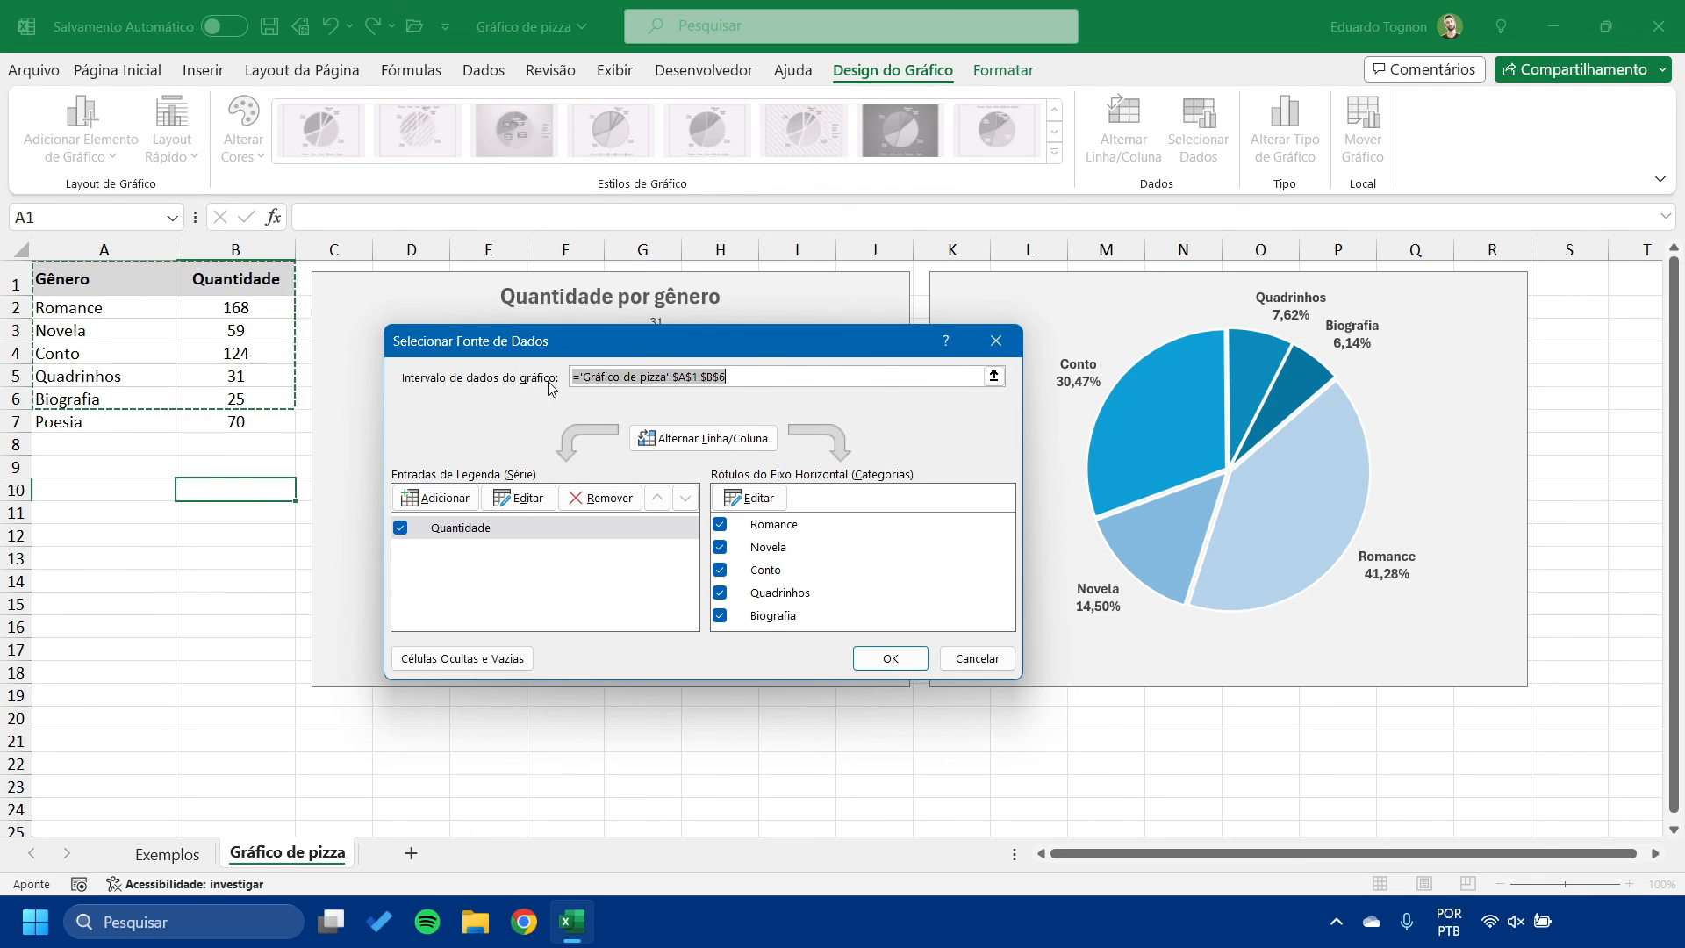
click(994, 377)
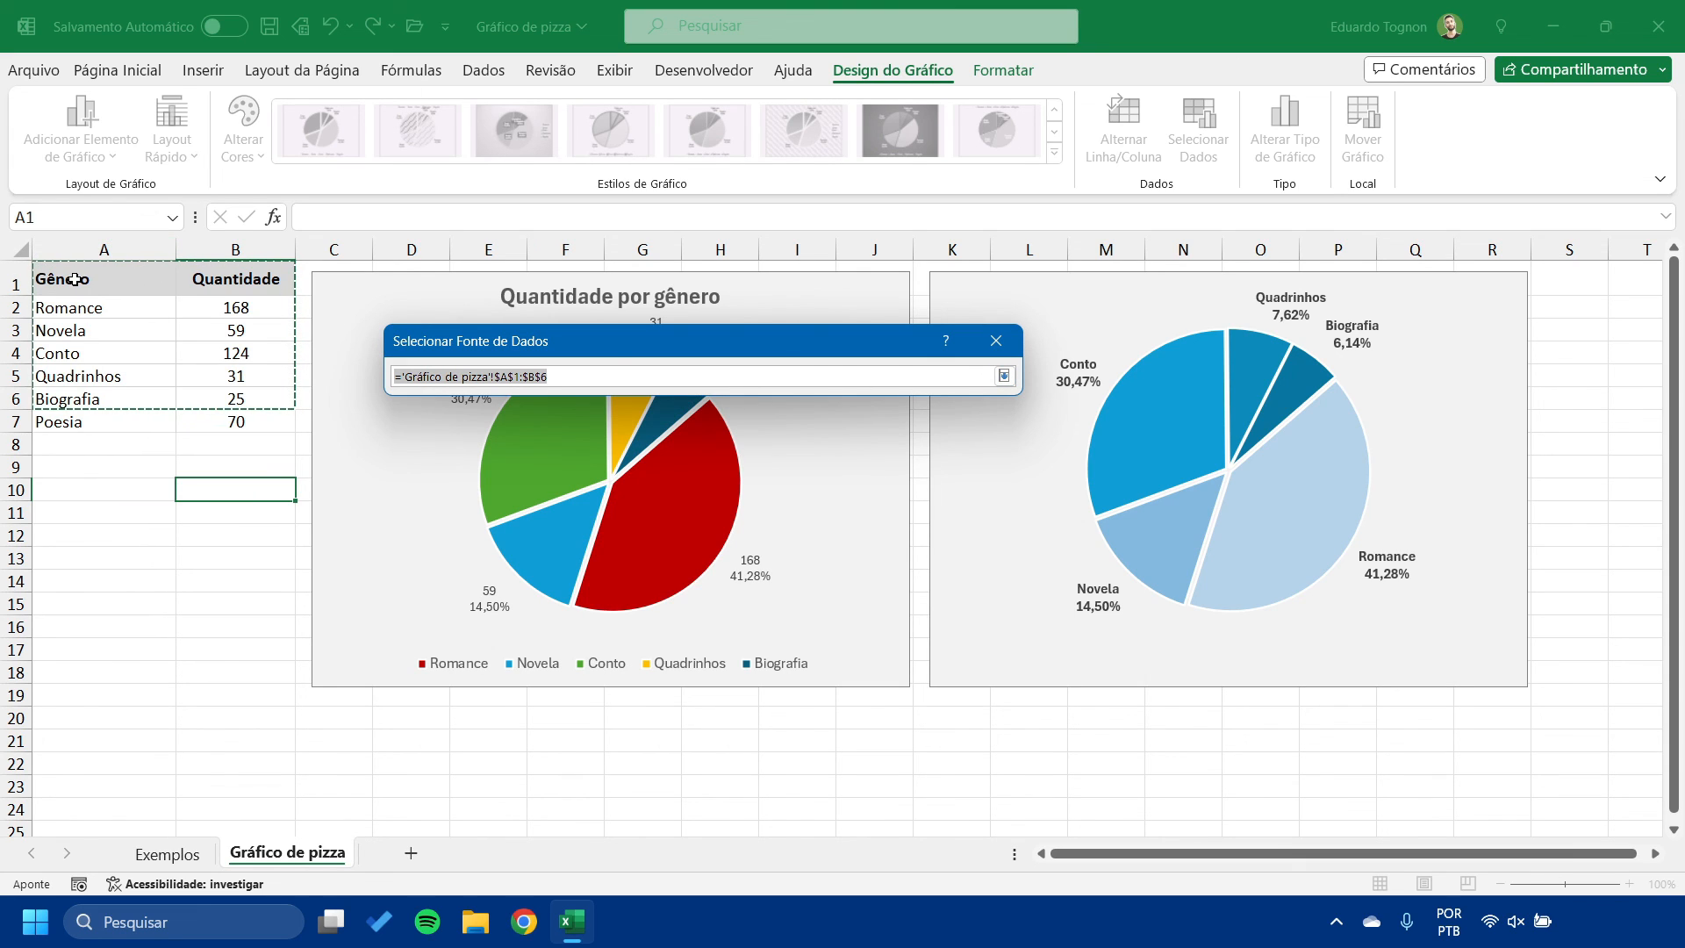
drag(75, 279, 249, 425)
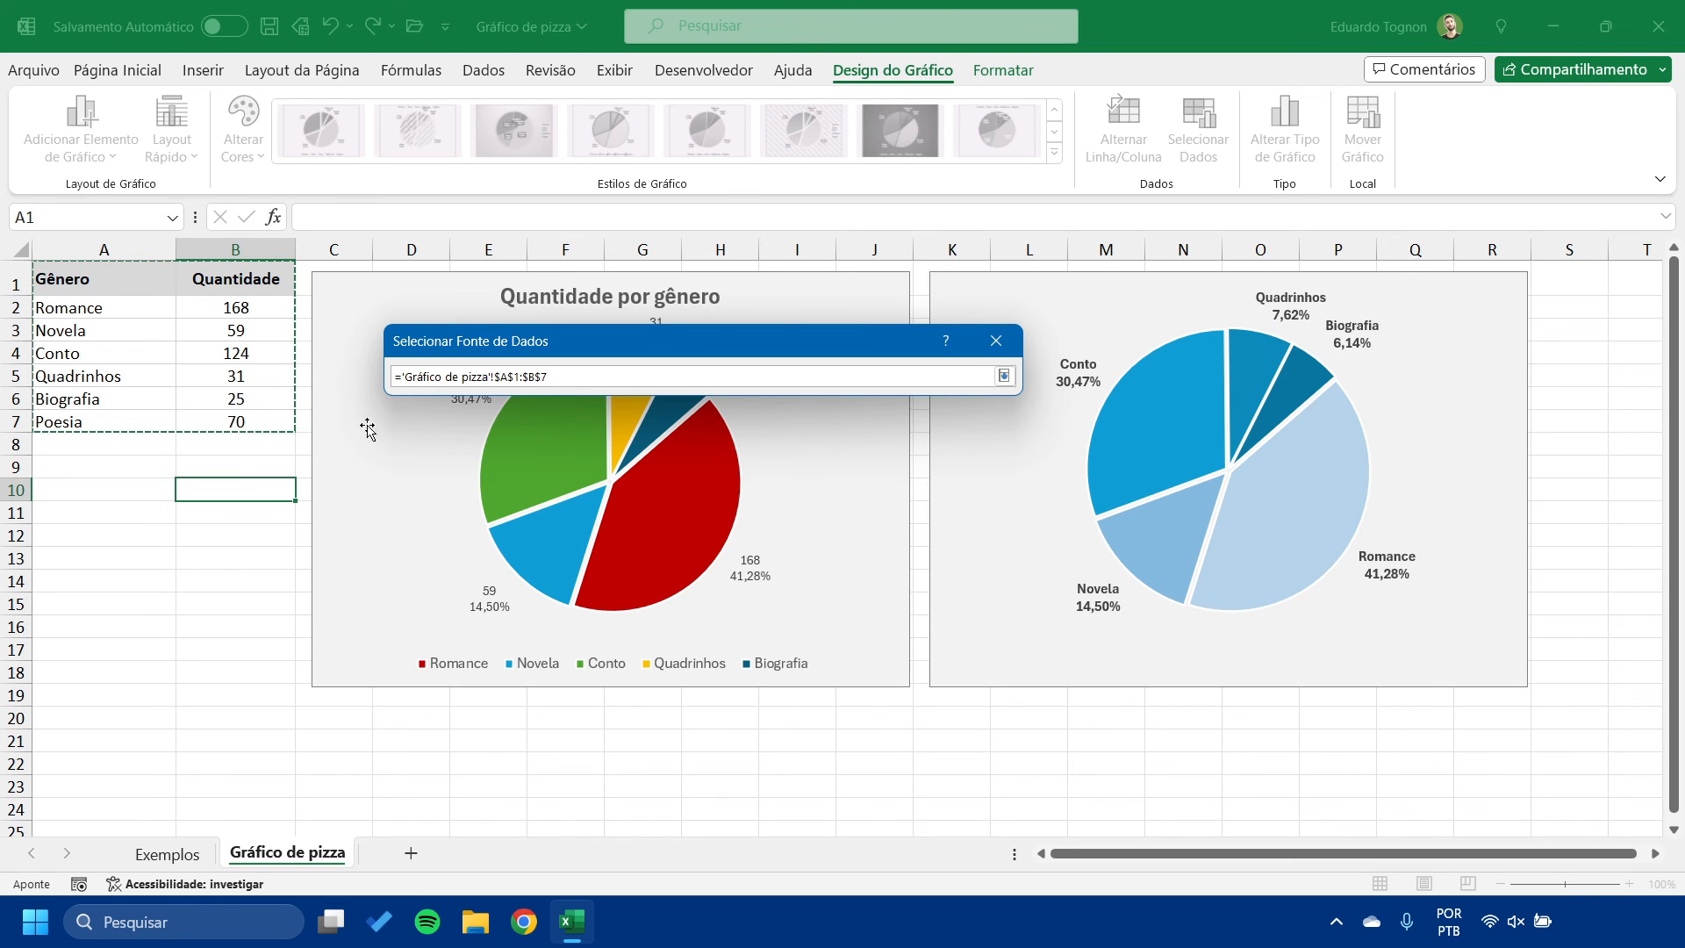
click(1003, 376)
click(874, 658)
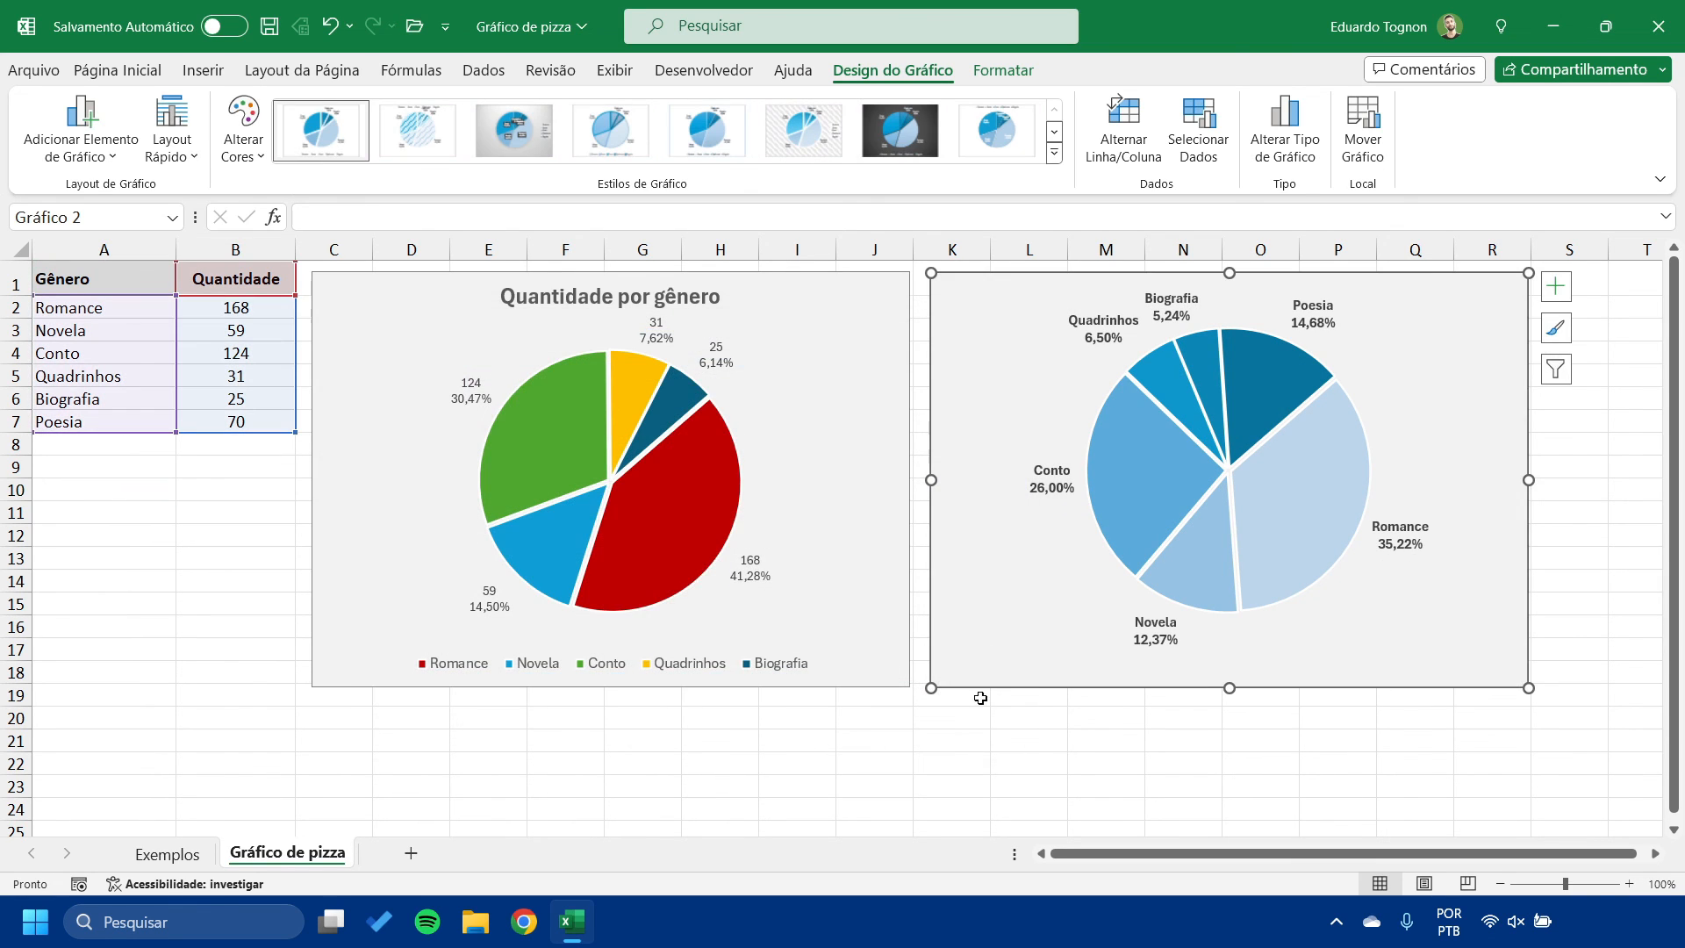
click(1208, 783)
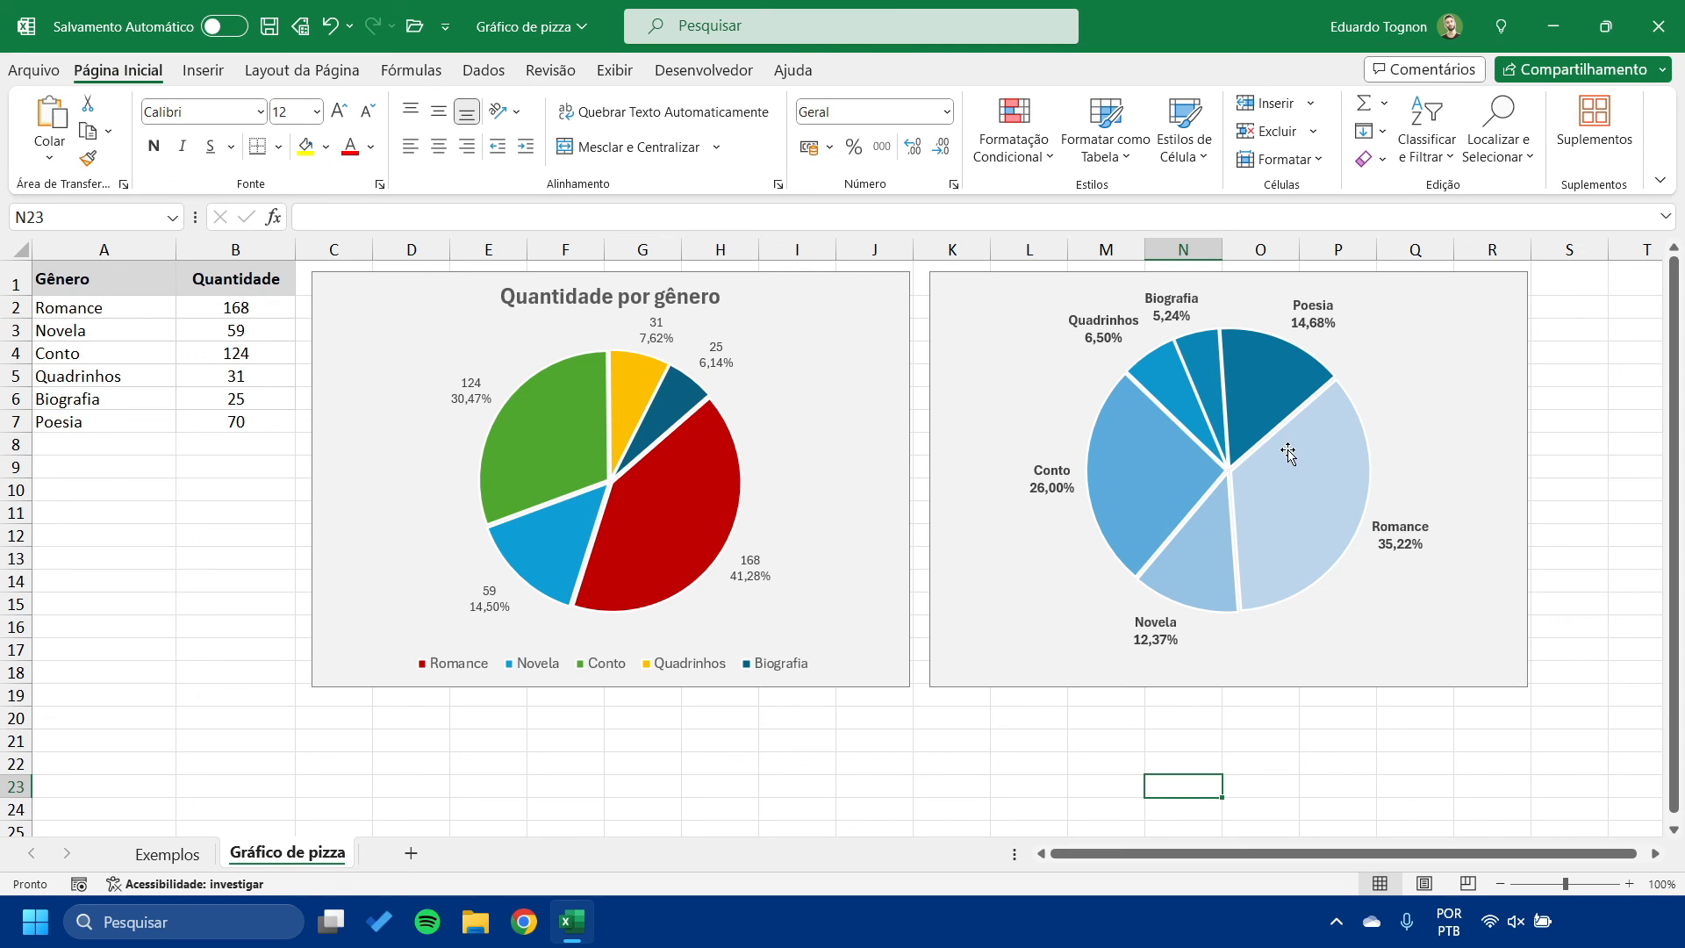
mouse_move(1288, 452)
click(1280, 414)
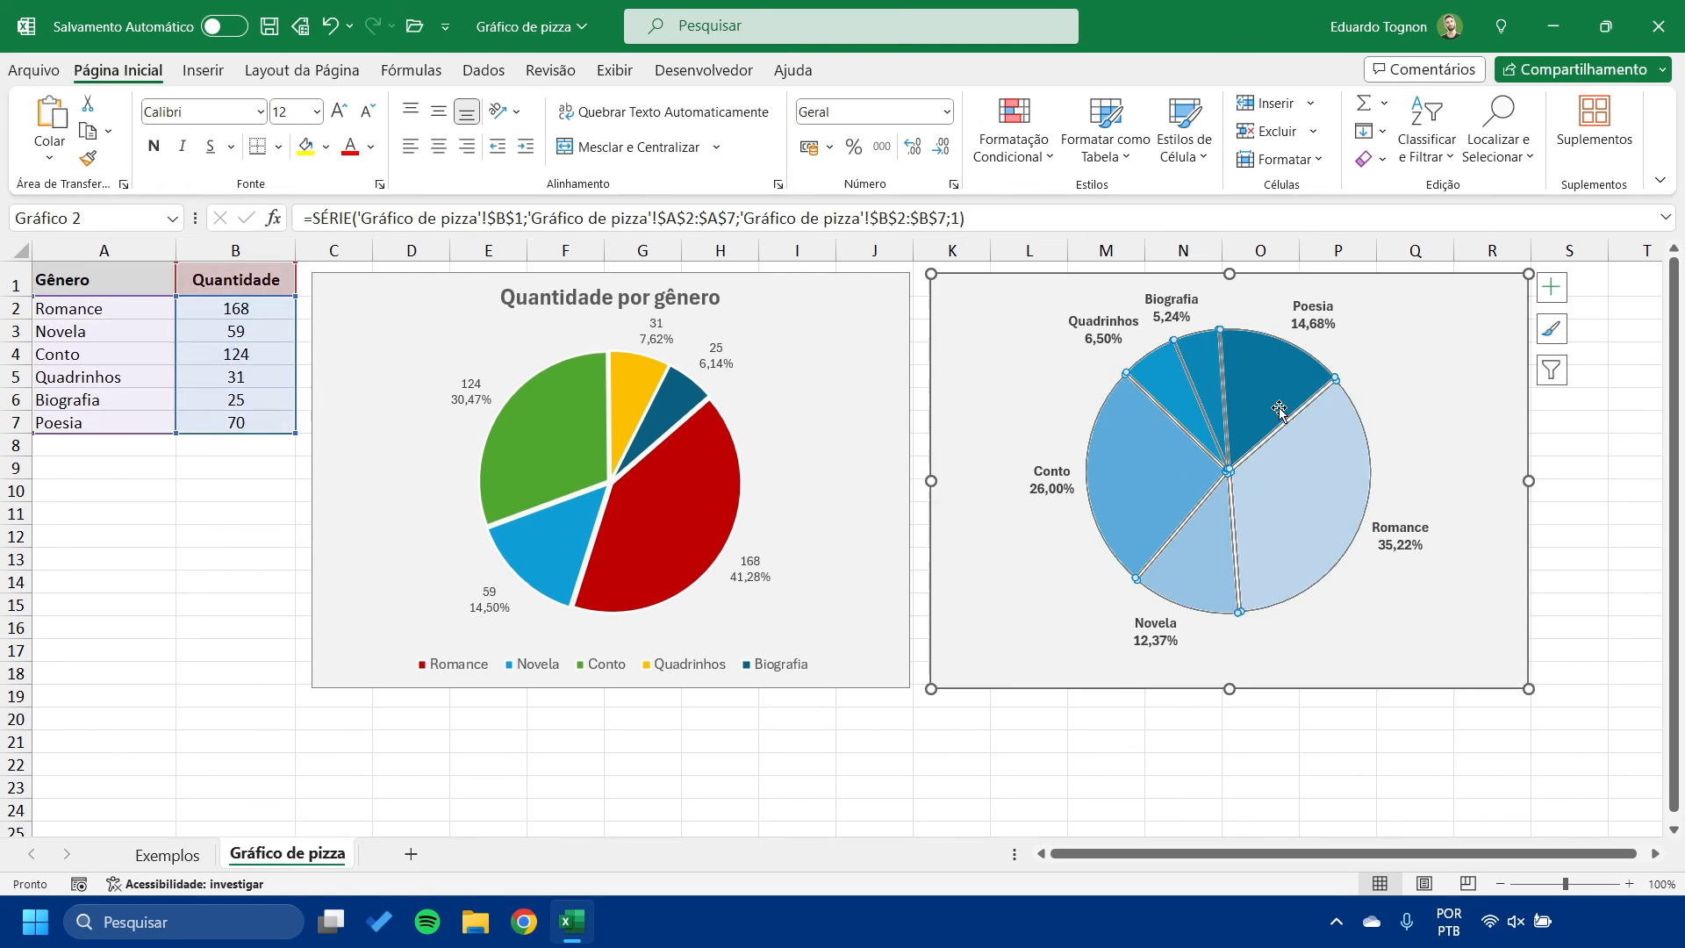
click(509, 451)
click(1176, 476)
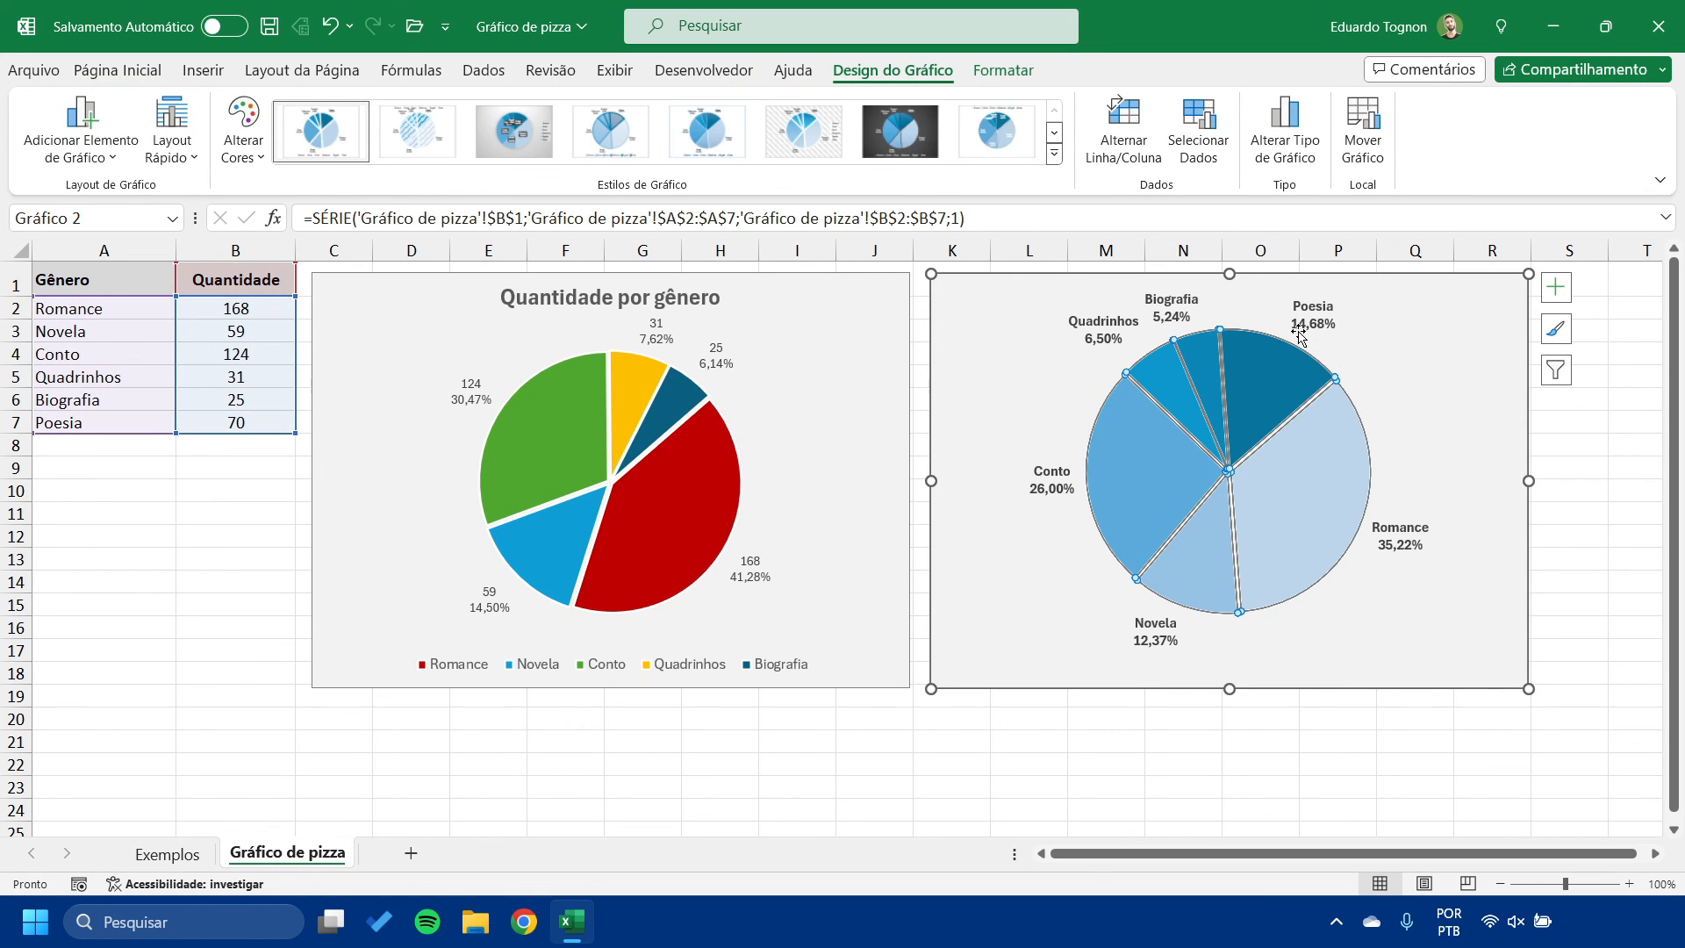
click(1456, 750)
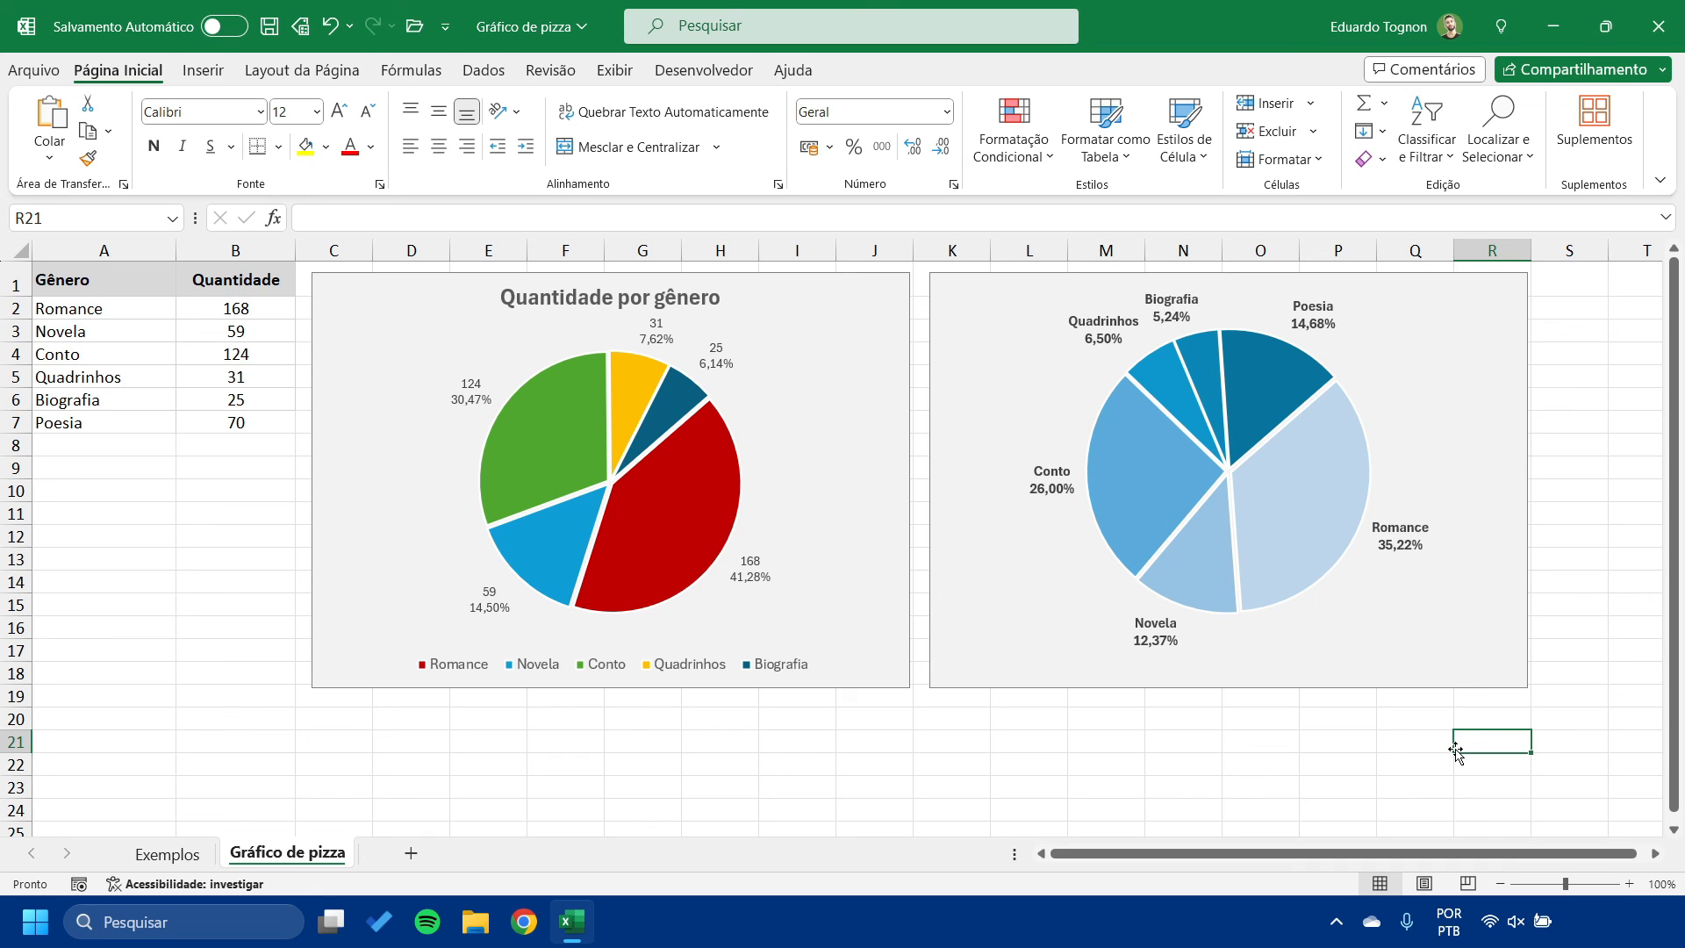
click(1149, 513)
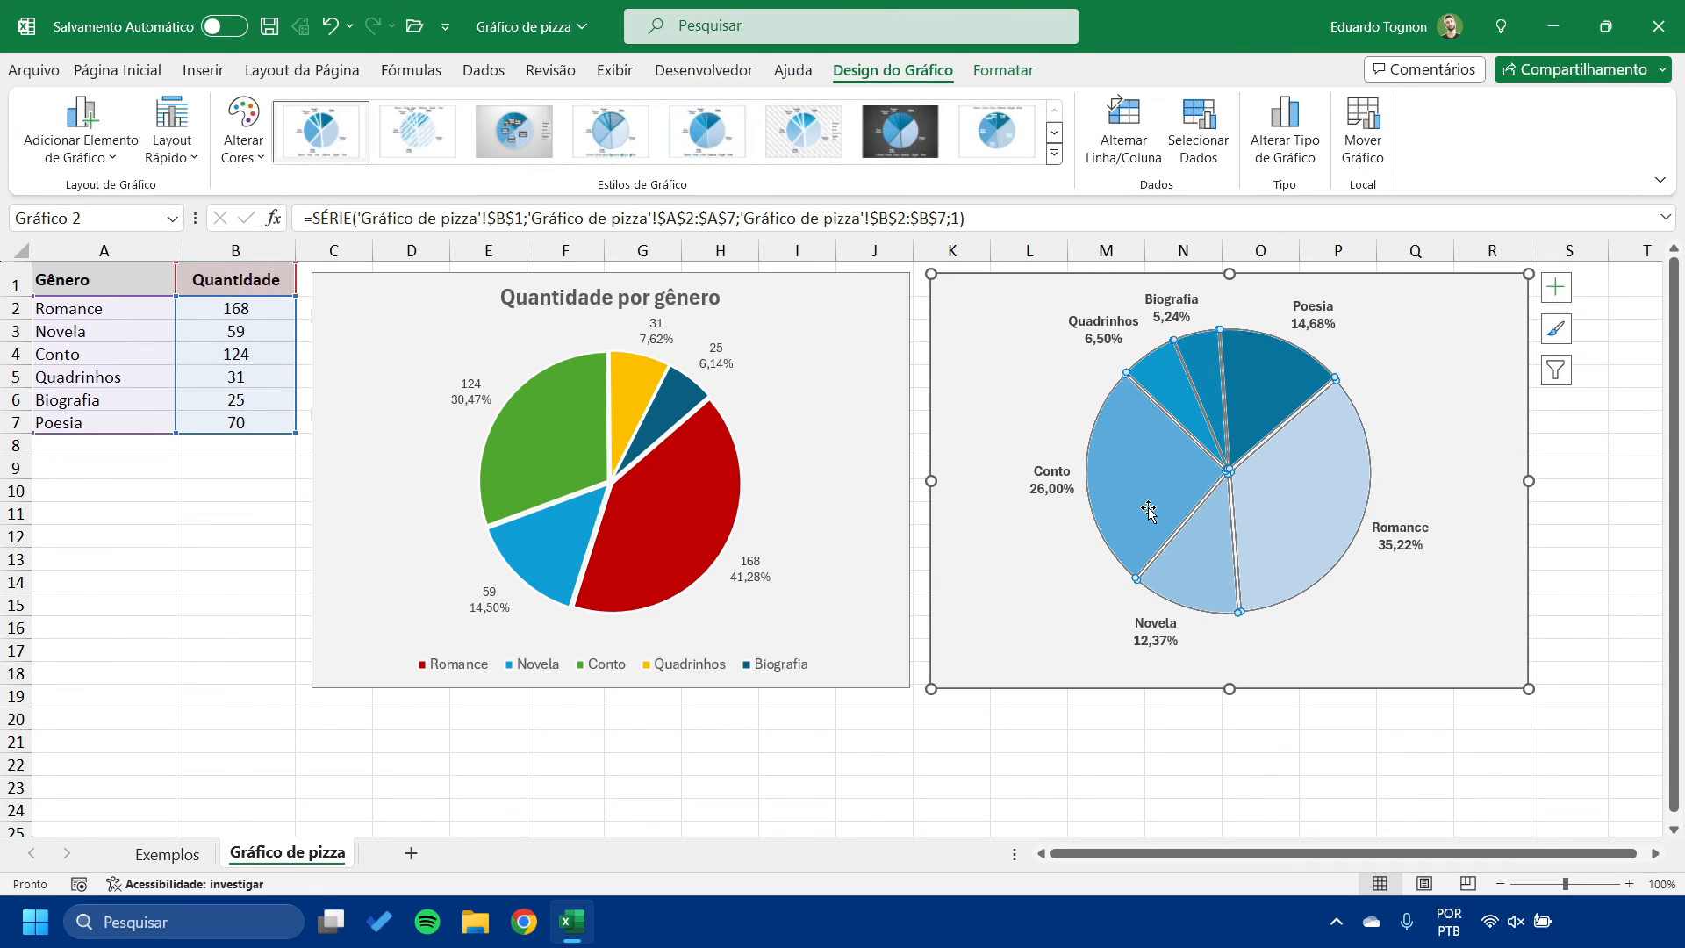
click(947, 738)
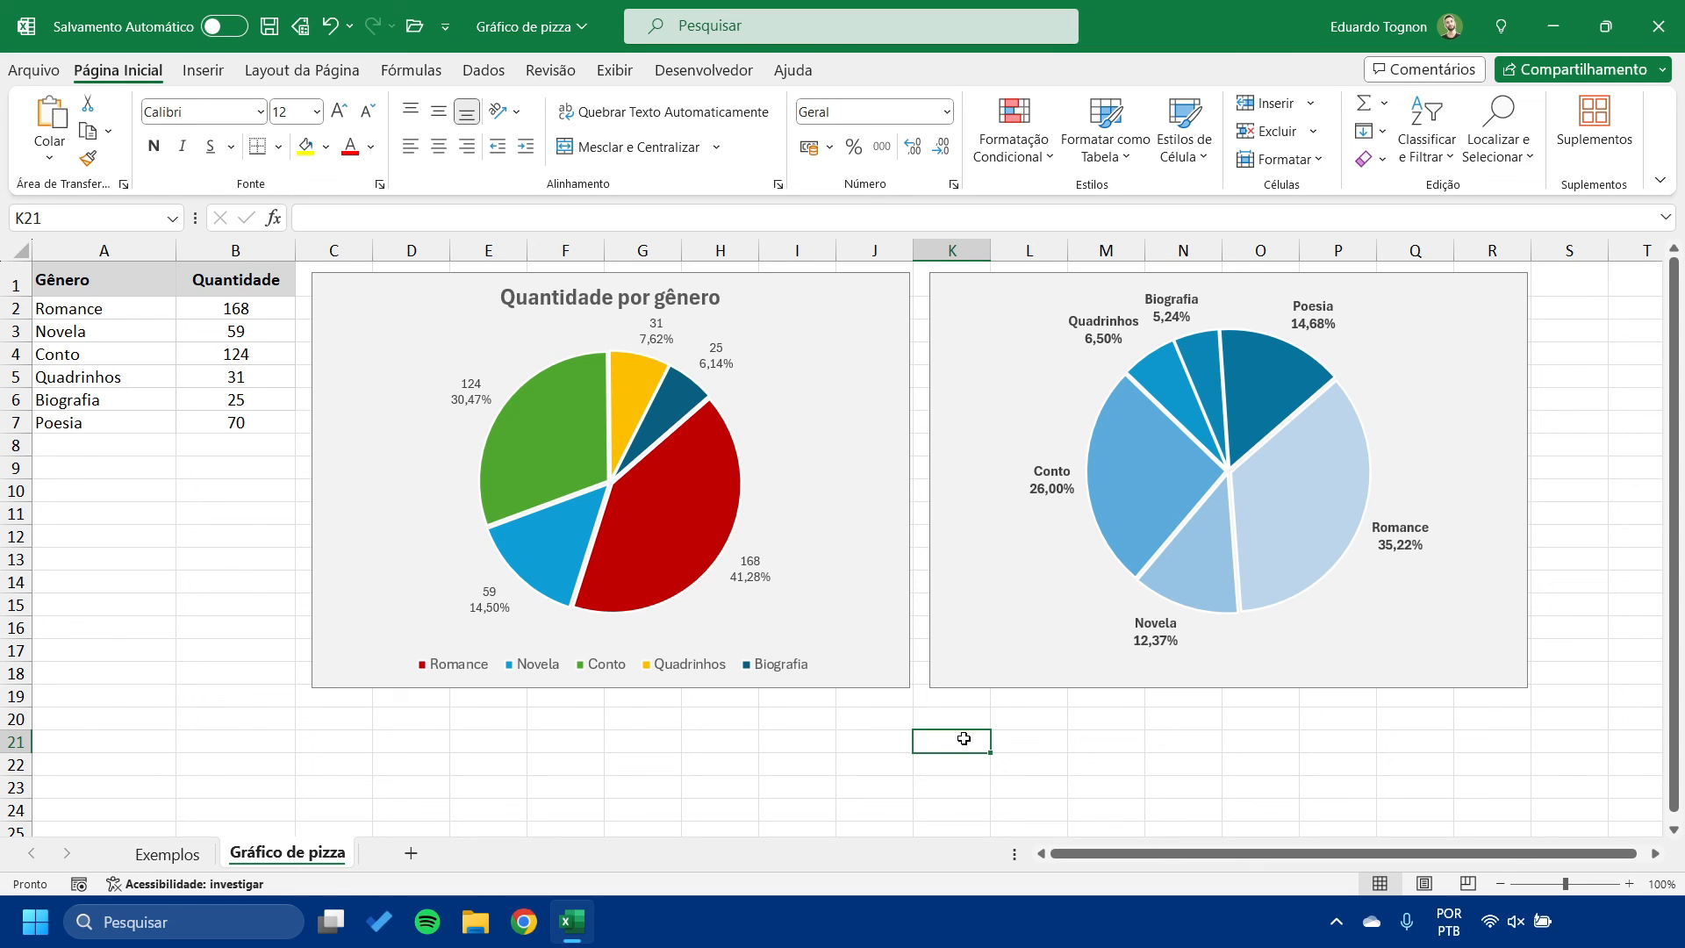
- Examine the formatting options for the blue pie chart's data labels and close them without changing anything
click(1243, 485)
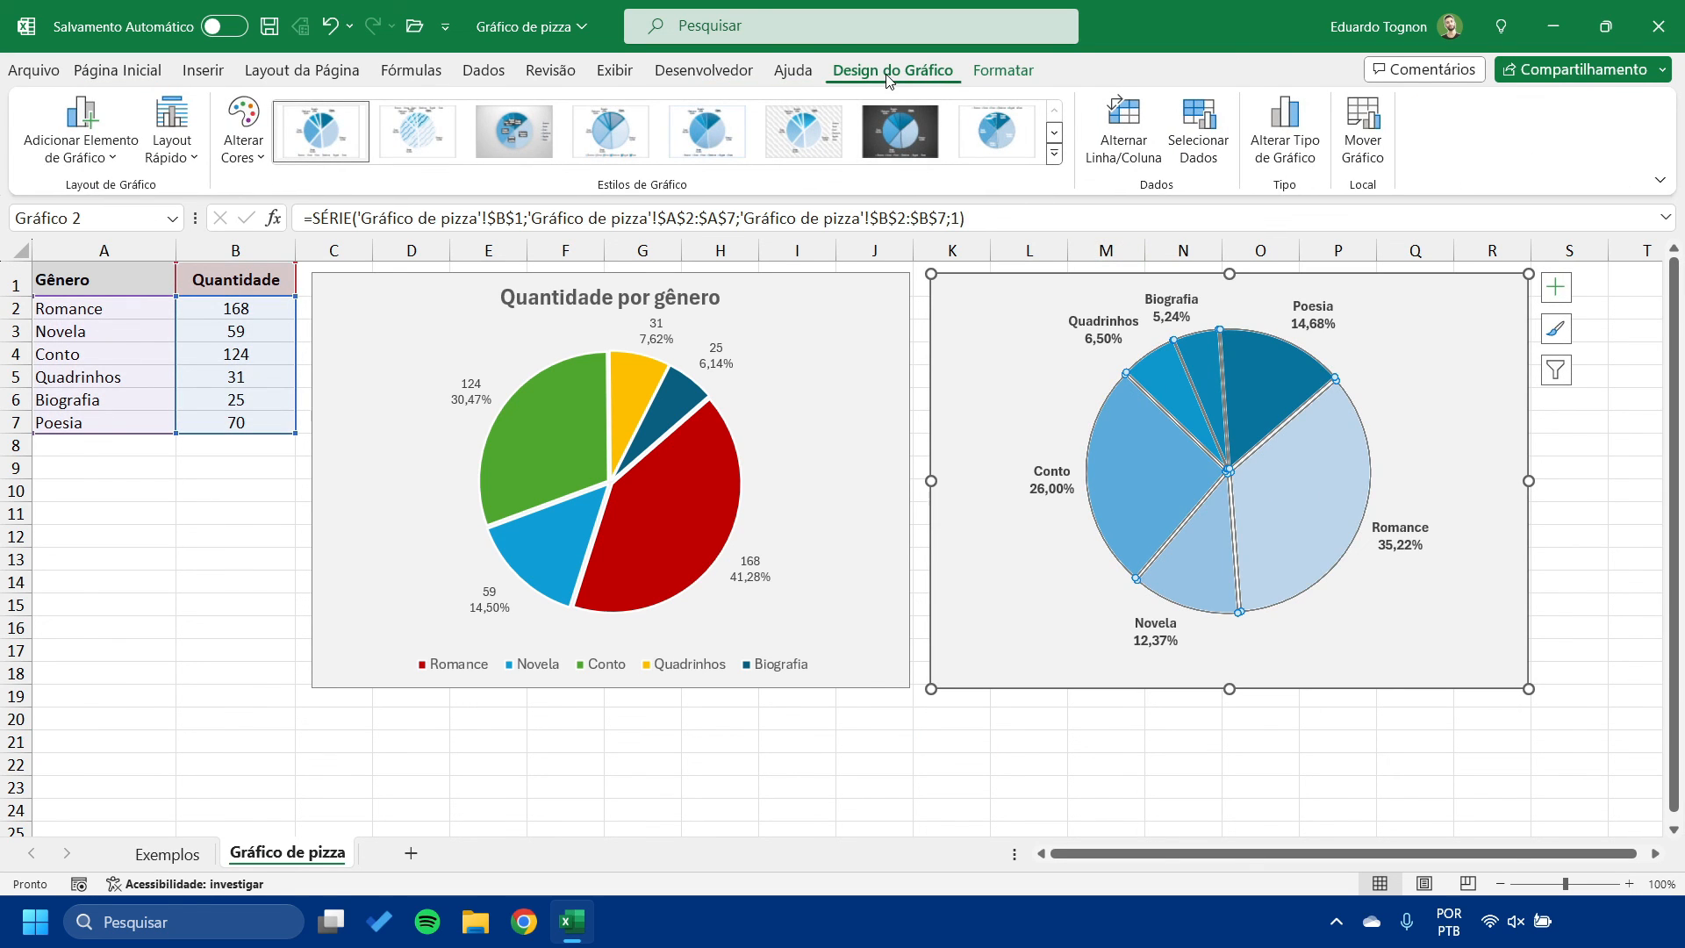
click(1003, 72)
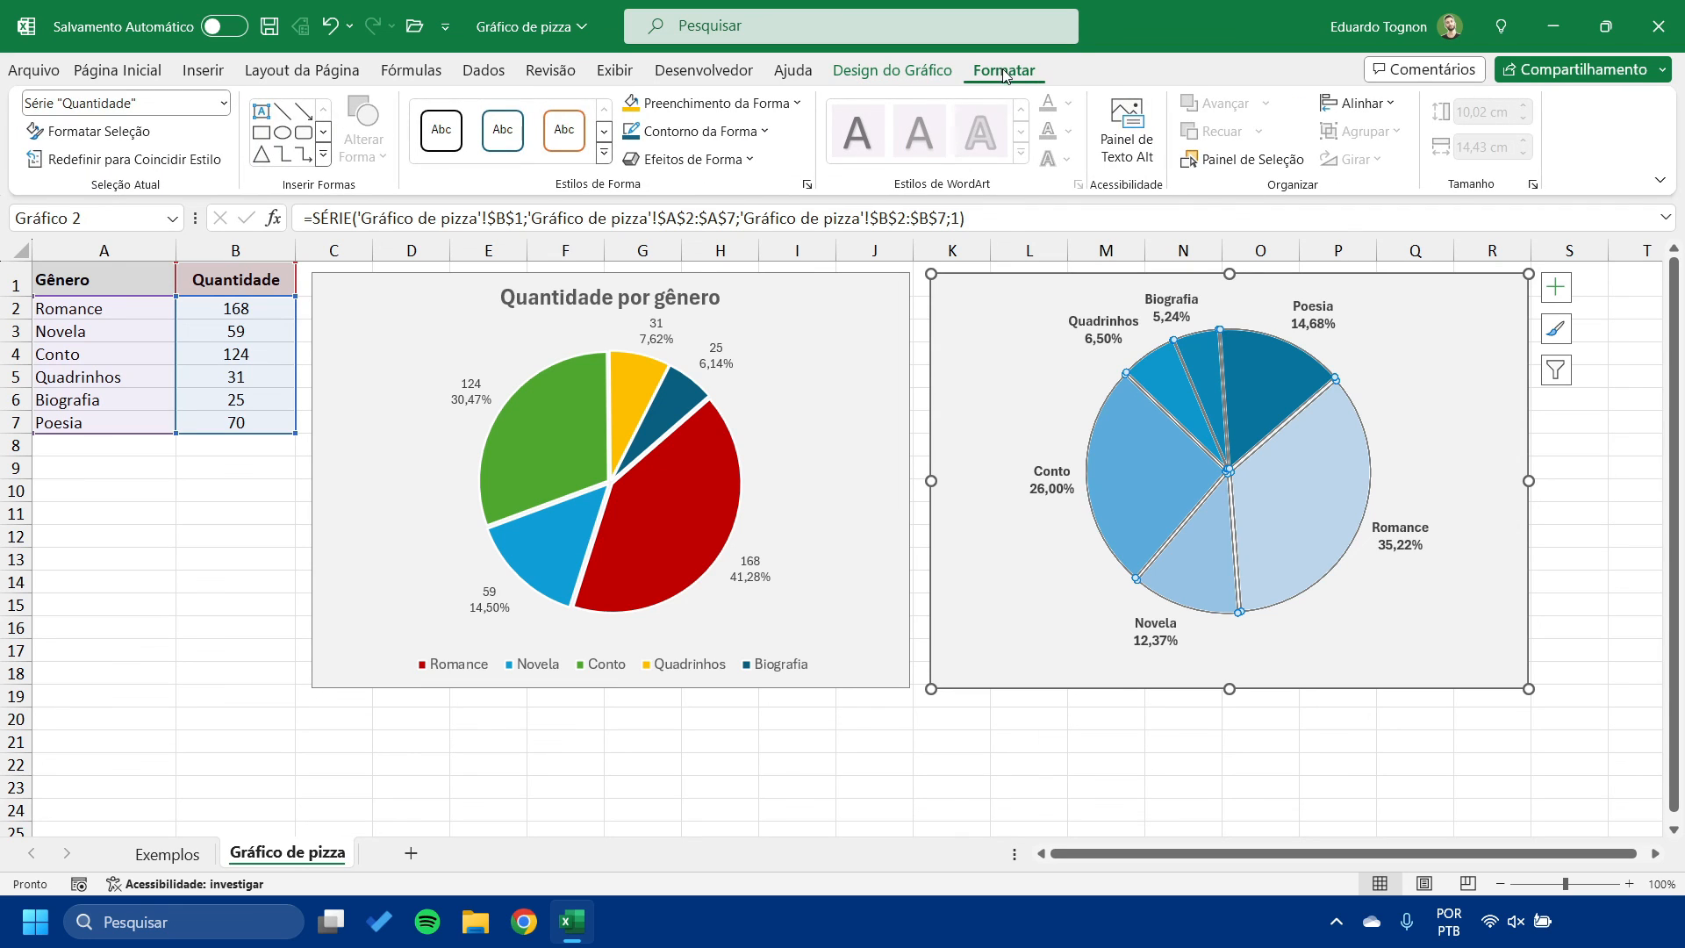
right_click(1128, 452)
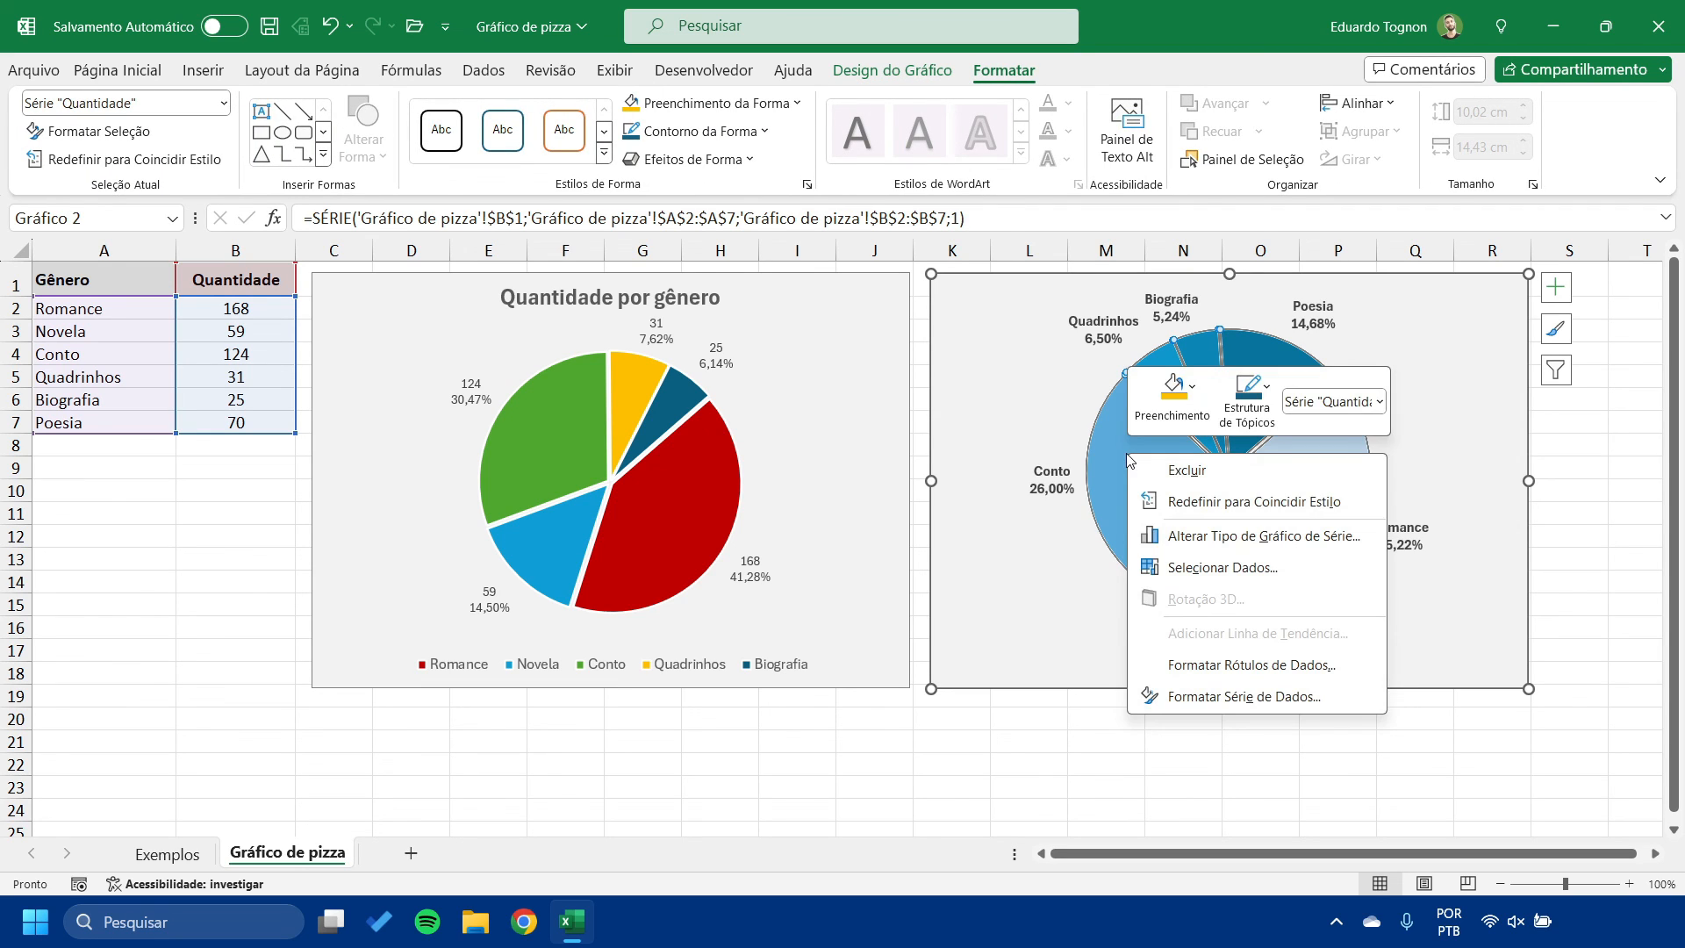
click(1190, 664)
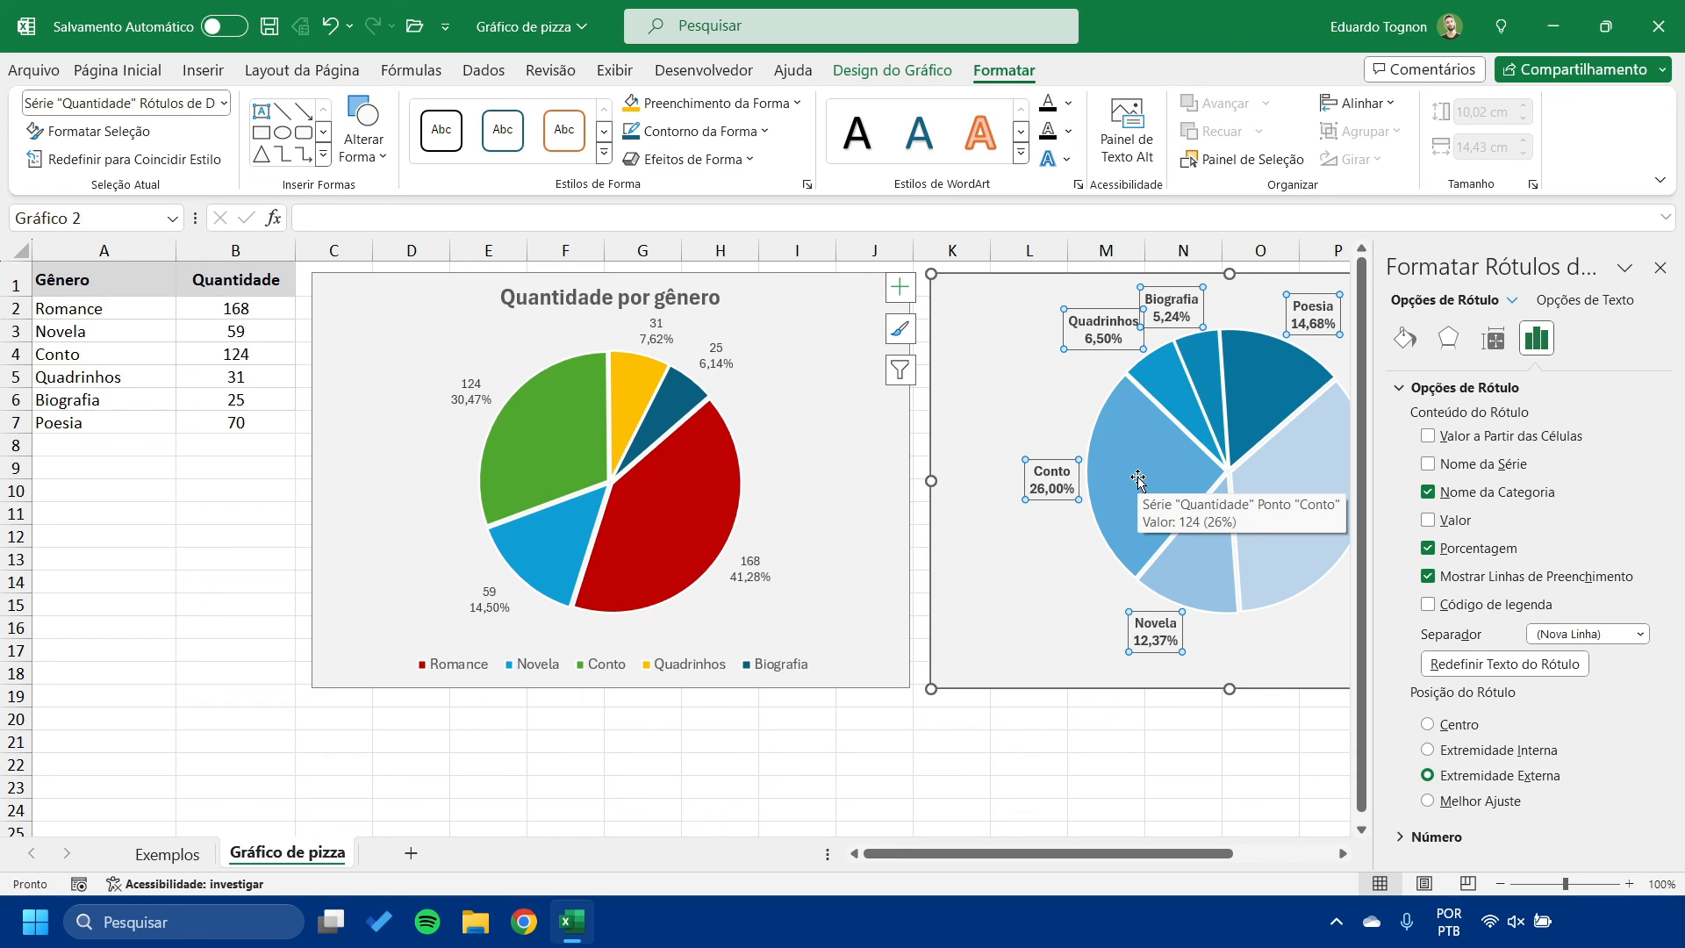
click(1659, 267)
click(1593, 500)
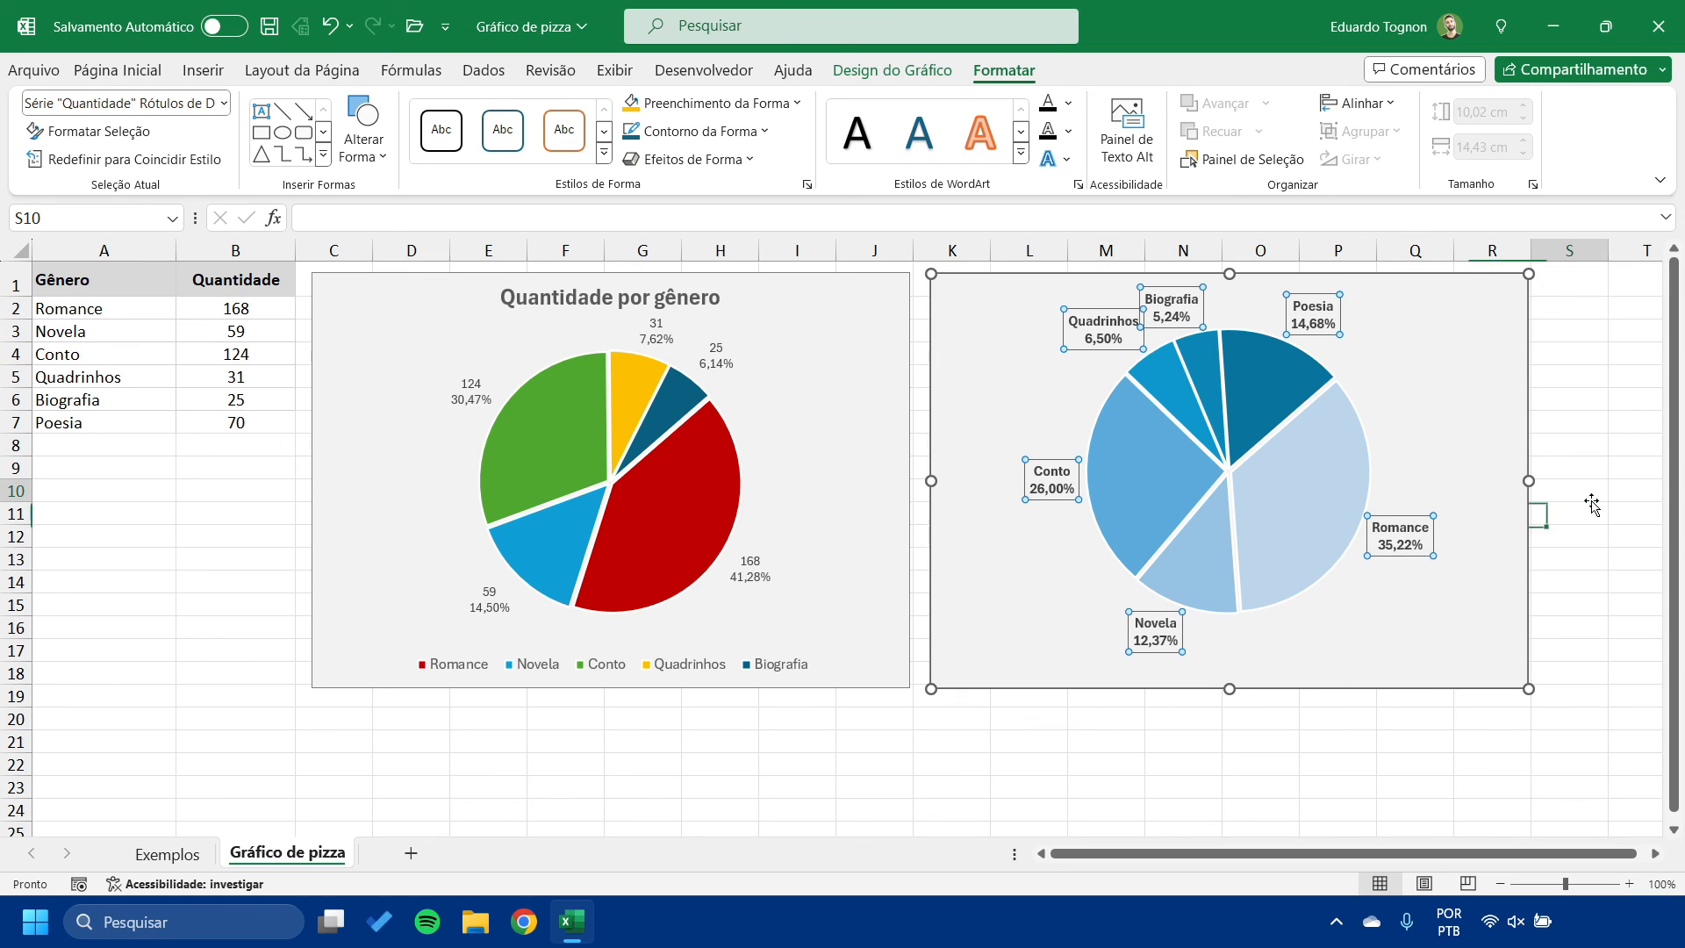